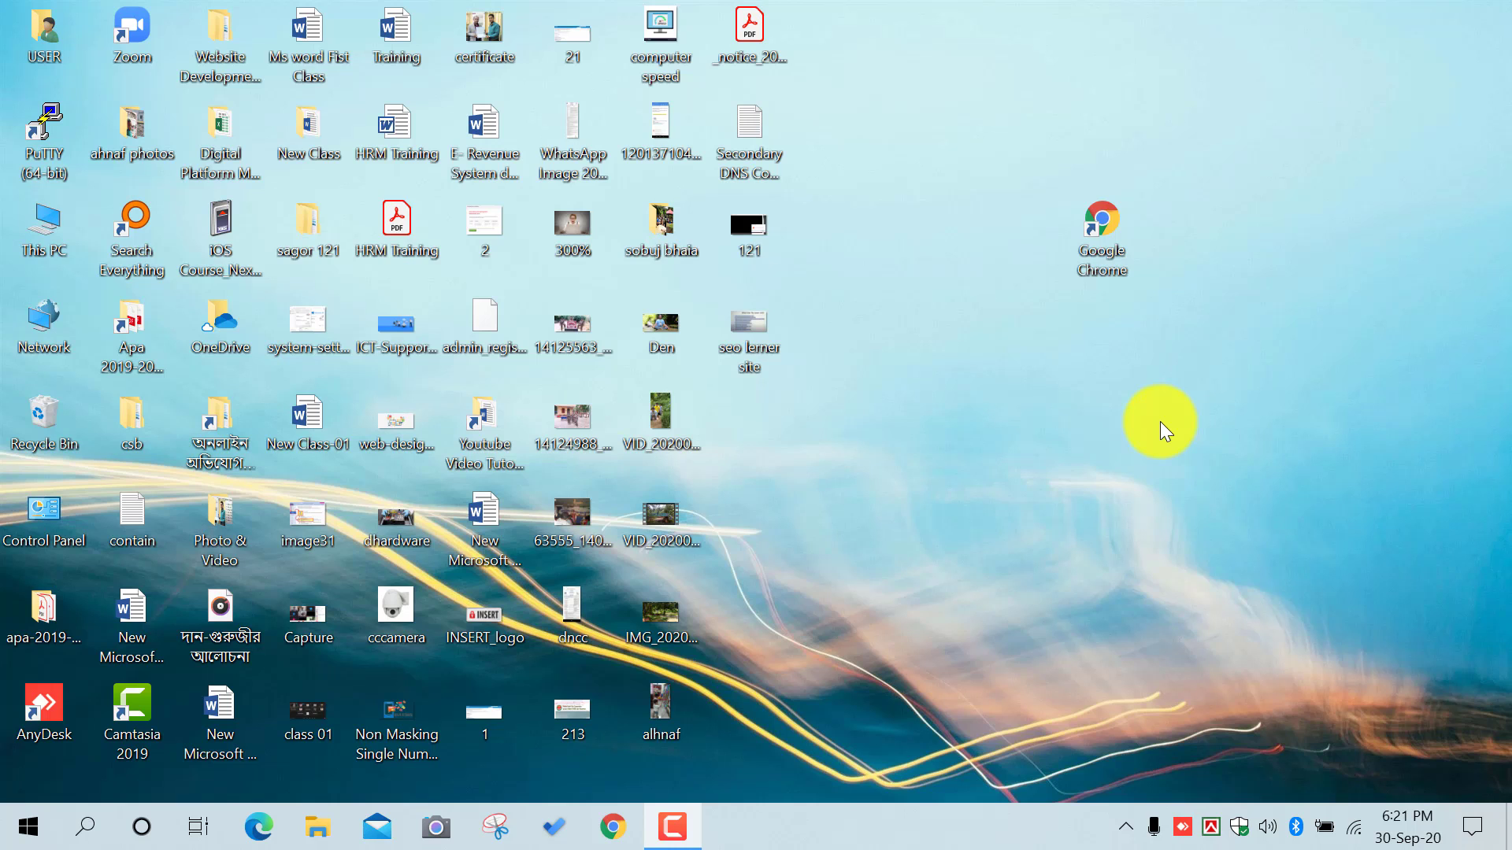
double_click(1102, 225)
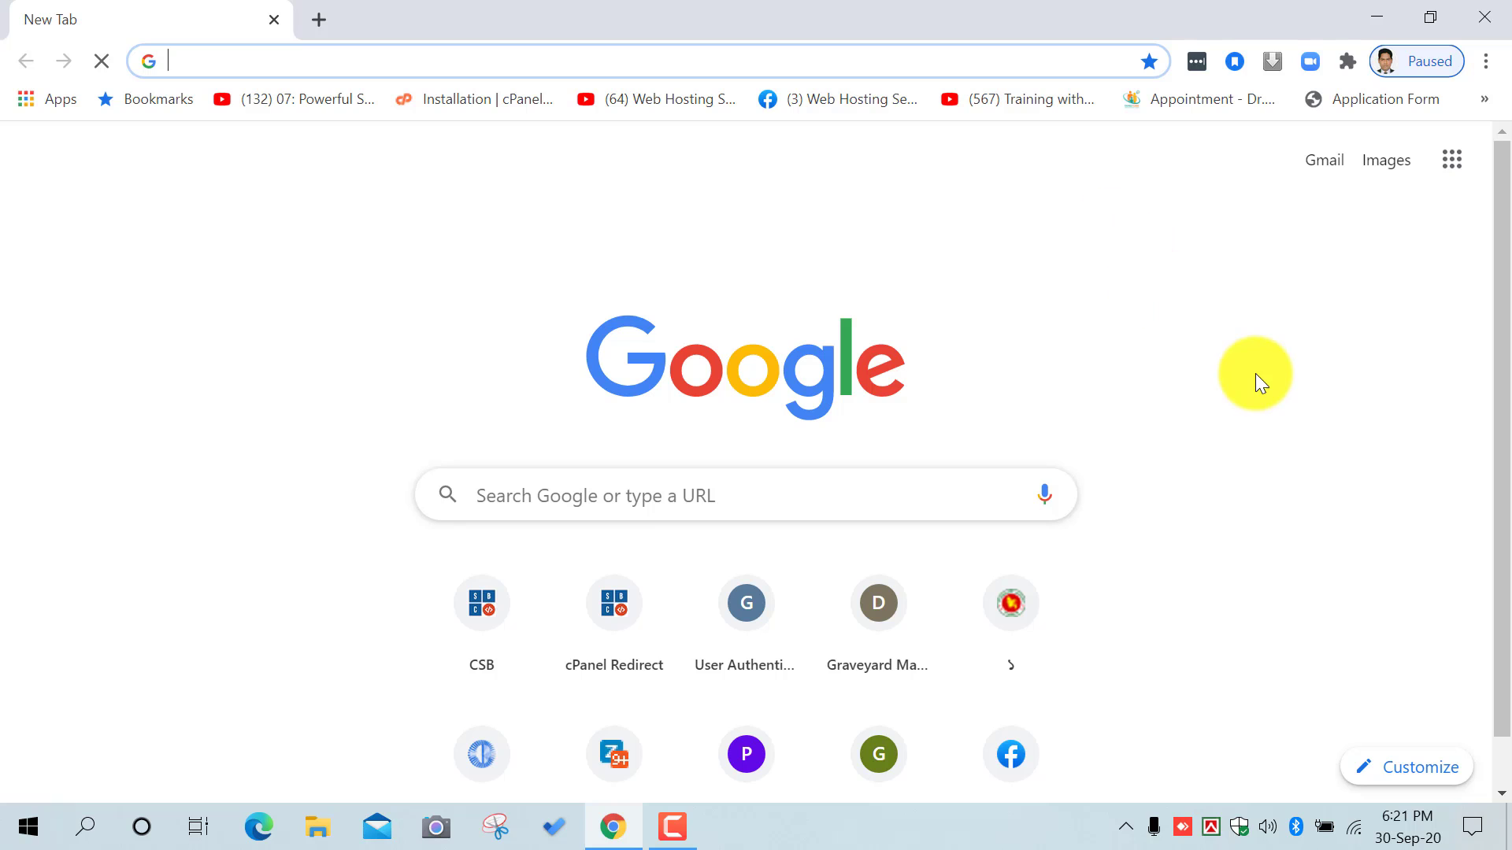
click(559, 62)
text(w)
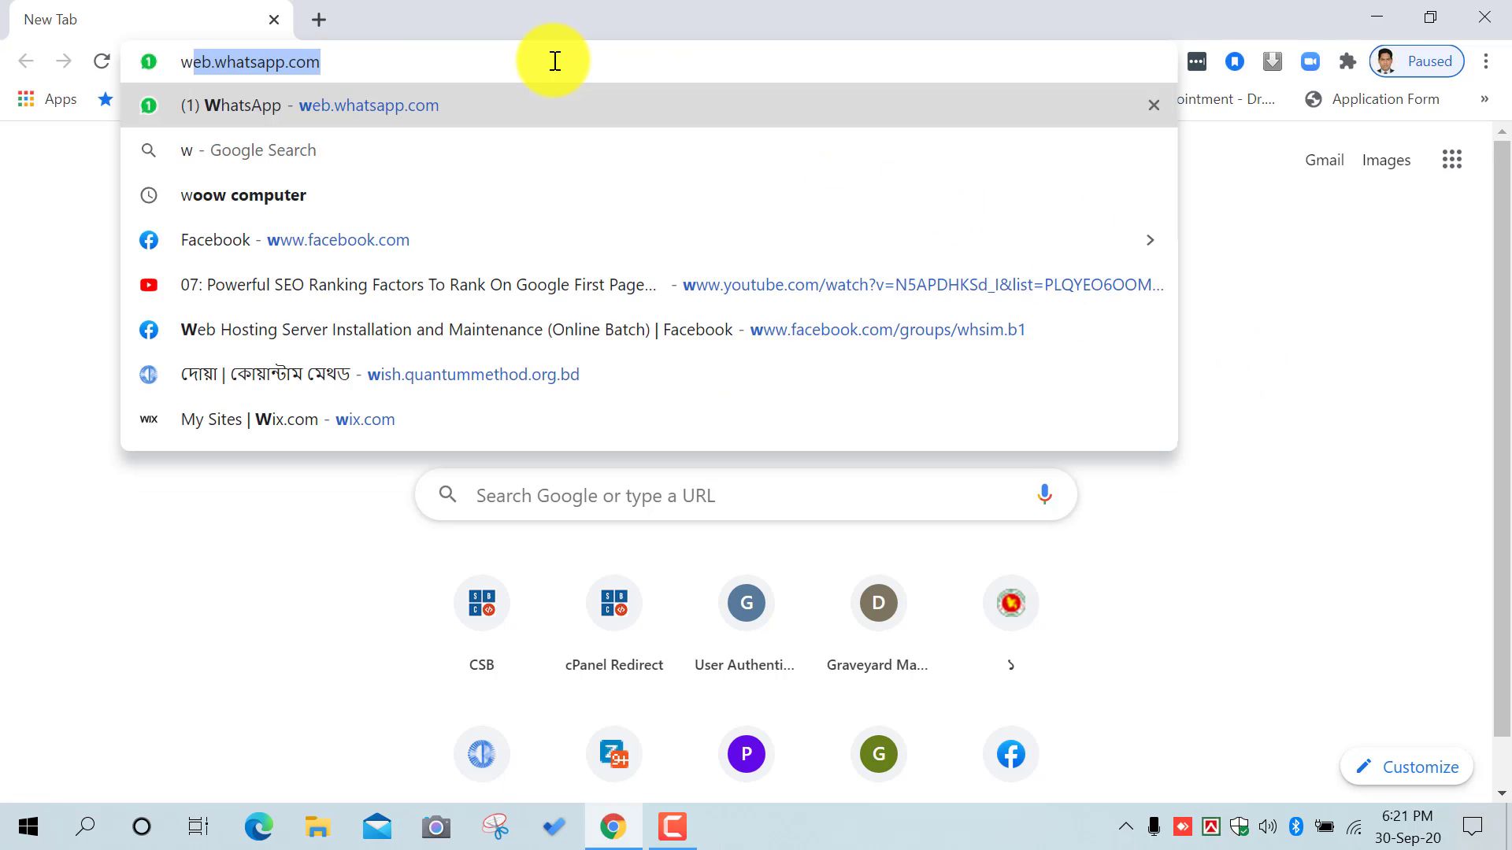
text(ww.gmail.)
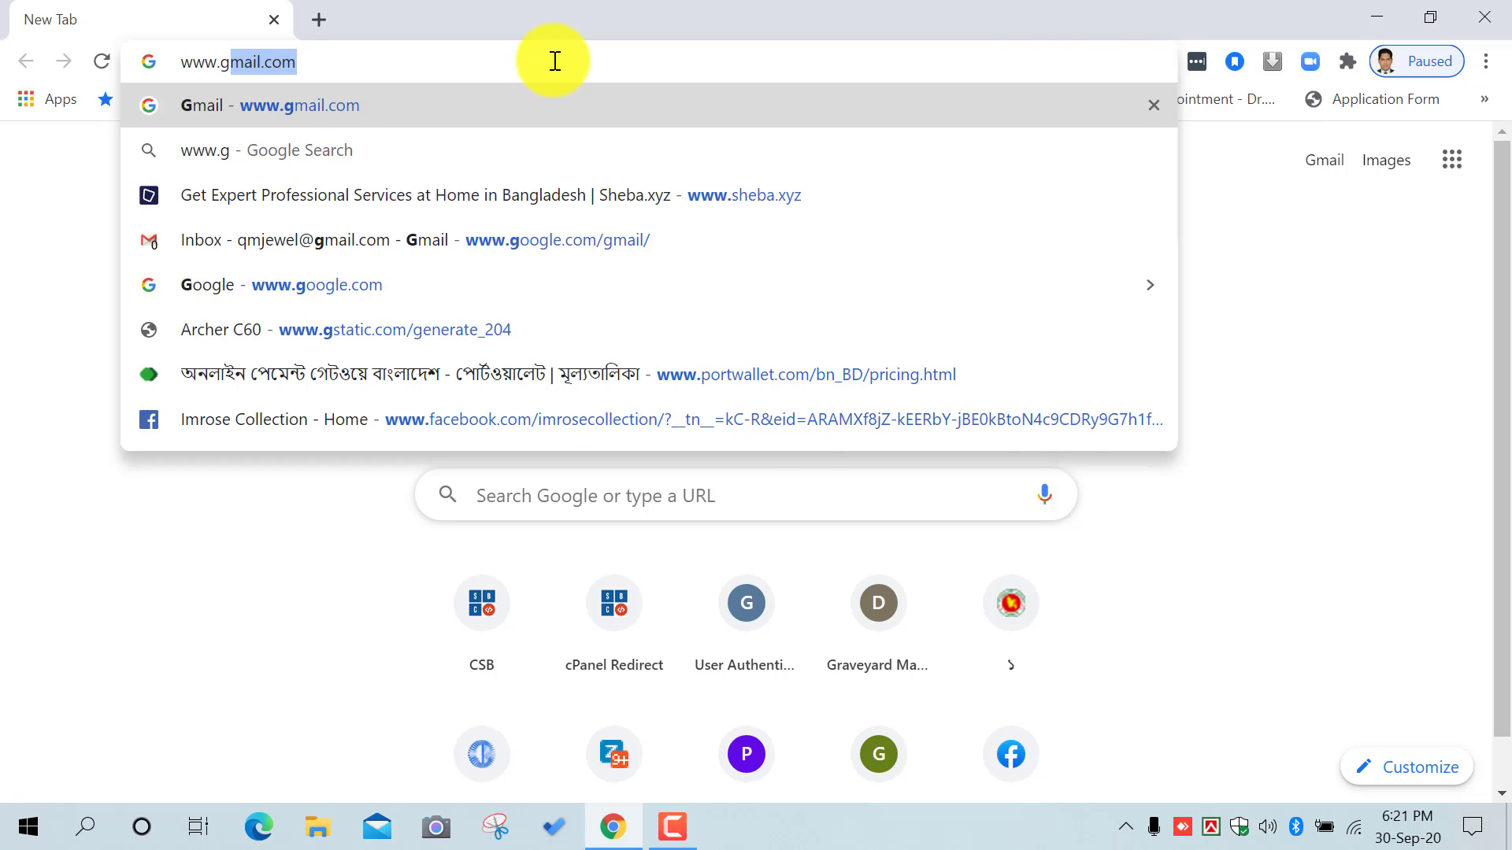
key(Return)
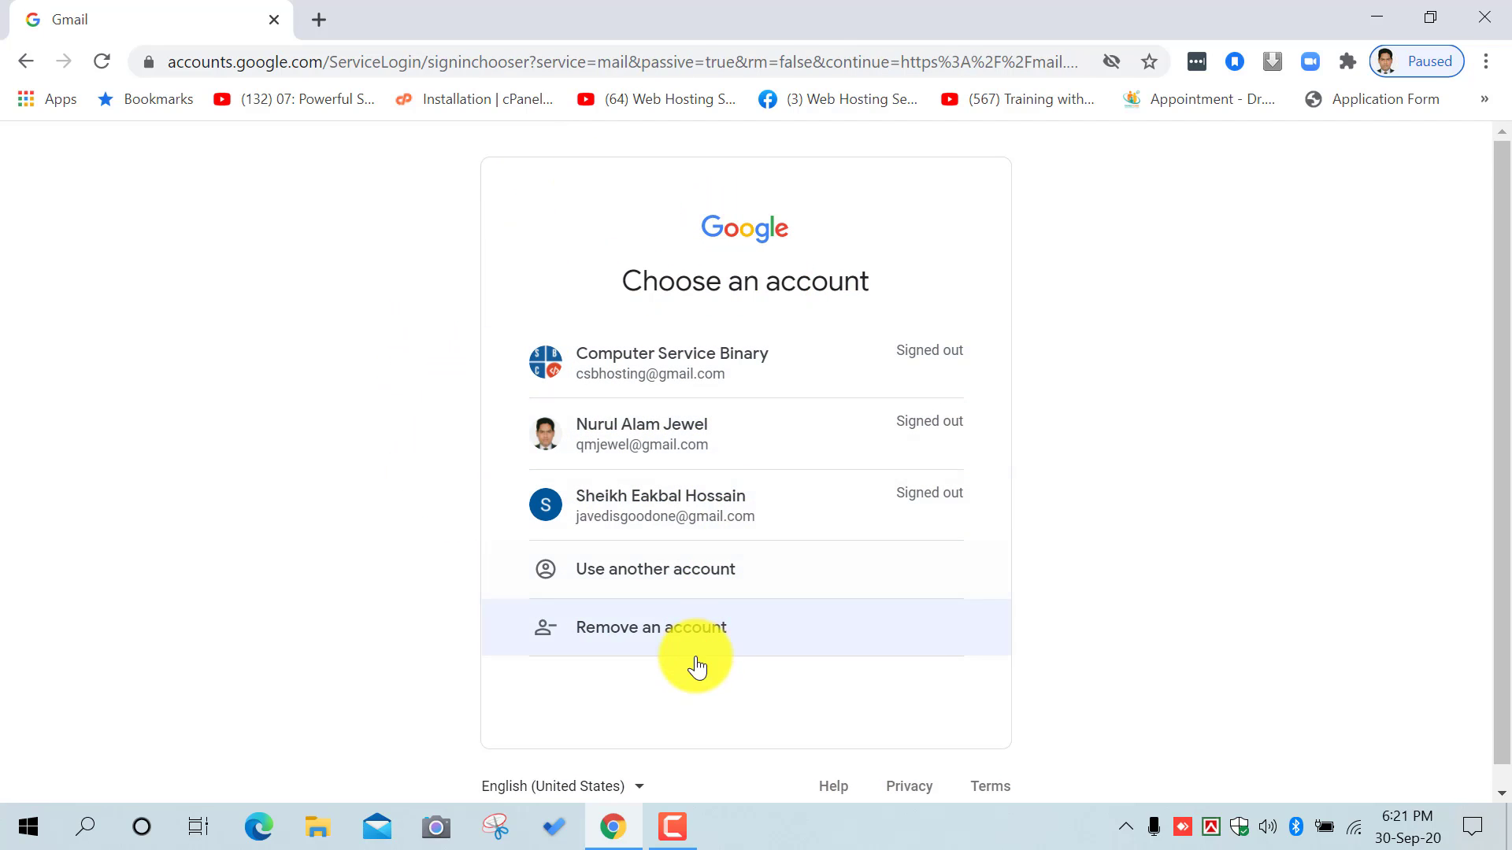
Step: Sign in with another Google account by entering its email address and password
click(724, 571)
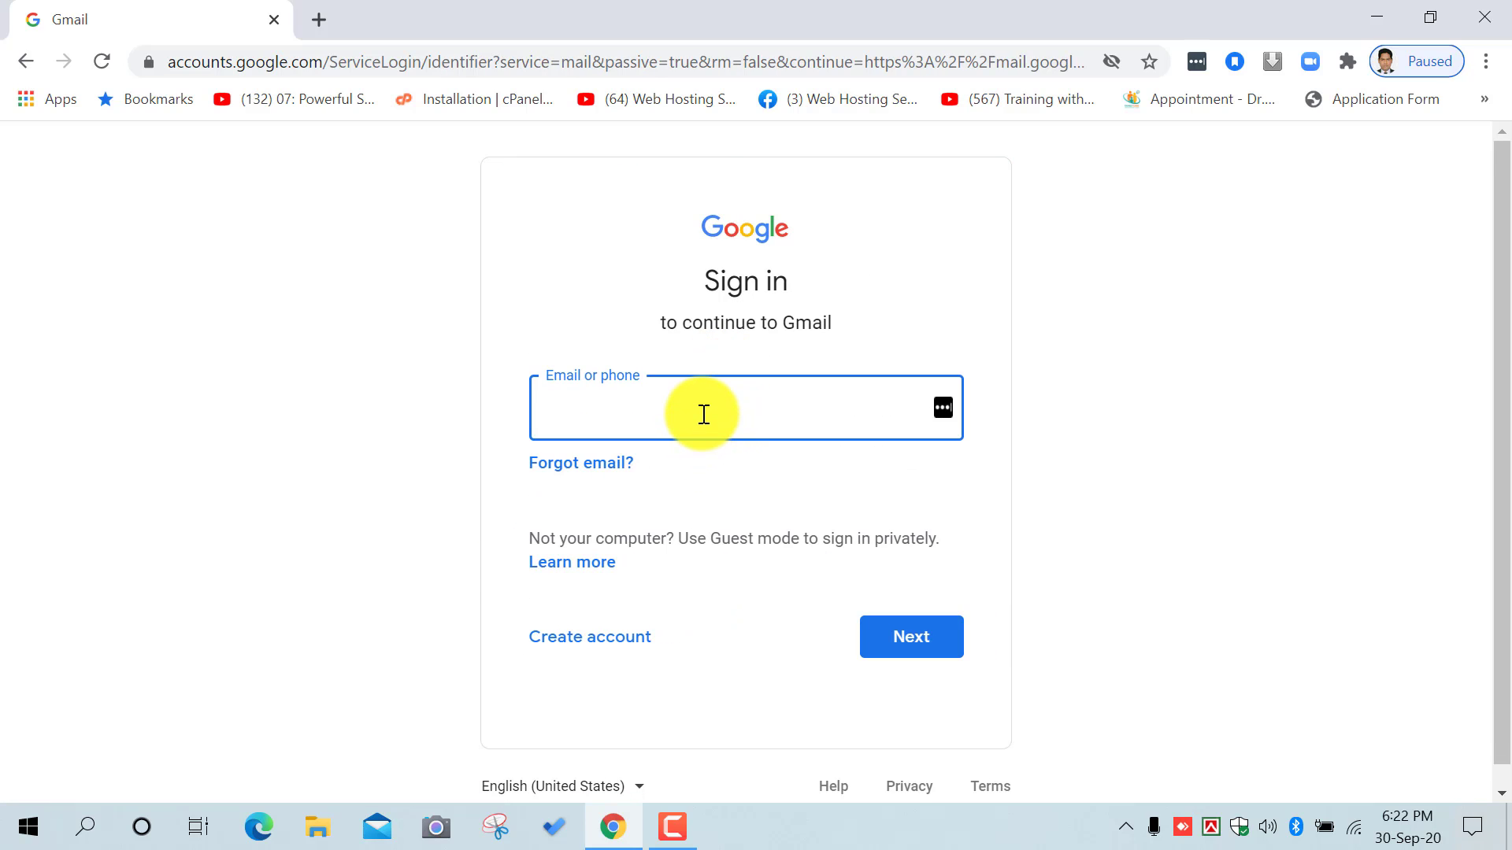
key(Return)
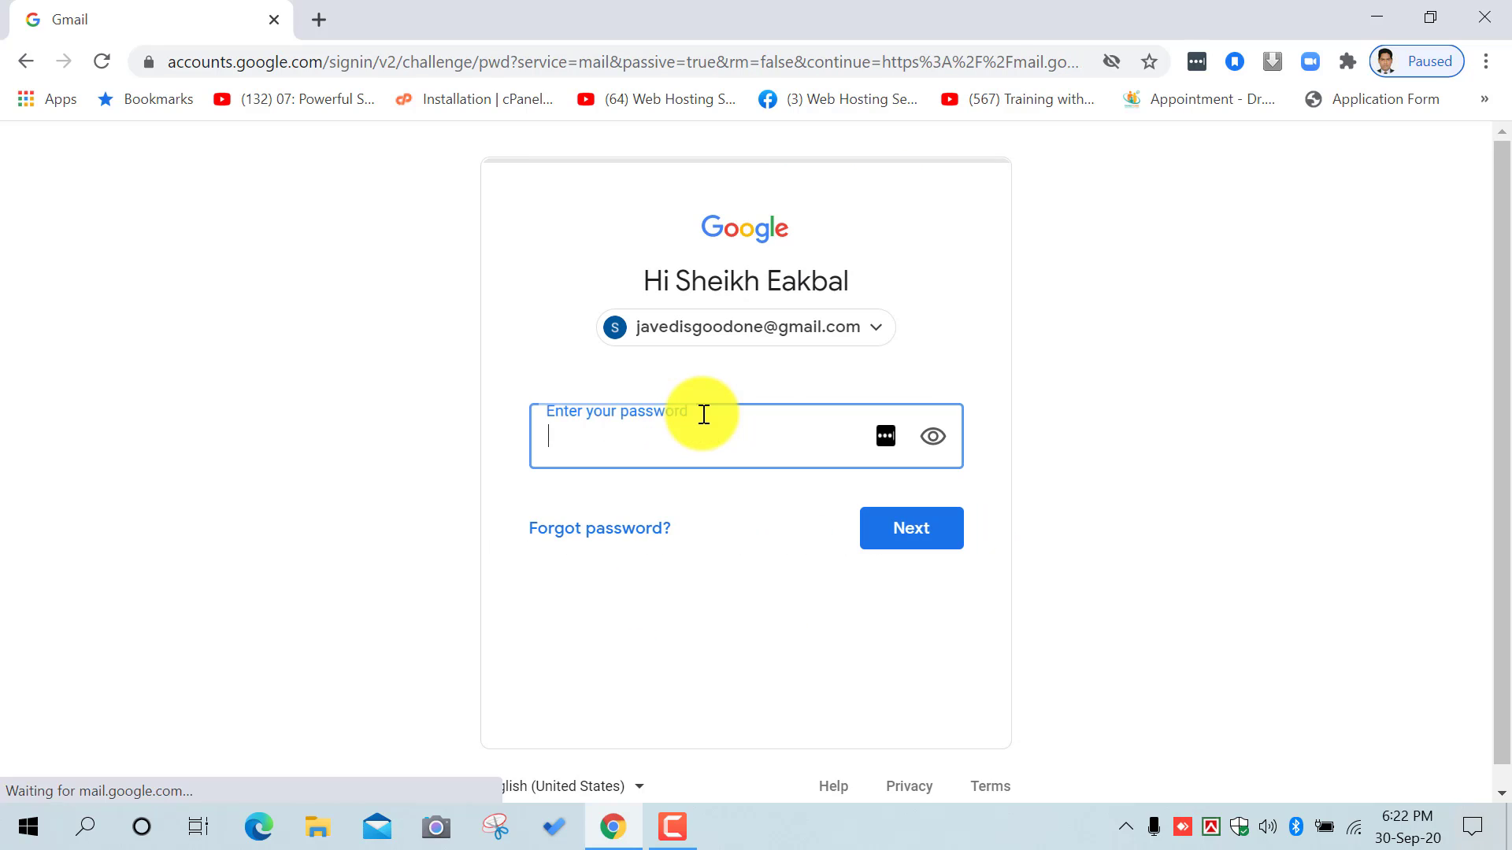
text(*)
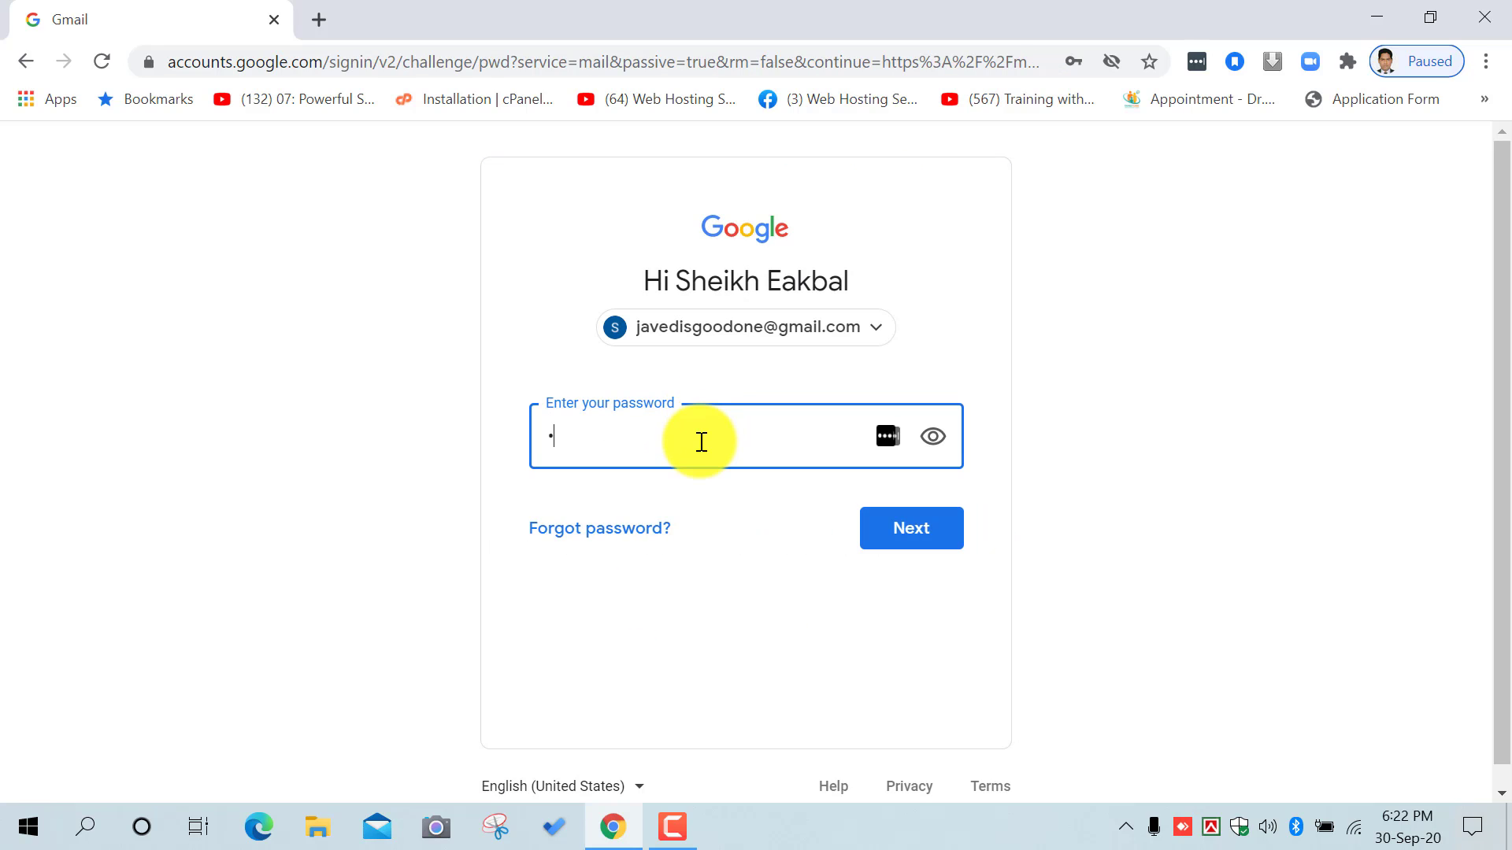
text(************)
click(899, 534)
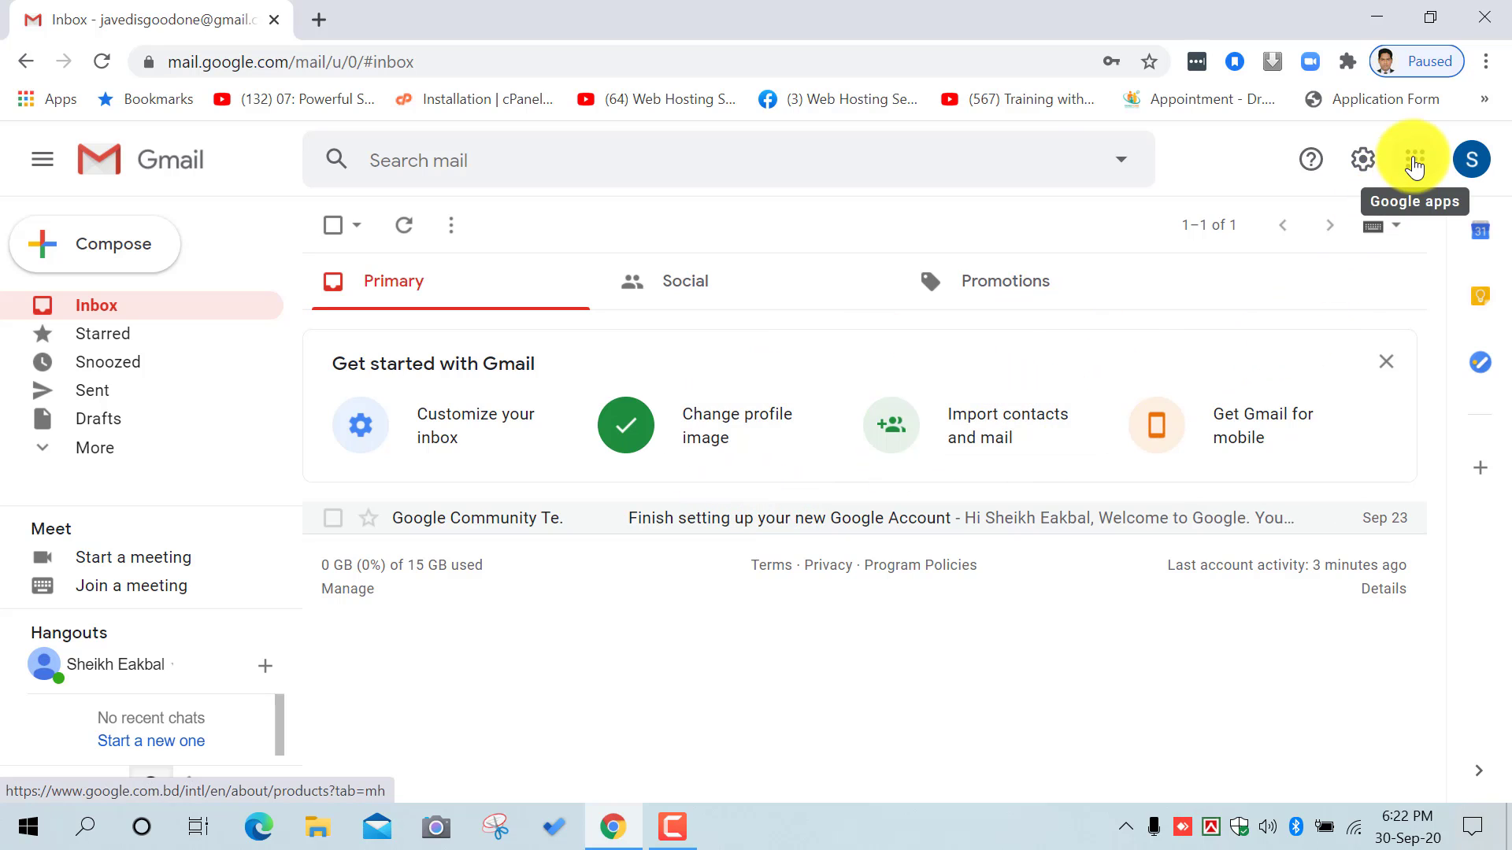
Step: Open See all settings and scroll the General tab down to the Vacation responder section
click(1366, 163)
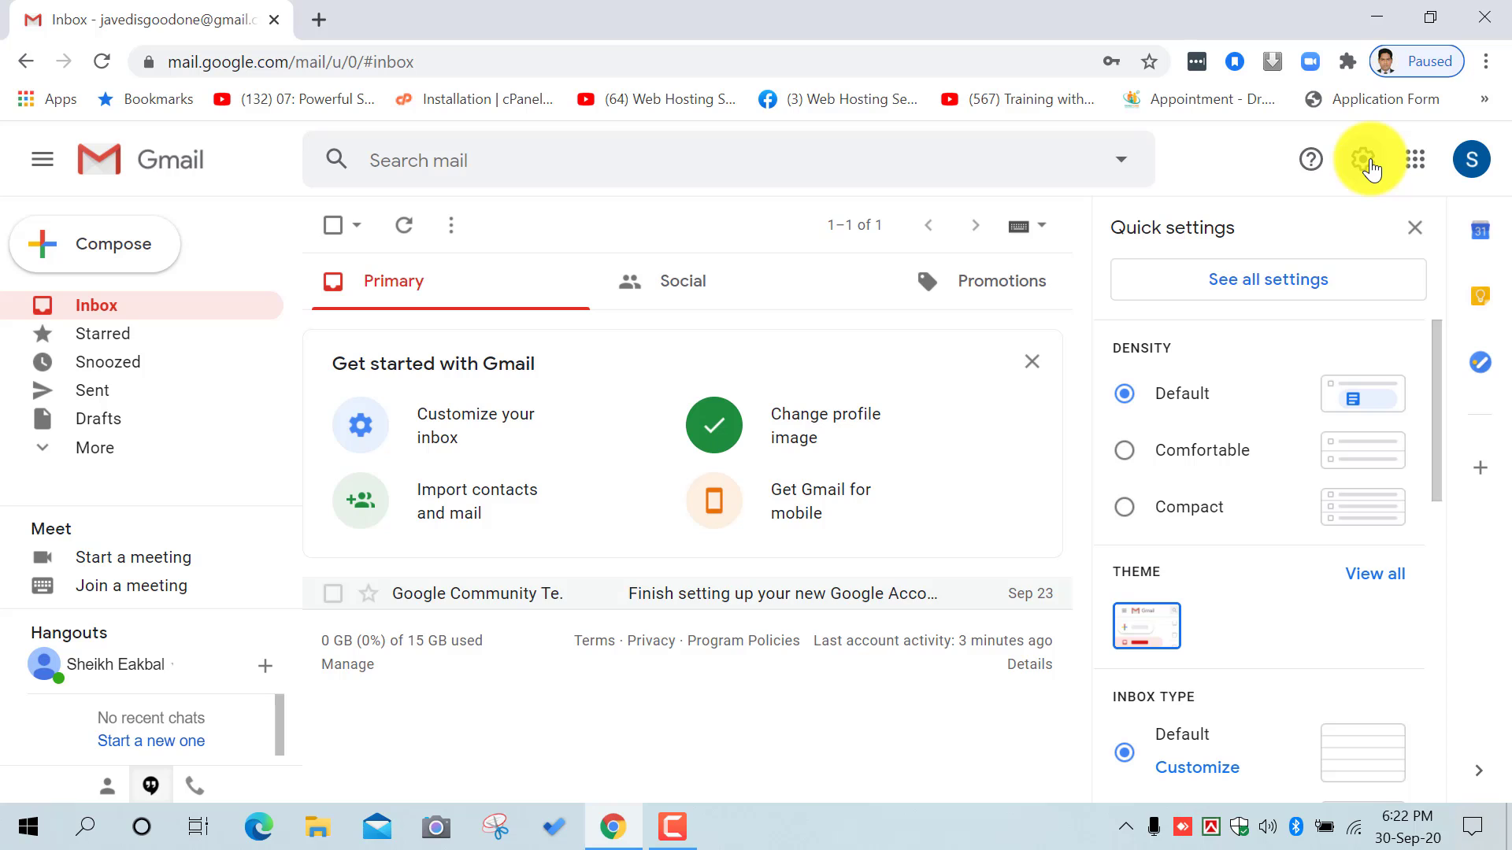
click(1260, 288)
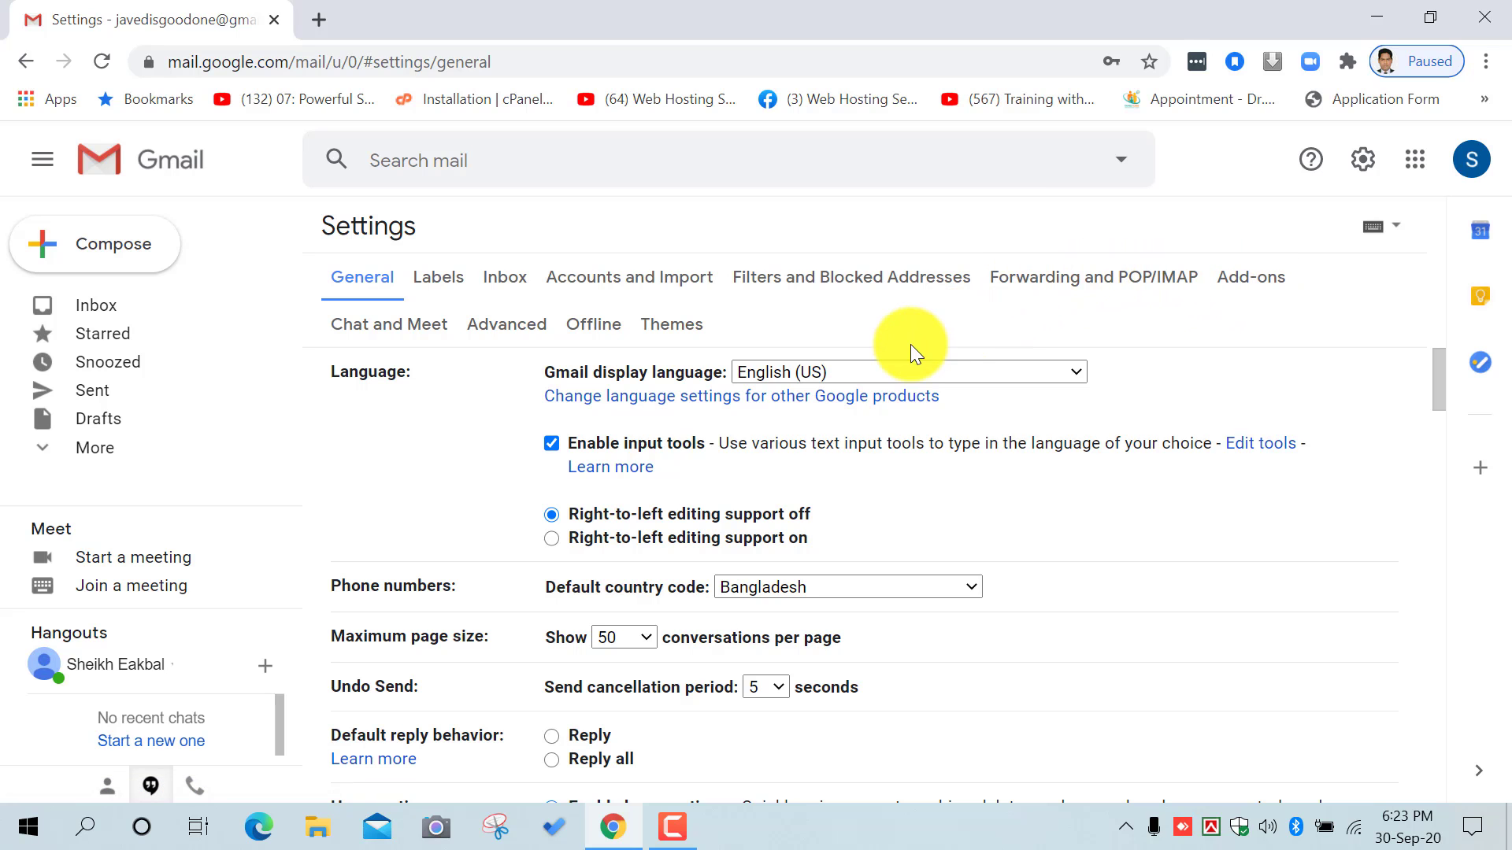
scroll(902, 374, down, 12)
scroll(909, 512, up, 12)
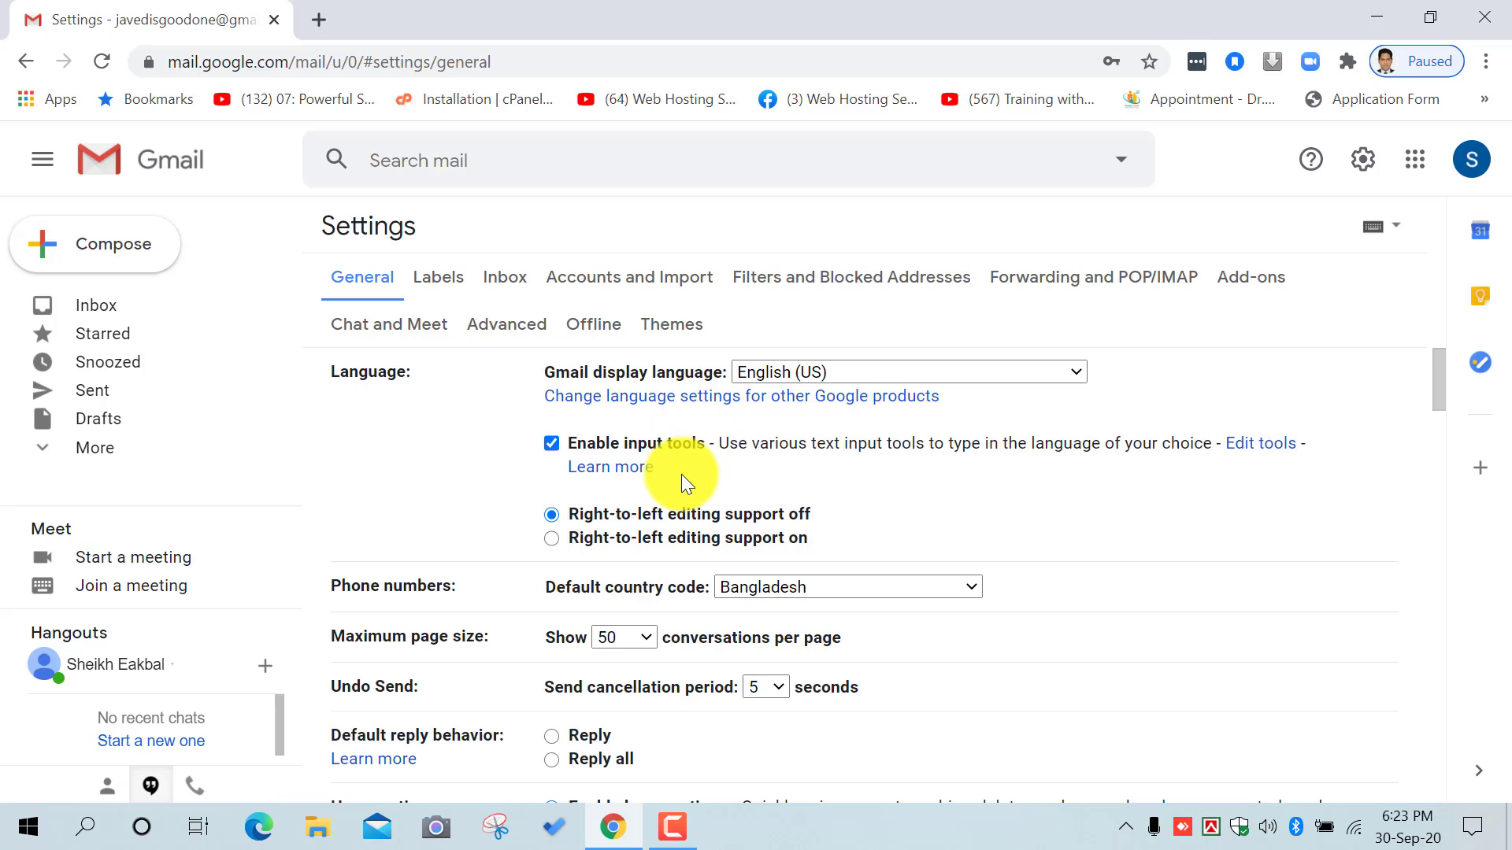
scroll(682, 474, down, 3)
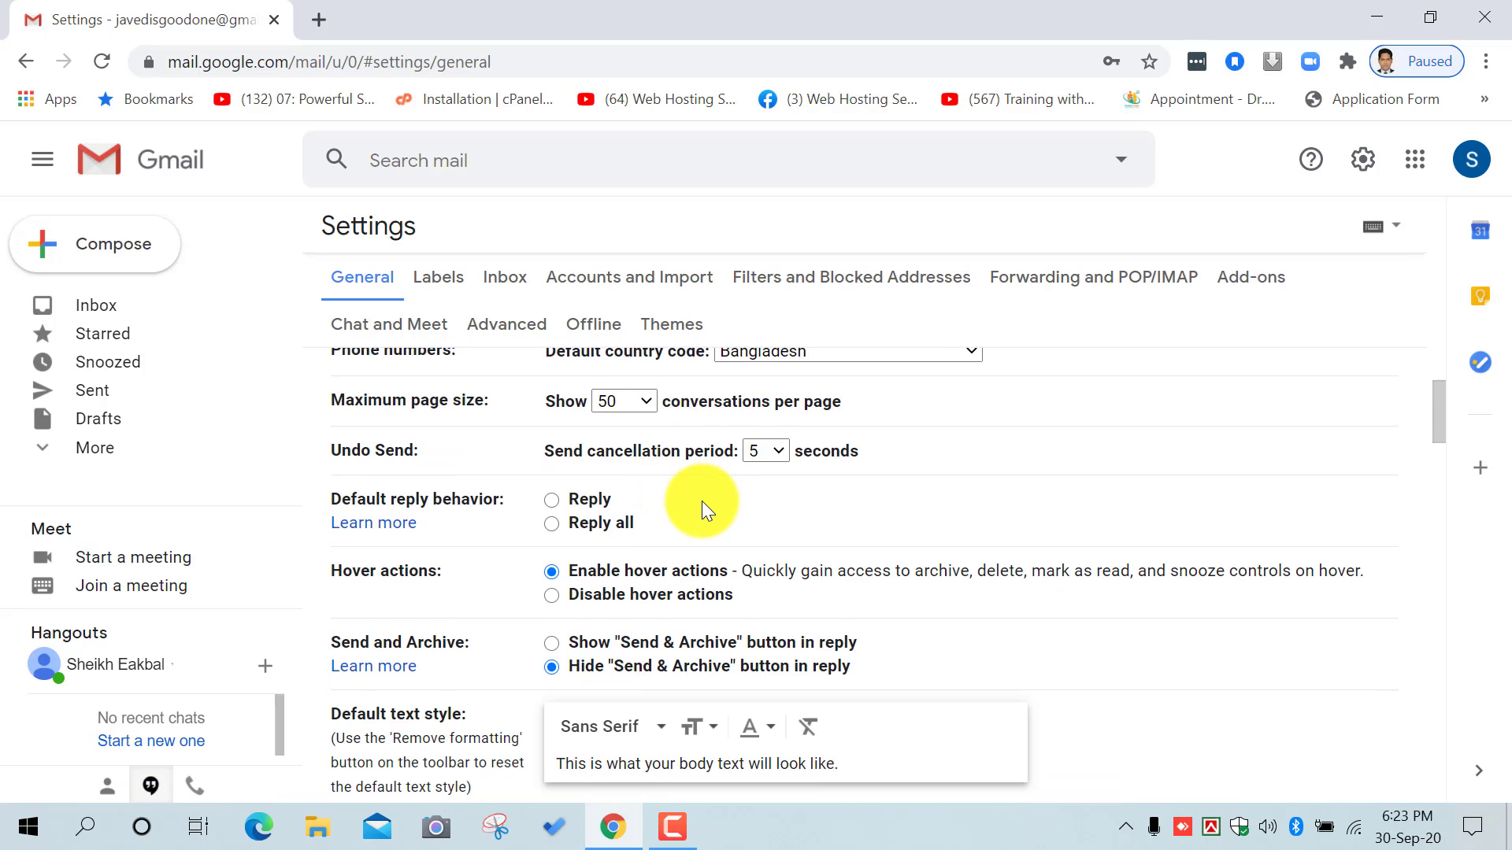
scroll(702, 504, down, 2)
scroll(705, 512, down, 3)
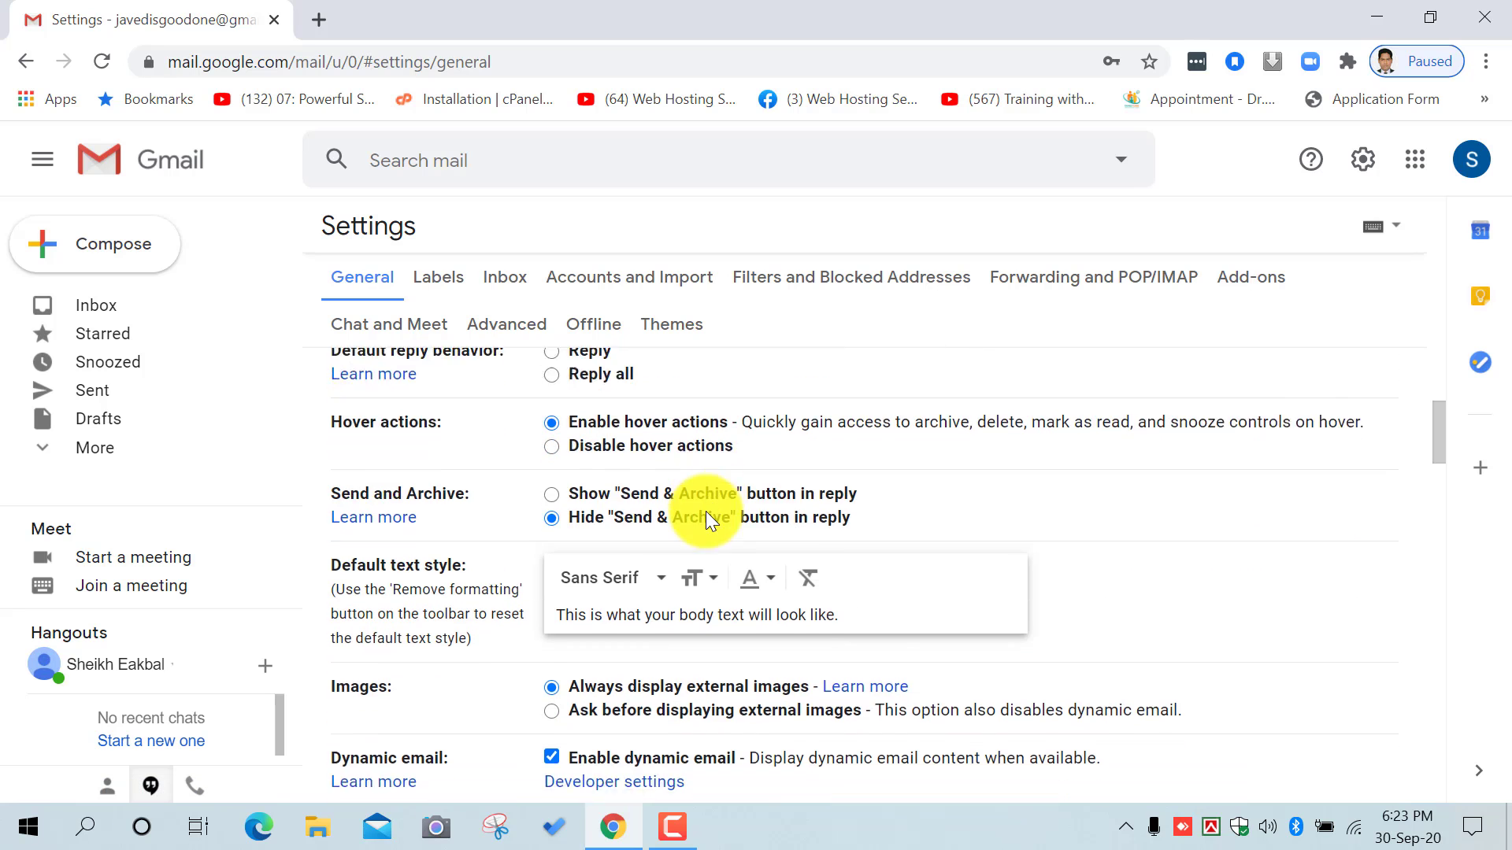
scroll(701, 464, down, 3)
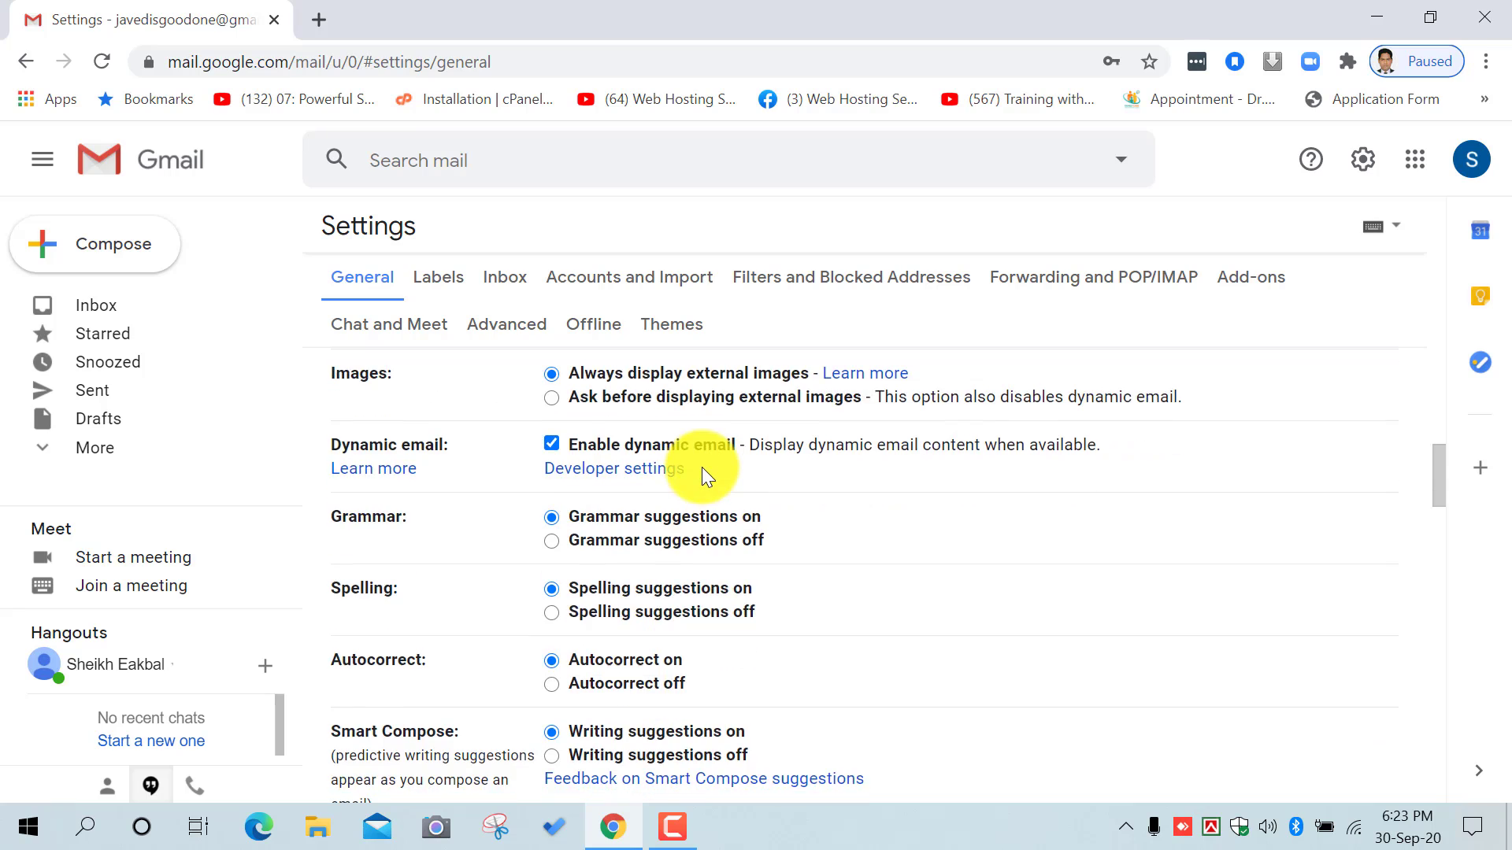
scroll(723, 485, down, 9)
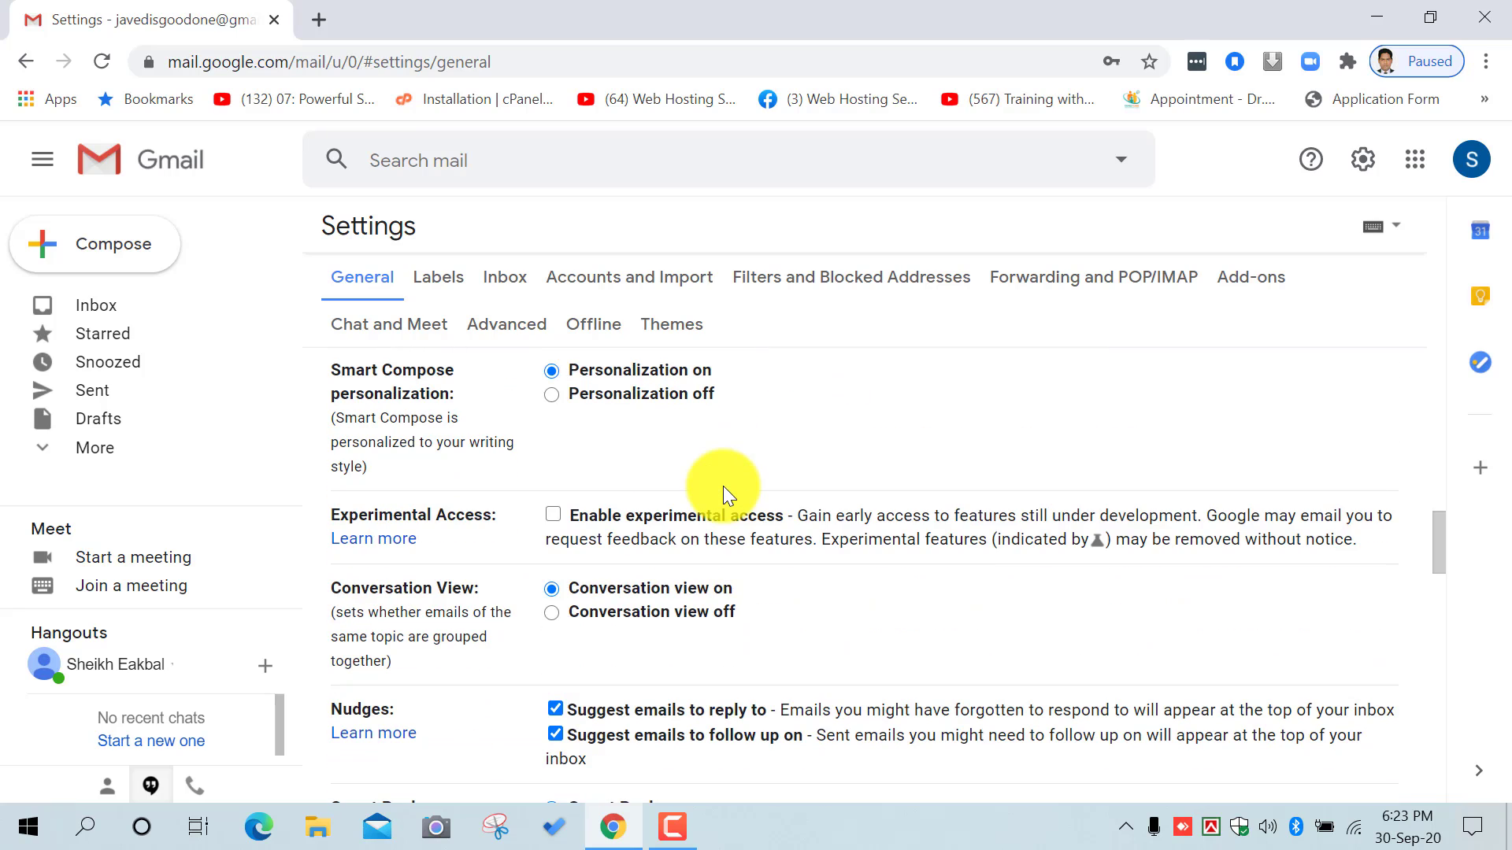
scroll(723, 485, down, 20)
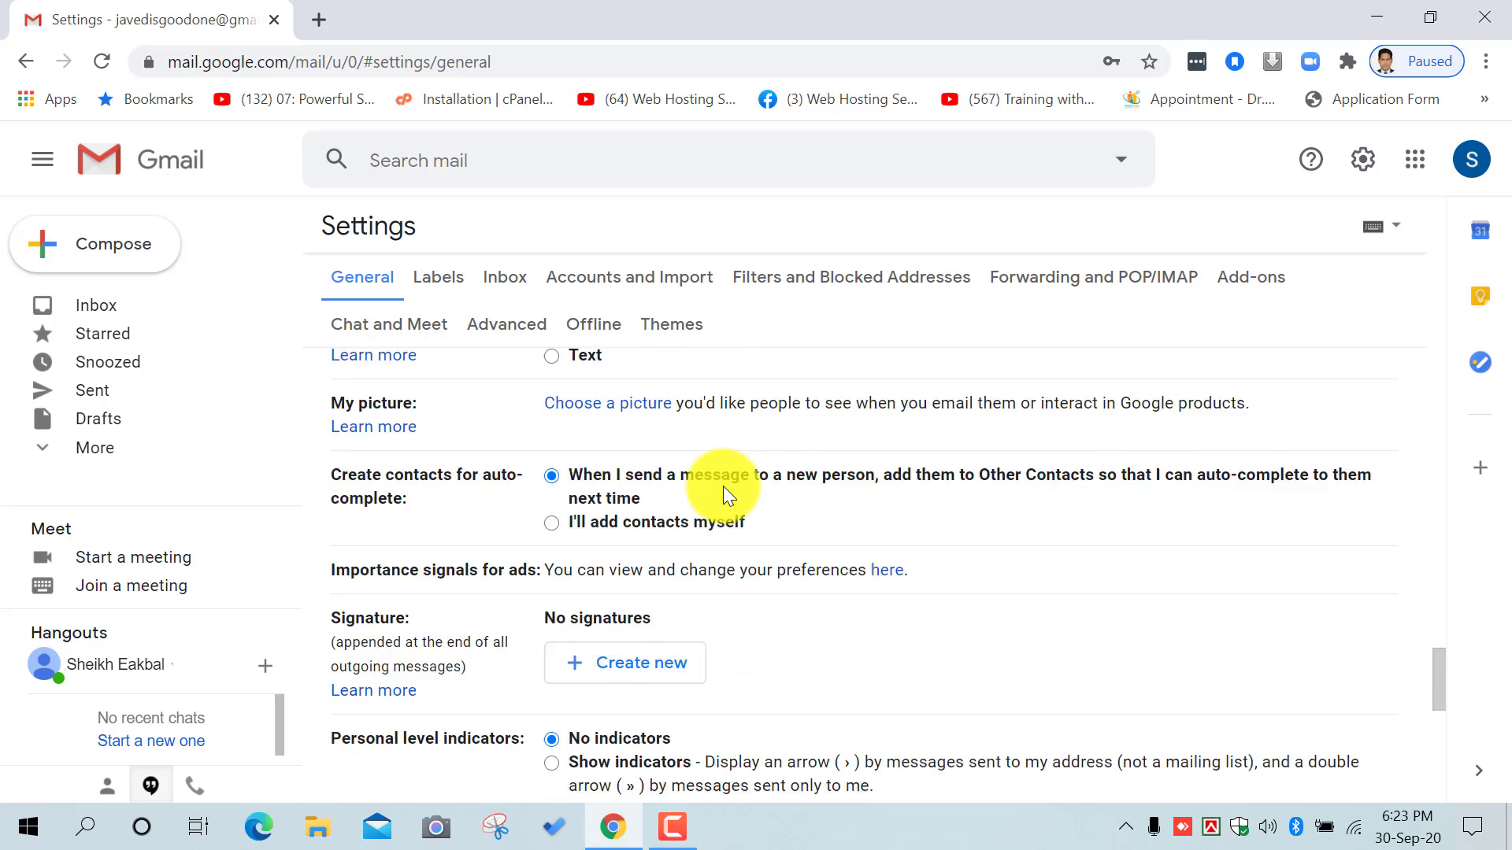
scroll(722, 485, up, 2)
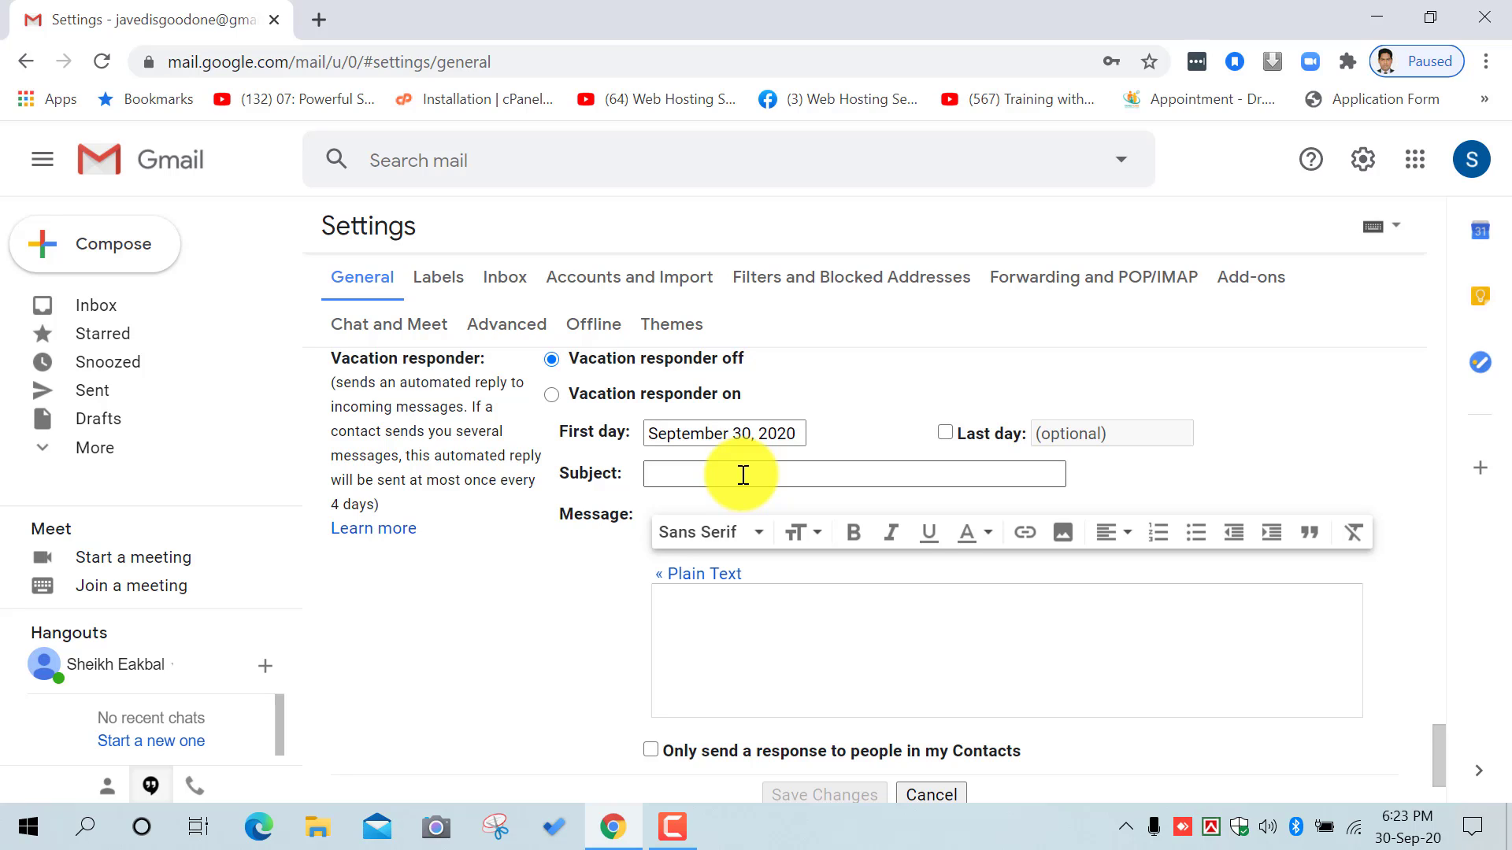
Step: Enter 'Thanks for you email' as the vacation reply subject
scroll(810, 481, up, 1)
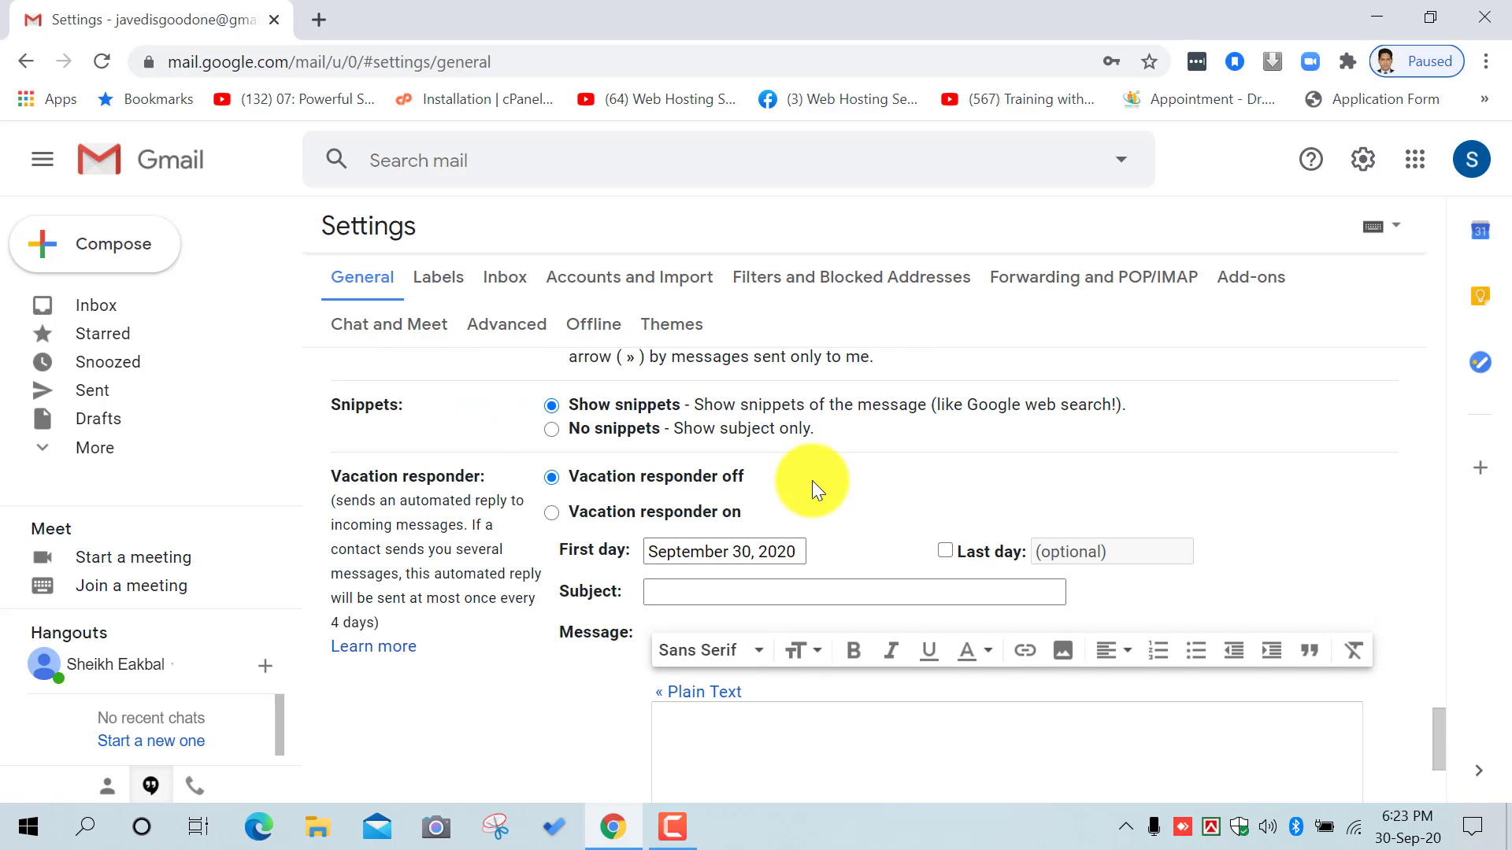
scroll(811, 488, down, 1)
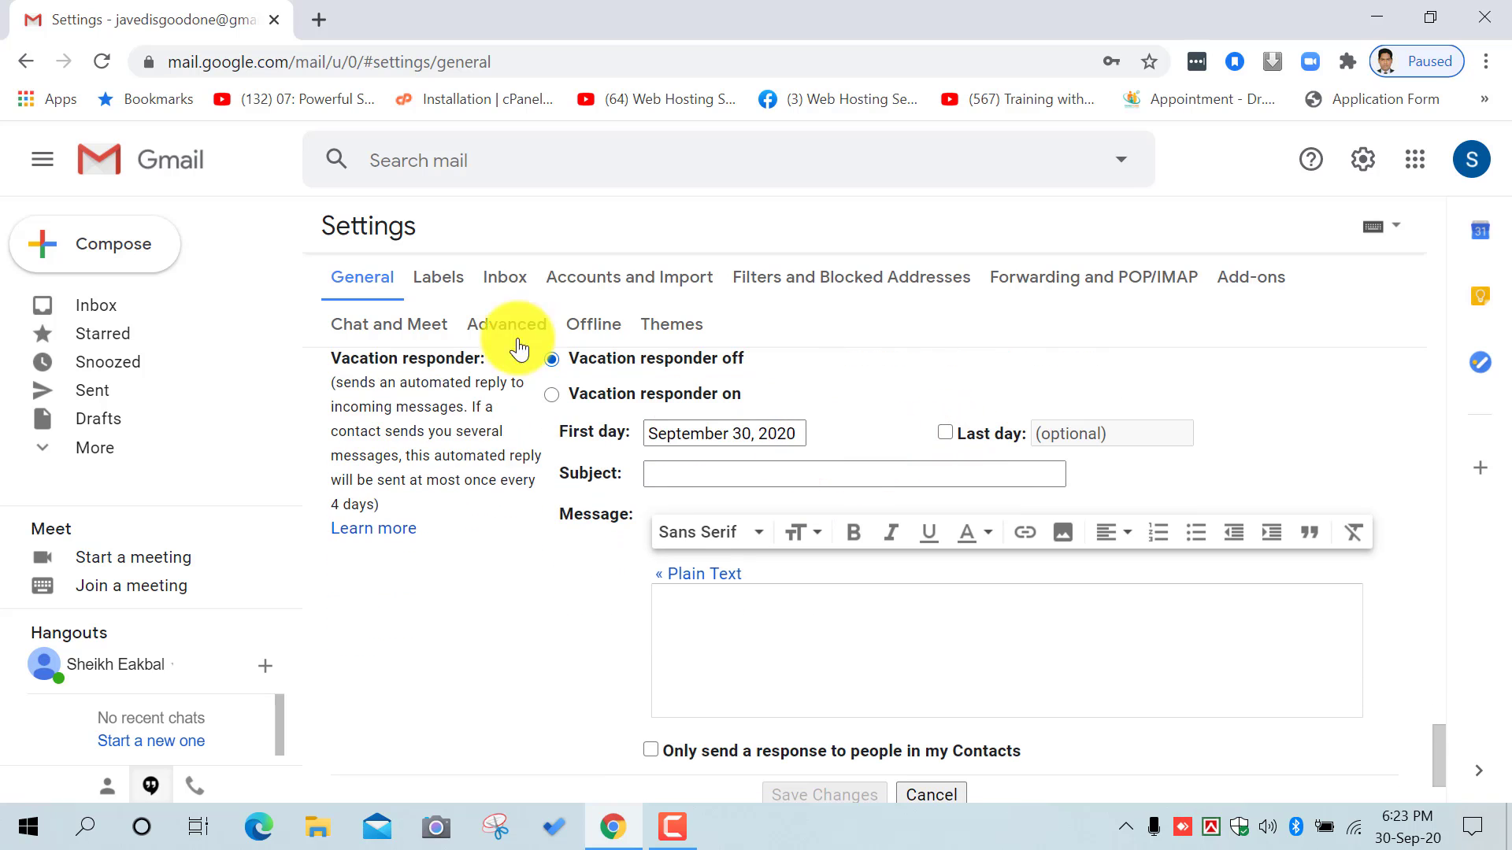
click(699, 473)
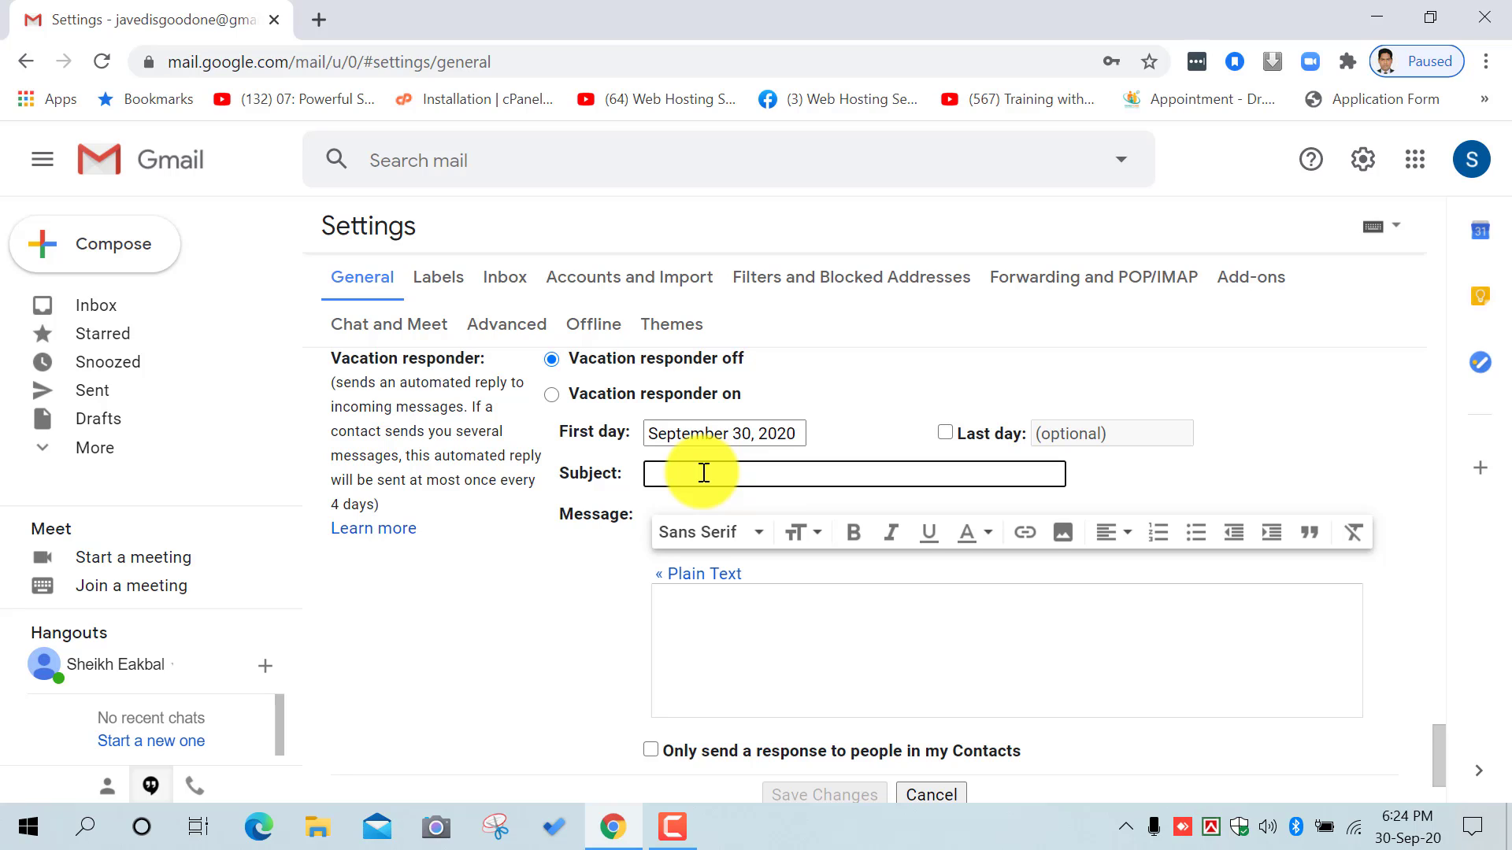
text(test)
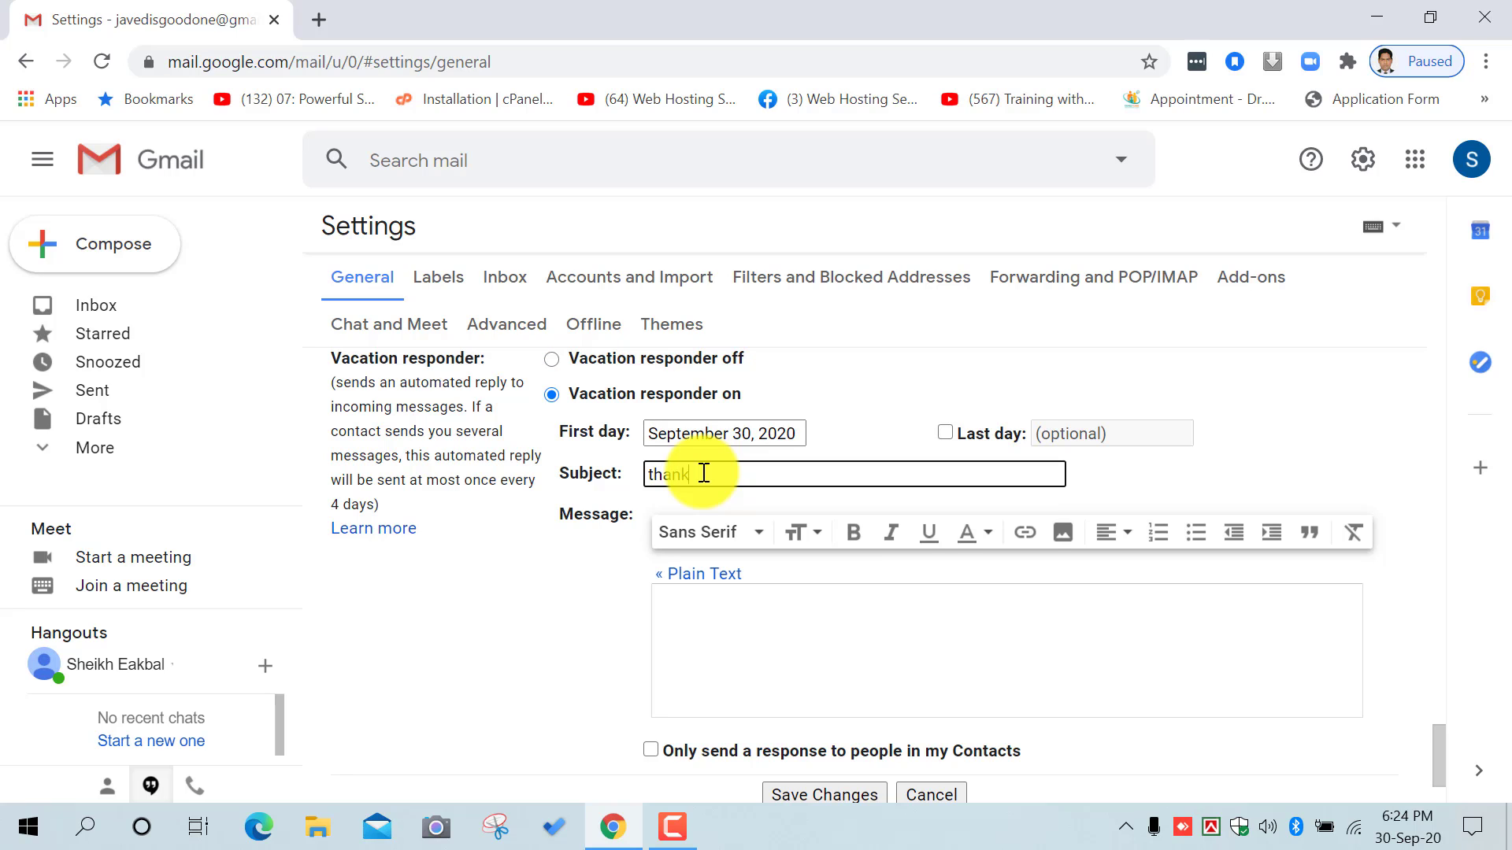
key(BackSpace)
key(BackSpace)
key(BackSpace)
key(BackSpace)
text(thanks)
key(BackSpace)
key(BackSpace)
key(BackSpace)
key(BackSpace)
key(BackSpace)
key(BackSpace)
text(Thanks for )
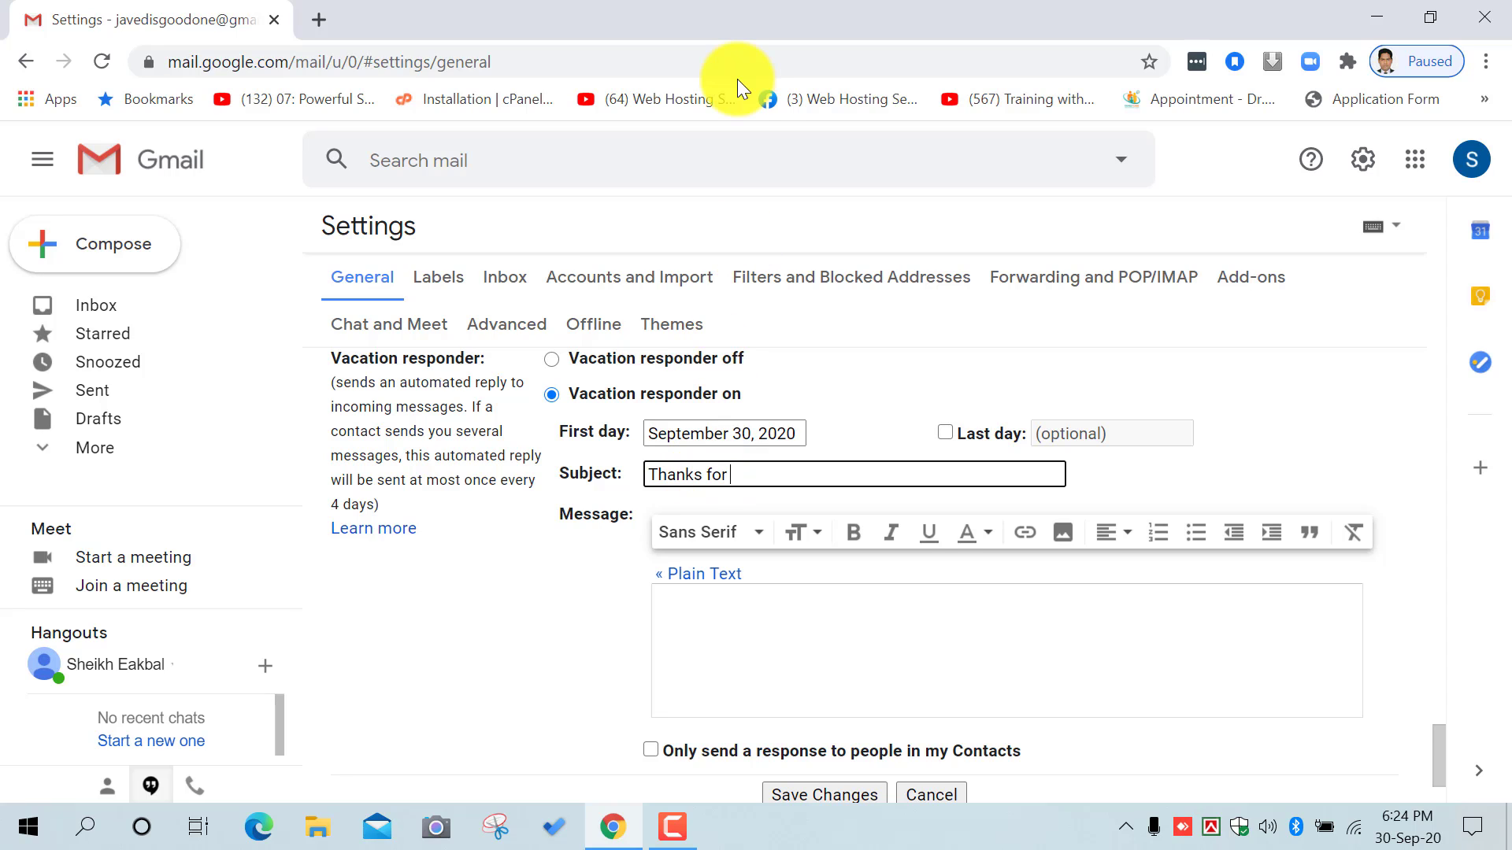
text(you email)
Step: Start the vacation message with the greeting 'Respected sir Assalamualikum,'
click(760, 620)
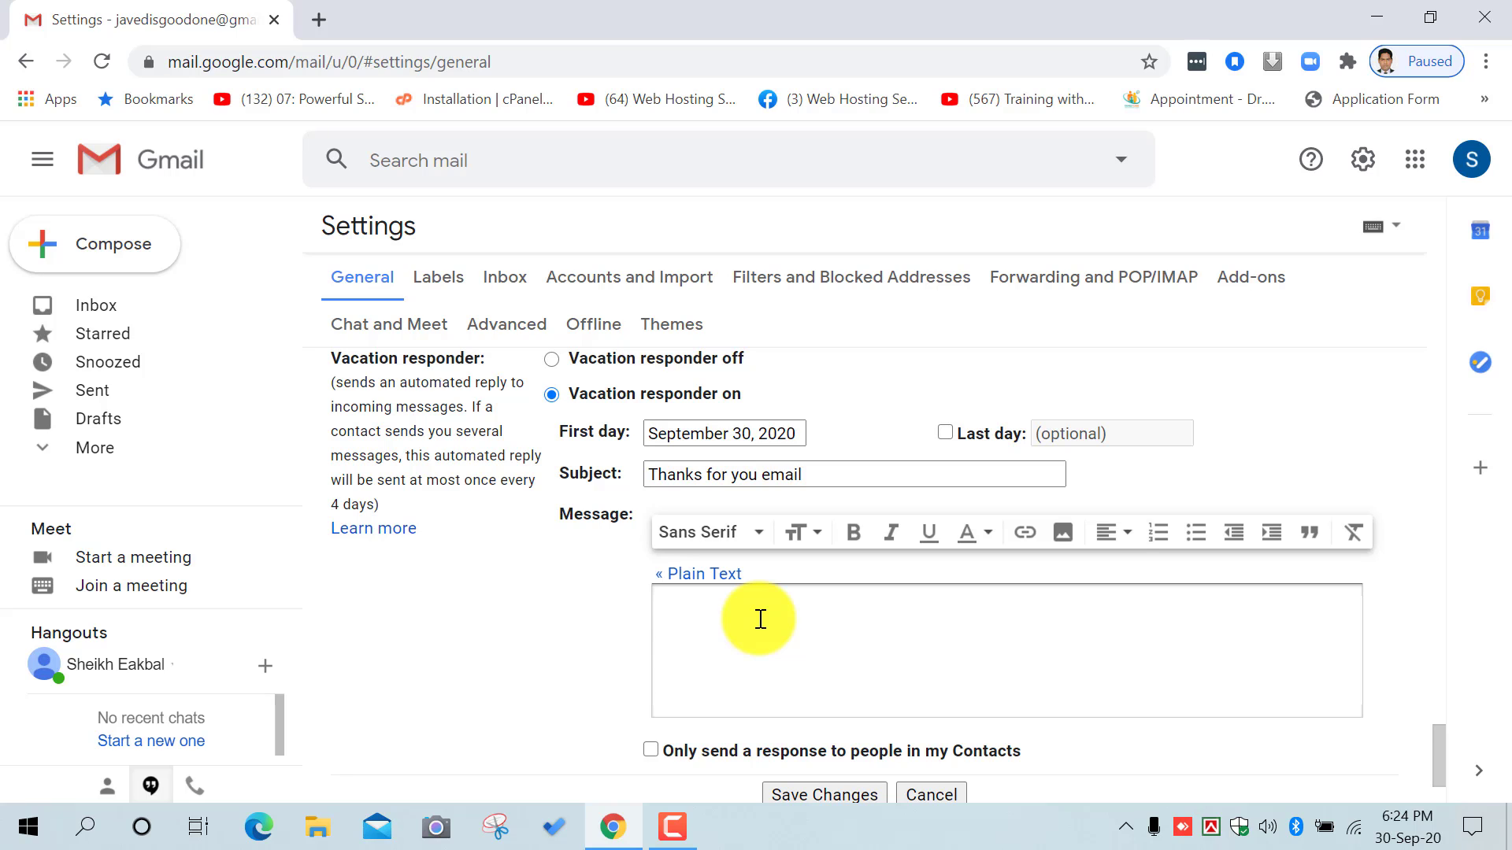
text(Dear Concer)
key(BackSpace)
key(BackSpace)
key(BackSpace)
key(BackSpace)
key(BackSpace)
key(BackSpace)
key(BackSpace)
key(BackSpace)
key(BackSpace)
key(BackSpace)
text(Respecte)
text(d )
text(sir )
text(Assalamua)
text(likum)
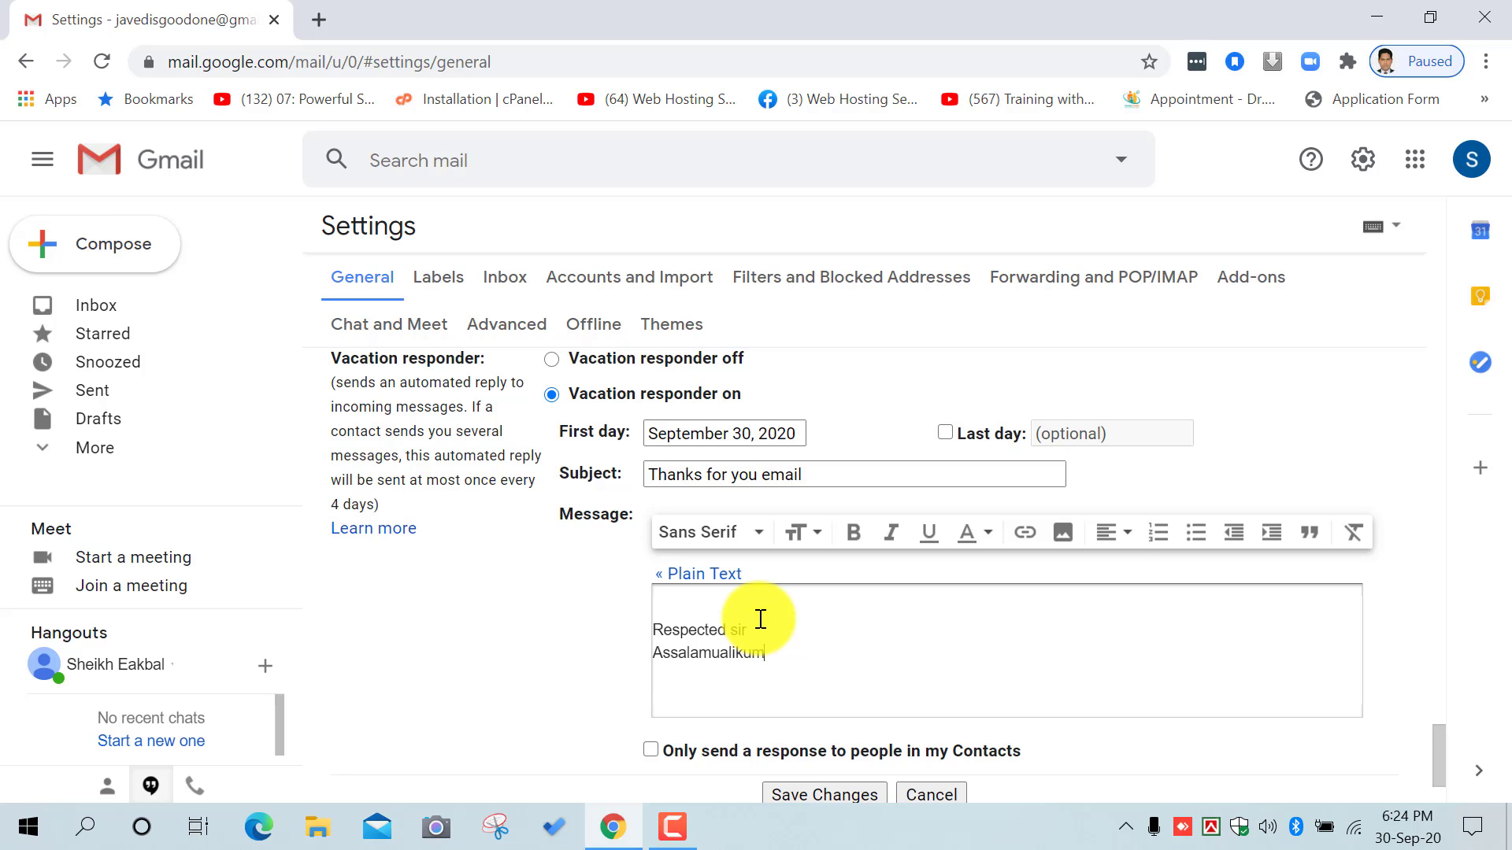
text(,)
key(Return)
Step: Add 'I received your email' with the spelling corrected, then save the vacation responder
text(thanks)
key(BackSpace)
key(BackSpace)
key(BackSpace)
key(BackSpace)
key(BackSpace)
key(BackSpace)
text(I rec)
key(BackSpace)
text(cived)
right_click(702, 676)
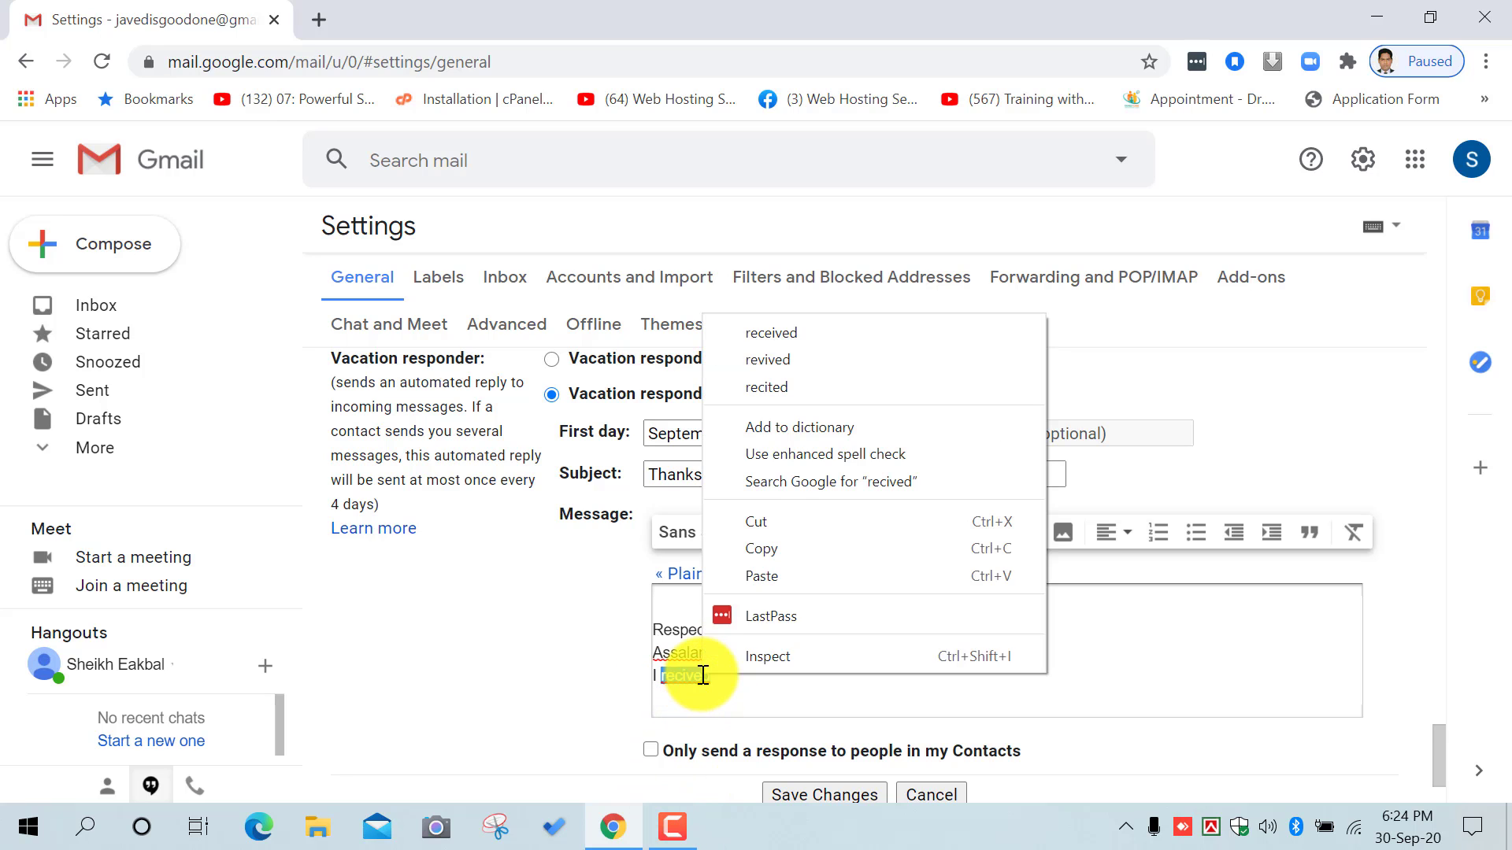
click(804, 333)
text(yo)
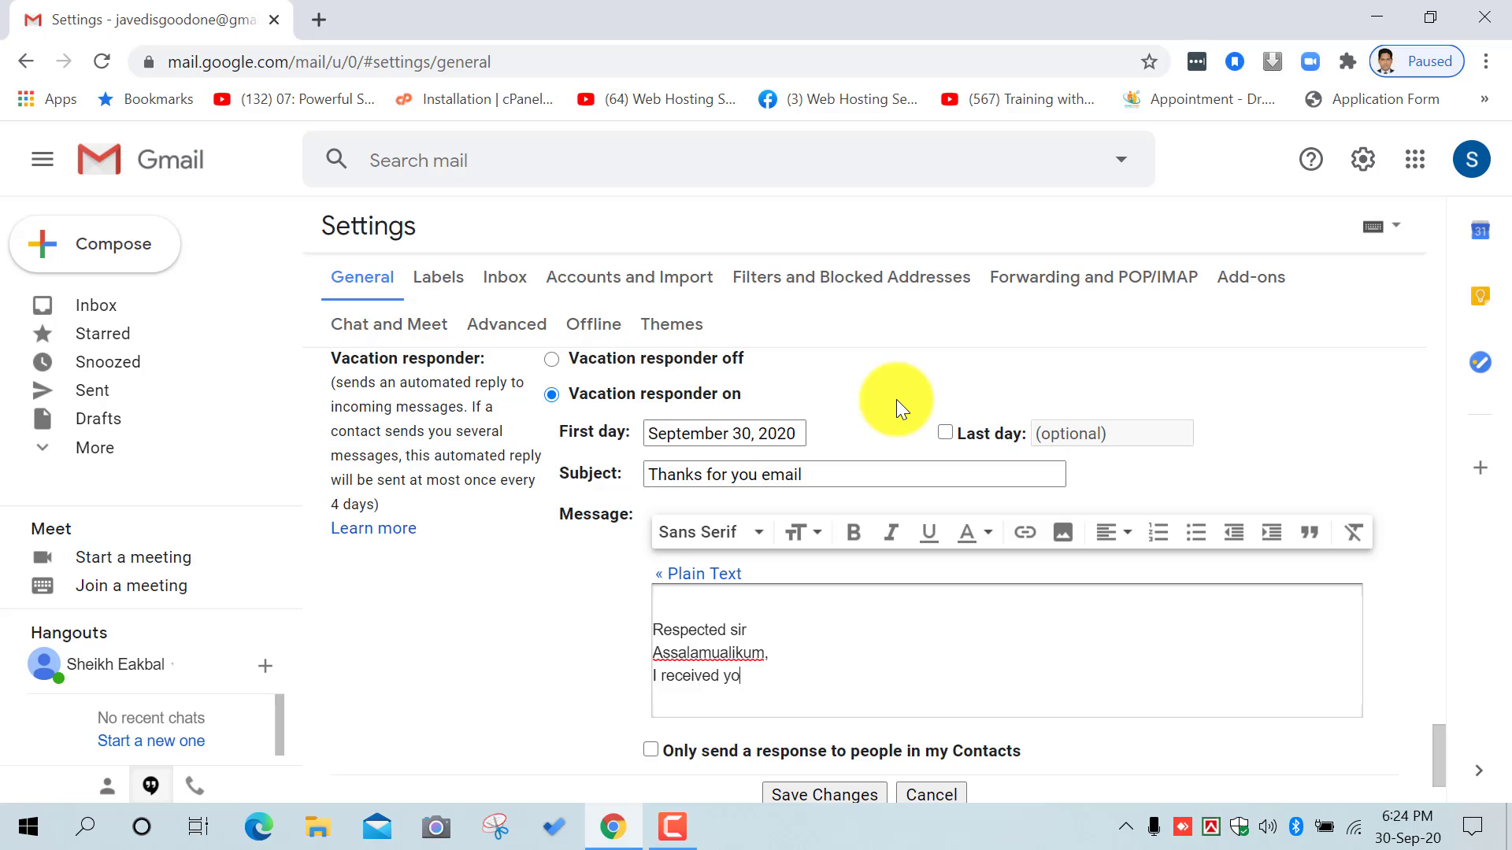
text(ur email)
key(Return)
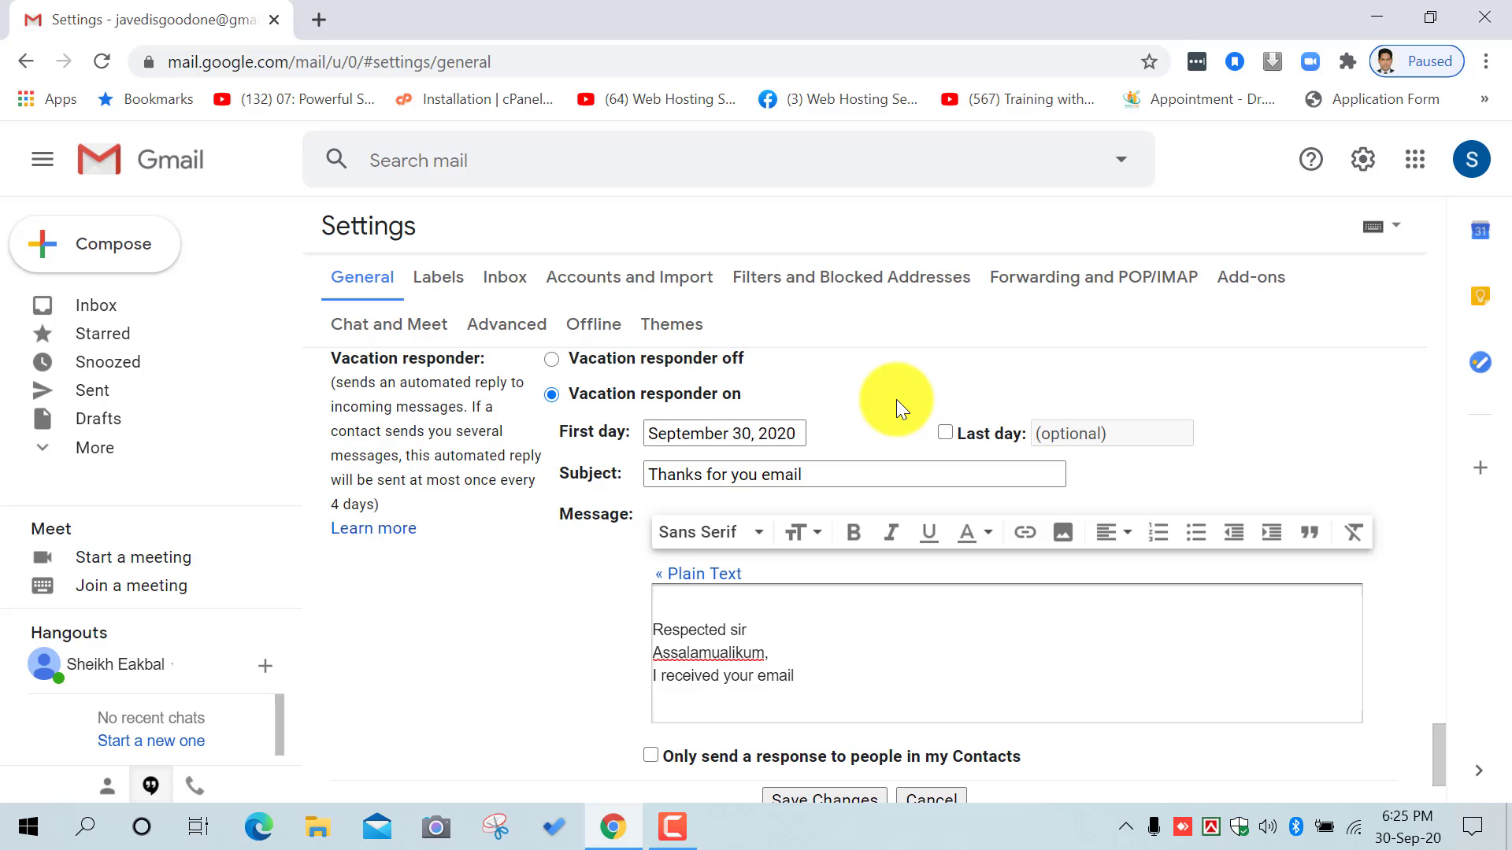
scroll(896, 399, down, 3)
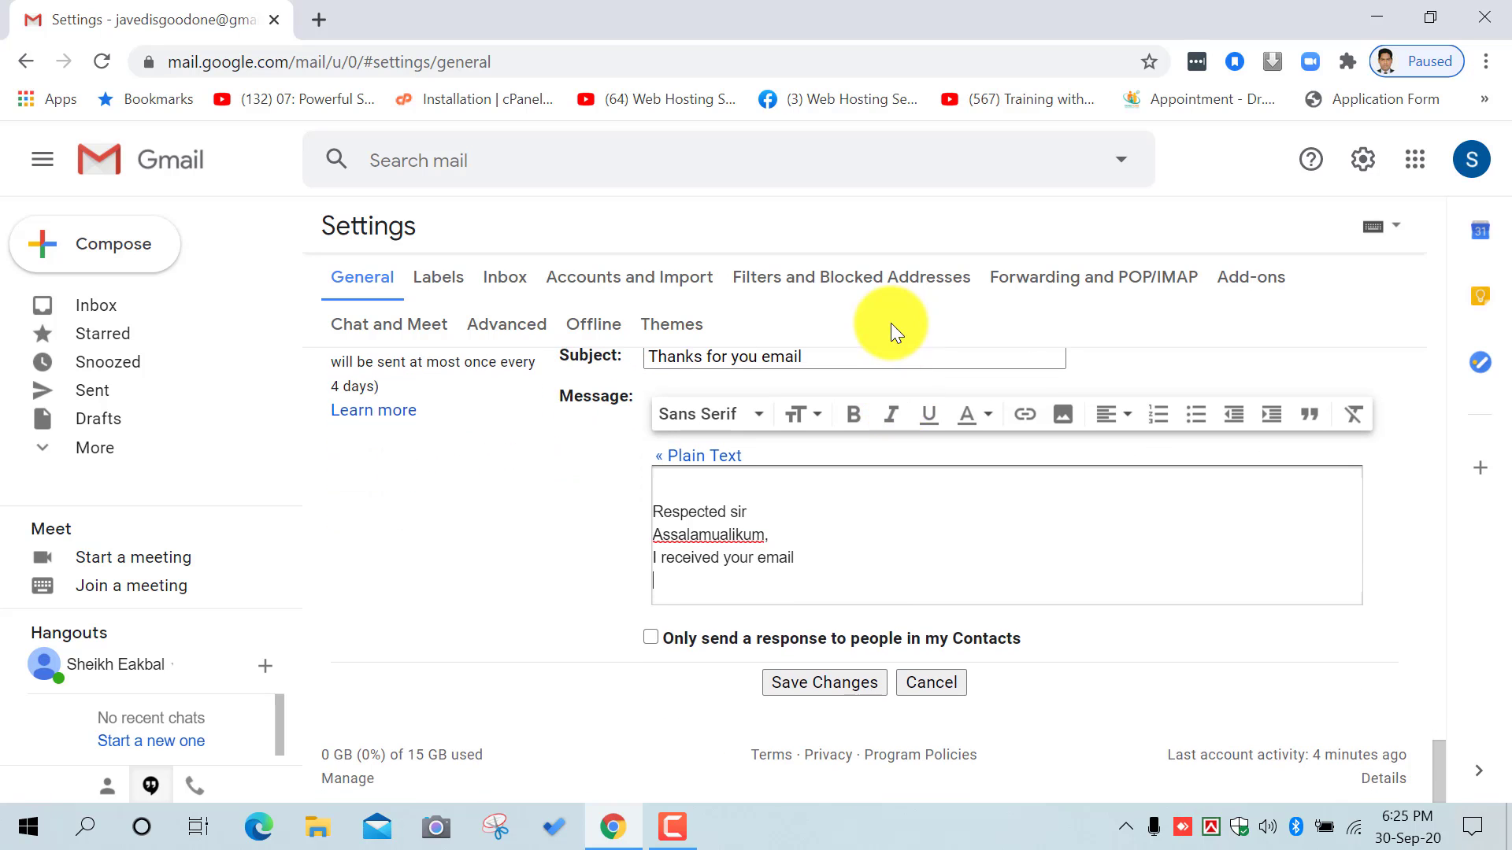
click(794, 682)
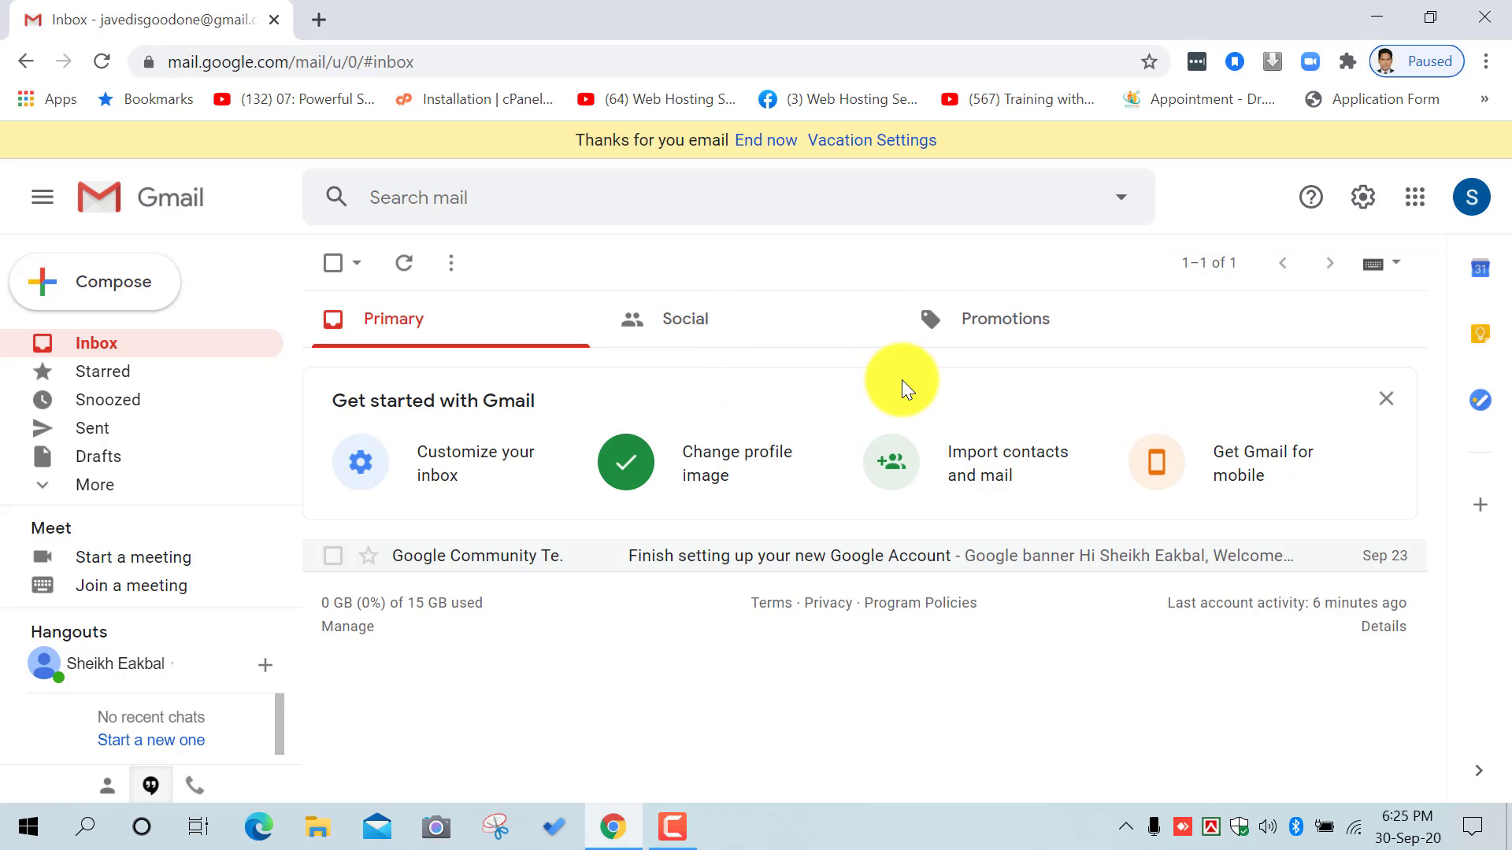
click(1358, 205)
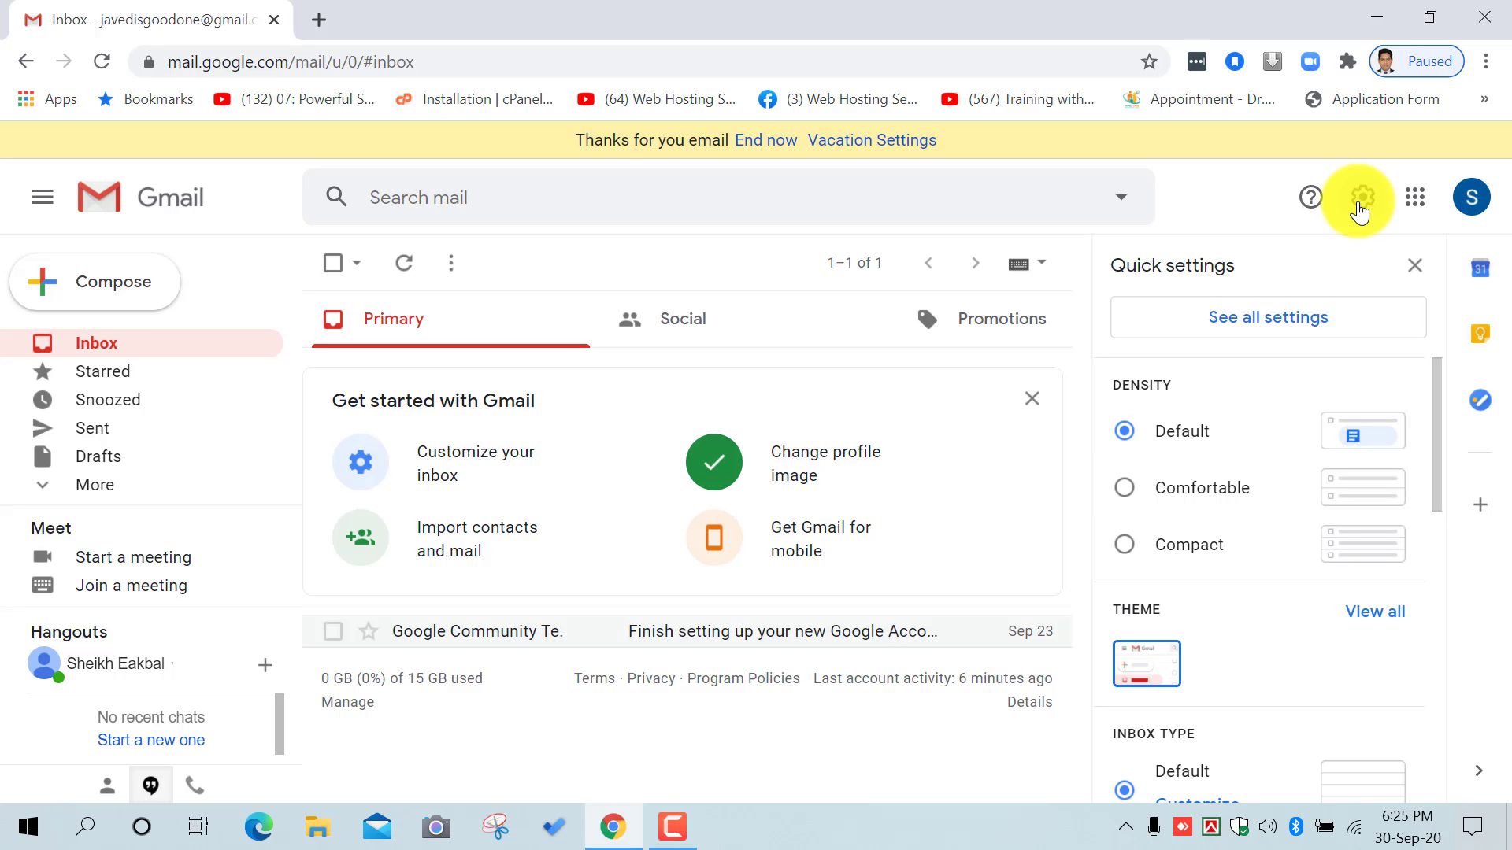
click(1313, 315)
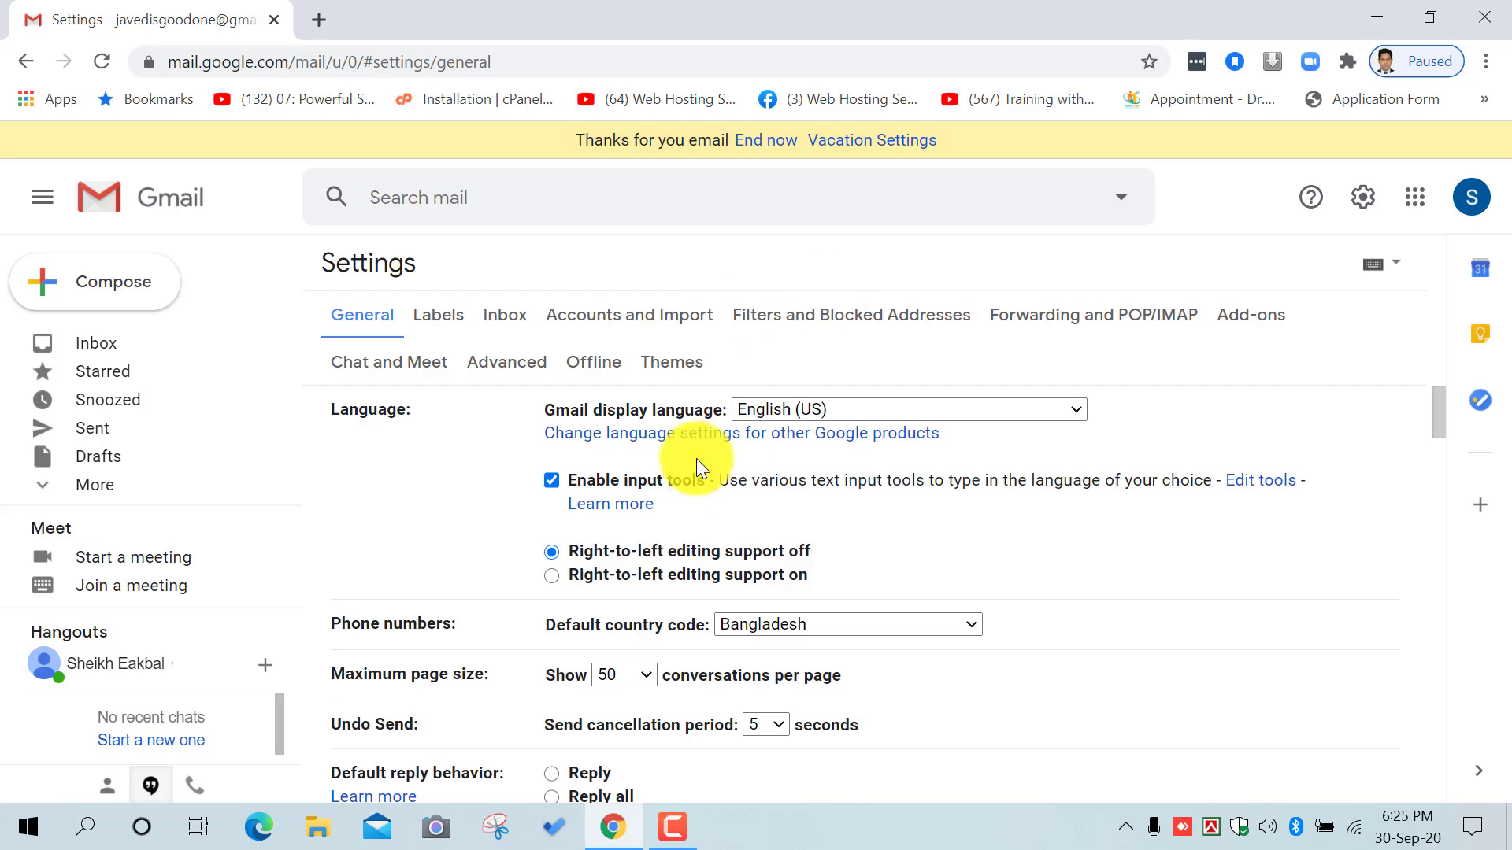
scroll(659, 494, down, 7)
scroll(674, 502, down, 15)
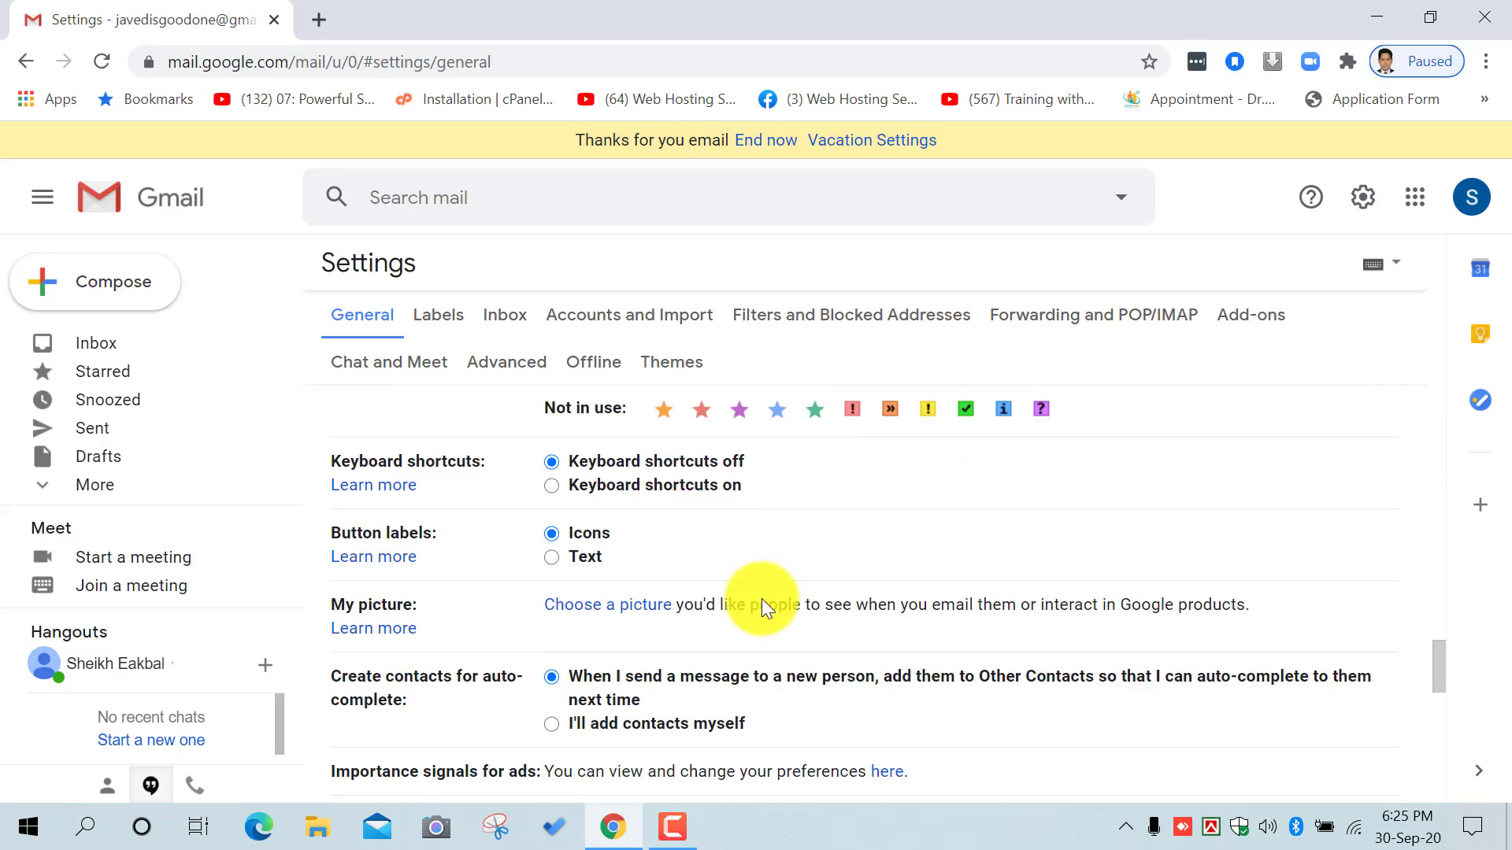
scroll(770, 626, down, 3)
scroll(784, 625, up, 15)
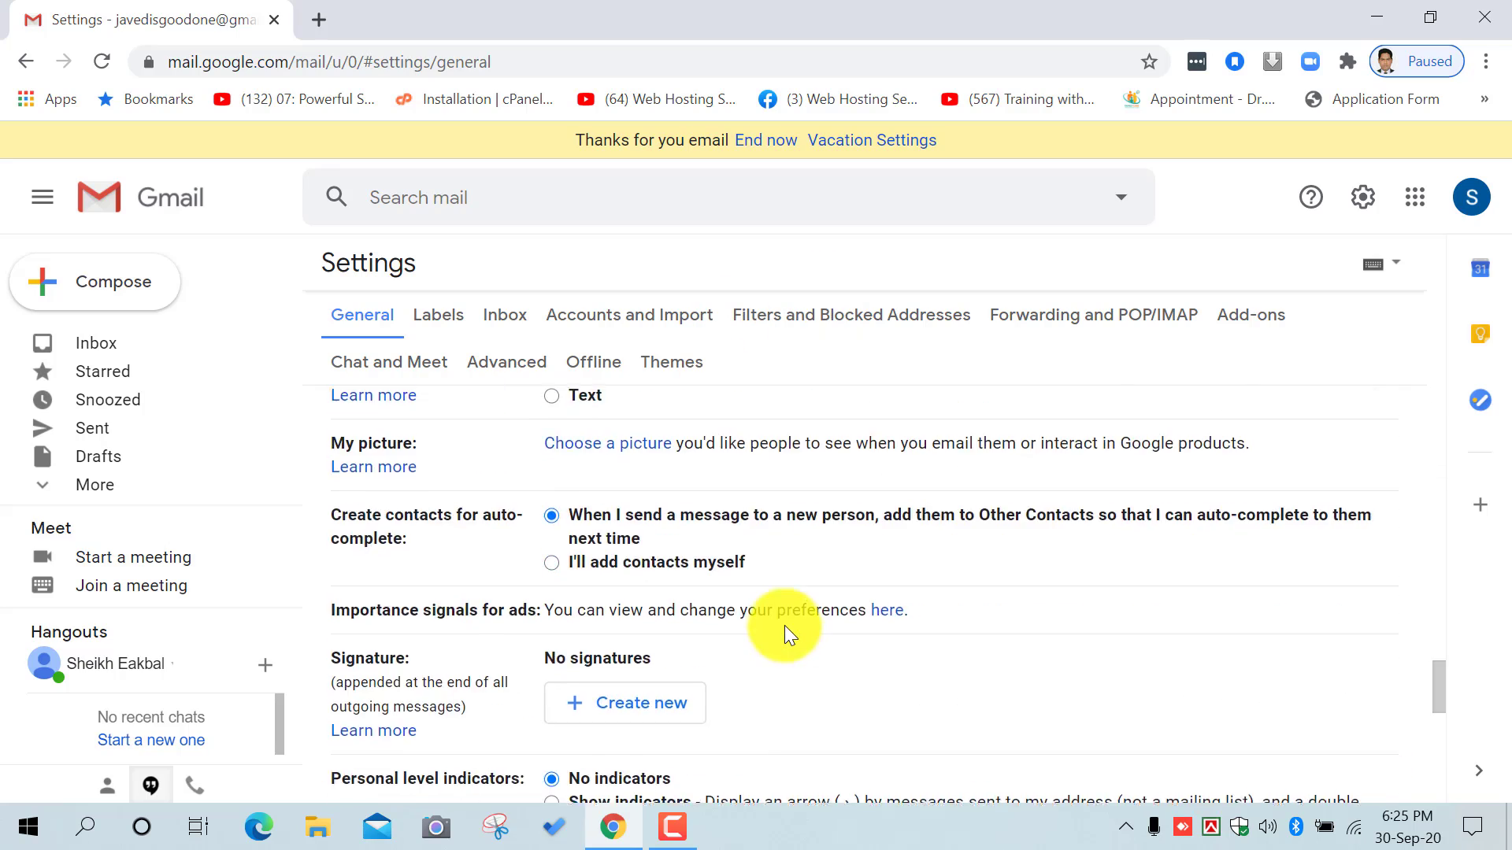
scroll(784, 625, up, 7)
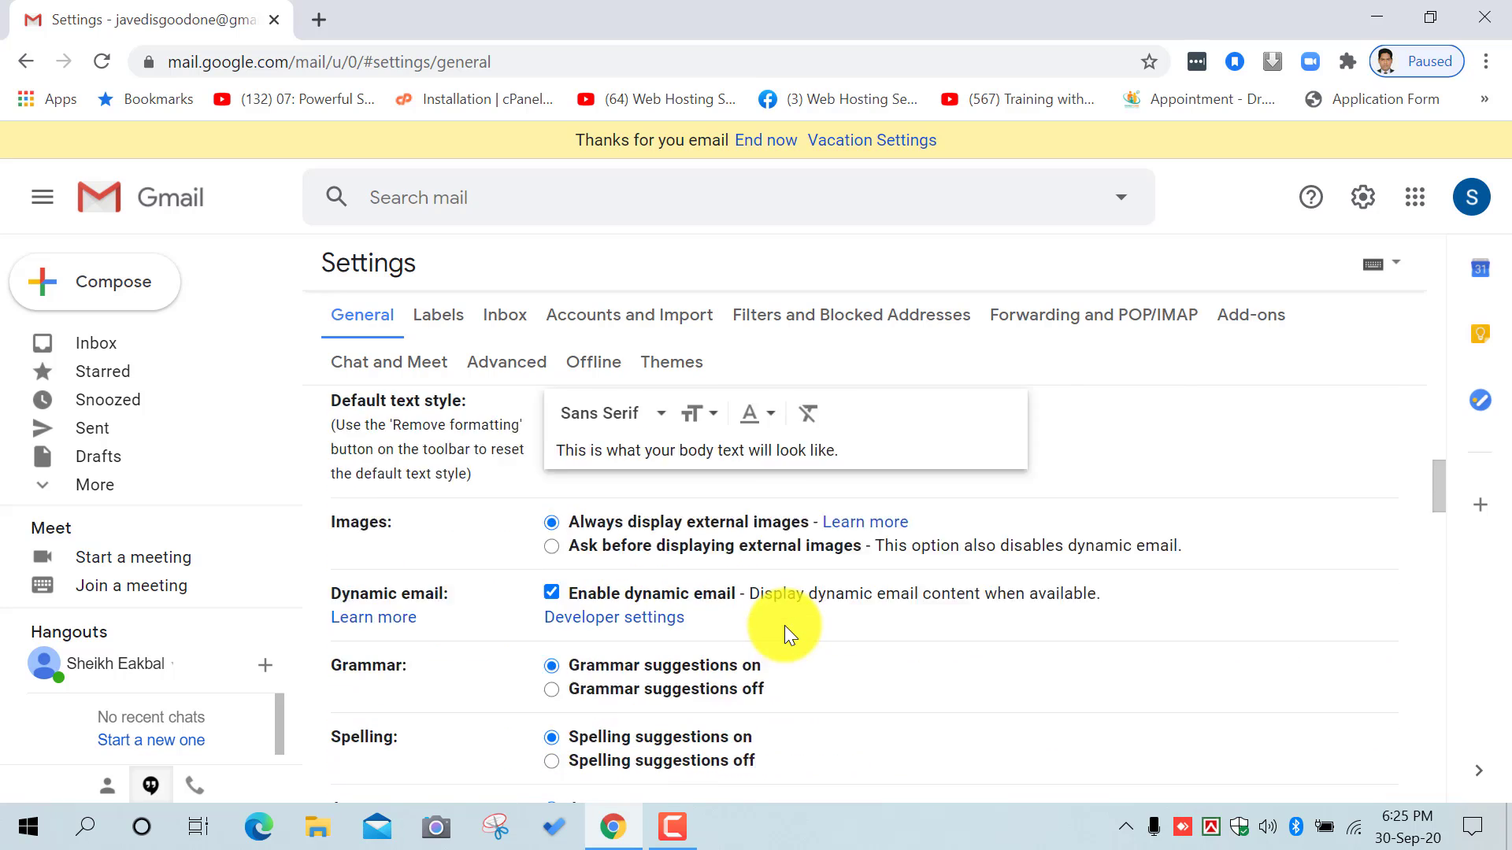
scroll(784, 625, up, 4)
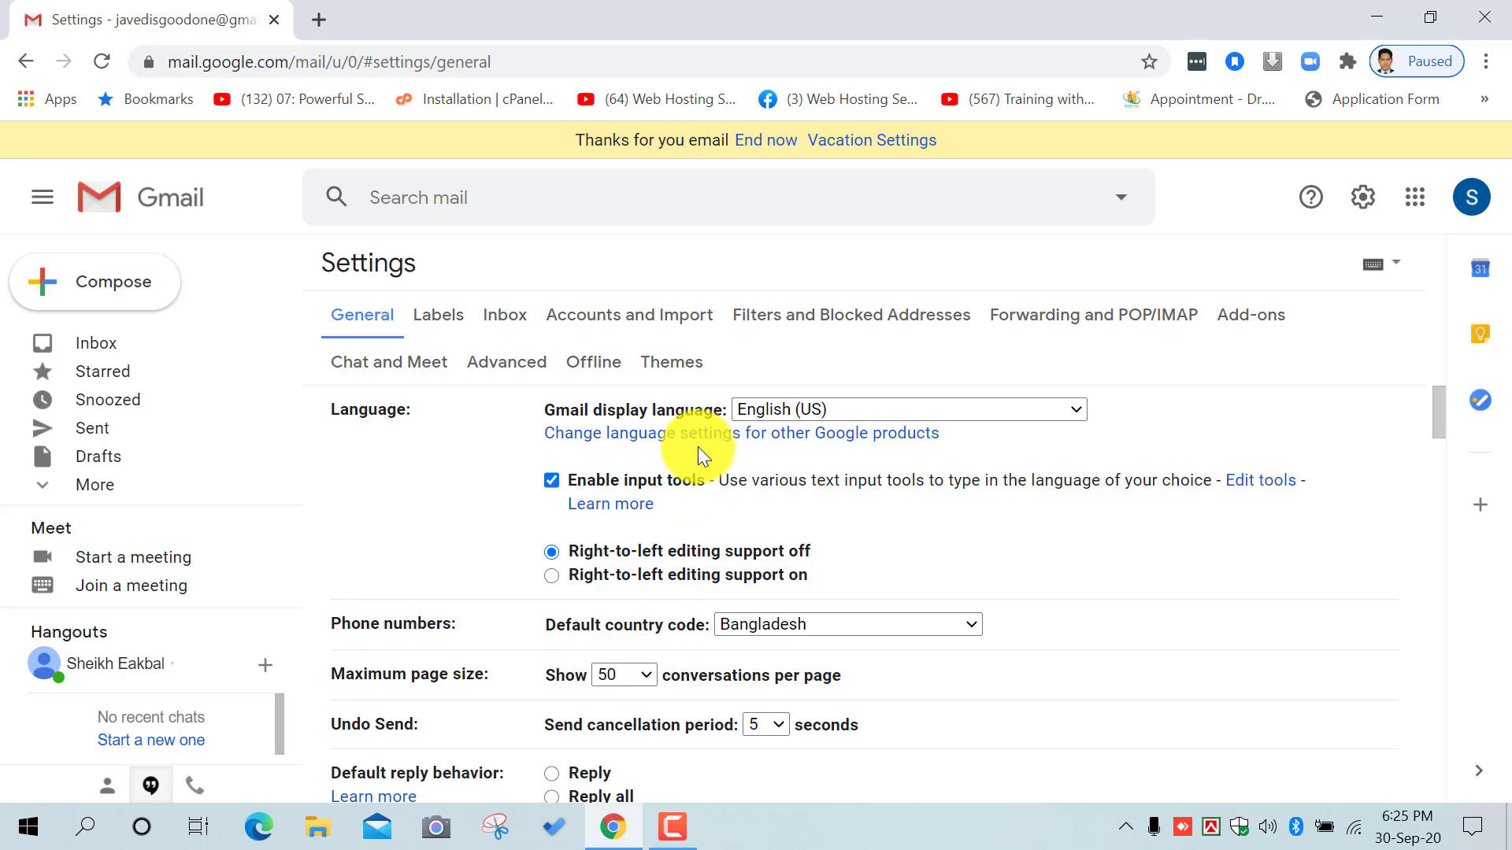
Step: In the Labels settings, hide the Starred label, then set it back to show
click(432, 325)
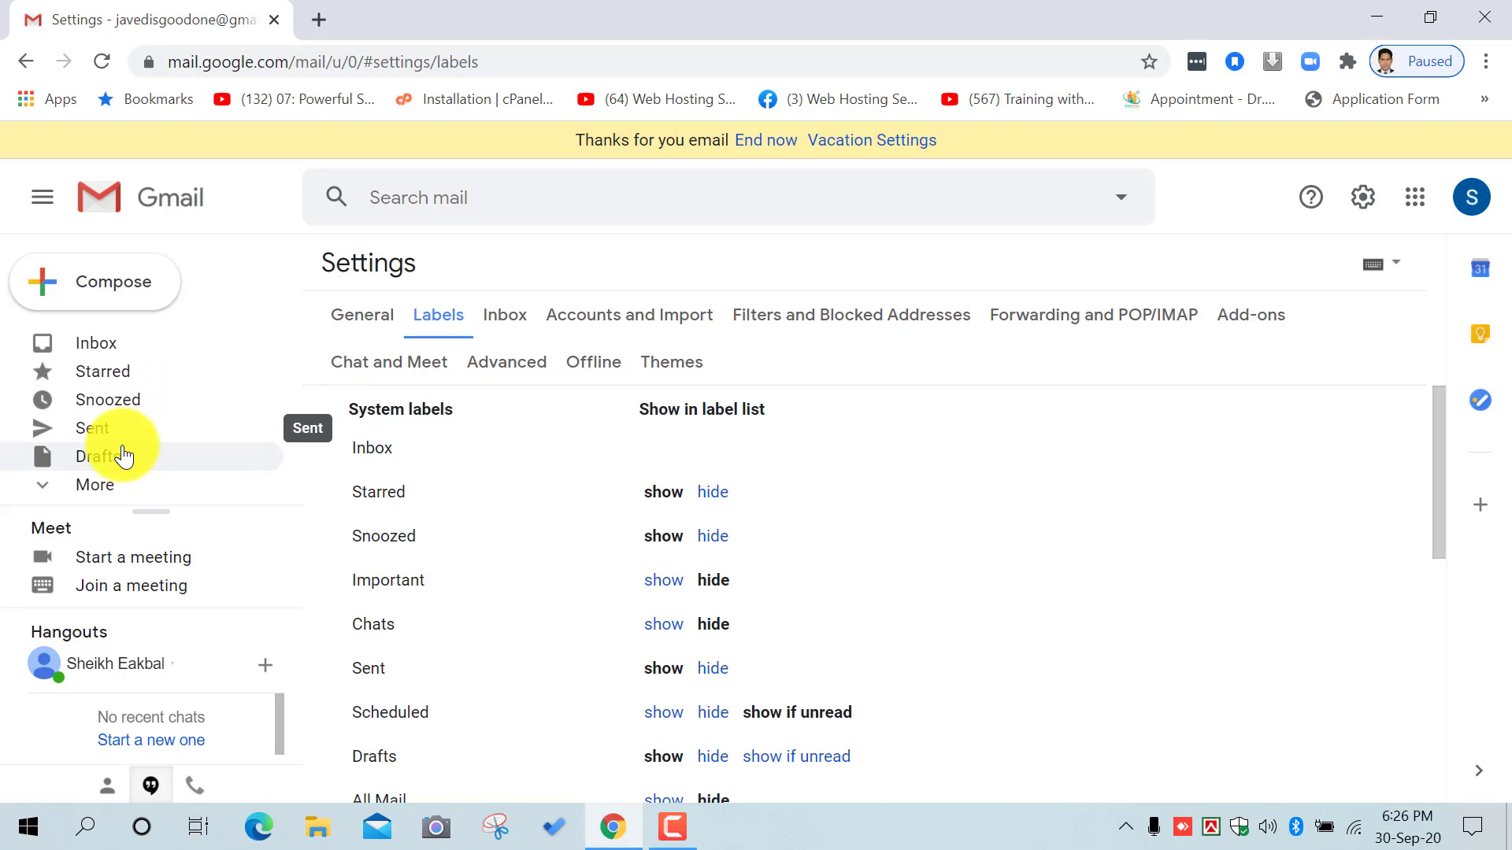
click(109, 495)
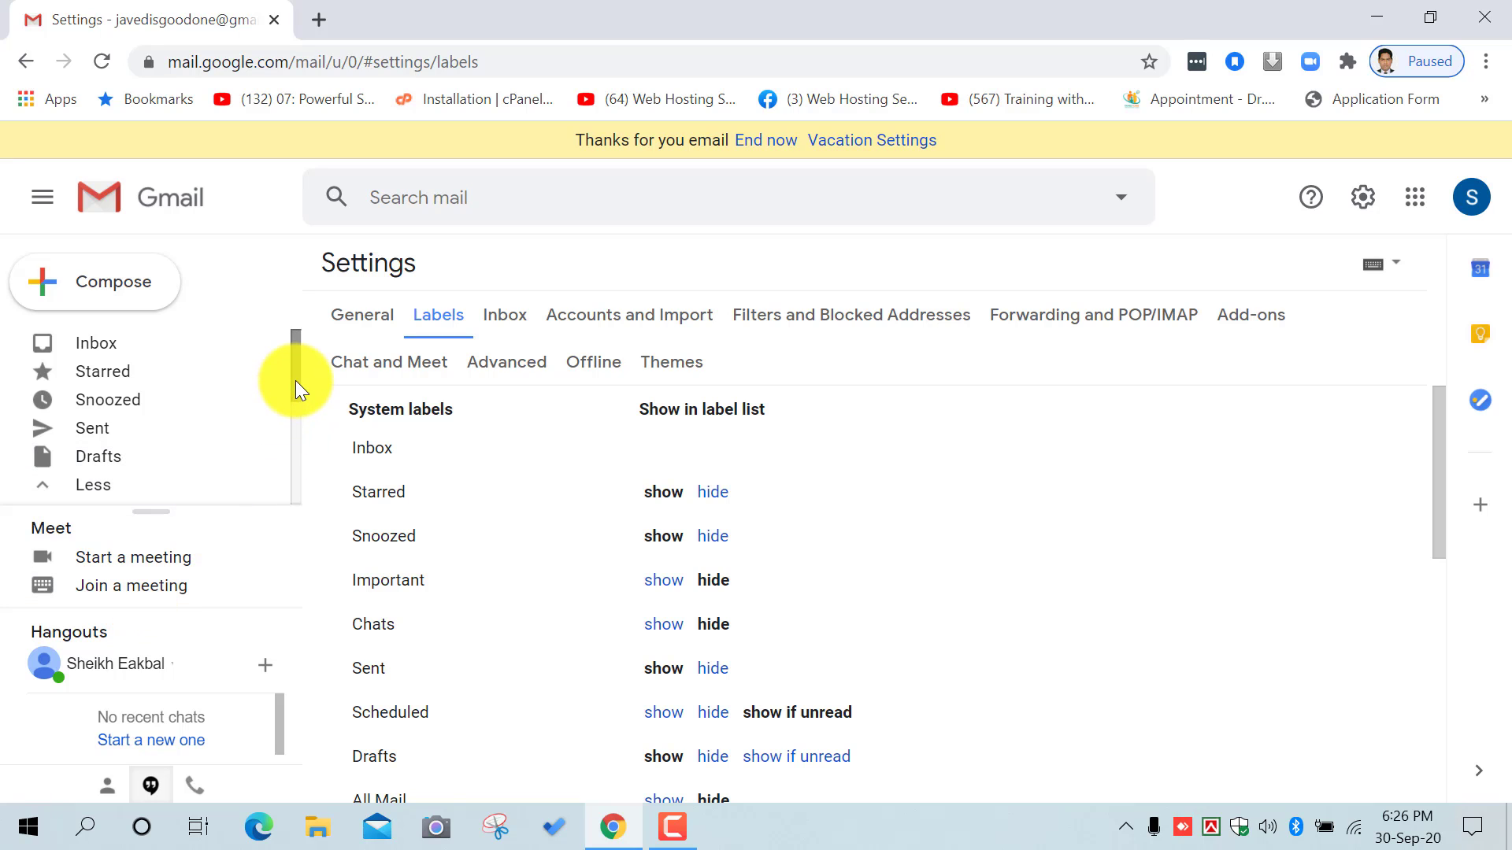
mouse_move(296, 380)
mouse_down()
mouse_move(281, 487)
mouse_move(299, 362)
mouse_up()
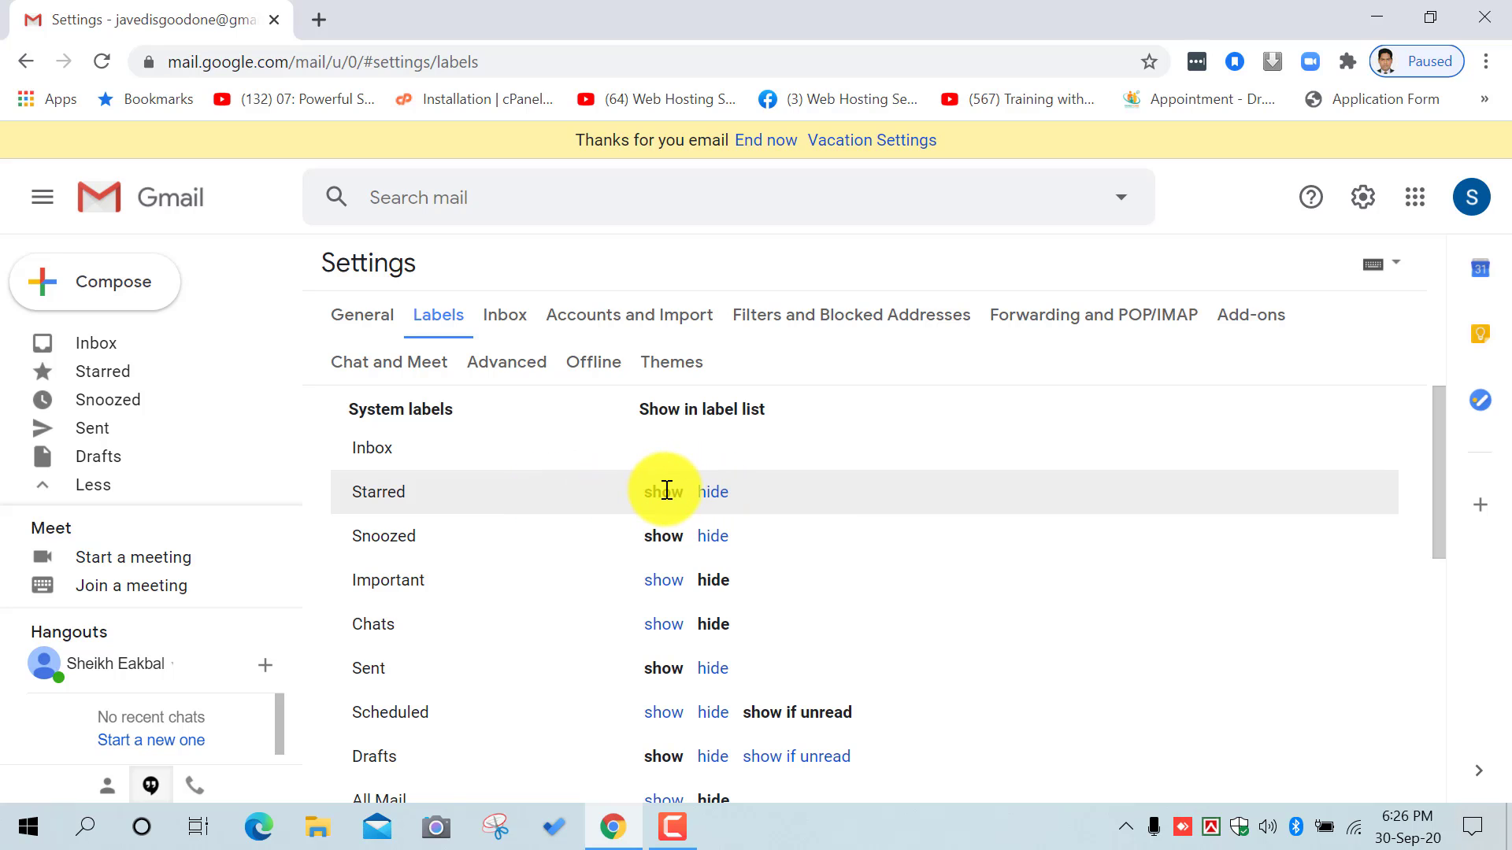
click(713, 496)
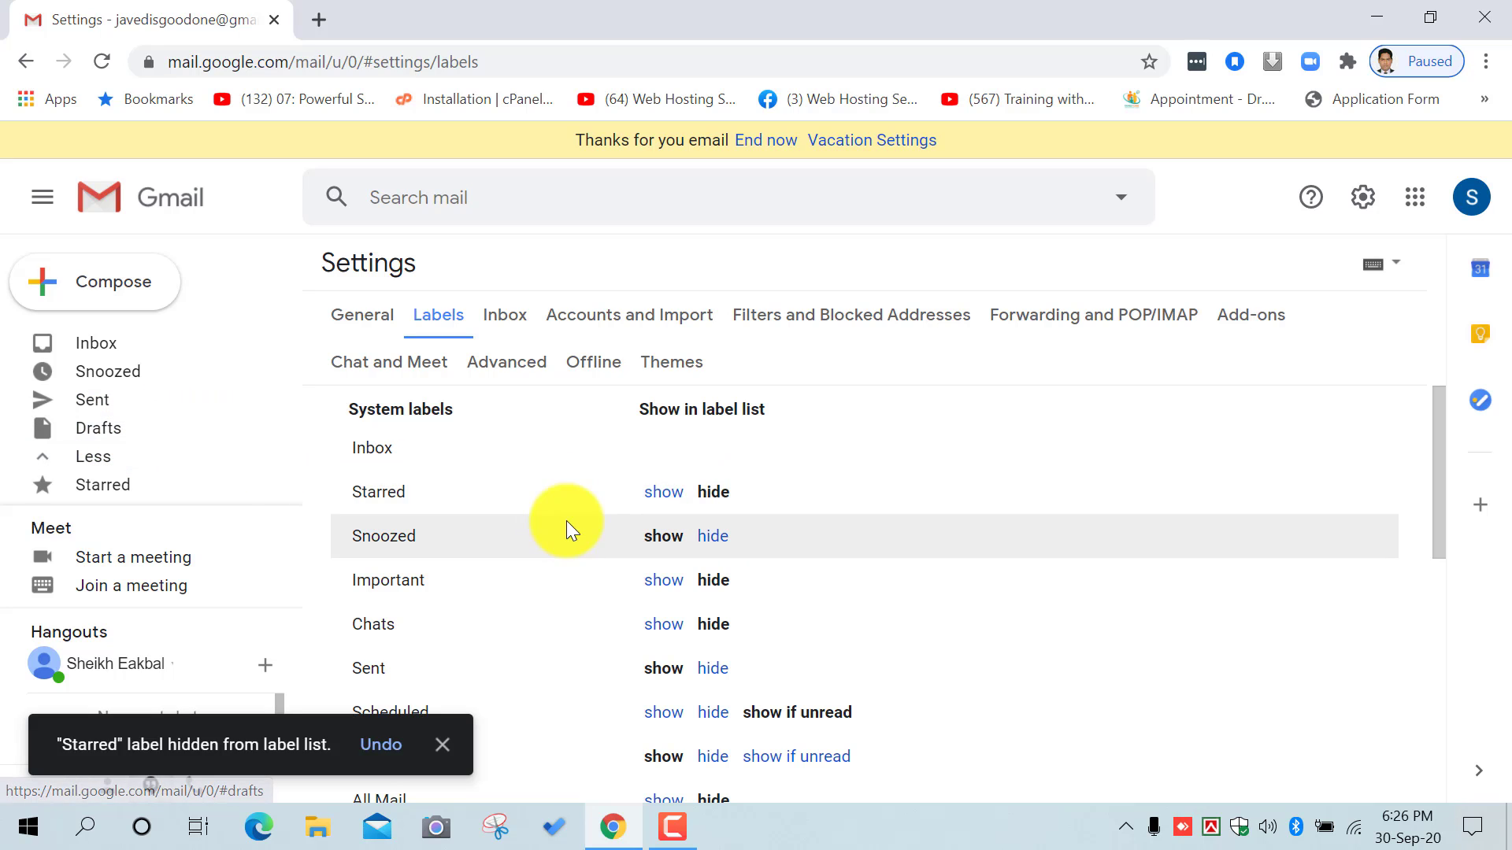
click(653, 496)
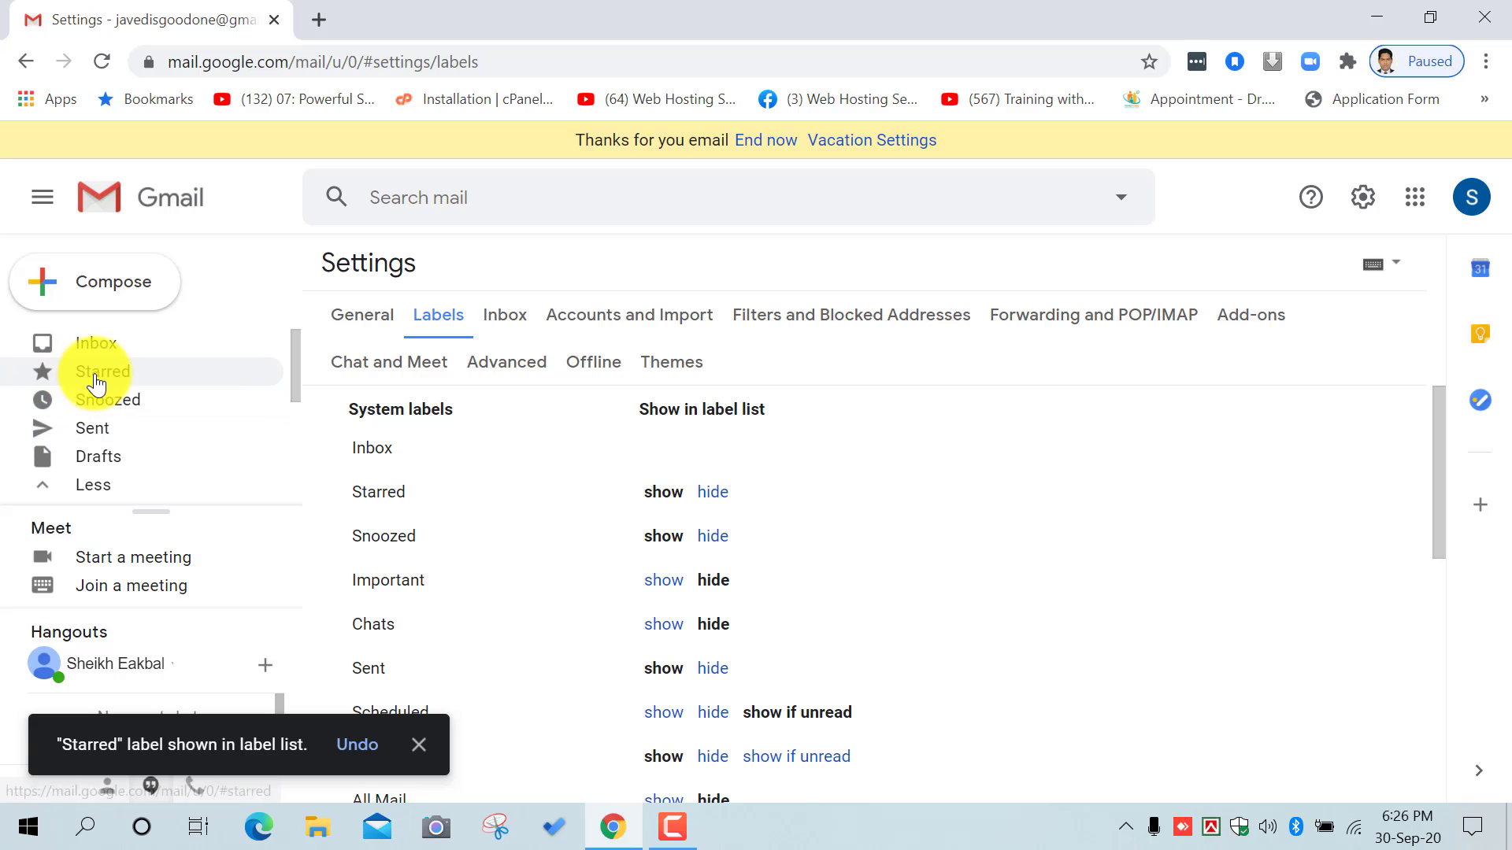
scroll(876, 526, down, 5)
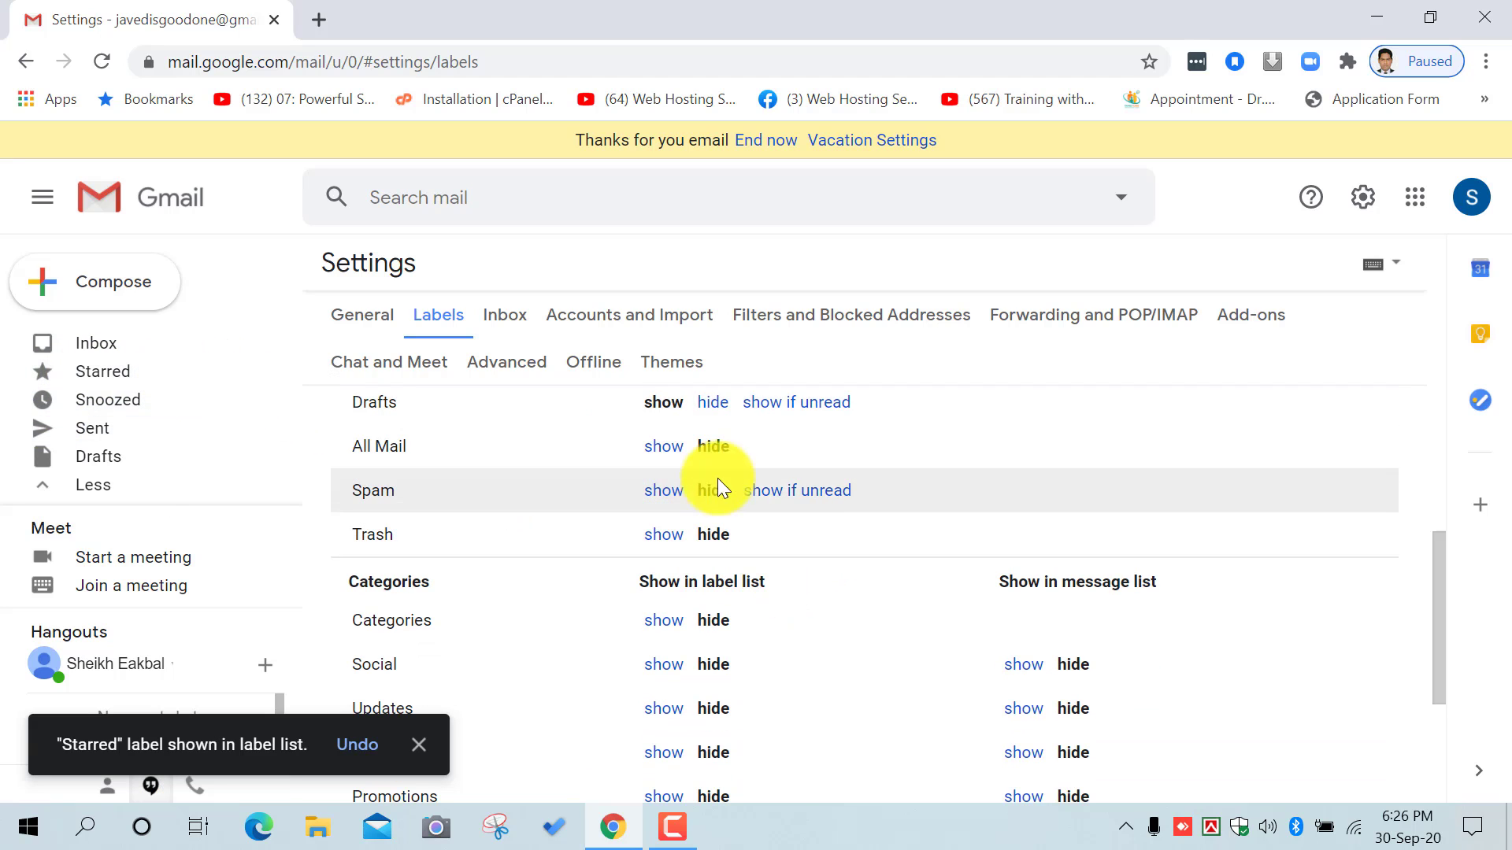
scroll(787, 515, down, 3)
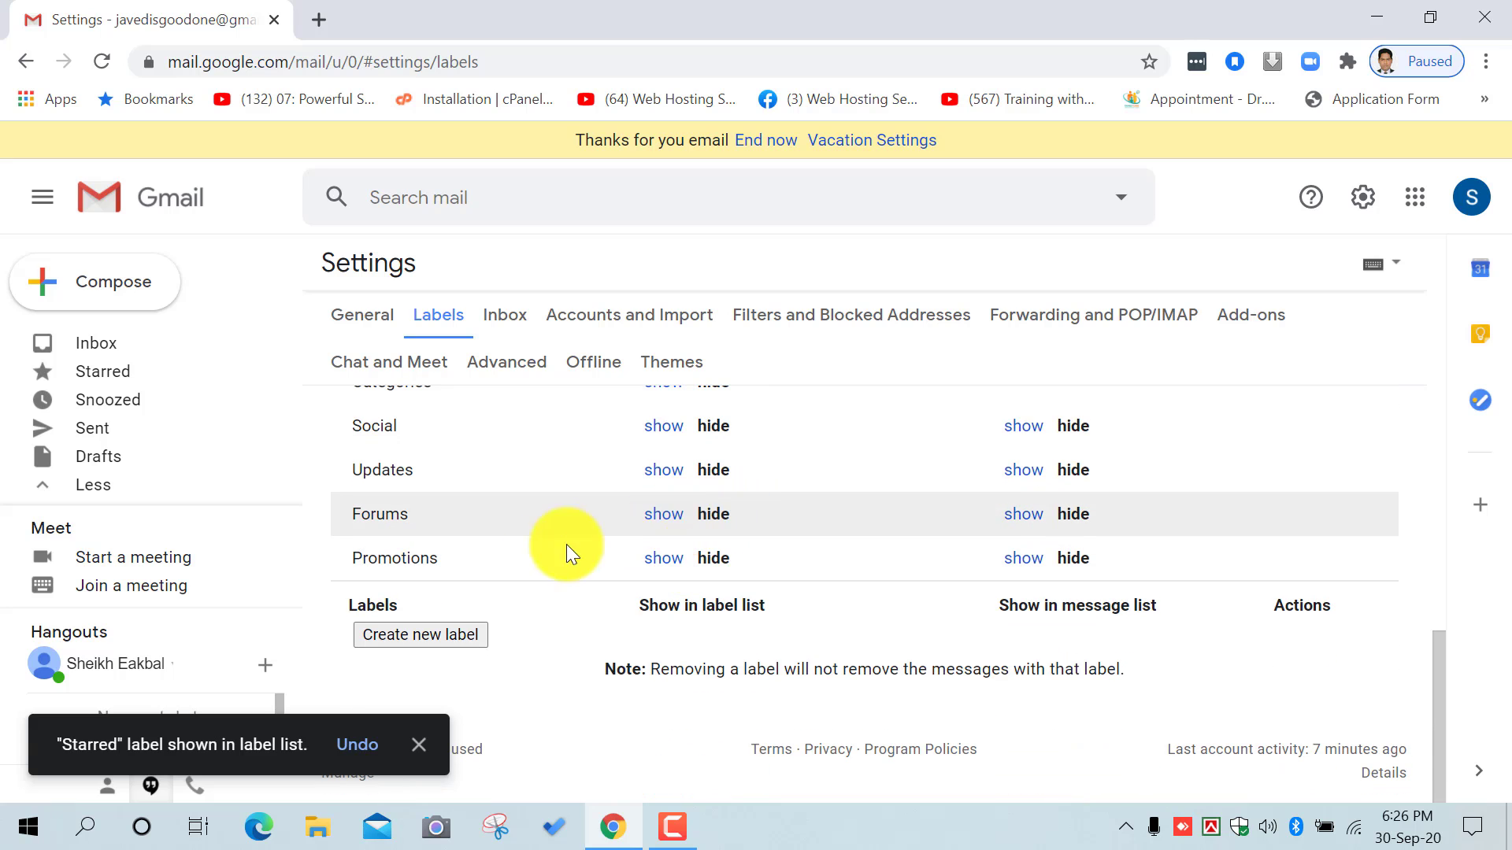
scroll(770, 532, up, 5)
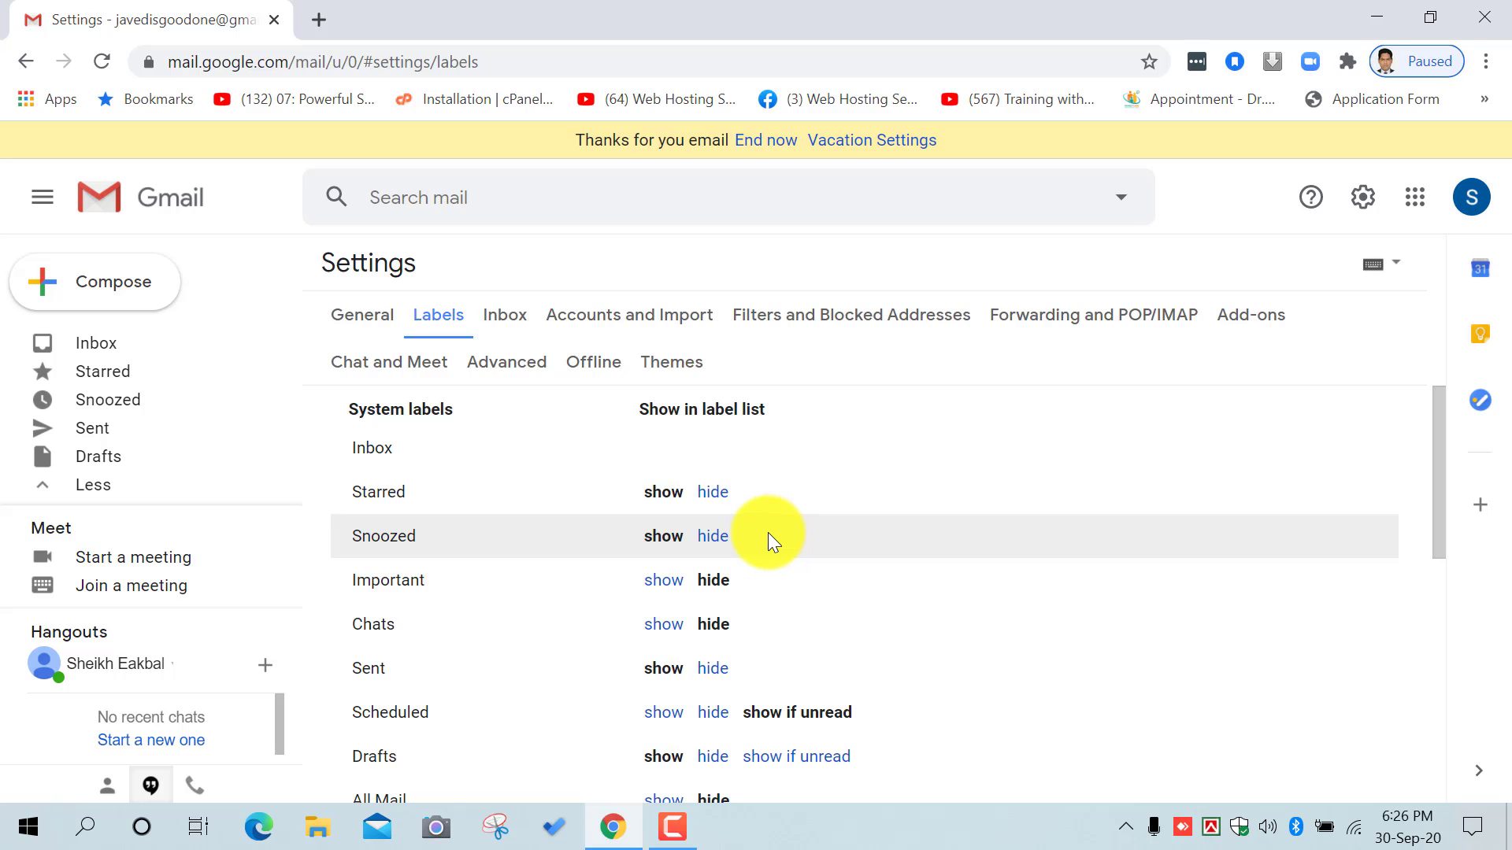
scroll(768, 532, down, 5)
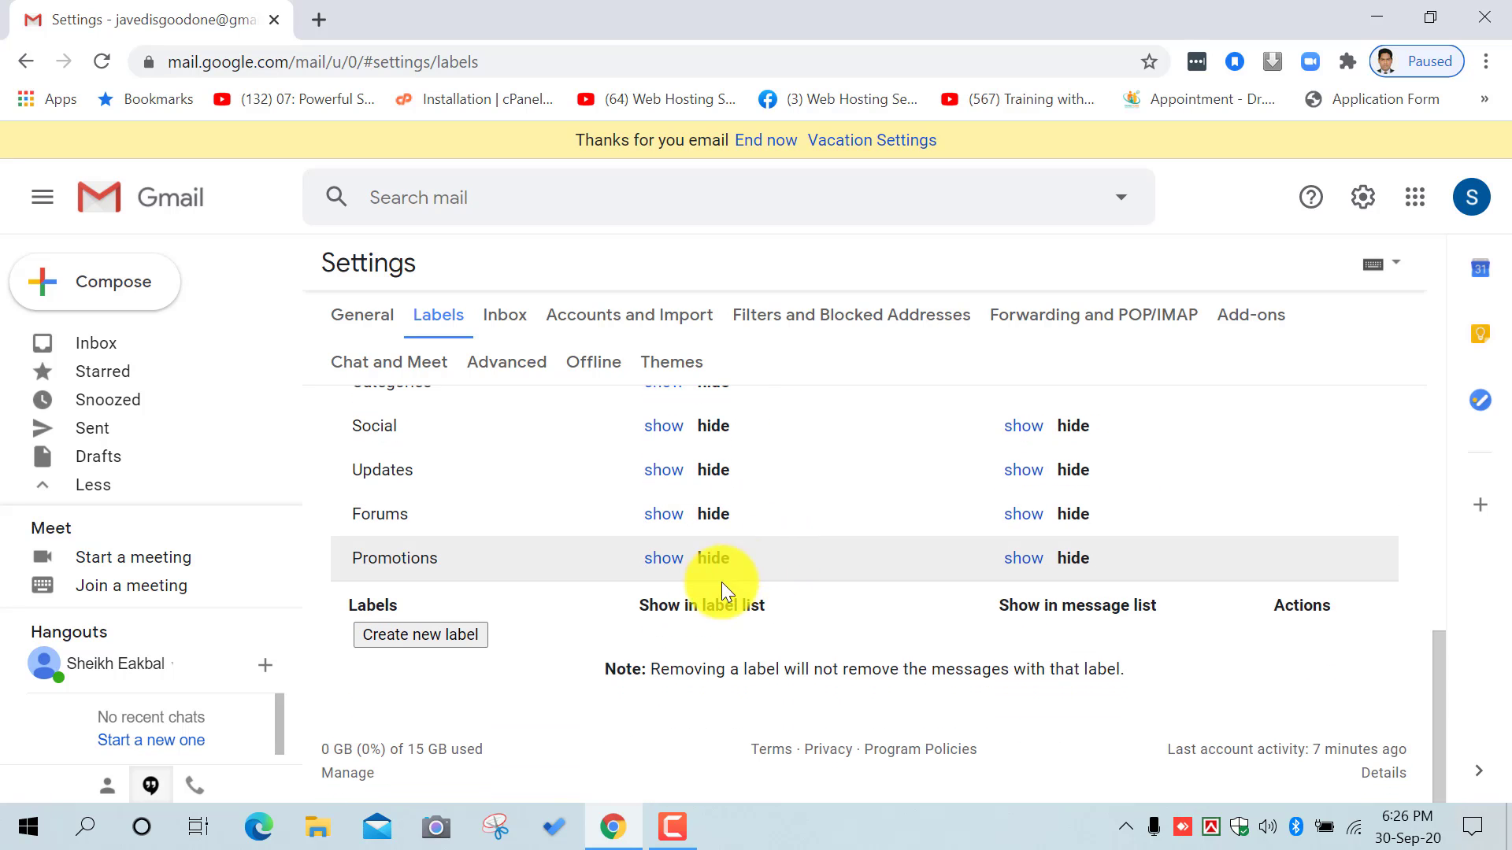
Step: Start a new label and name it 'CSB Email'
click(455, 636)
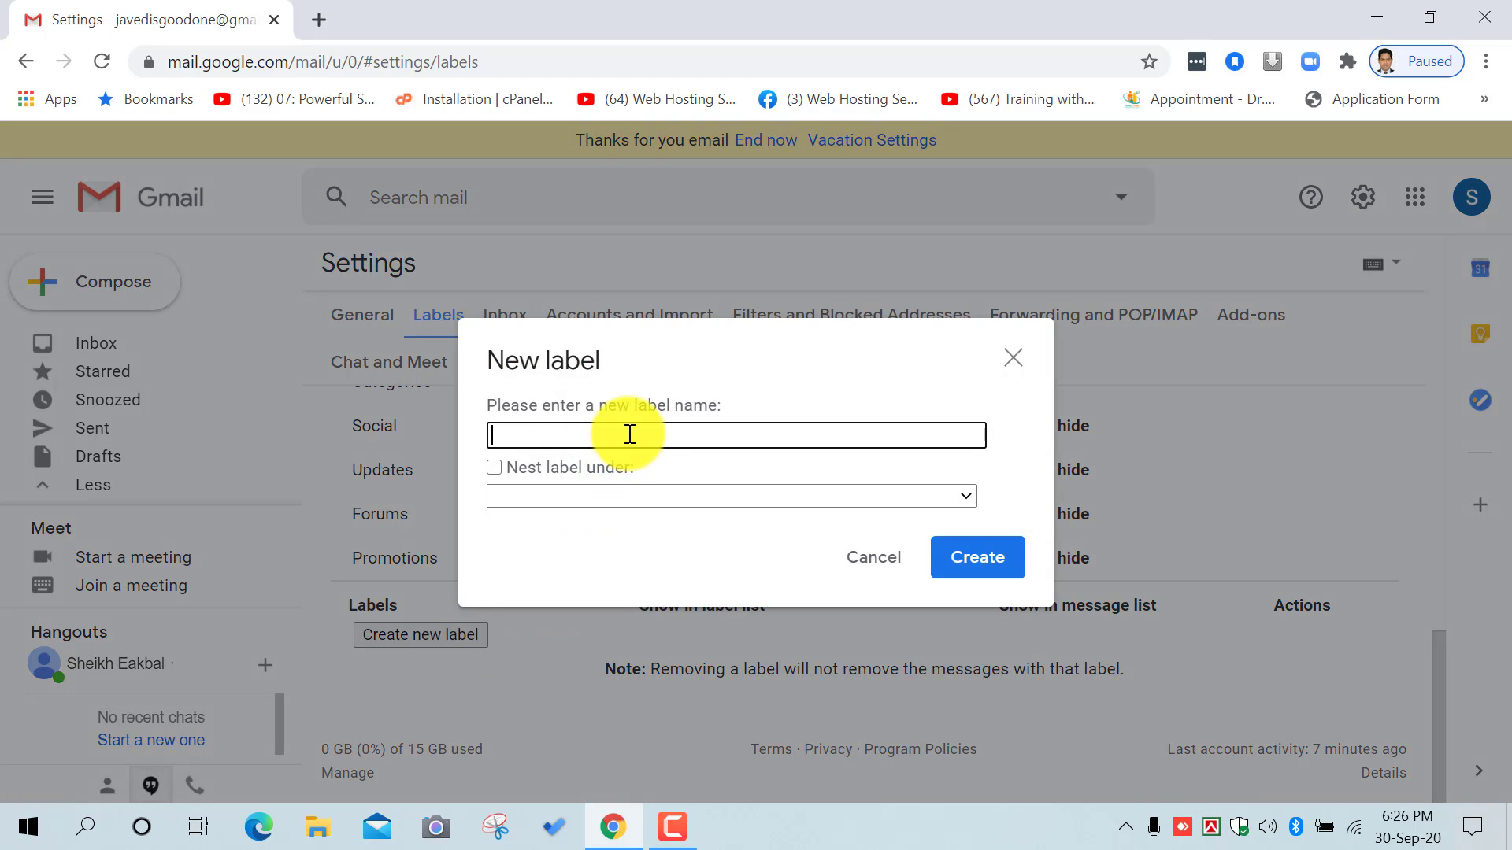
text(CC )
text(Email)
key(BackSpace)
key(BackSpace)
key(BackSpace)
key(BackSpace)
key(BackSpace)
key(BackSpace)
key(BackSpace)
text(Personal email)
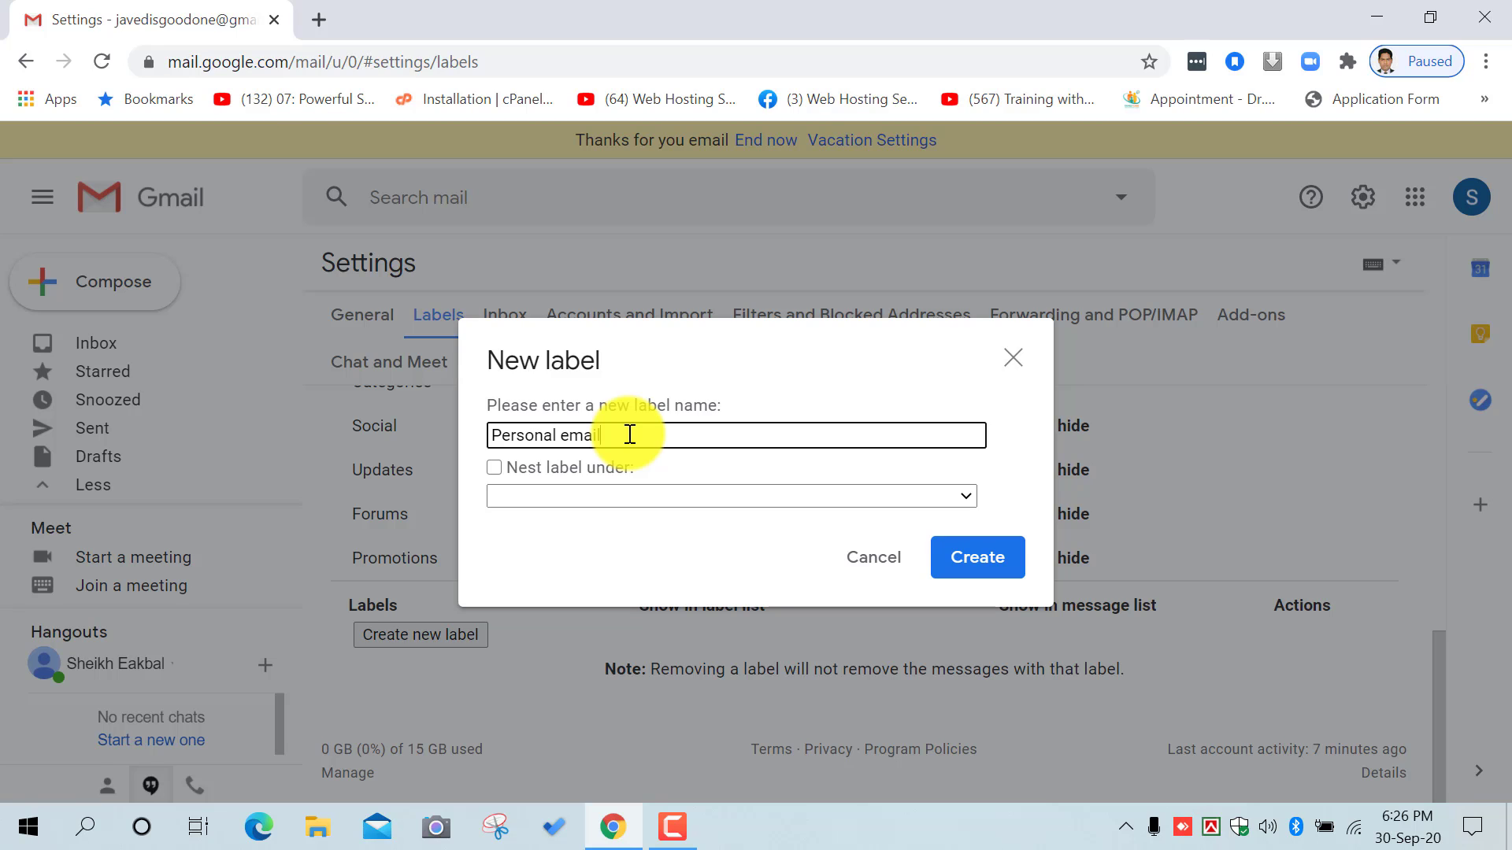
key(BackSpace)
key(BackSpace)
key(BackSpace)
key(BackSpace)
key(BackSpace)
key(BackSpace)
key(BackSpace)
key(BackSpace)
key(BackSpace)
key(BackSpace)
key(BackSpace)
key(BackSpace)
key(BackSpace)
text(M)
key(BackSpace)
key(BackSpace)
text(CSB Email)
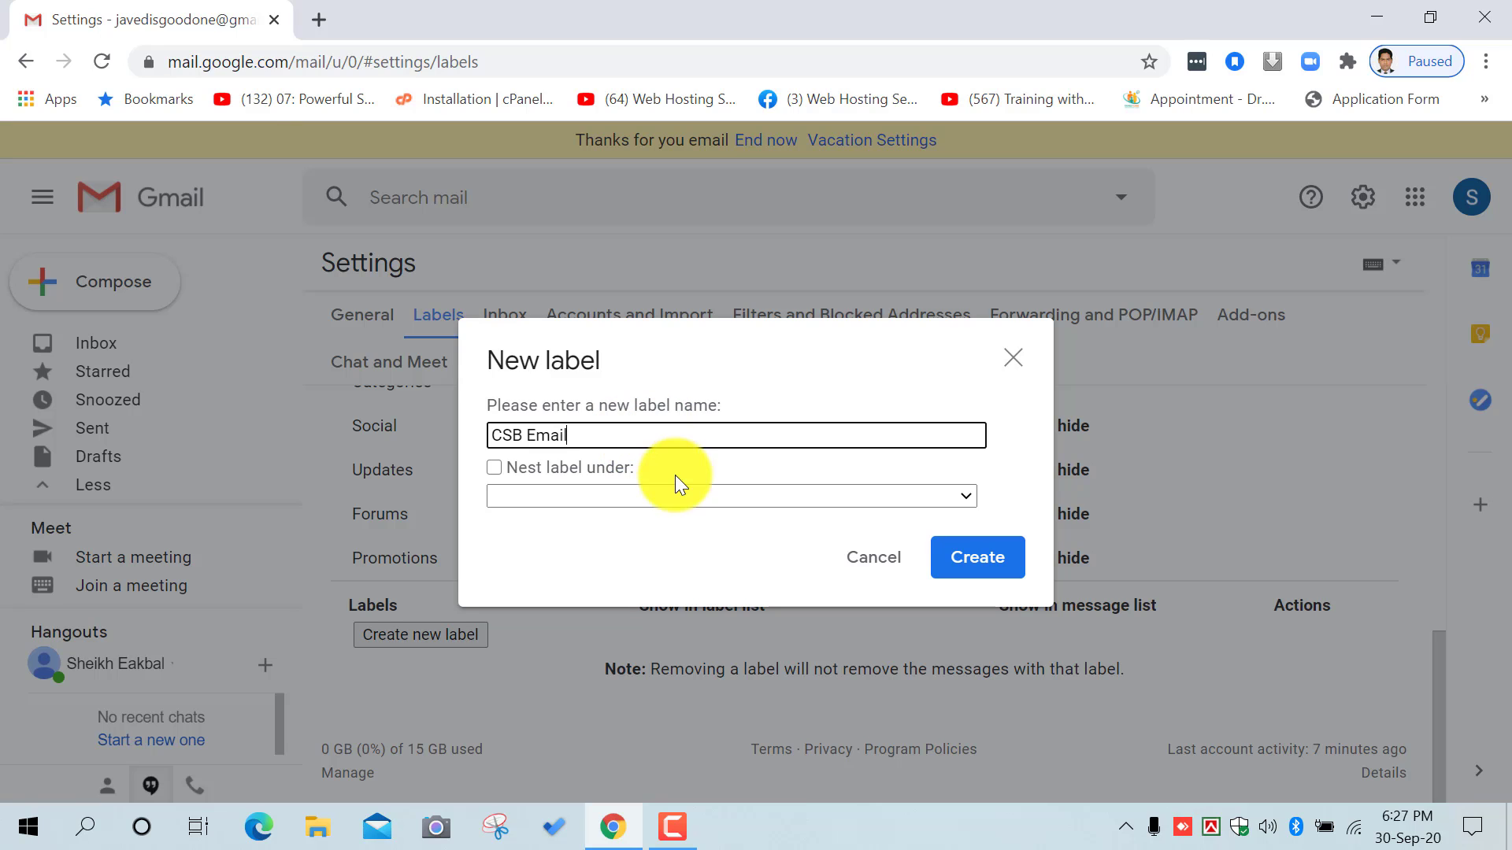
Step: Leave 'CSB Email' un-nested as a top-level label and create it
click(706, 498)
click(705, 498)
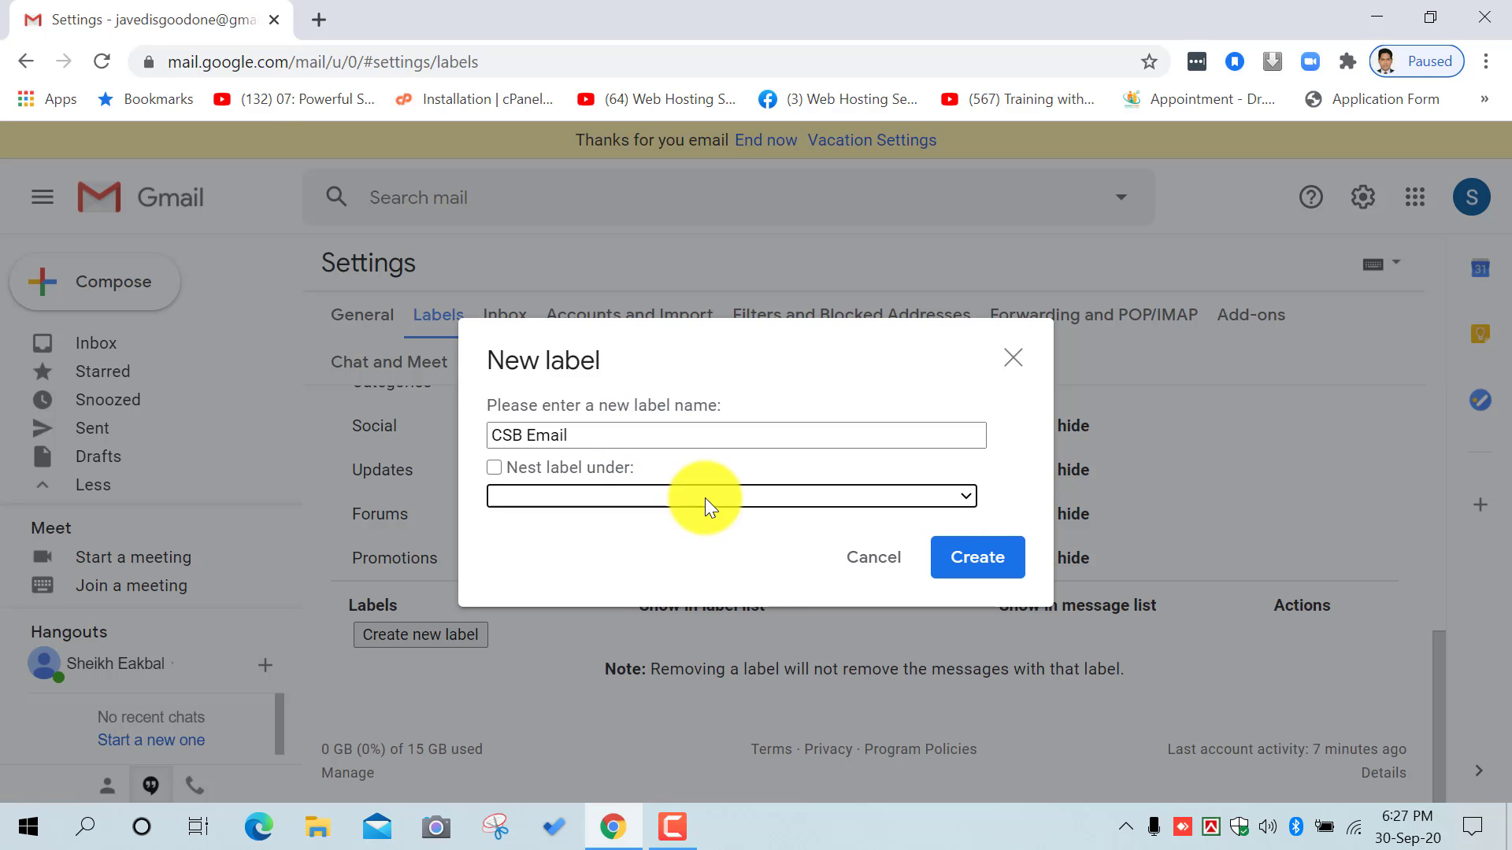
click(495, 467)
click(630, 496)
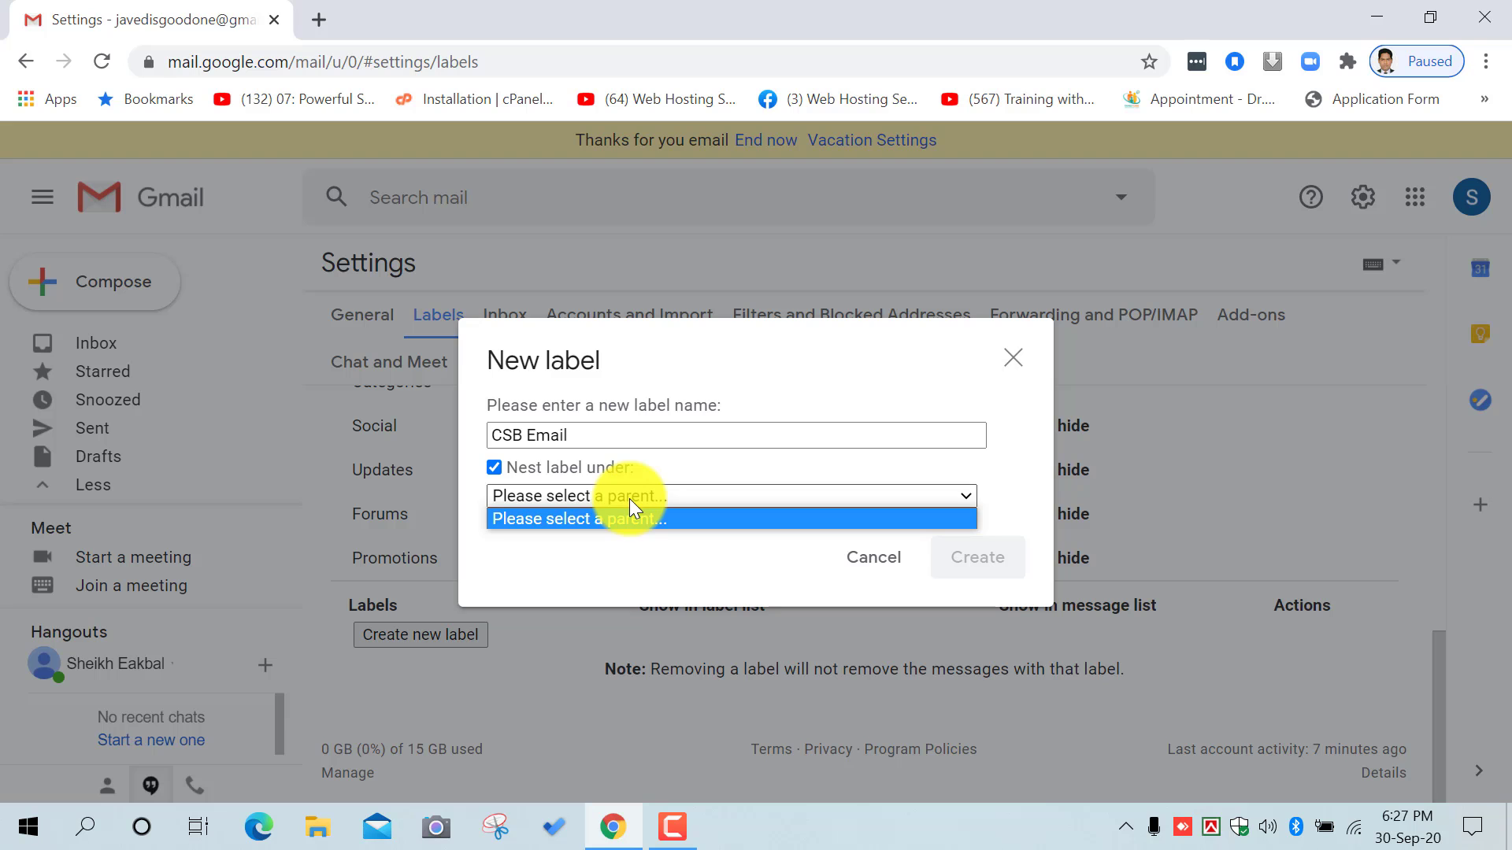
click(630, 498)
click(494, 466)
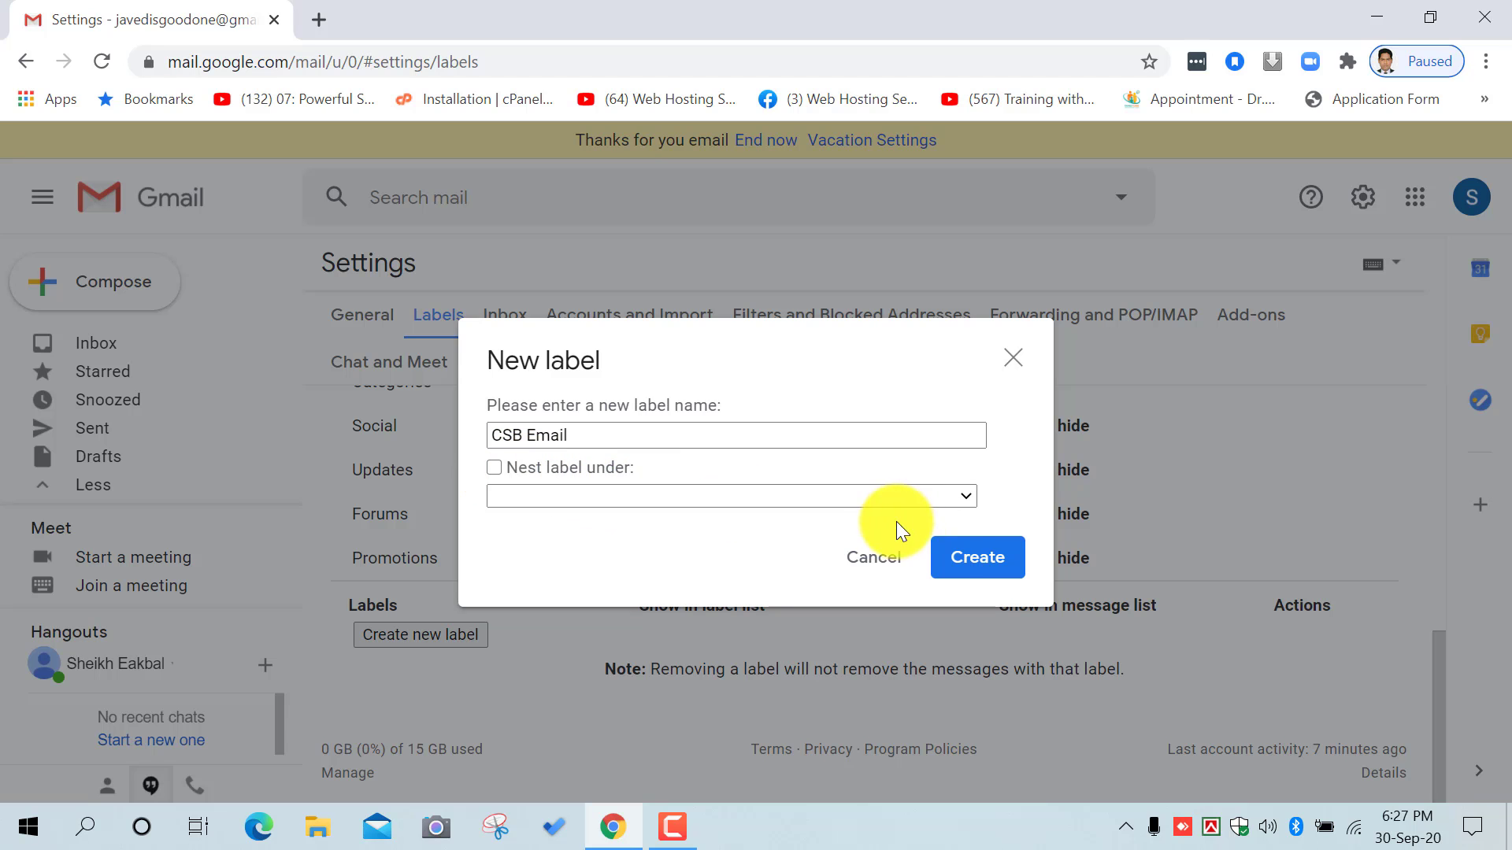
click(977, 556)
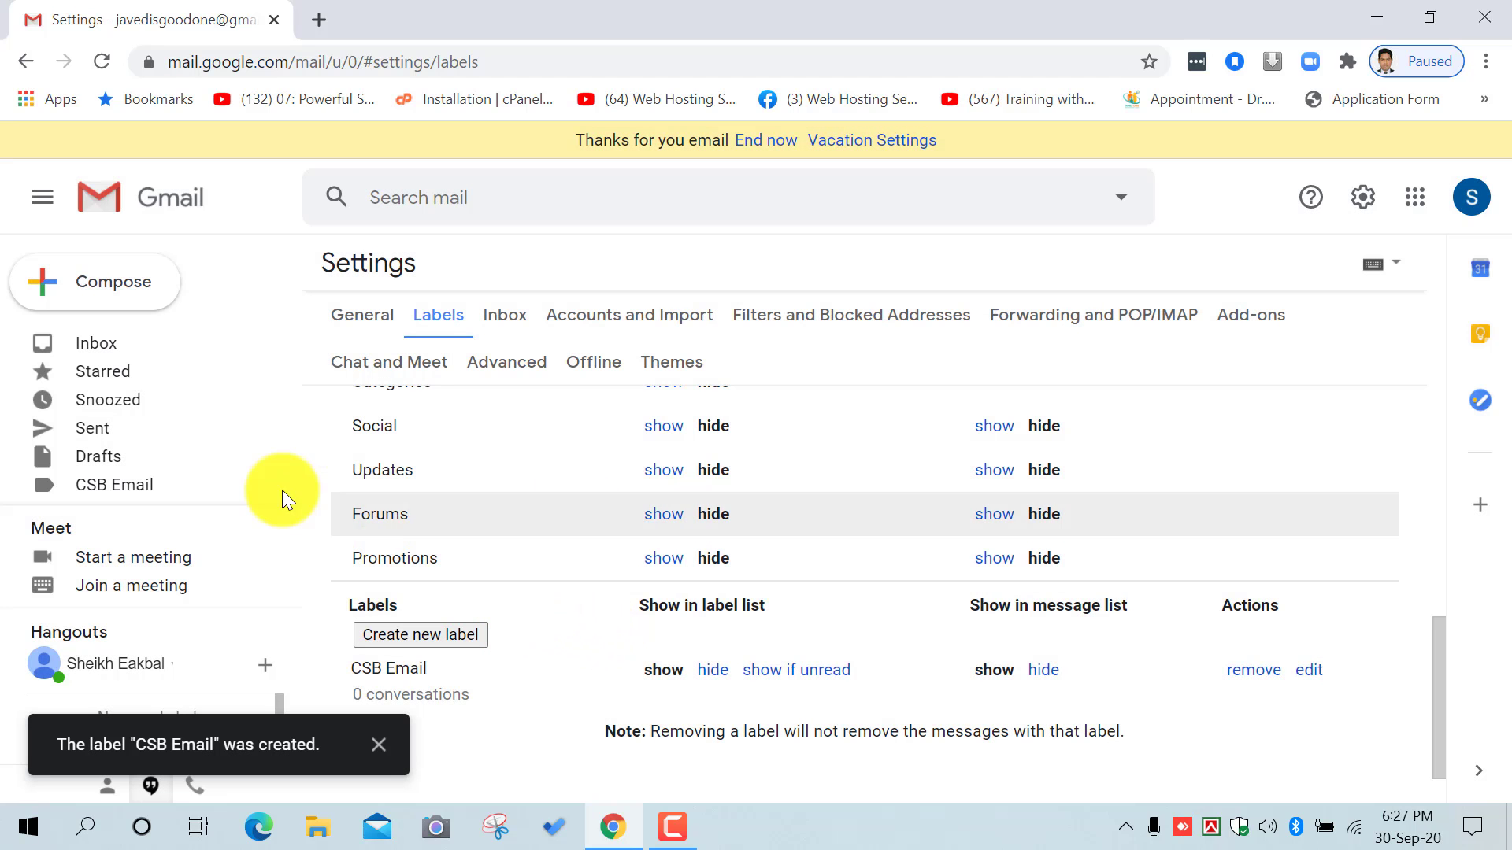
Step: View the empty CSB Email label, then go back to the Inbox
click(130, 490)
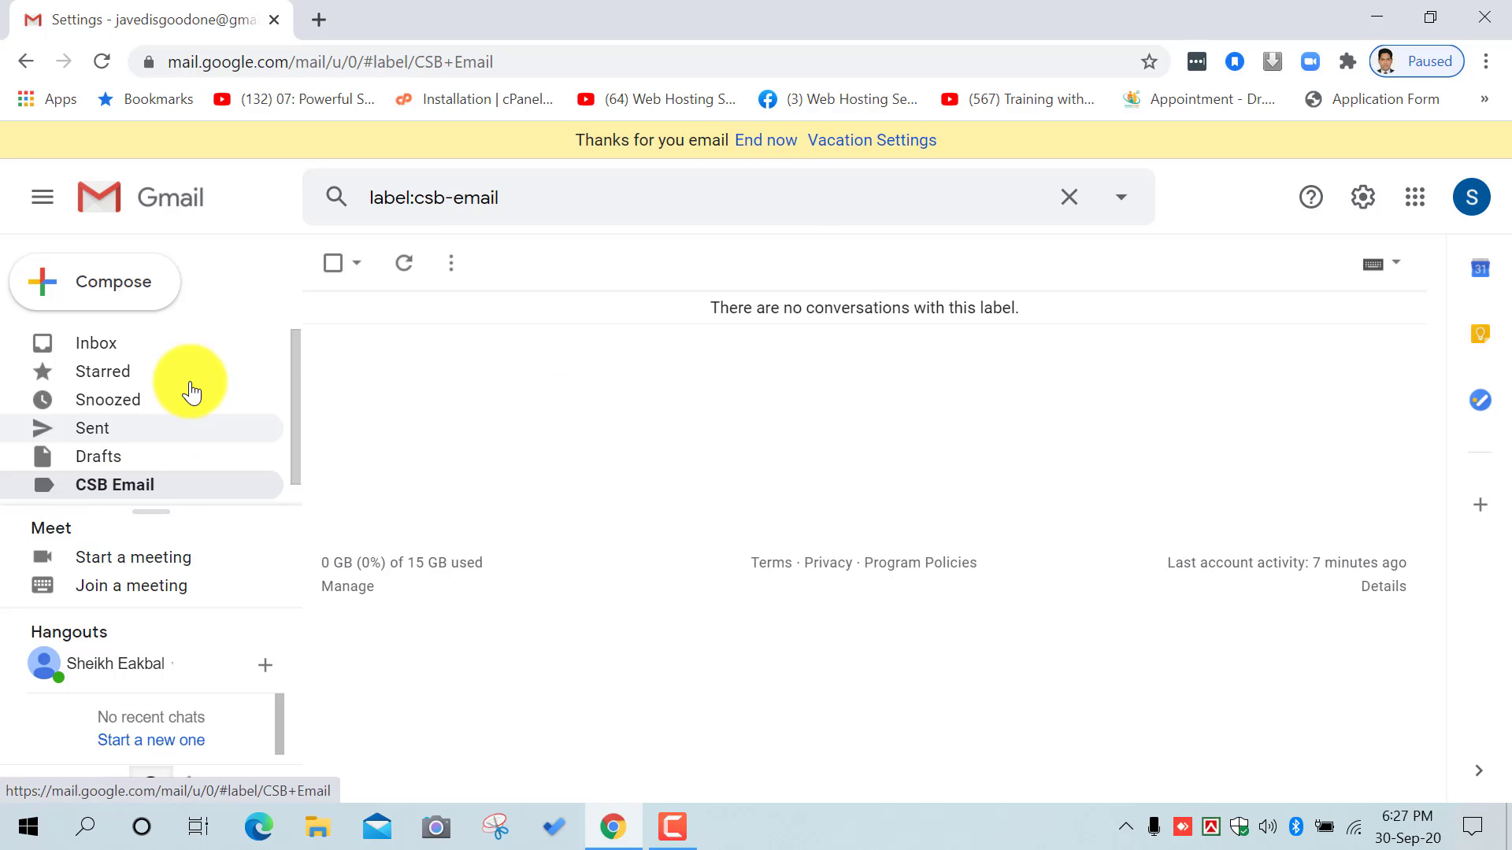
click(112, 351)
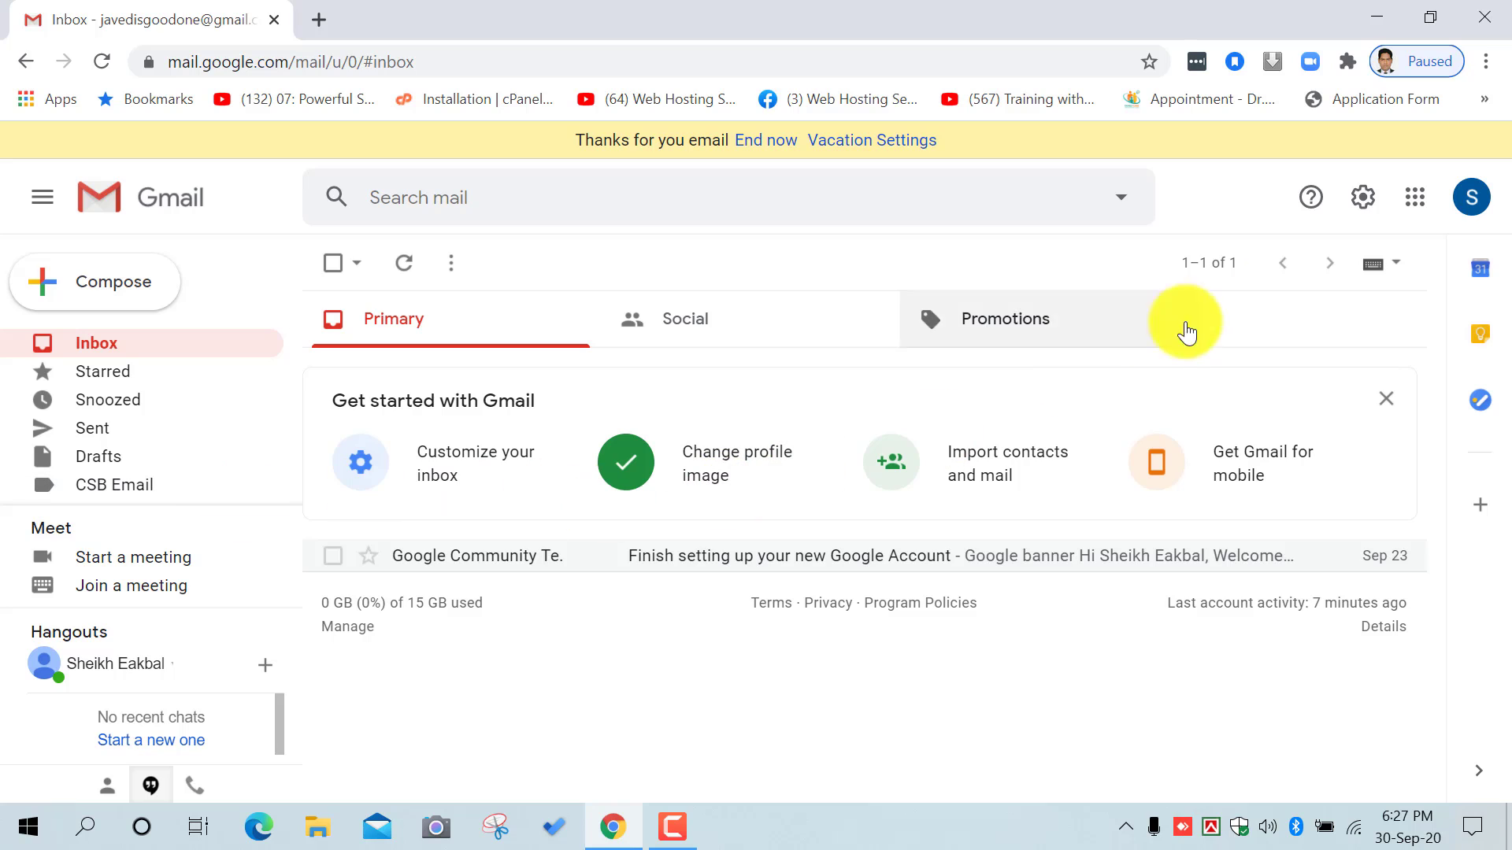
Step: Look over the Inbox settings tab briefly, then return to the inbox
click(1354, 208)
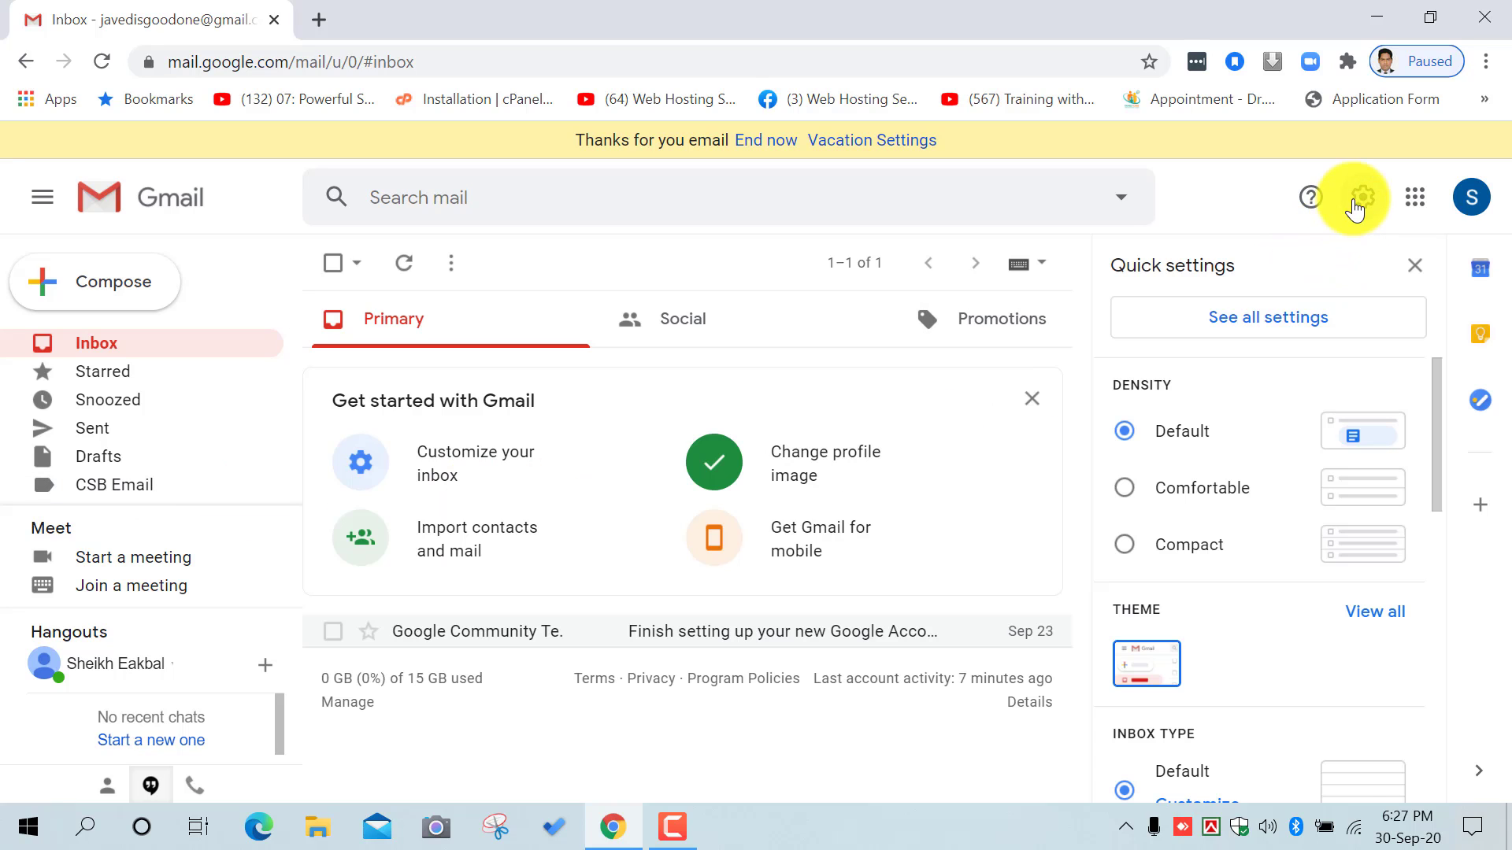
click(1225, 325)
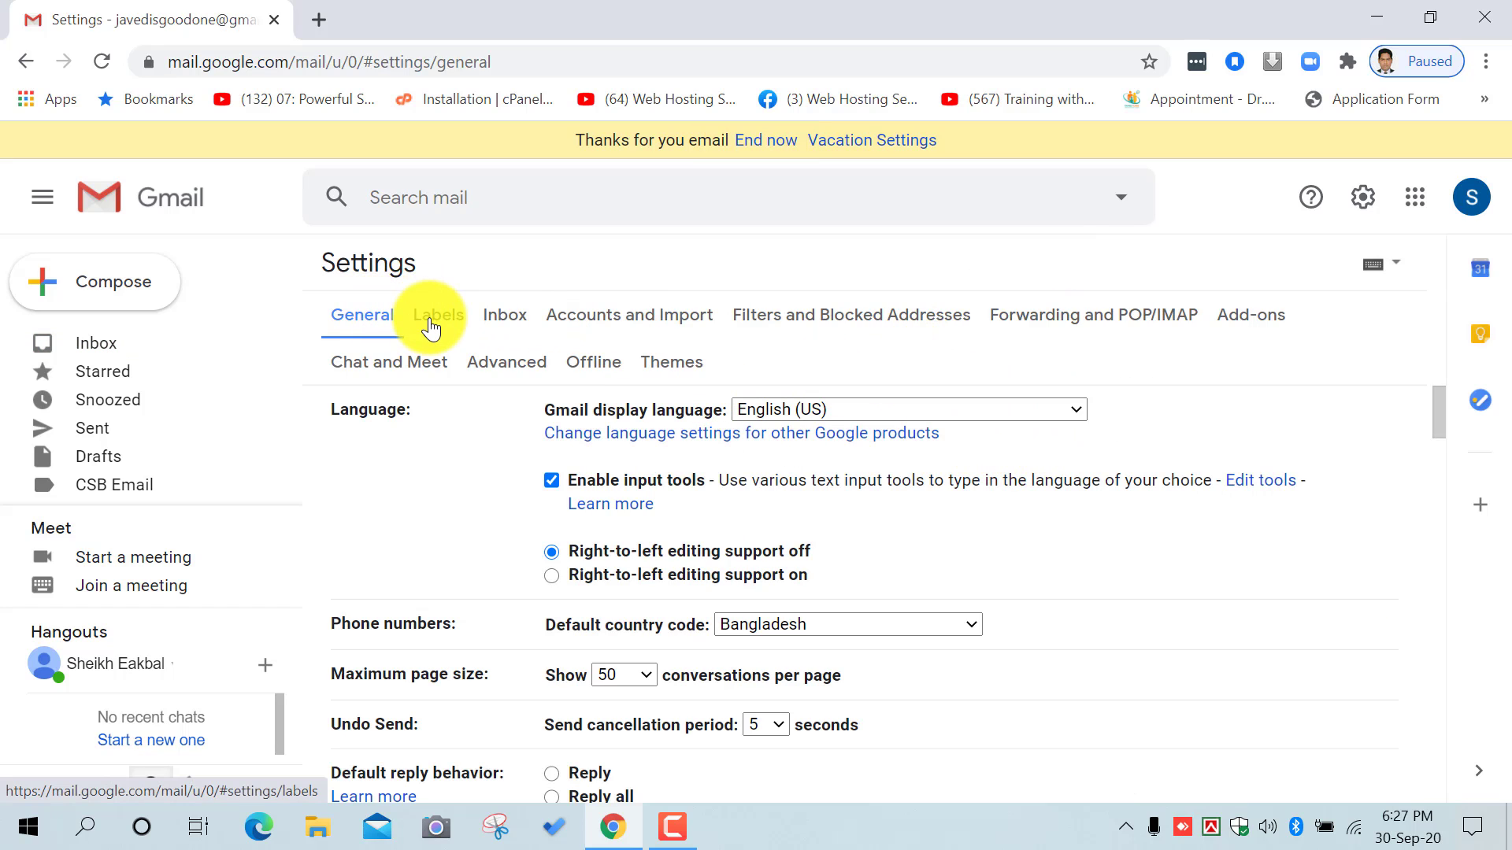
click(504, 313)
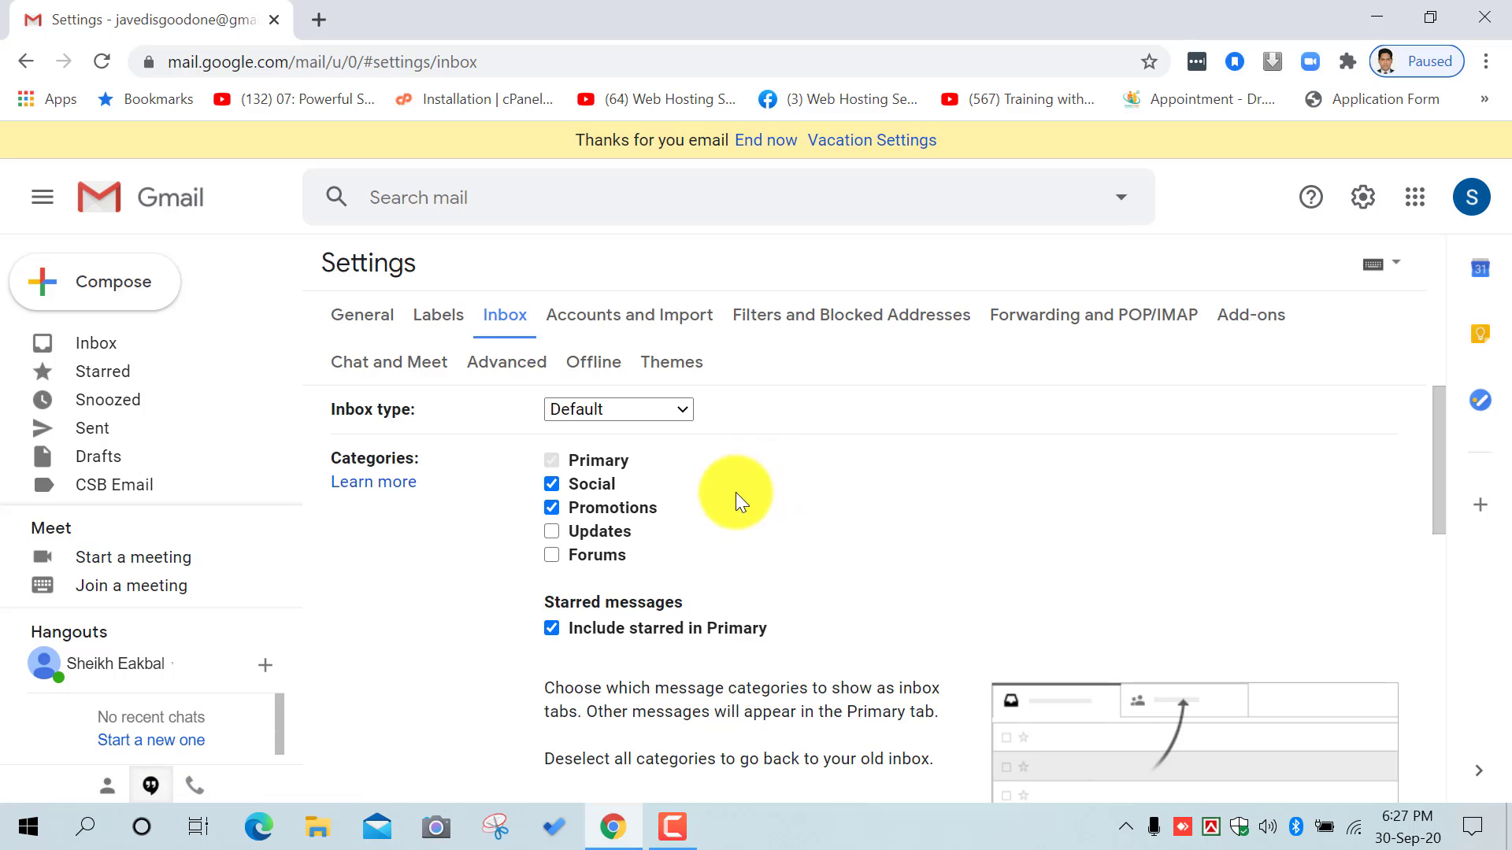
mouse_move(631, 496)
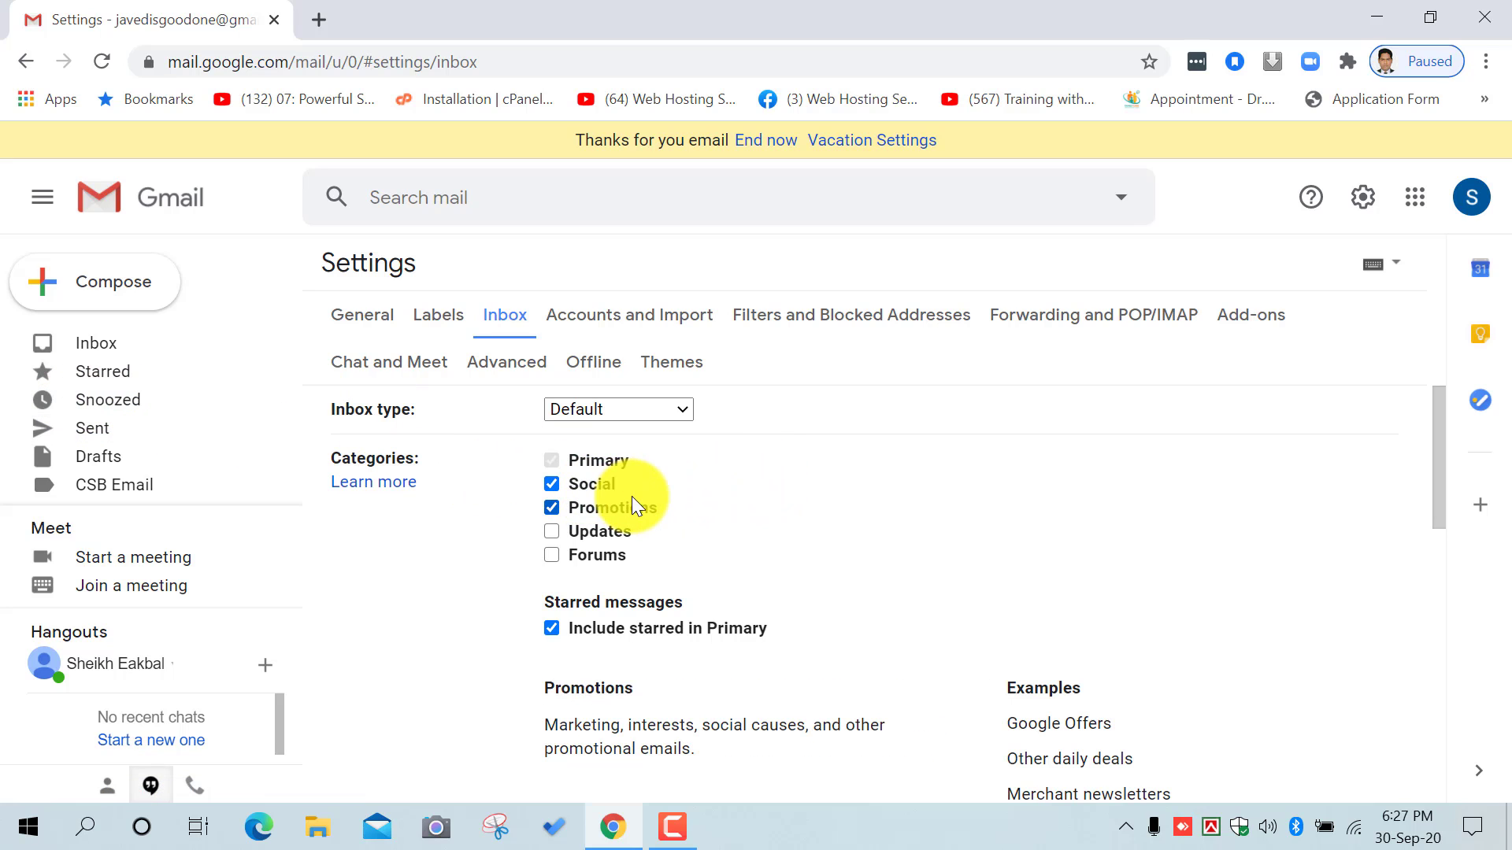
mouse_move(589, 470)
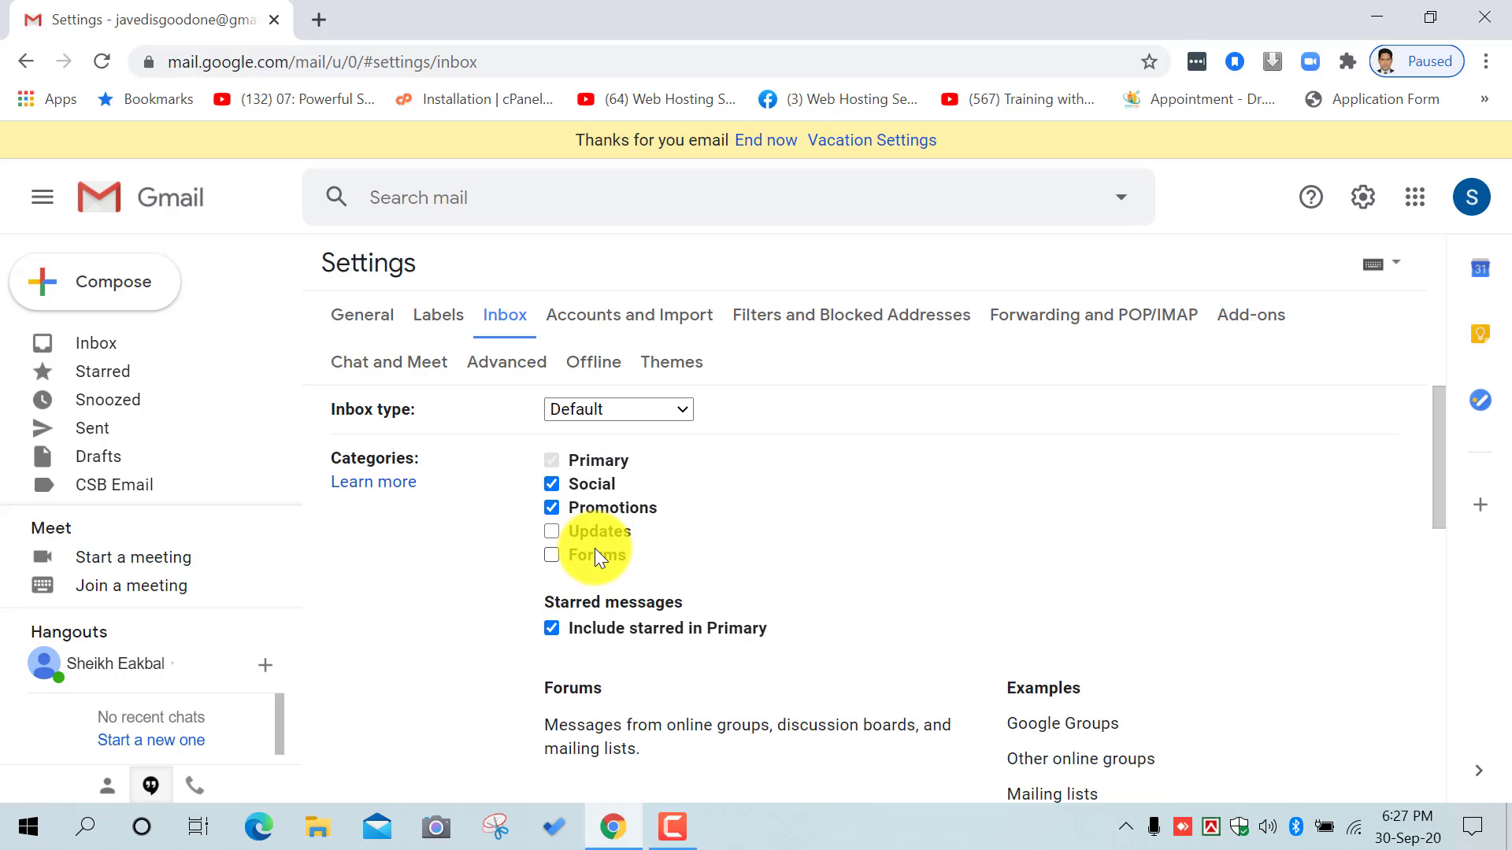
click(106, 336)
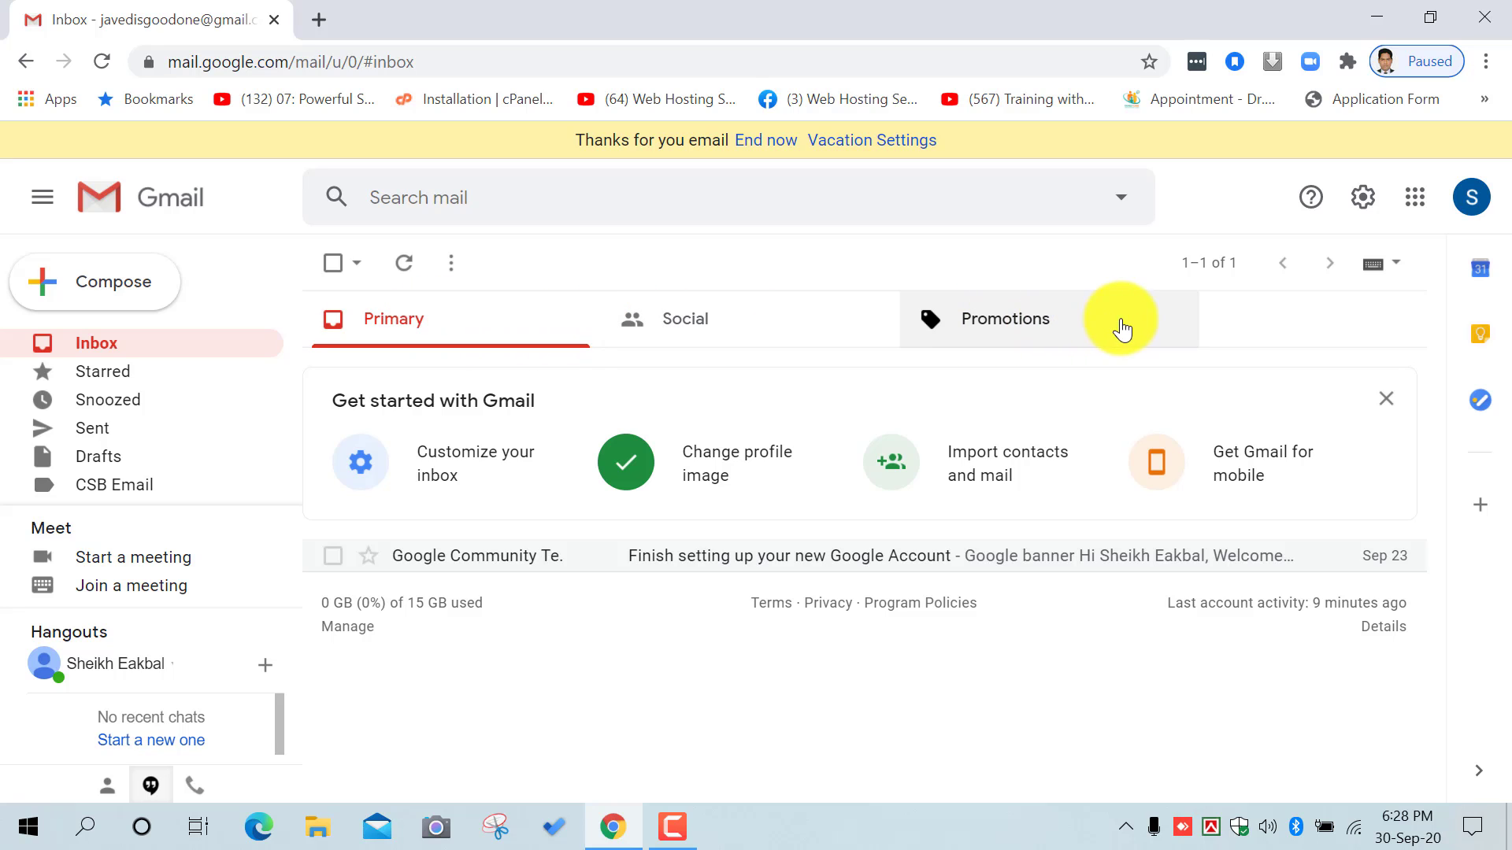
Step: Reopen the Inbox settings tab, scroll through it, then switch to Accounts and Import
click(1374, 202)
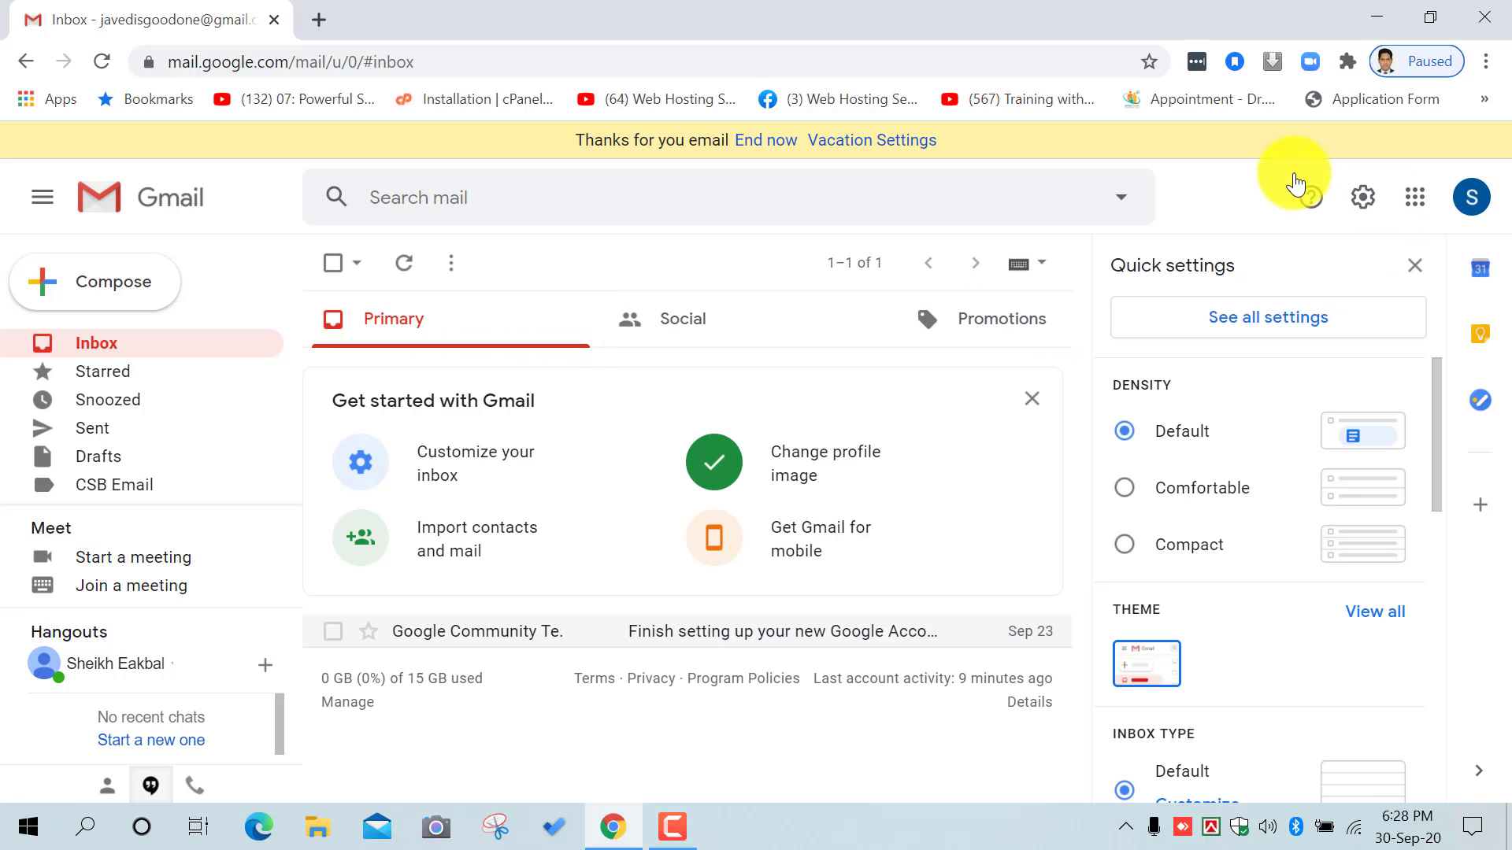
click(1234, 321)
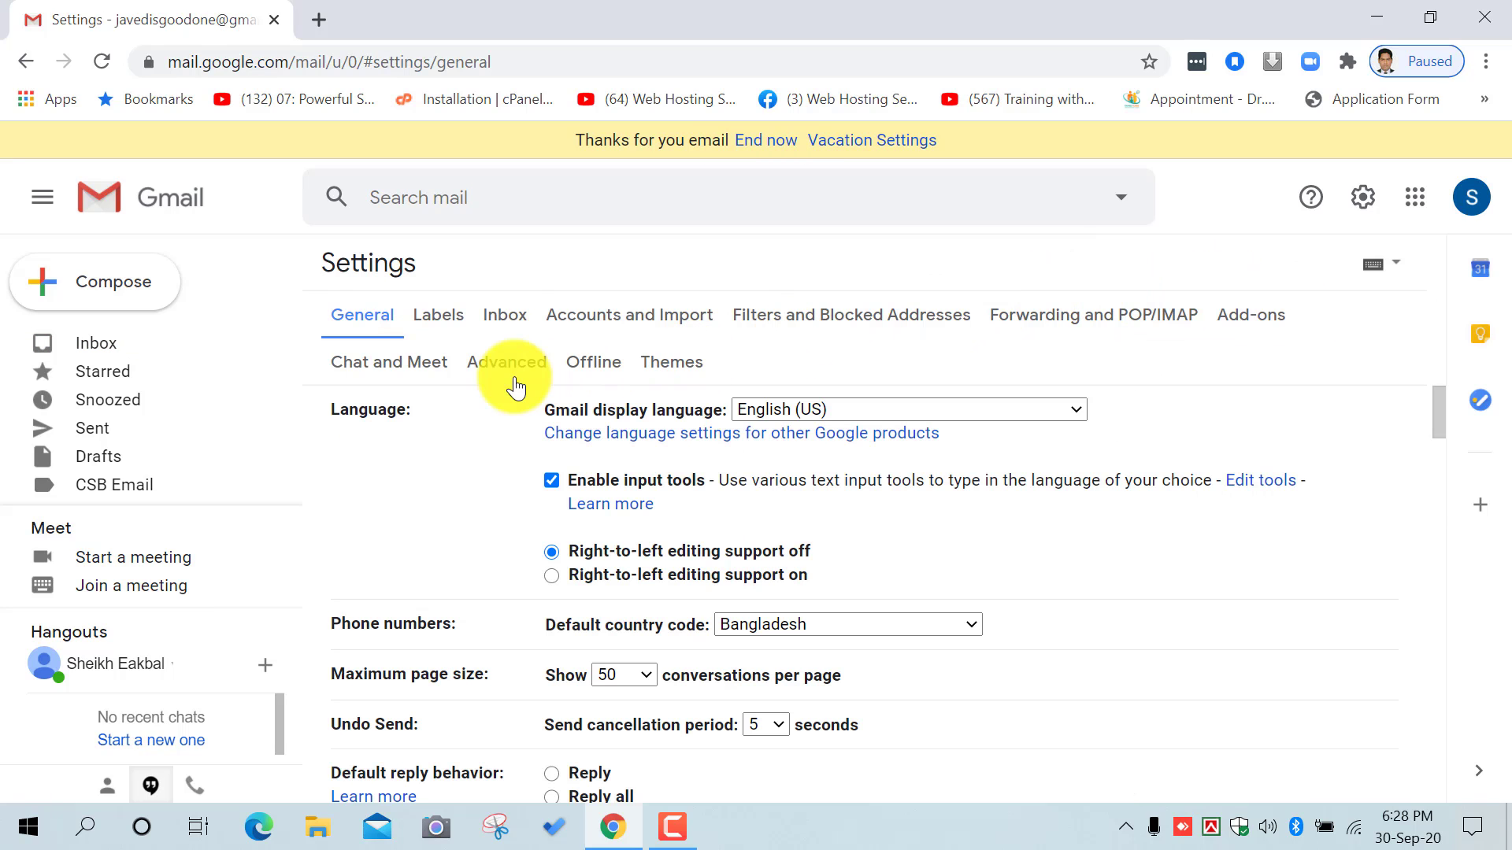
click(507, 314)
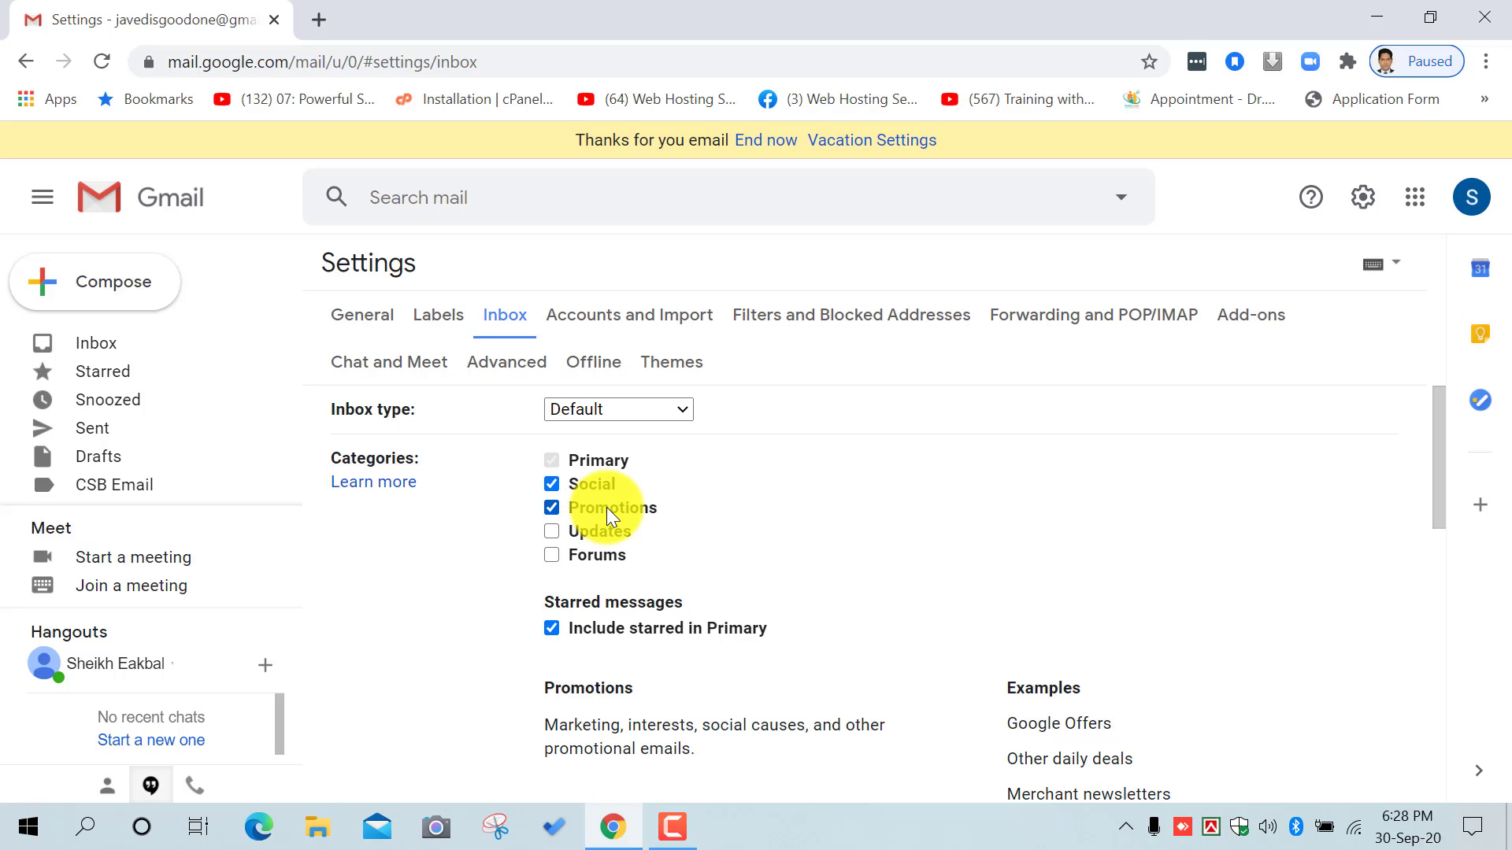
scroll(734, 531, down, 10)
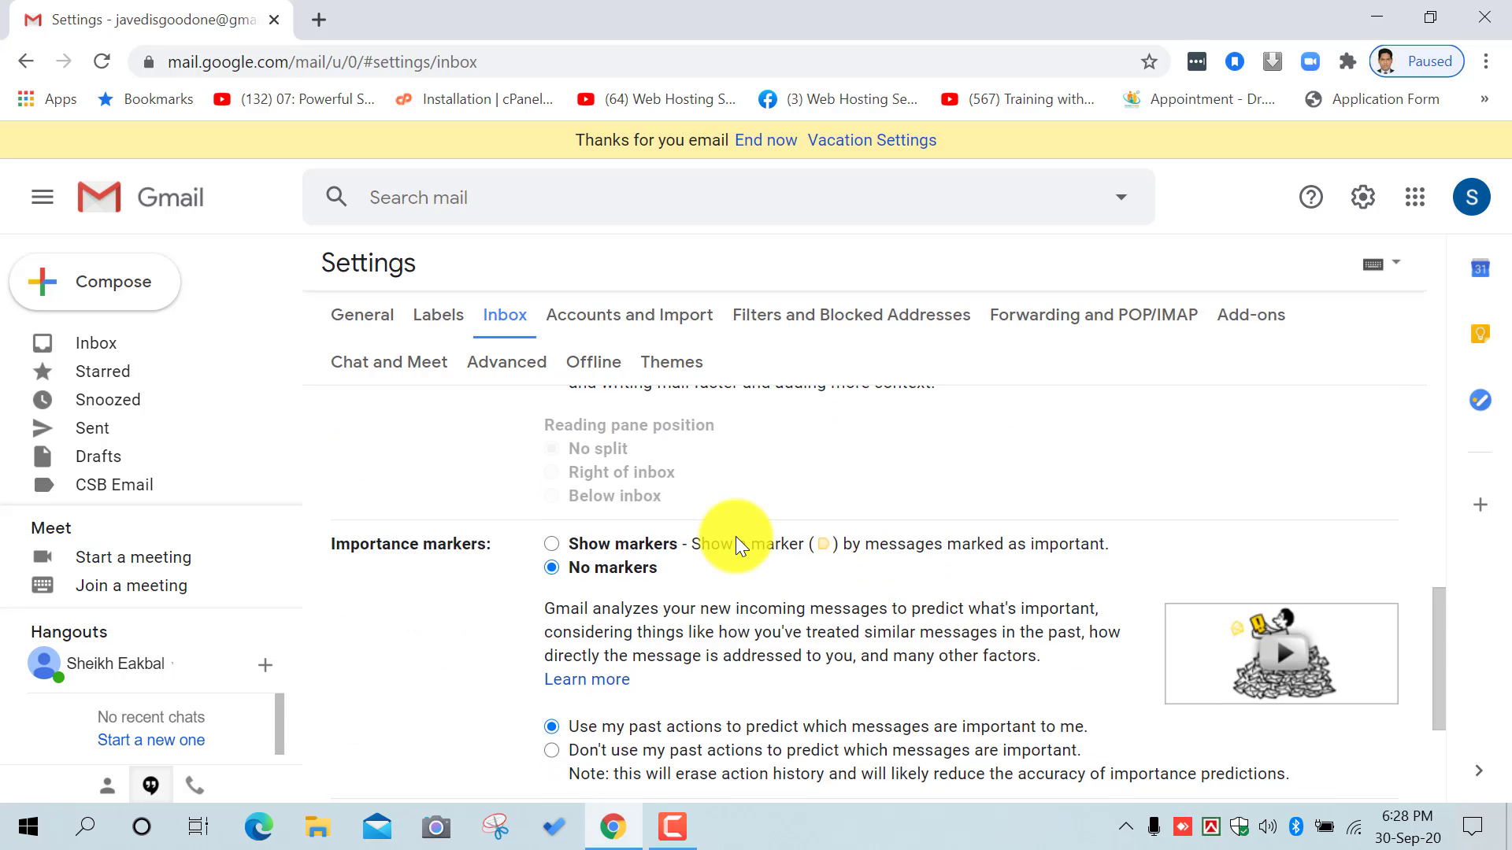
scroll(744, 549, up, 1)
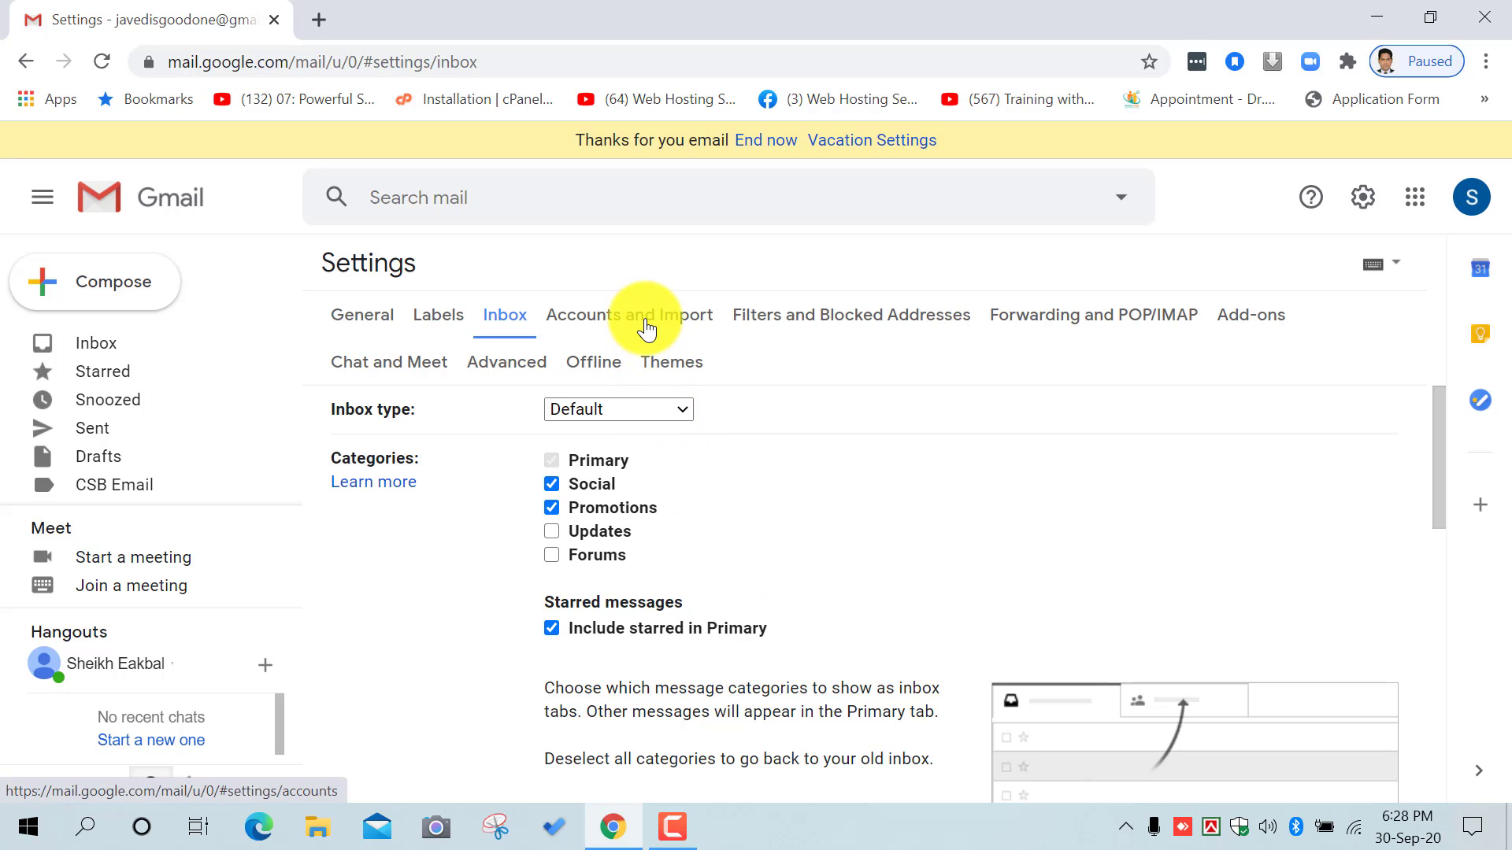
click(647, 329)
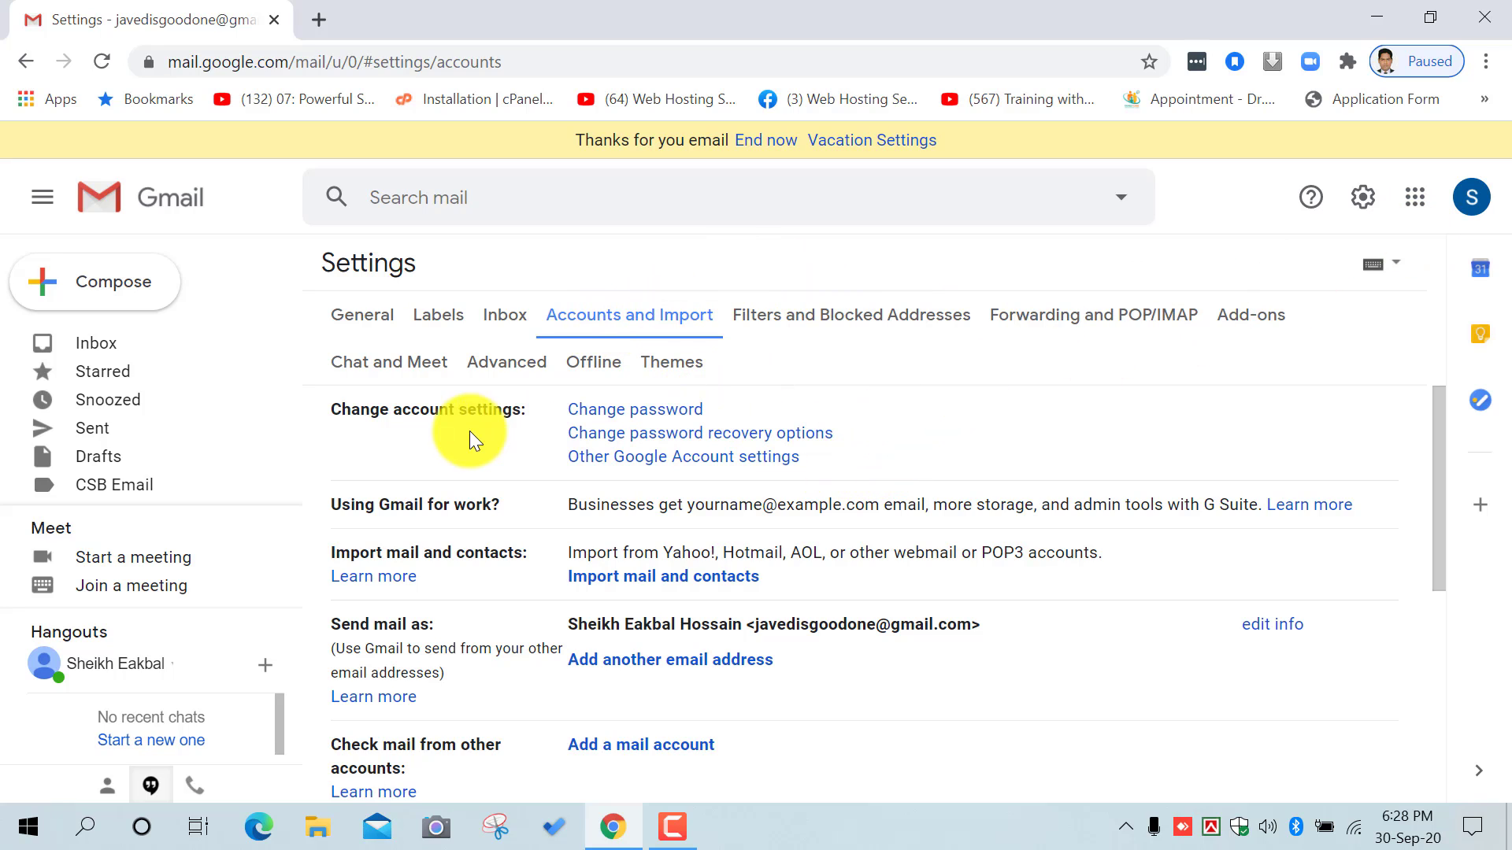
Step: Start the password change and verify identity with the current account password
click(644, 408)
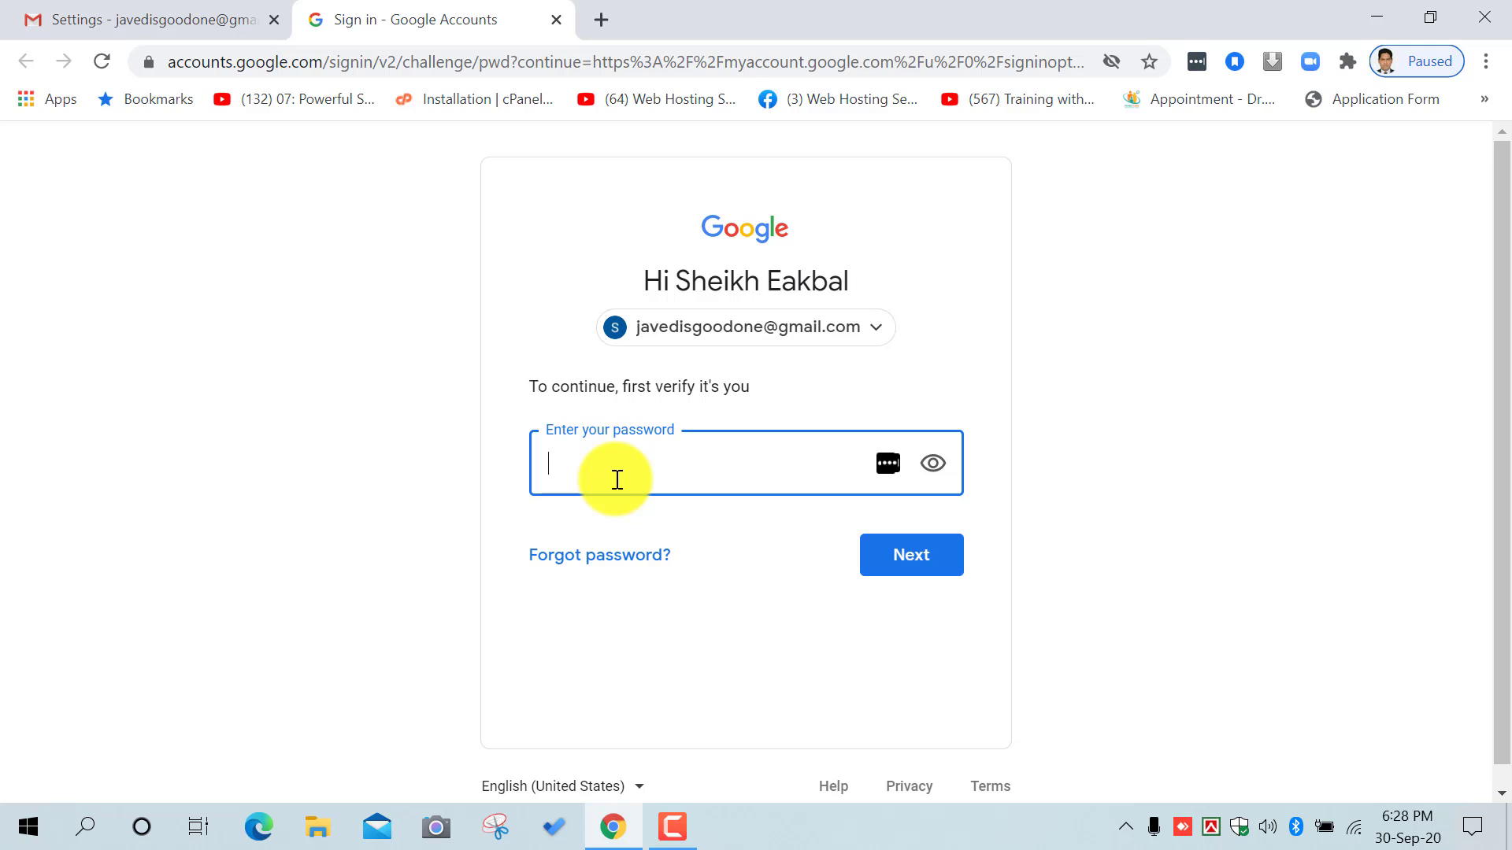
text(••••••••••)
click(906, 556)
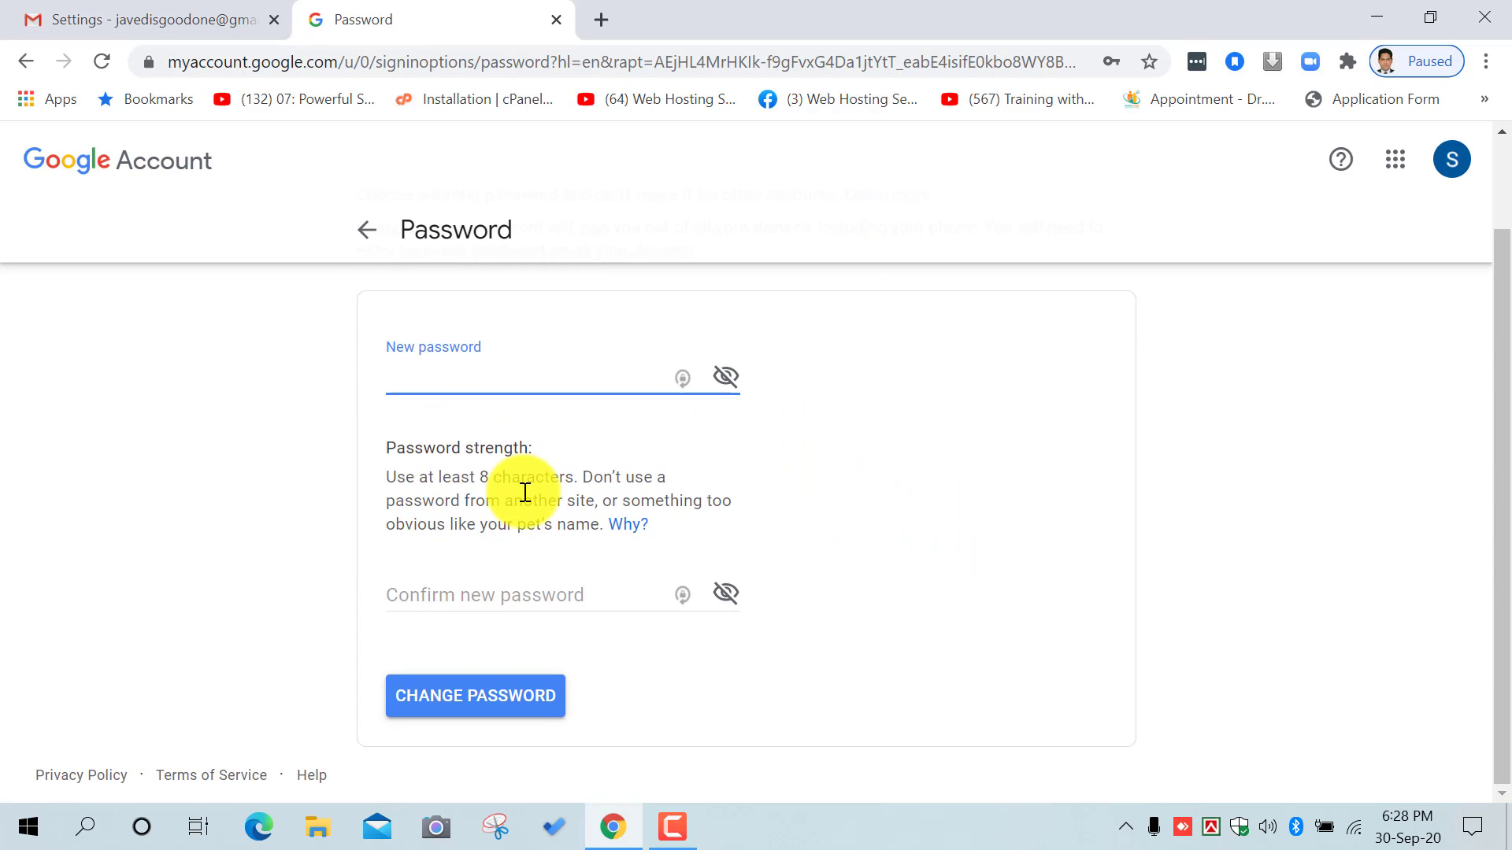
Step: Enter and confirm a new strong password, then save it
text(a)
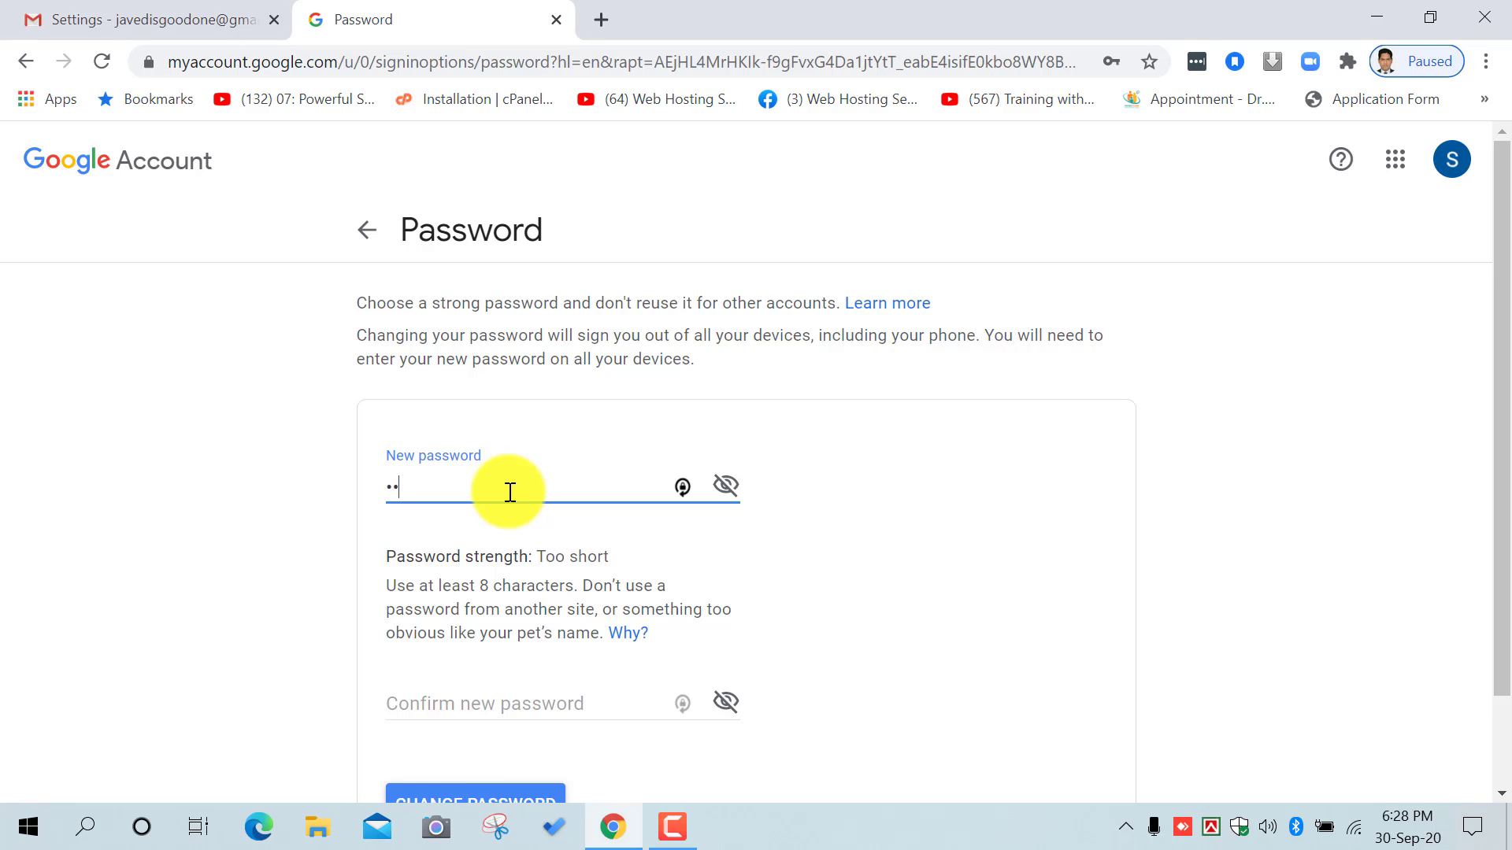
text(•••••••)
scroll(543, 574, down, 1)
click(504, 594)
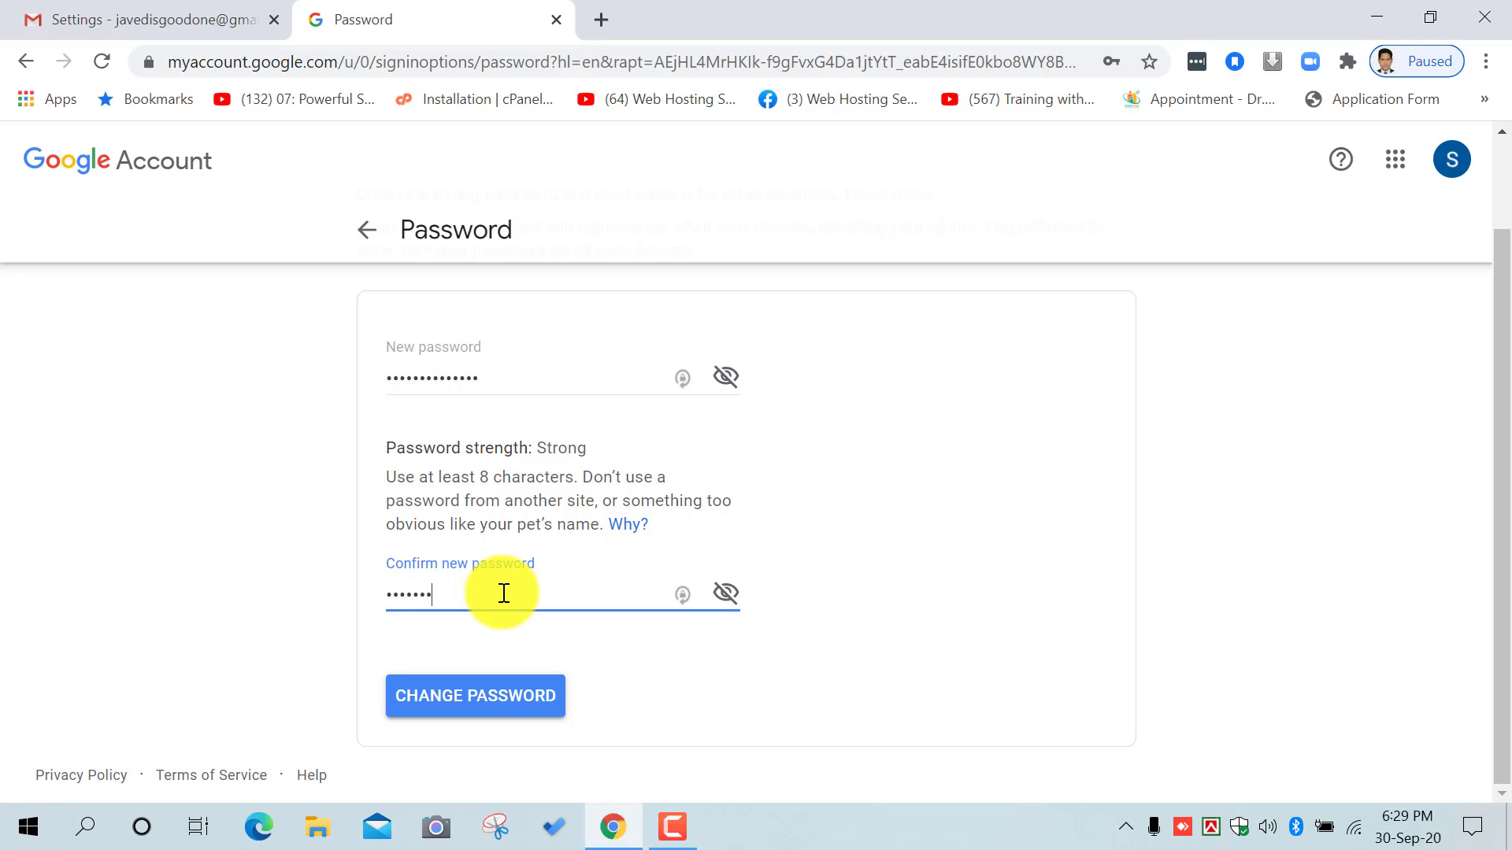
text(••••••••••)
click(526, 693)
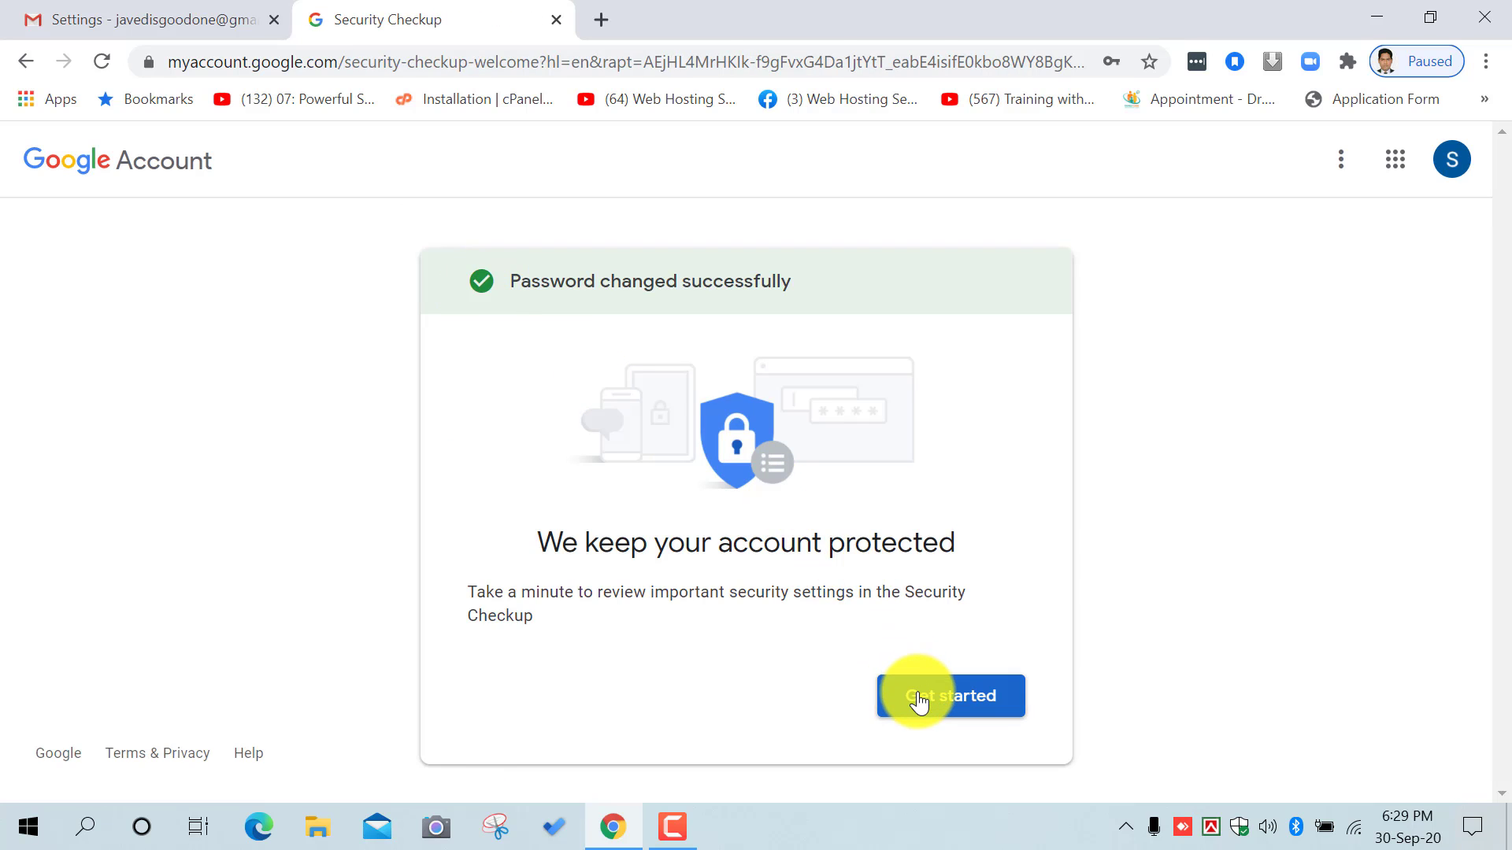
Step: Go through Get started and continue to the Google Account Security page
click(918, 701)
scroll(731, 470, down, 2)
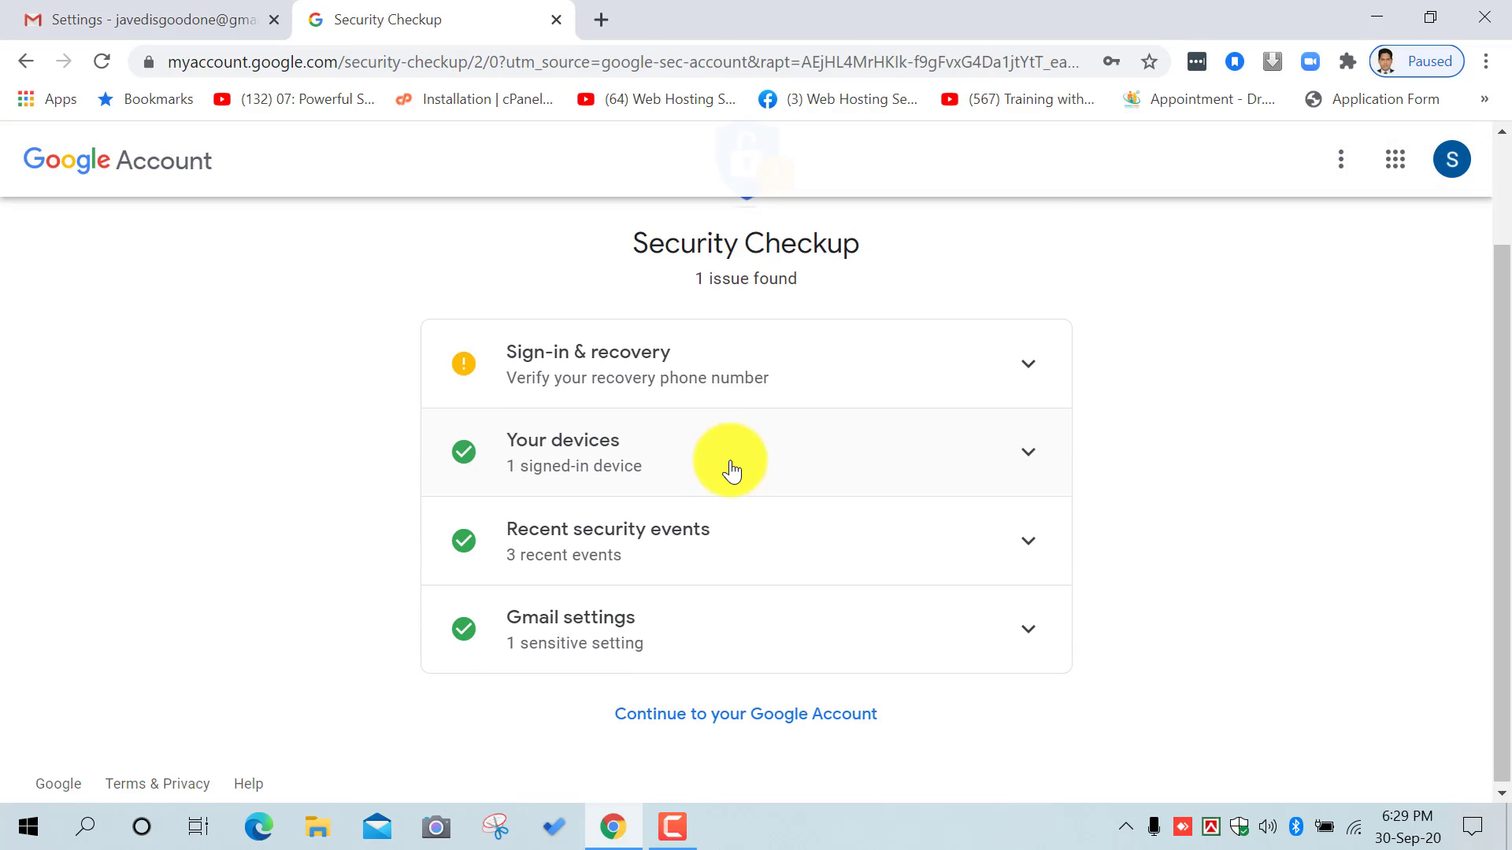
click(737, 723)
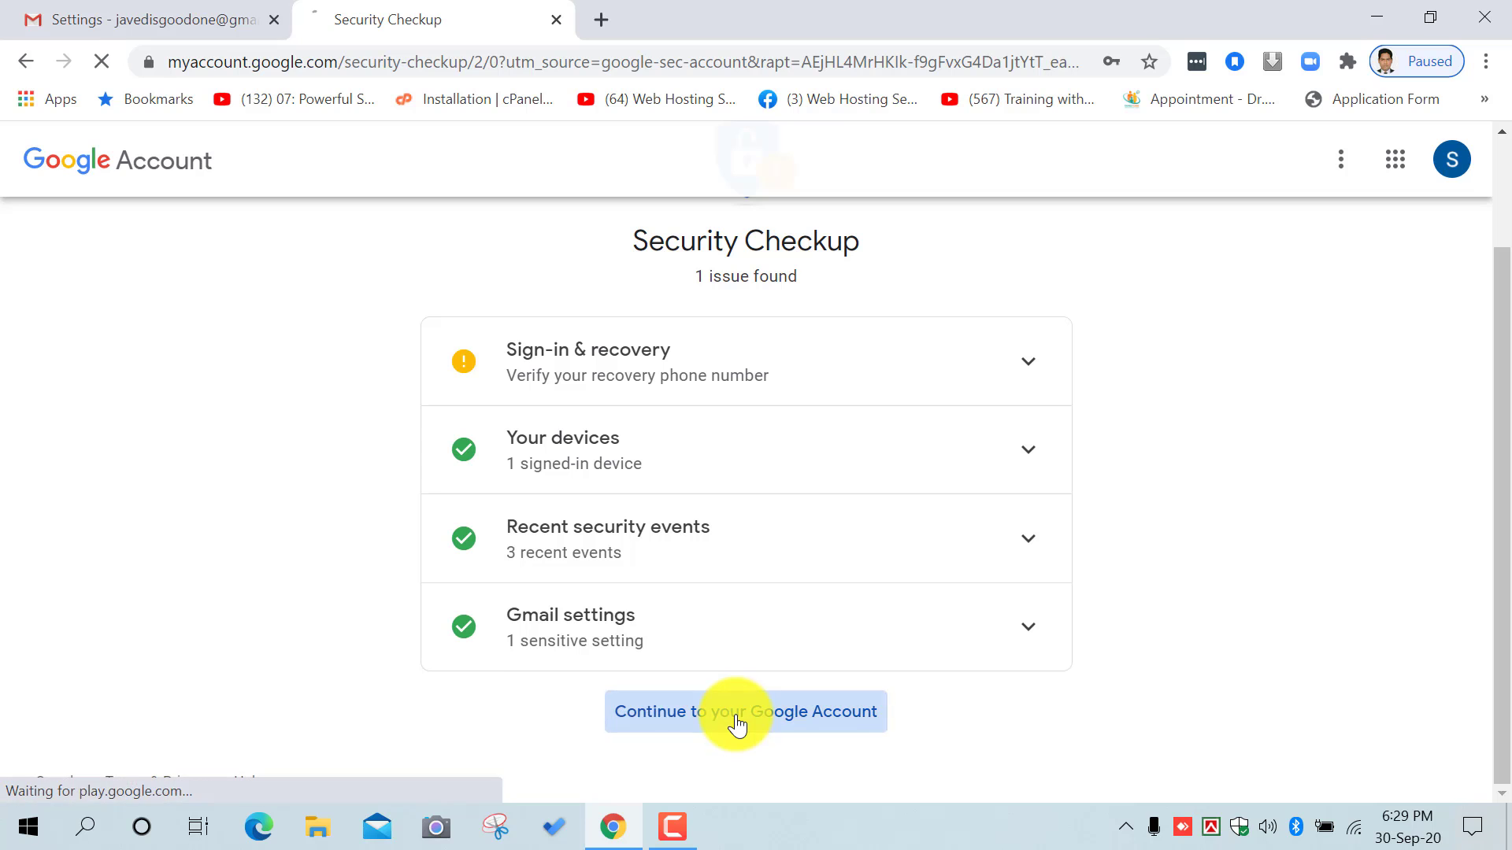
scroll(913, 484, down, 6)
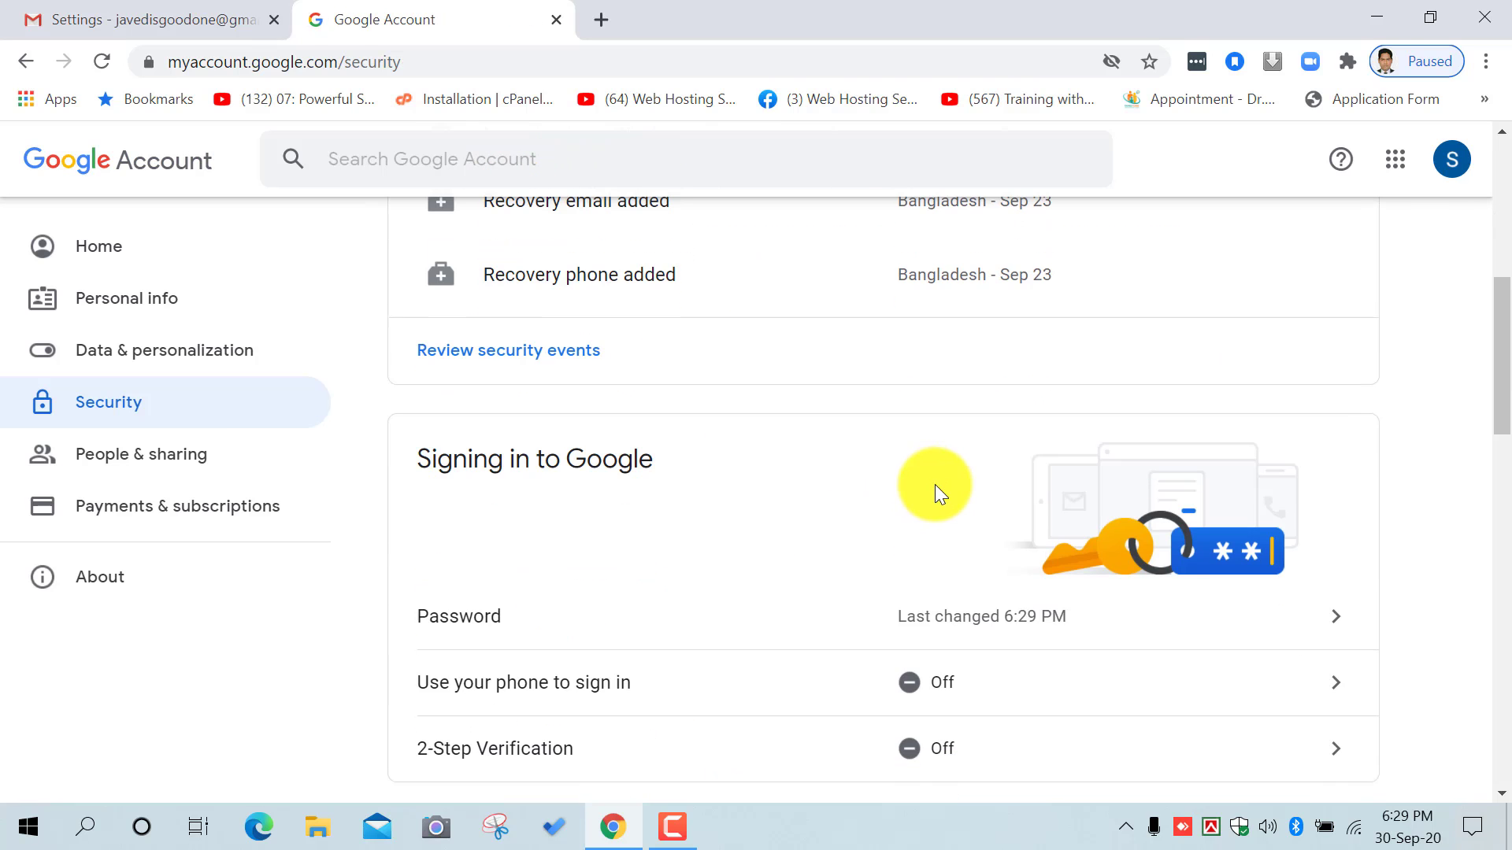
scroll(1027, 491, up, 7)
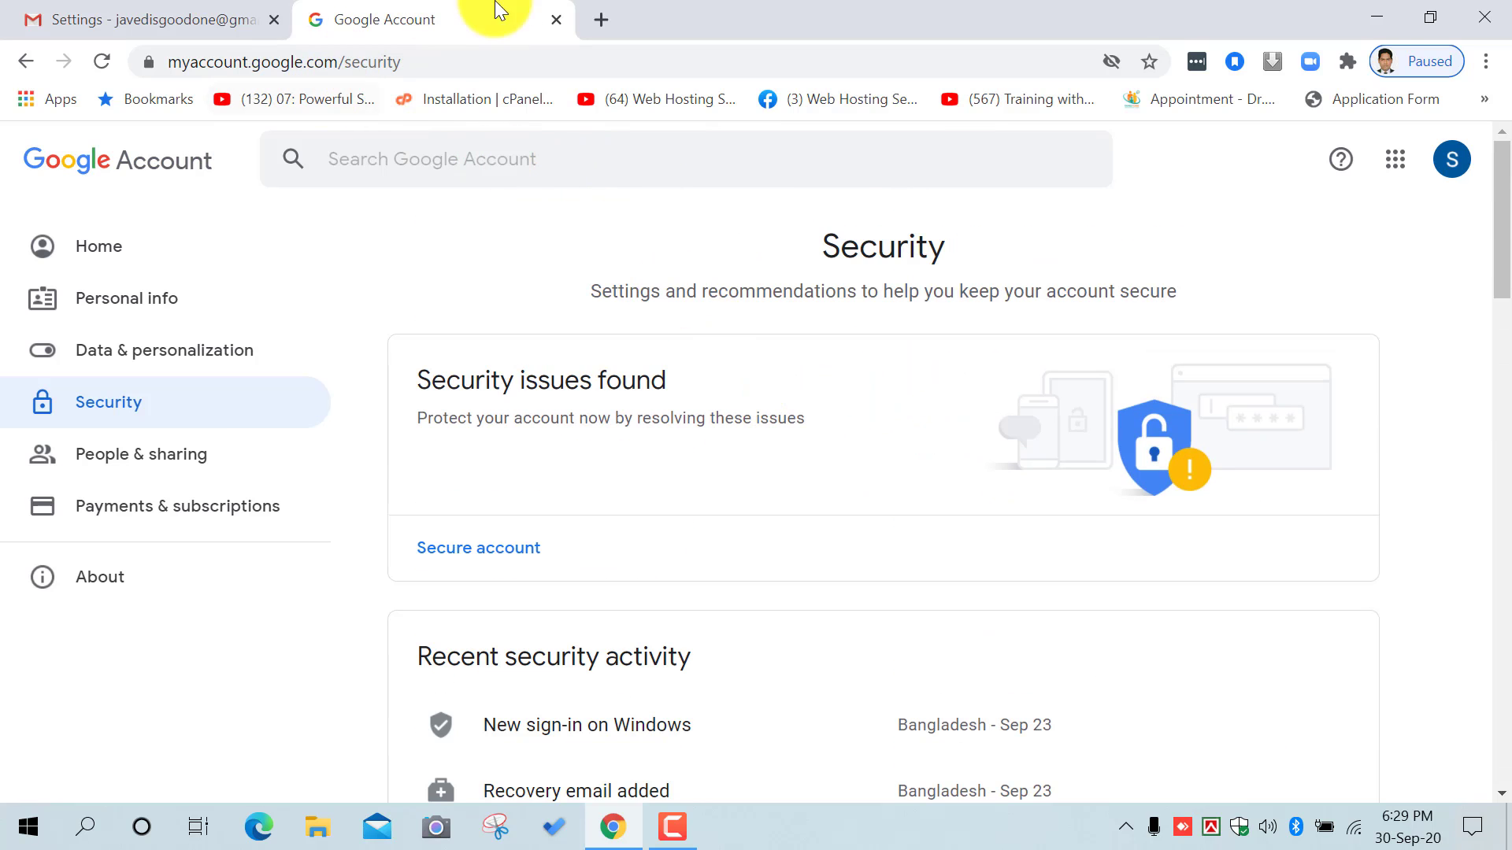
Step: Close the Google Account tab and scroll through the Accounts and Import settings
click(556, 19)
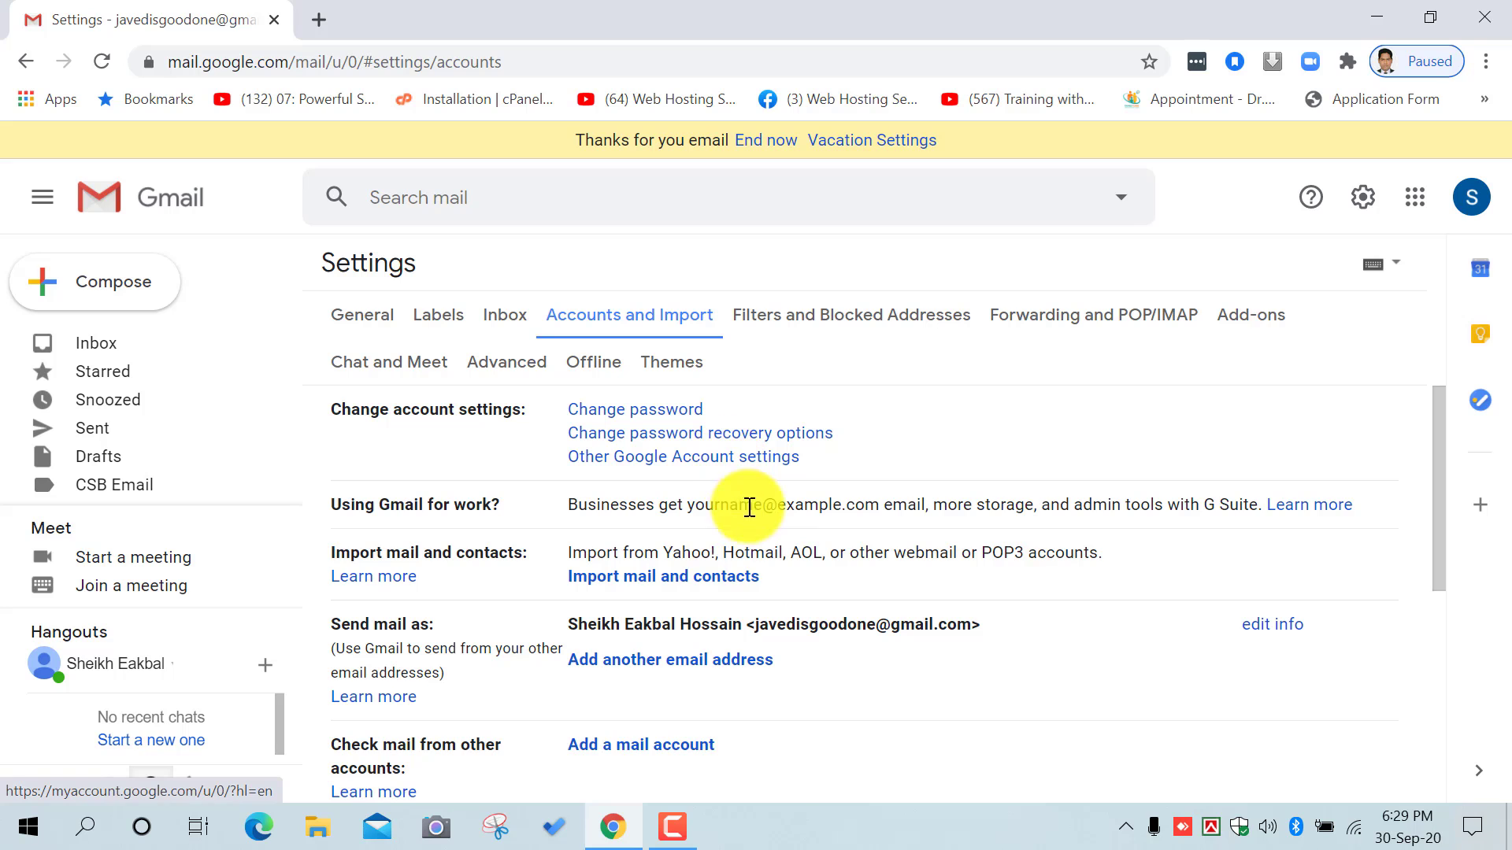
scroll(718, 618, down, 6)
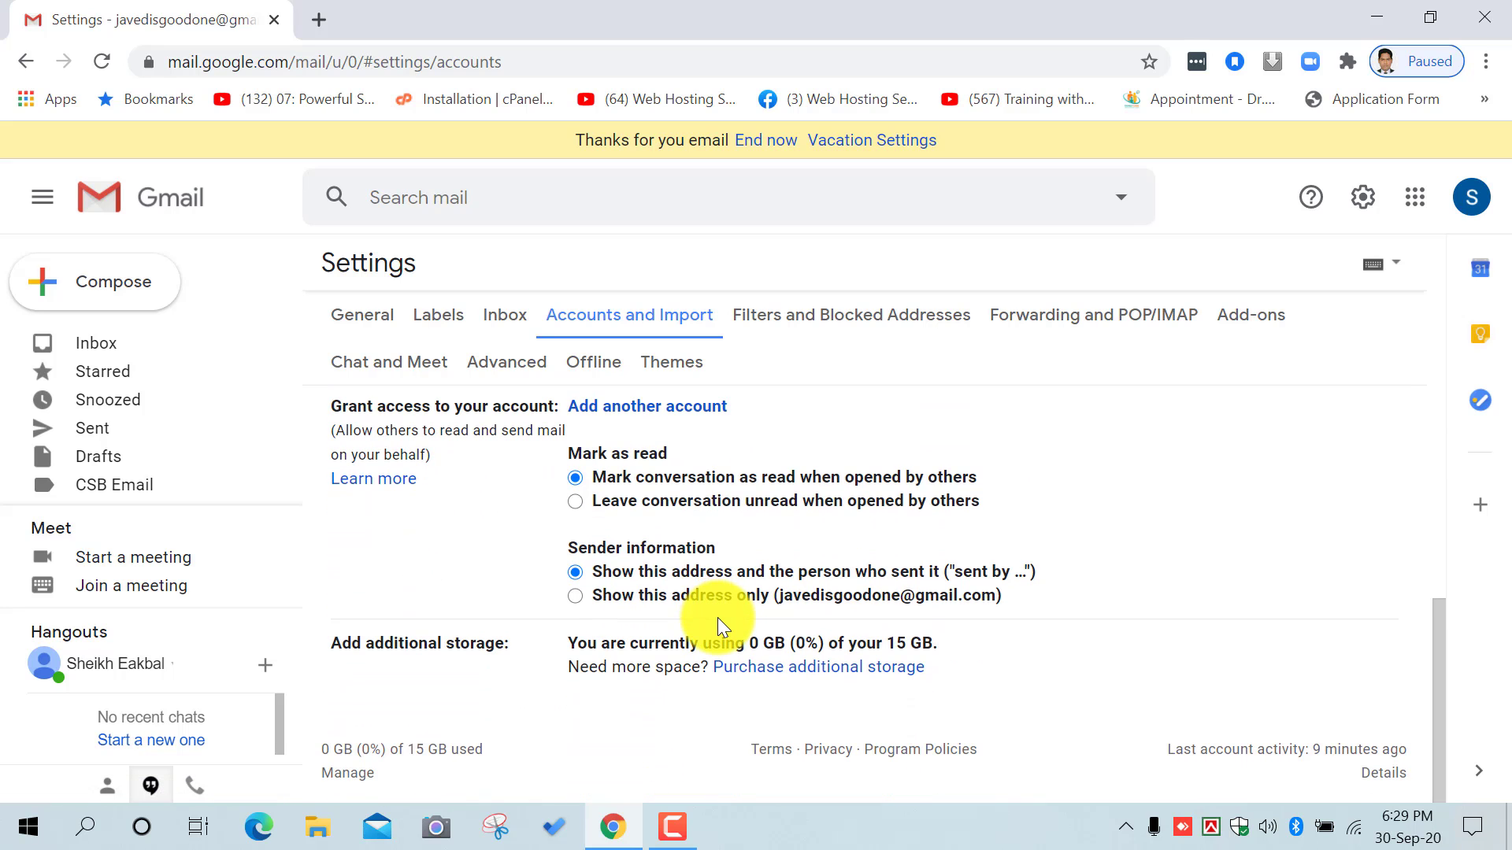
scroll(716, 617, up, 5)
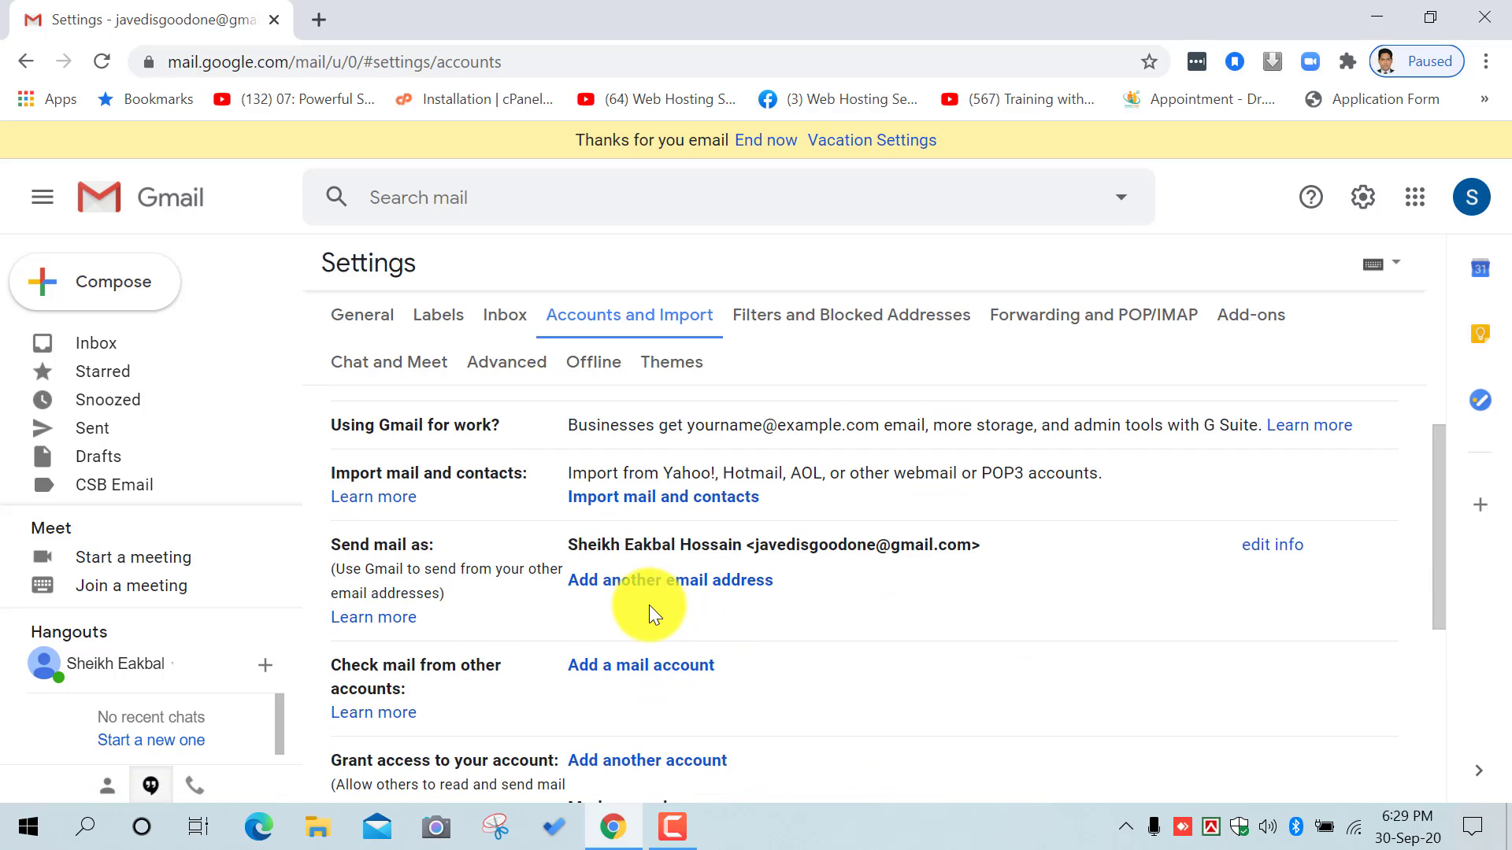
scroll(816, 604, up, 1)
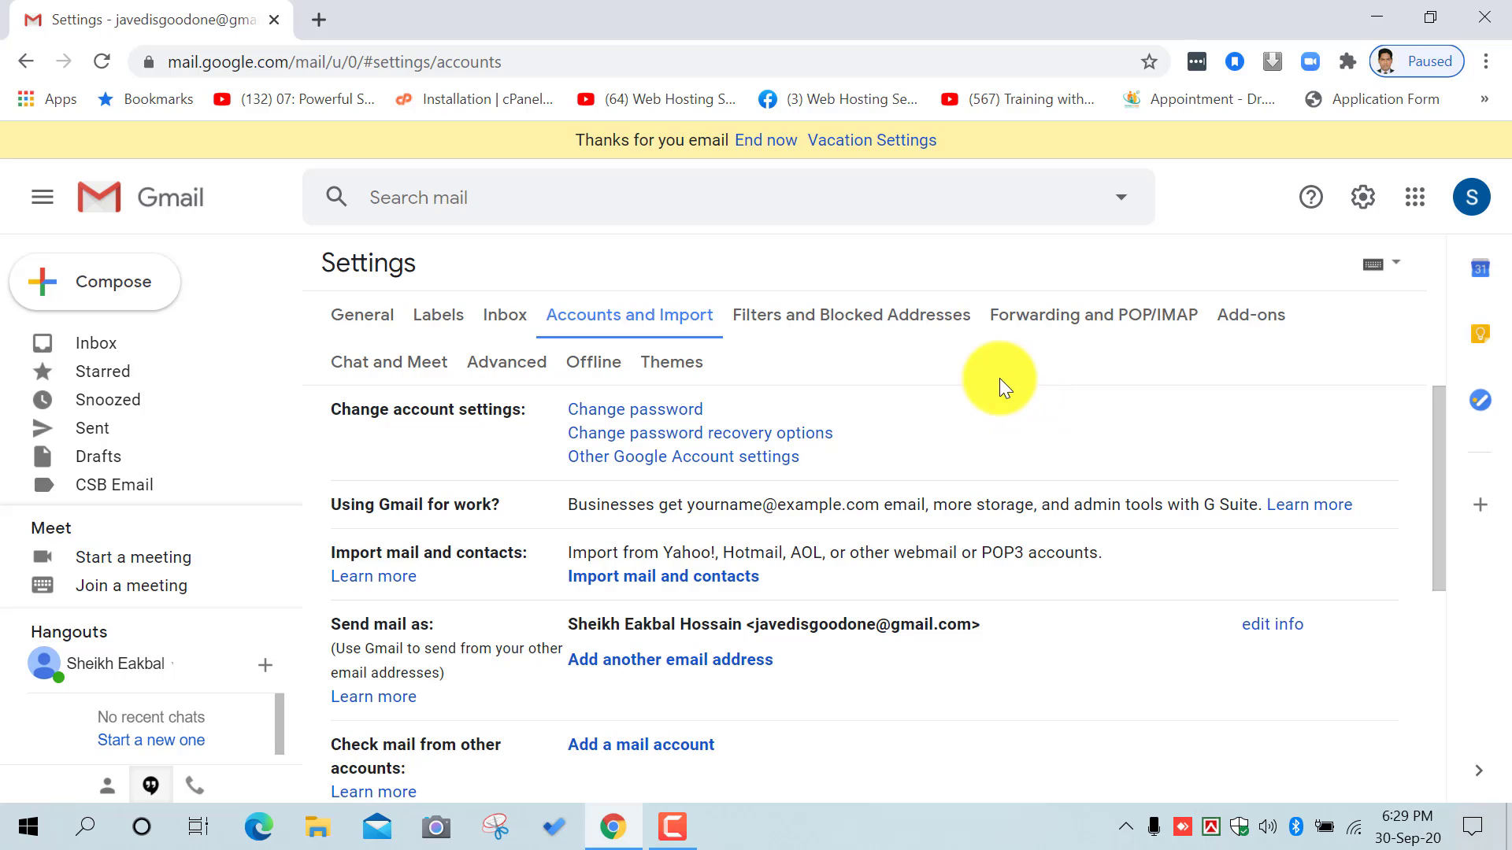
Step: Return to the Gmail inbox and launch Google Drive from the Google apps grid
click(91, 345)
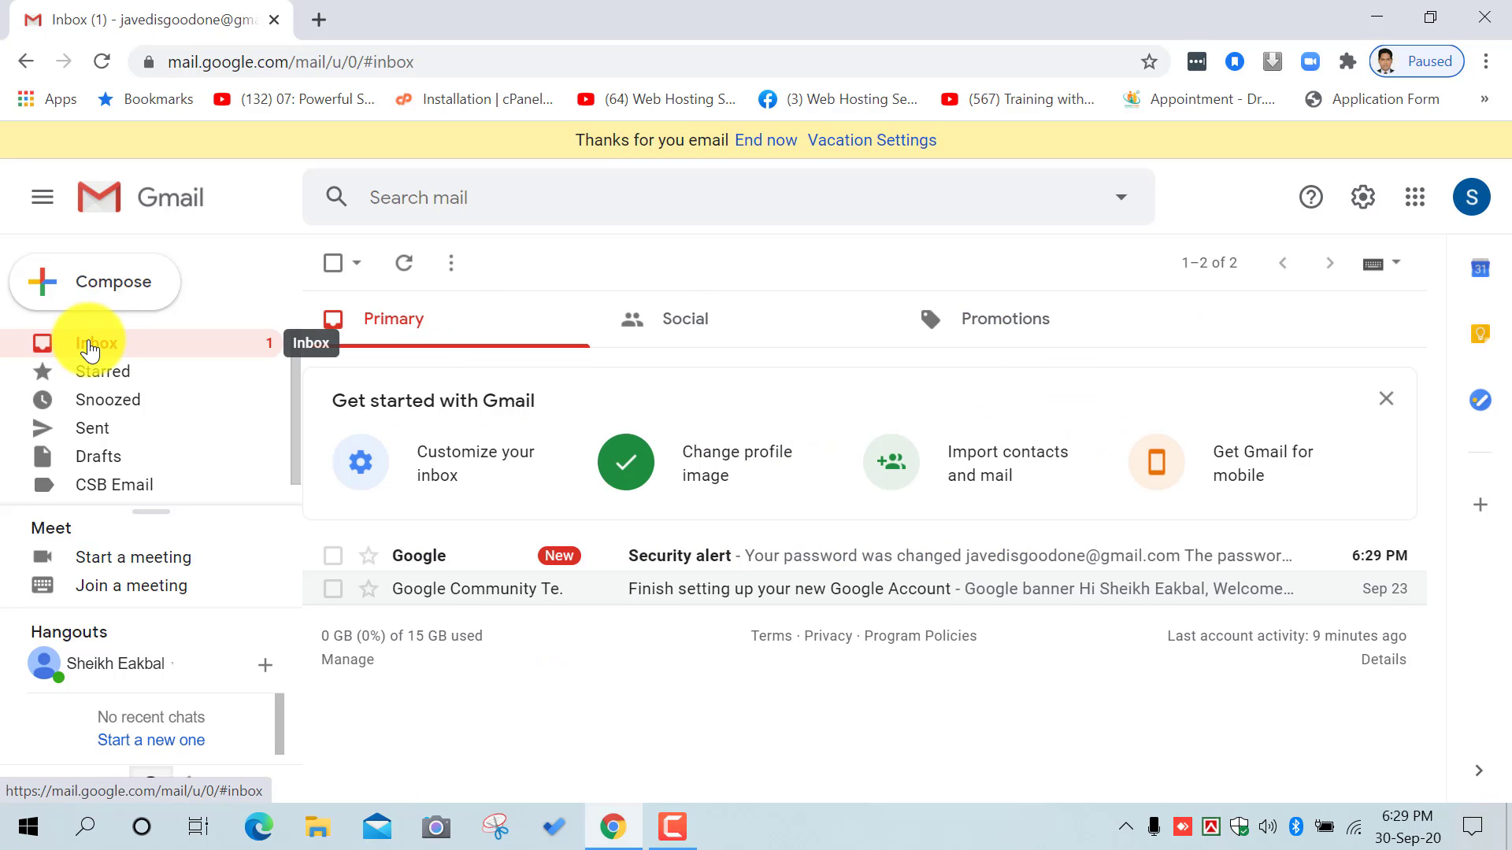
click(1417, 197)
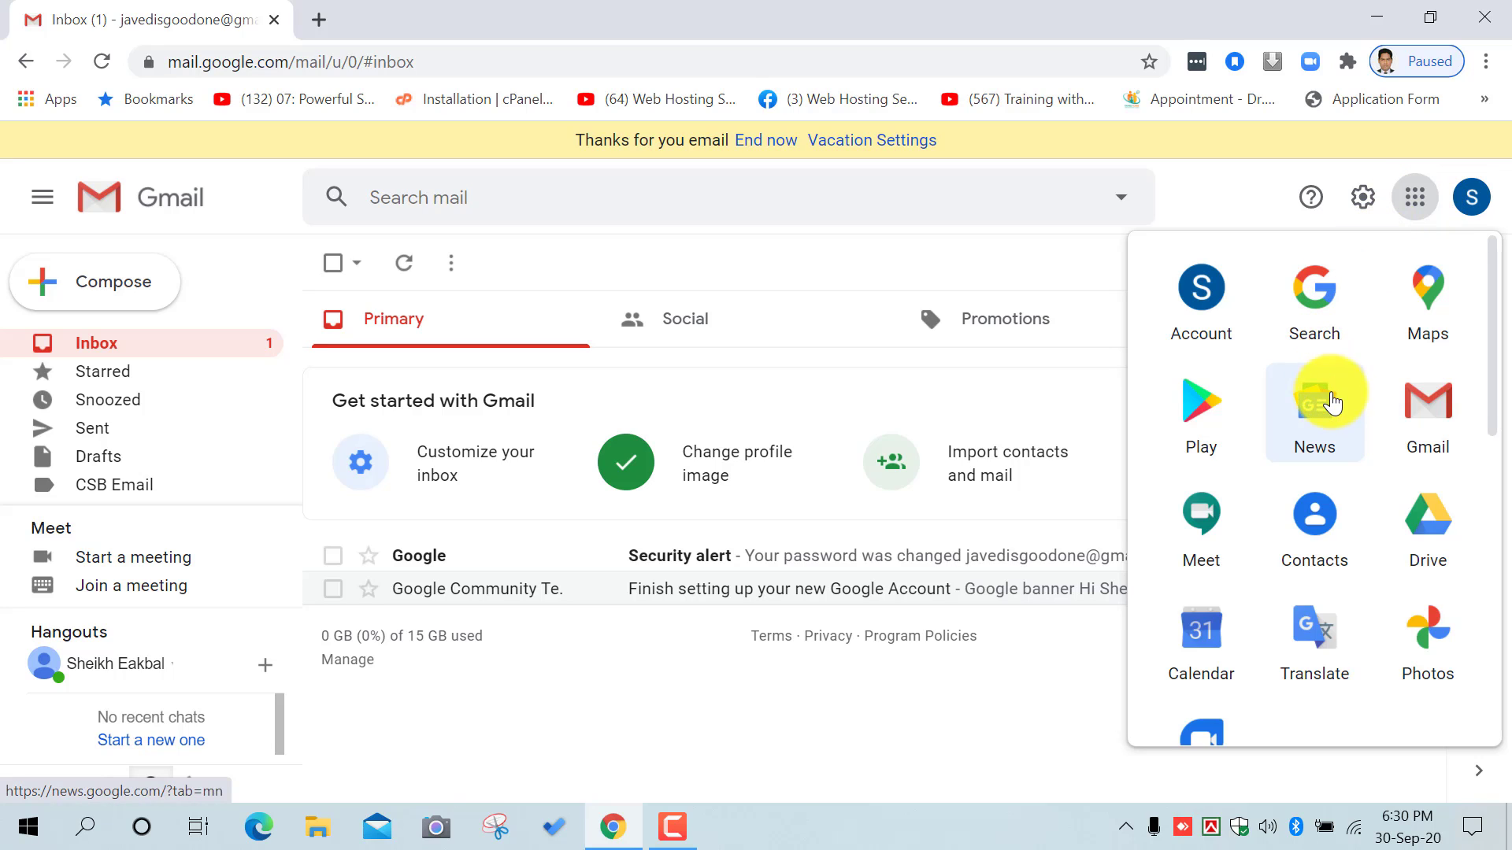
scroll(1340, 499, down, 5)
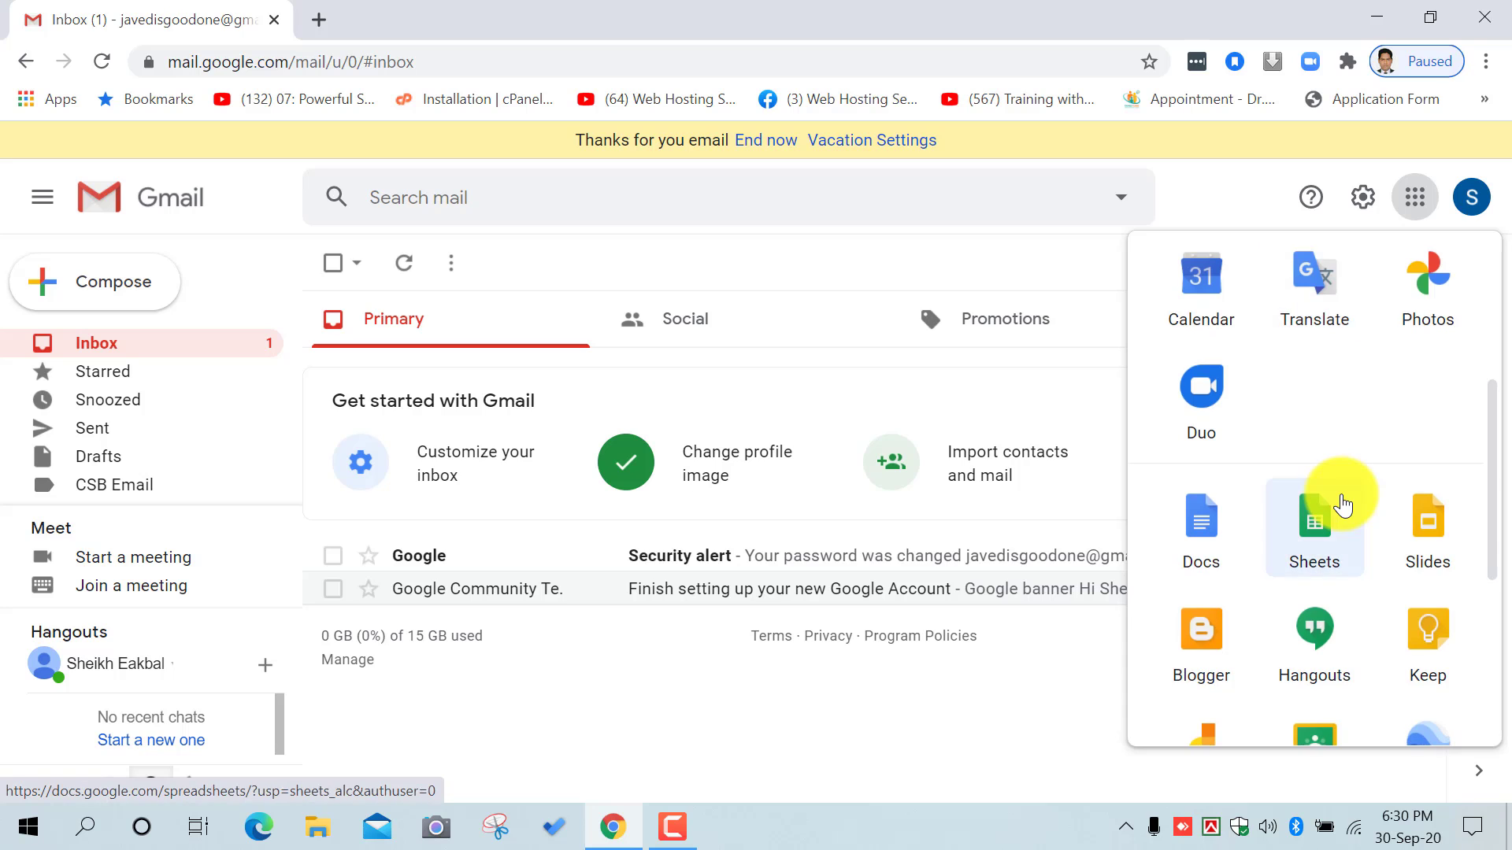
scroll(1341, 504, down, 4)
scroll(1351, 608, up, 9)
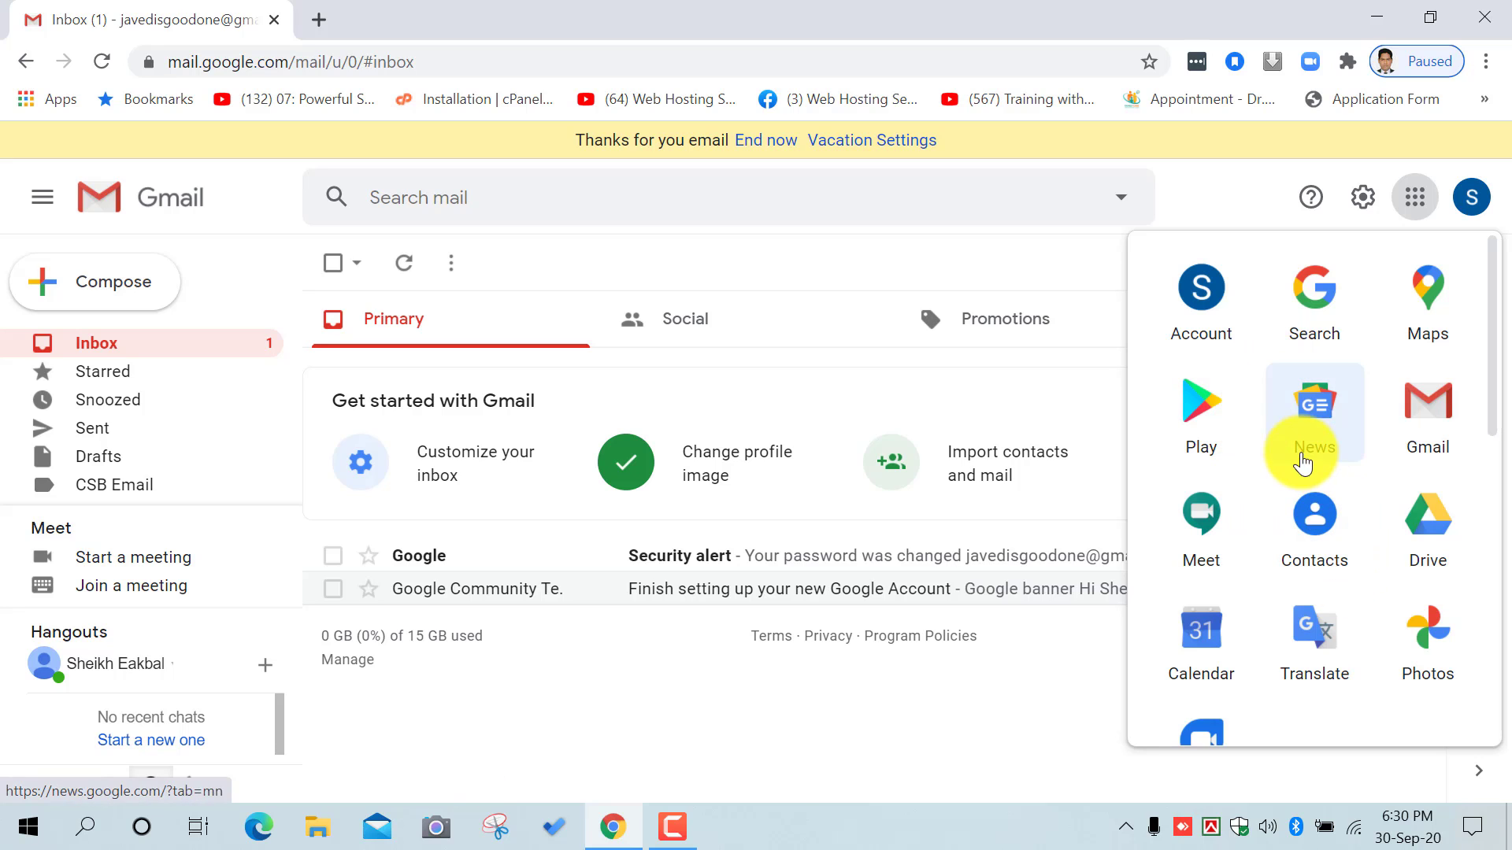
scroll(1292, 417, down, 2)
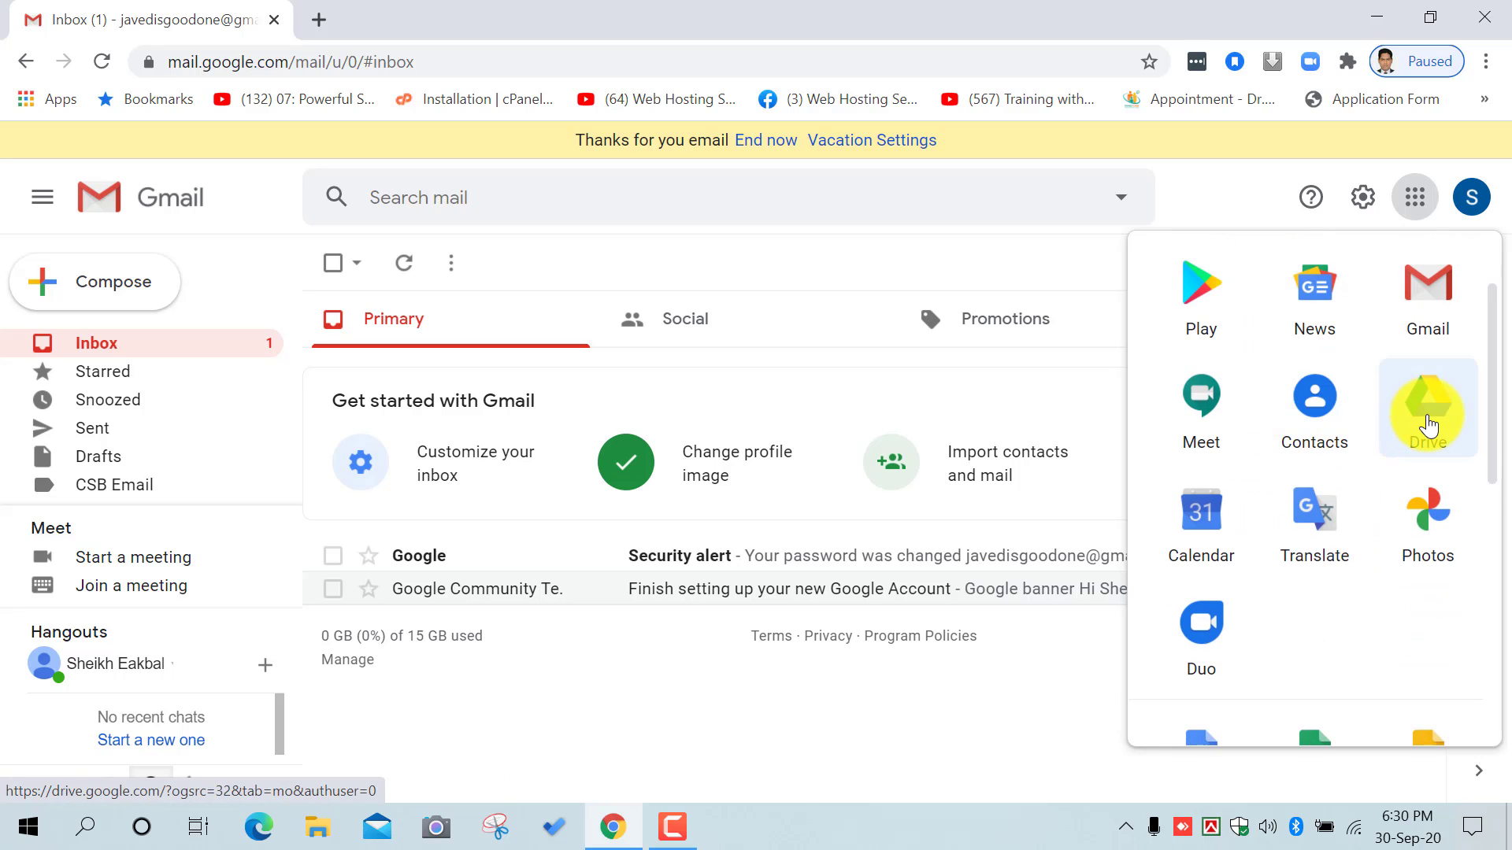
click(1429, 417)
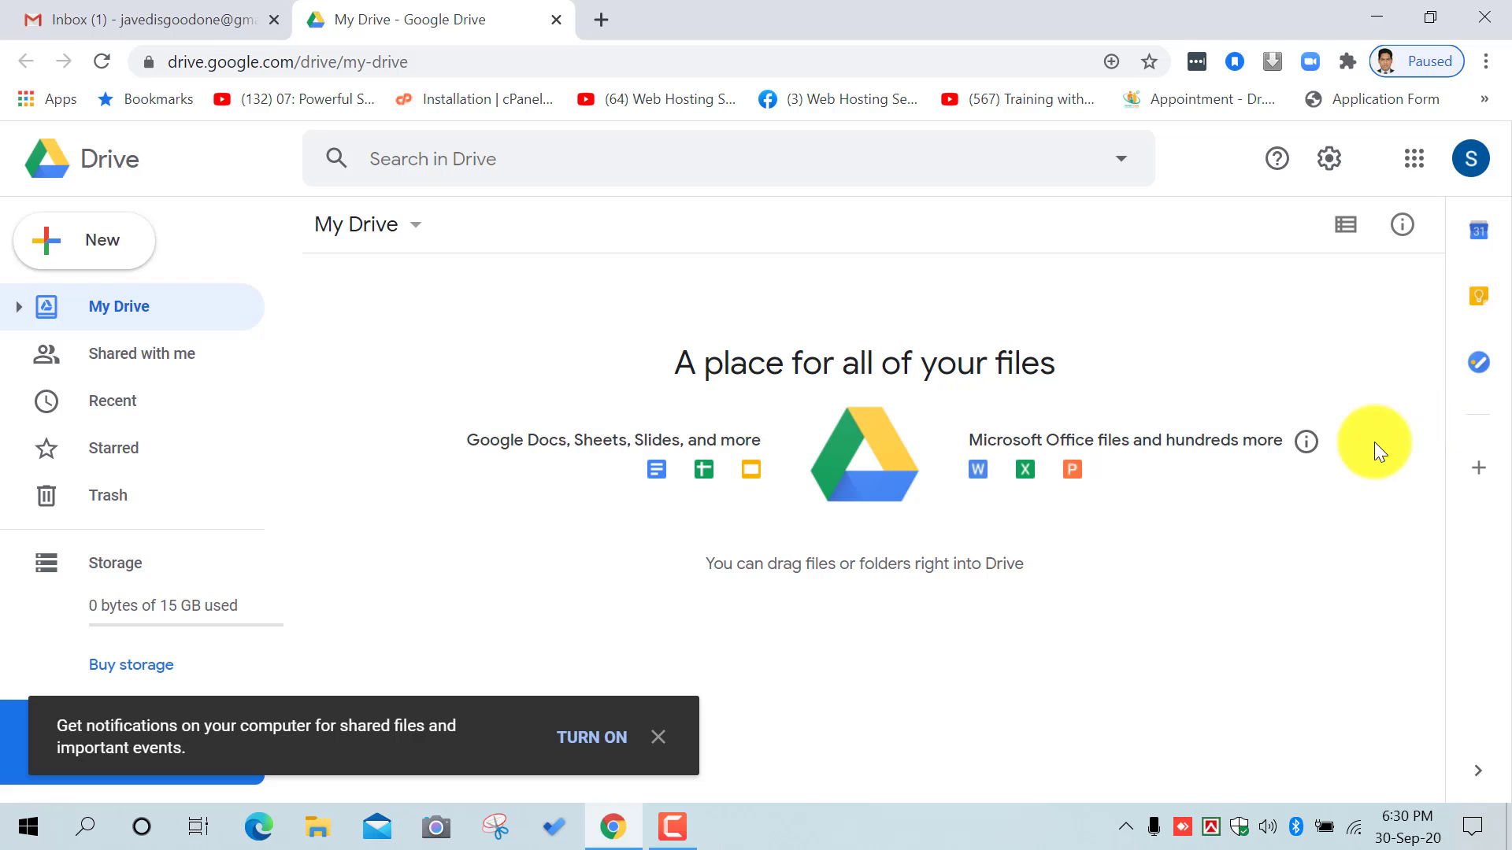
Step: Close the Drive tab and reopen Google Drive from the apps grid
click(556, 20)
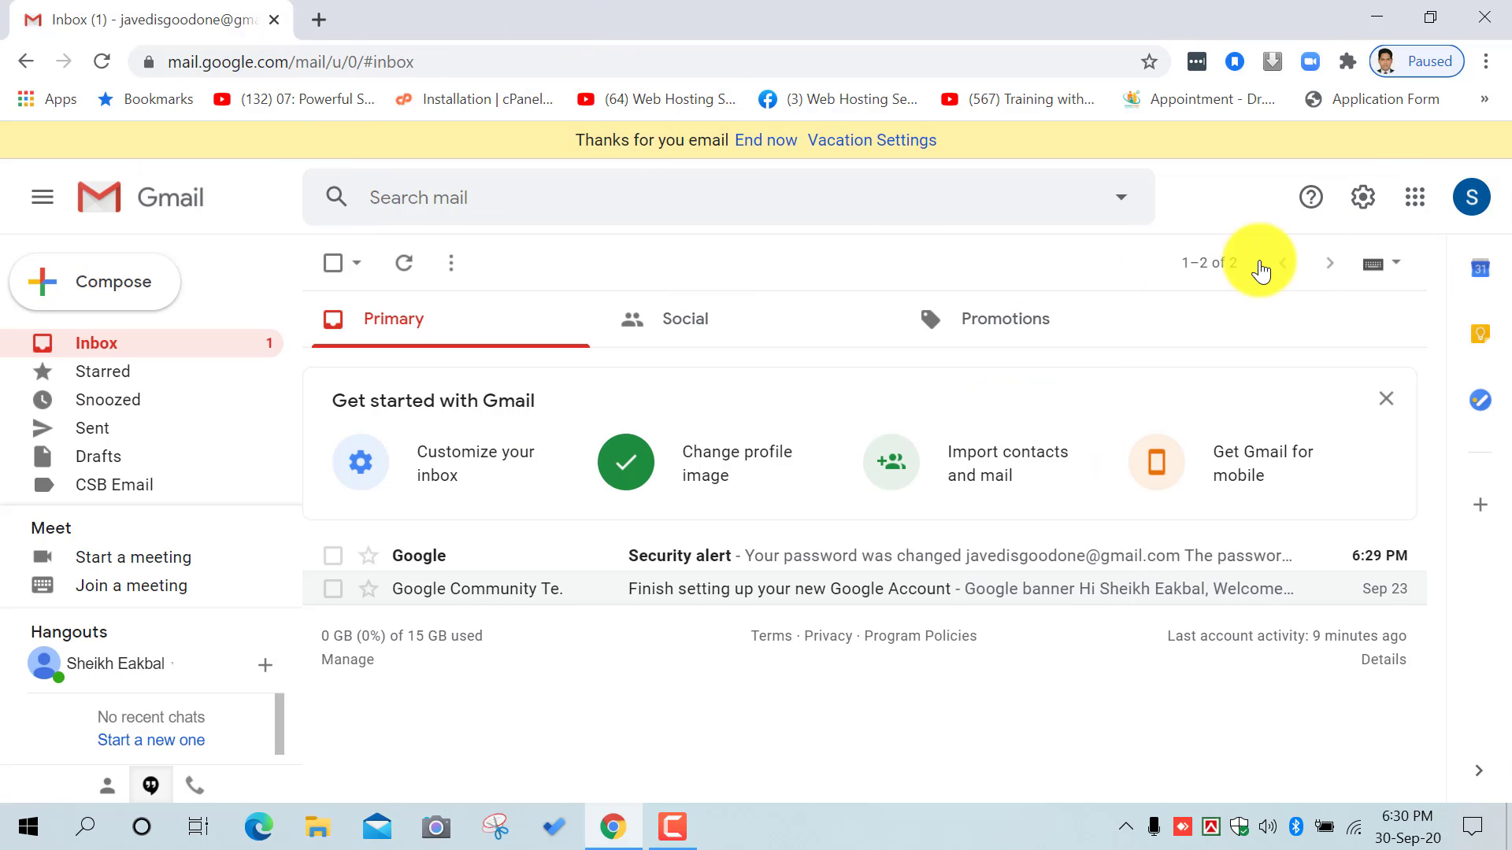
click(1413, 196)
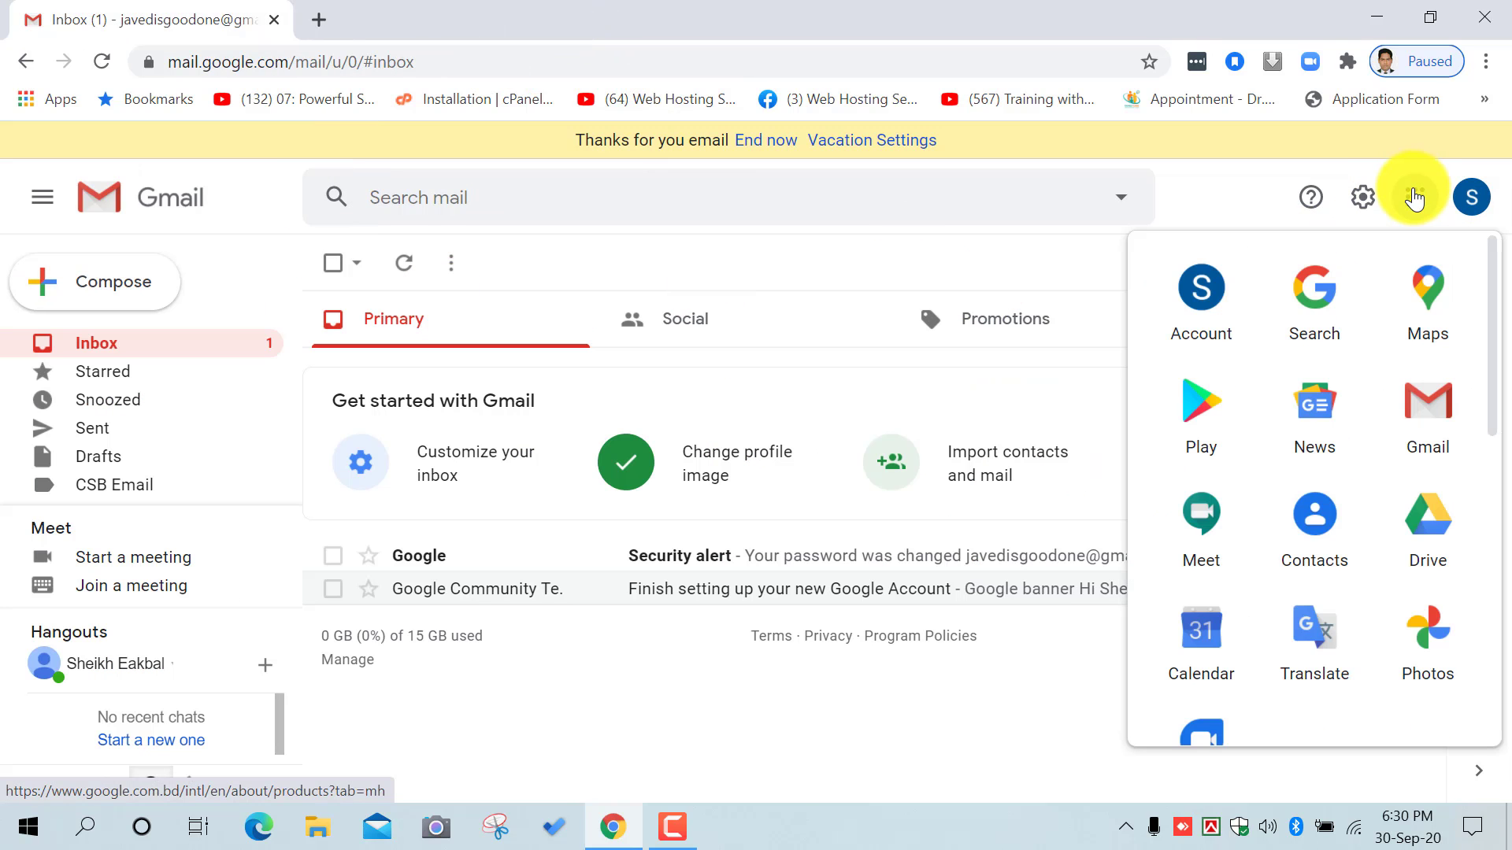
click(1421, 544)
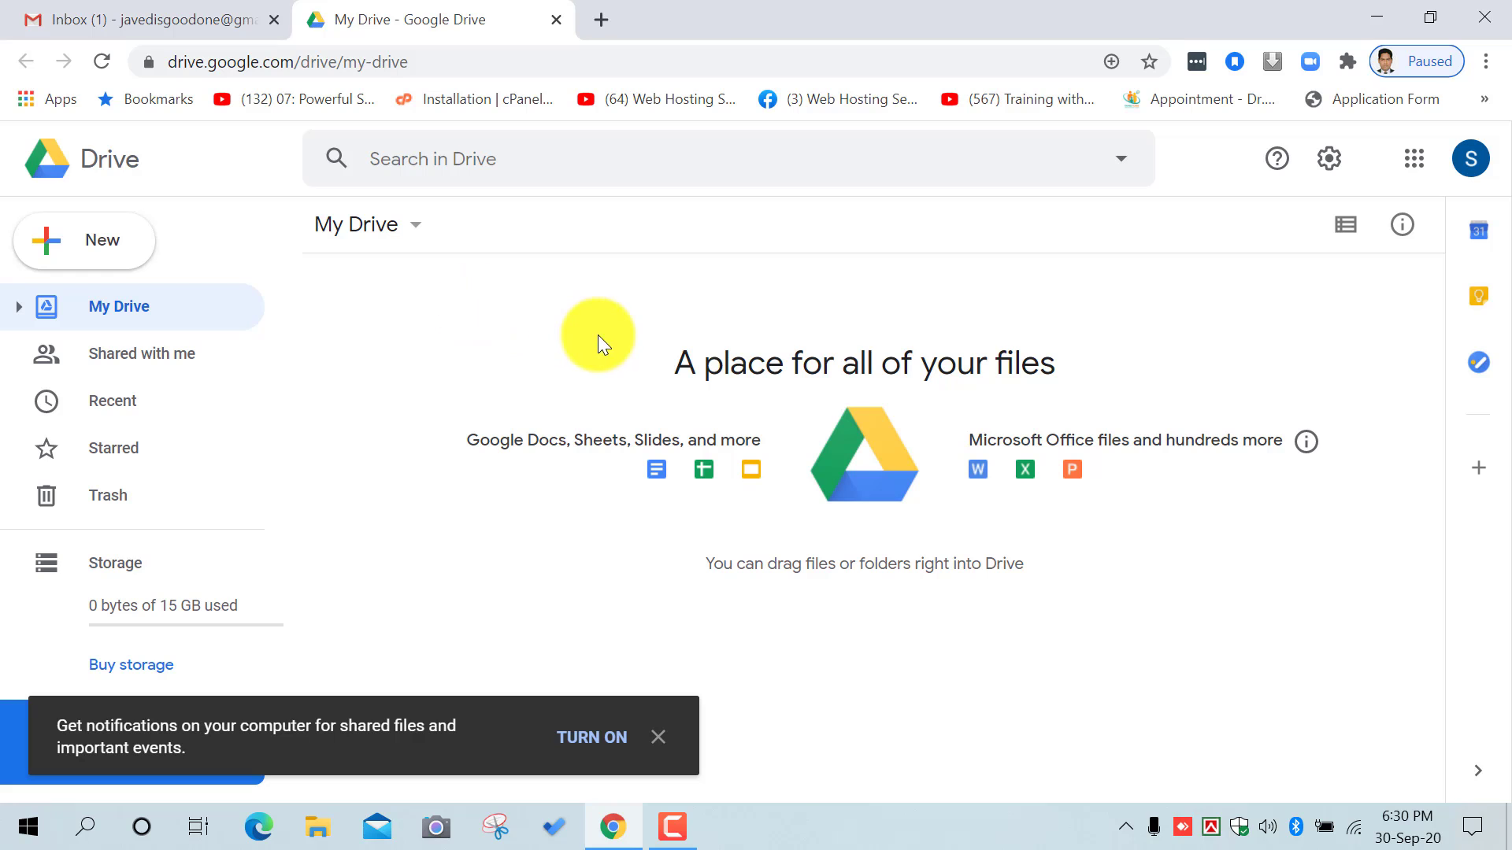
Step: Upload New Microsoft Word Document.docx from the Online Course & exam doc folder
right_click(560, 343)
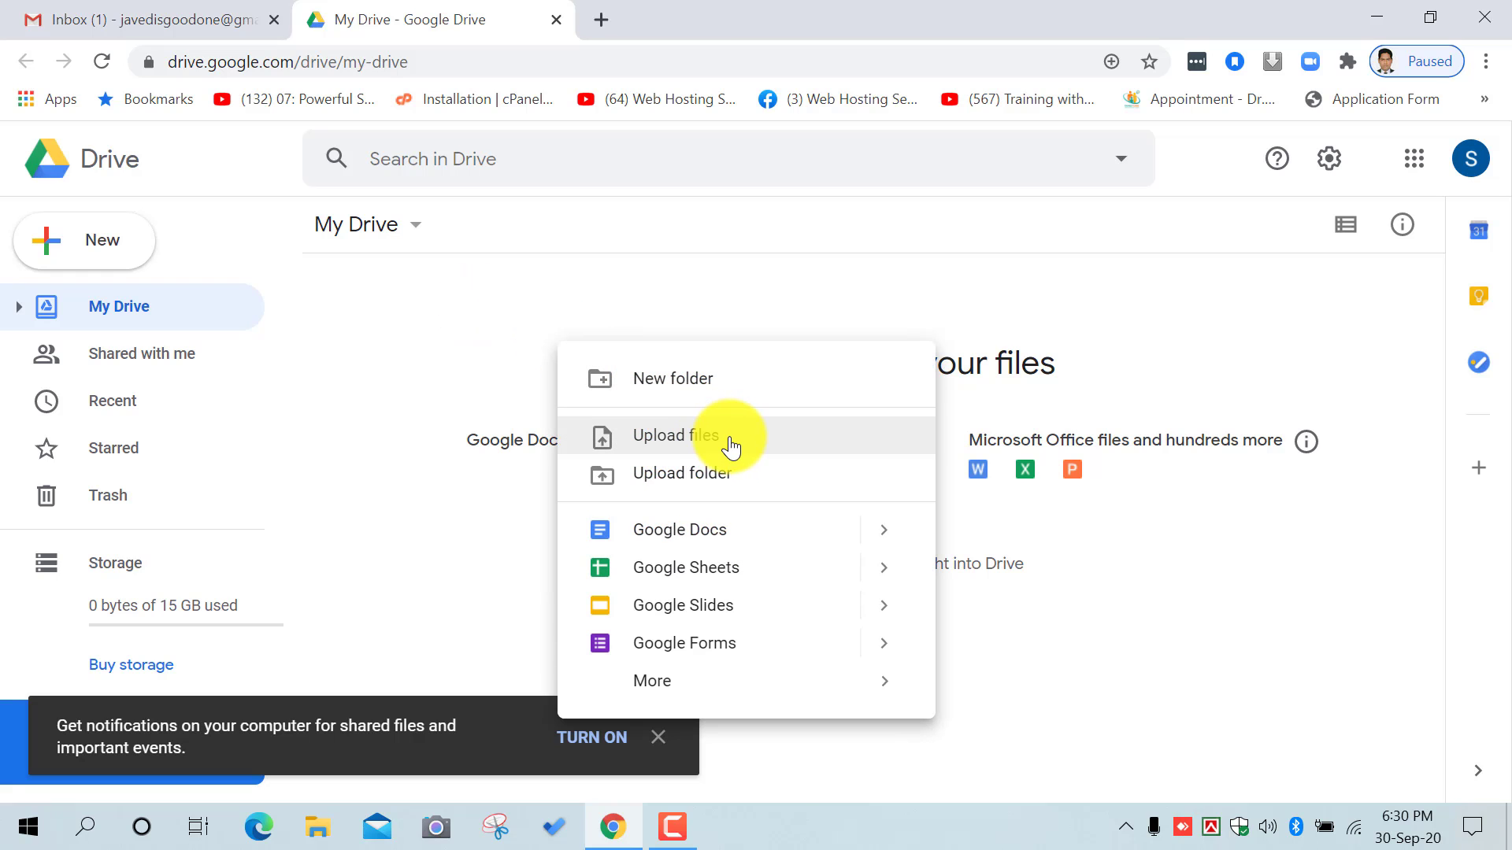
click(452, 395)
right_click(452, 395)
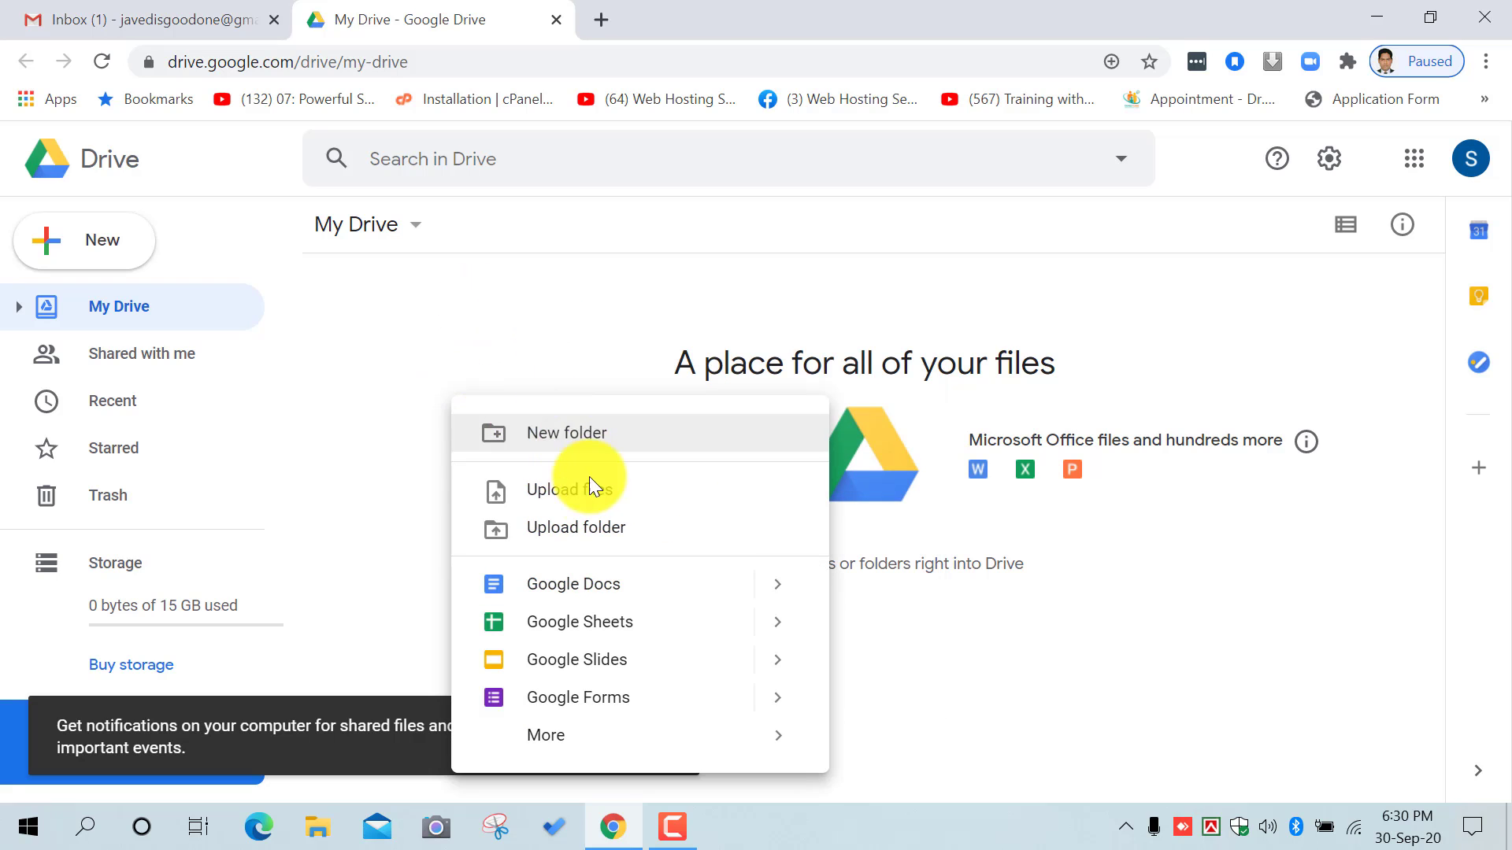
click(626, 497)
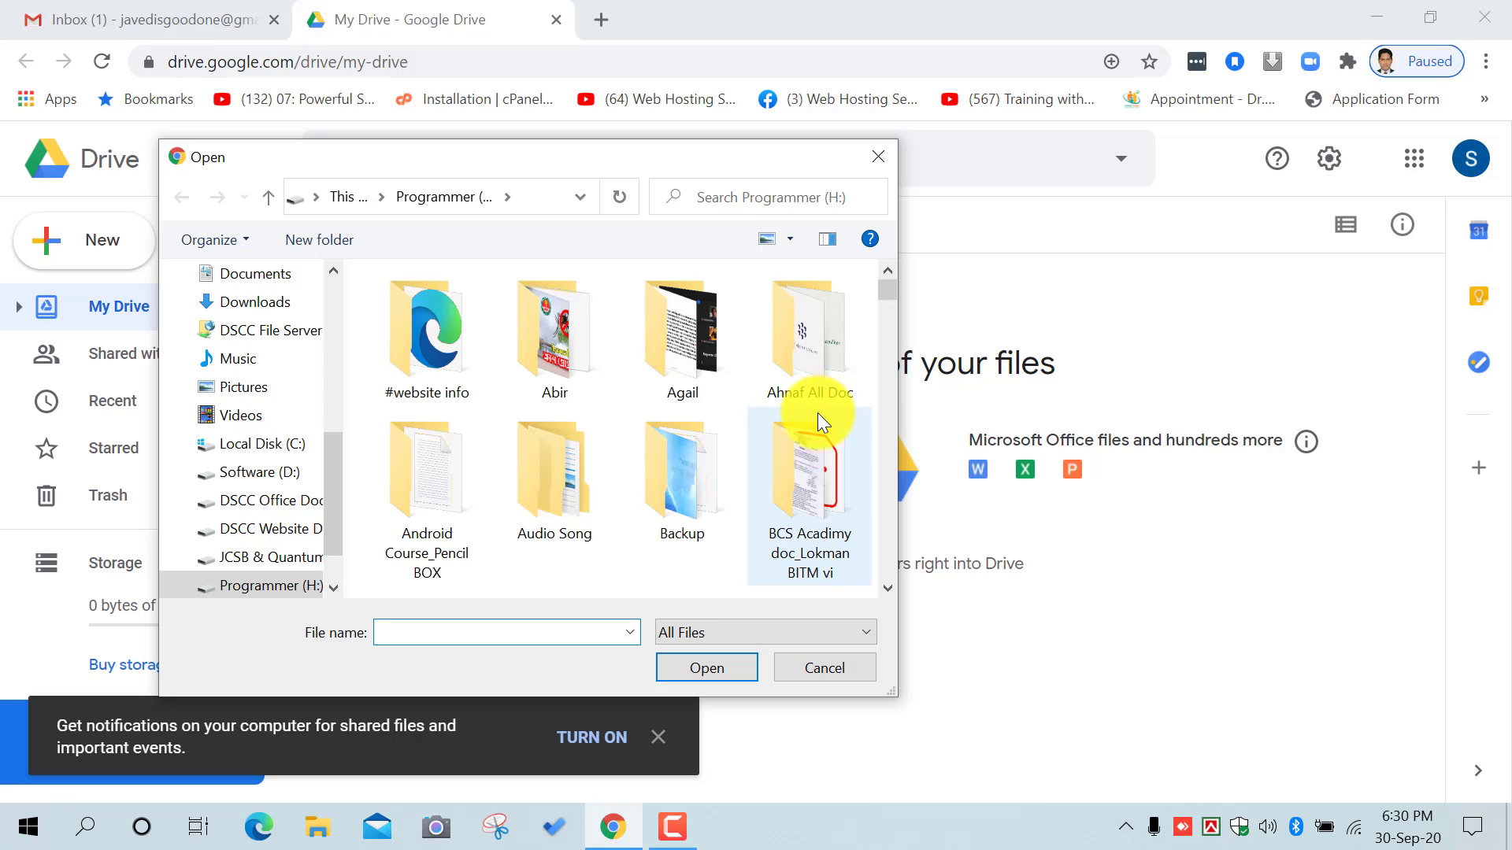
scroll(817, 413, down, 10)
scroll(822, 429, down, 2)
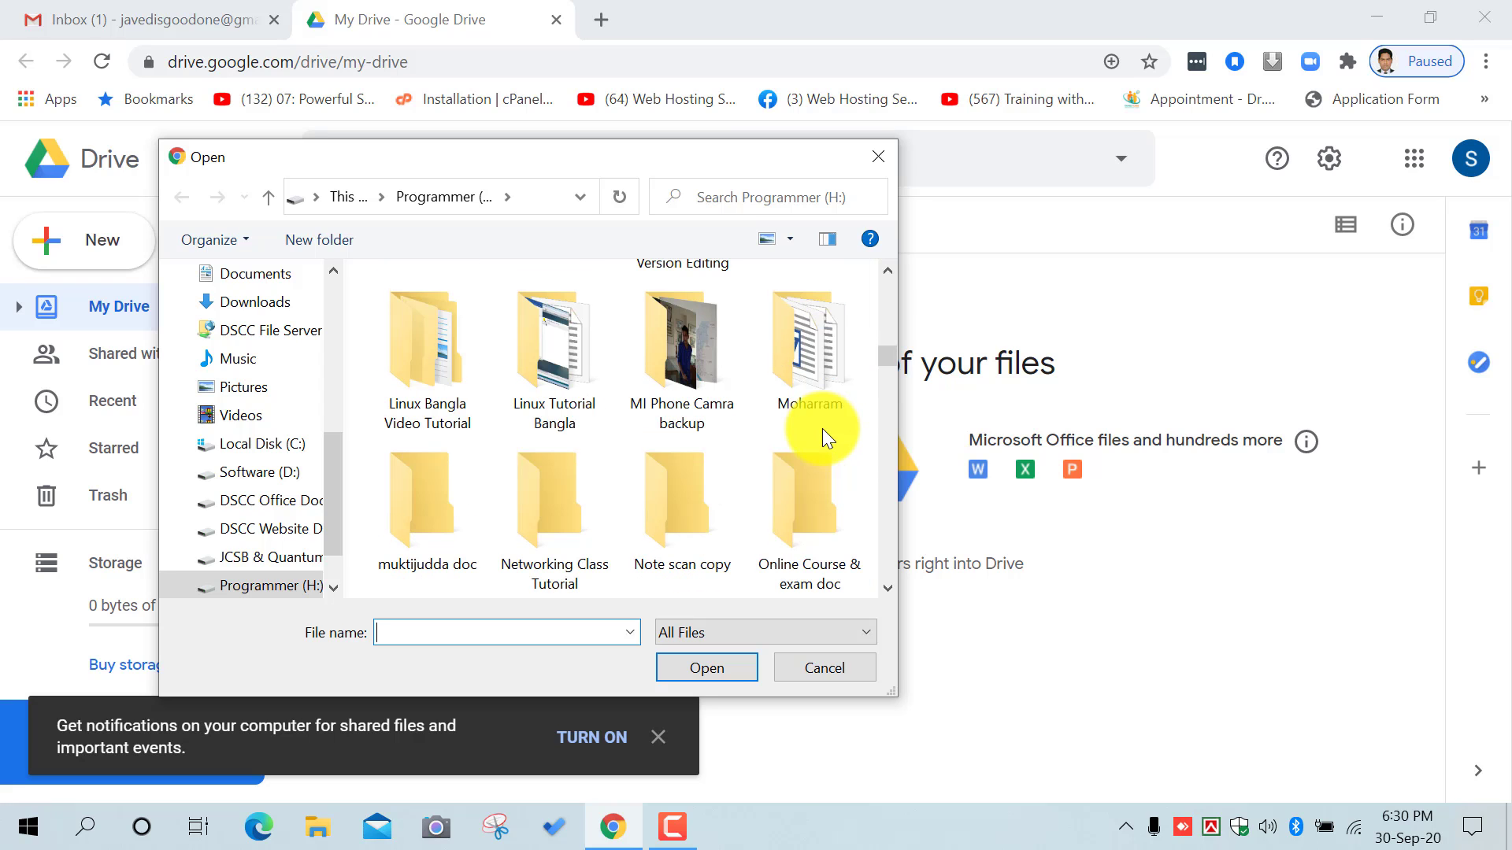
scroll(822, 351, down, 2)
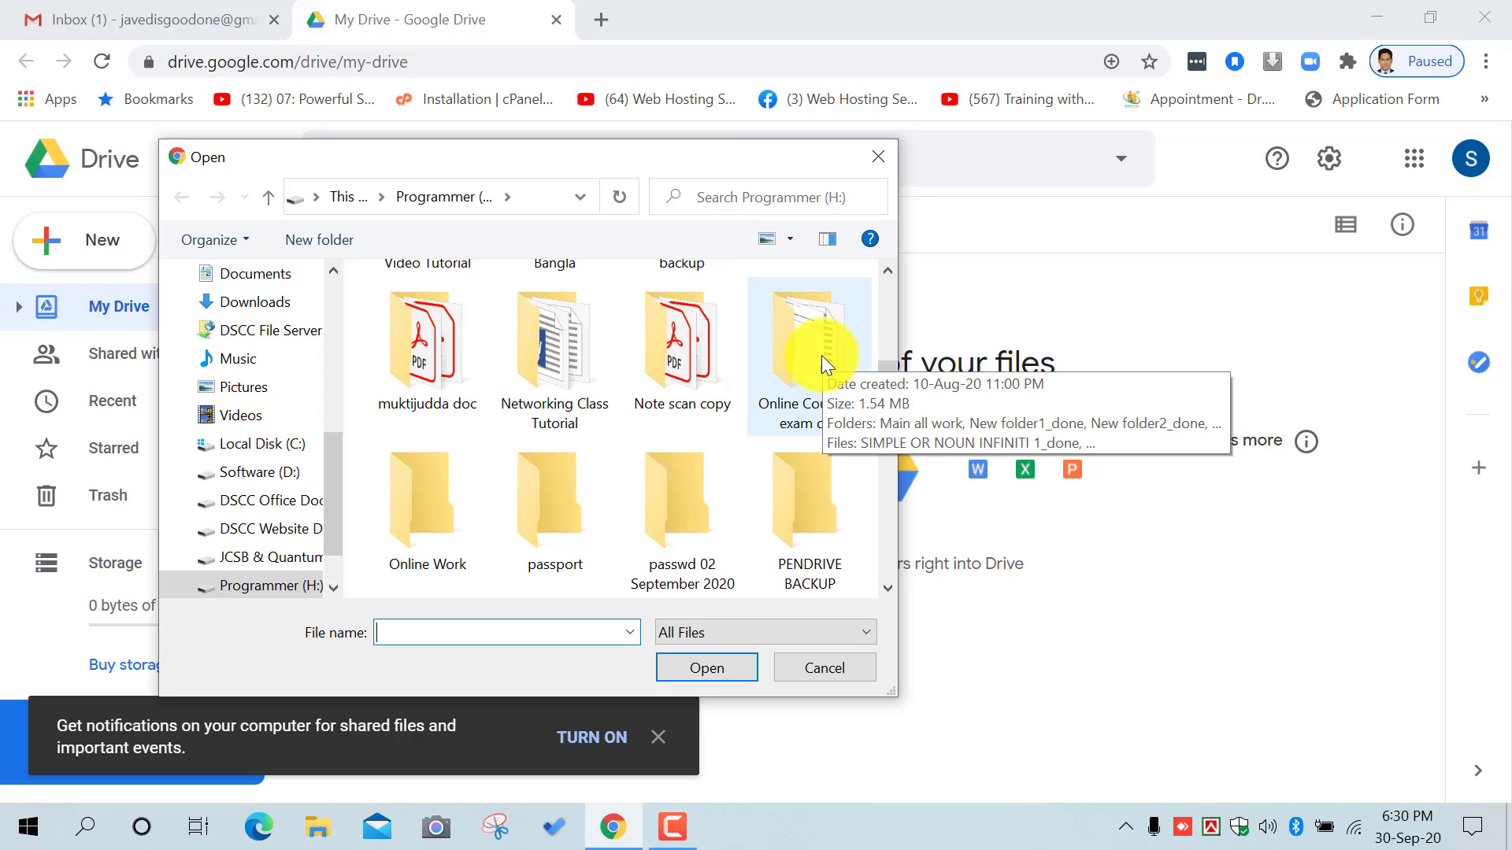
double_click(822, 307)
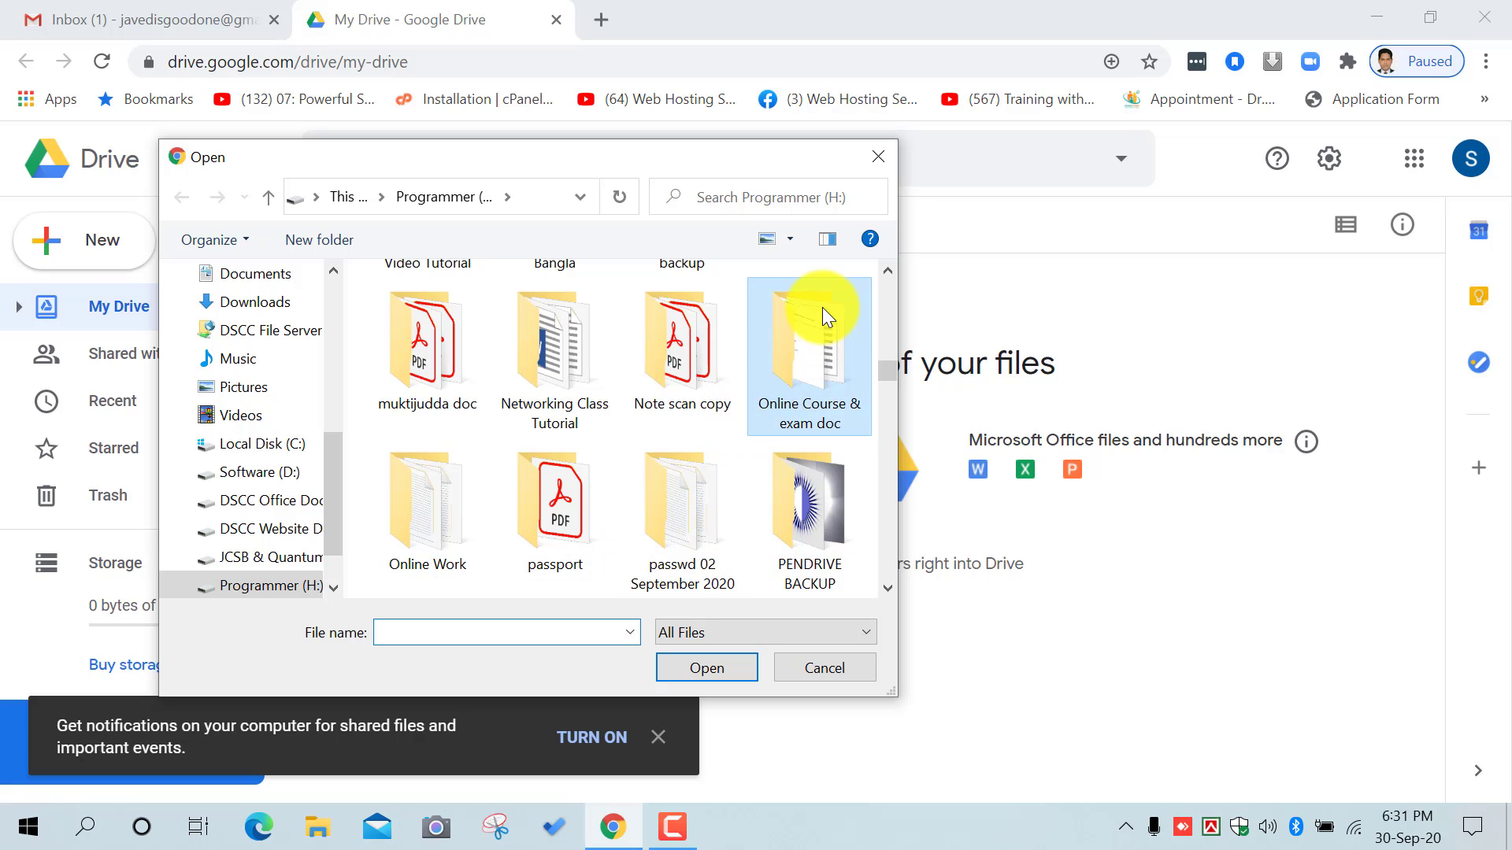
double_click(430, 344)
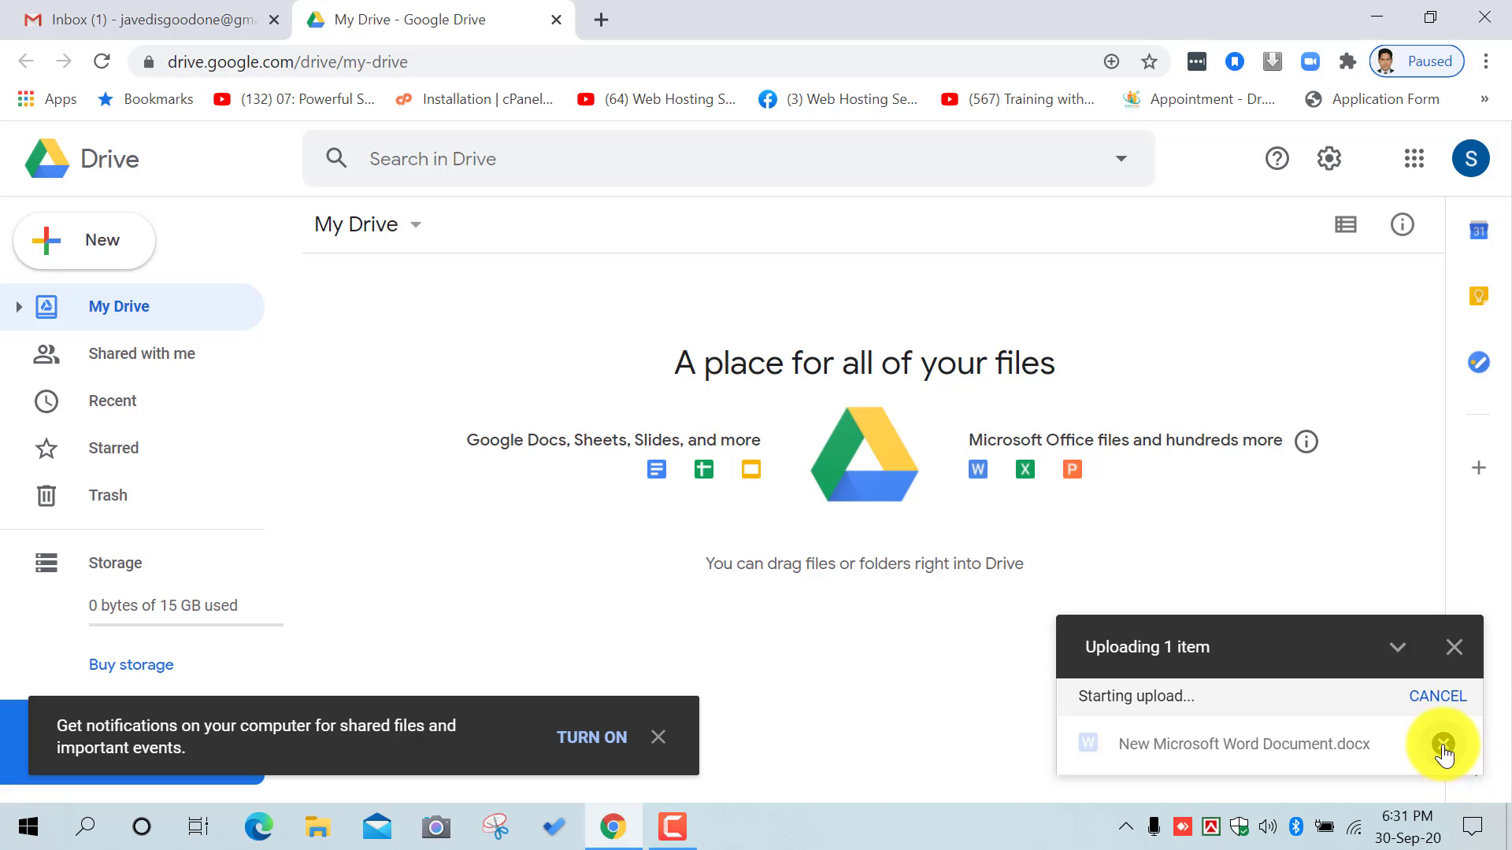
Step: Upload the Computer Hardware class folder with its 5 files from the Programmer (H:) drive
click(1453, 684)
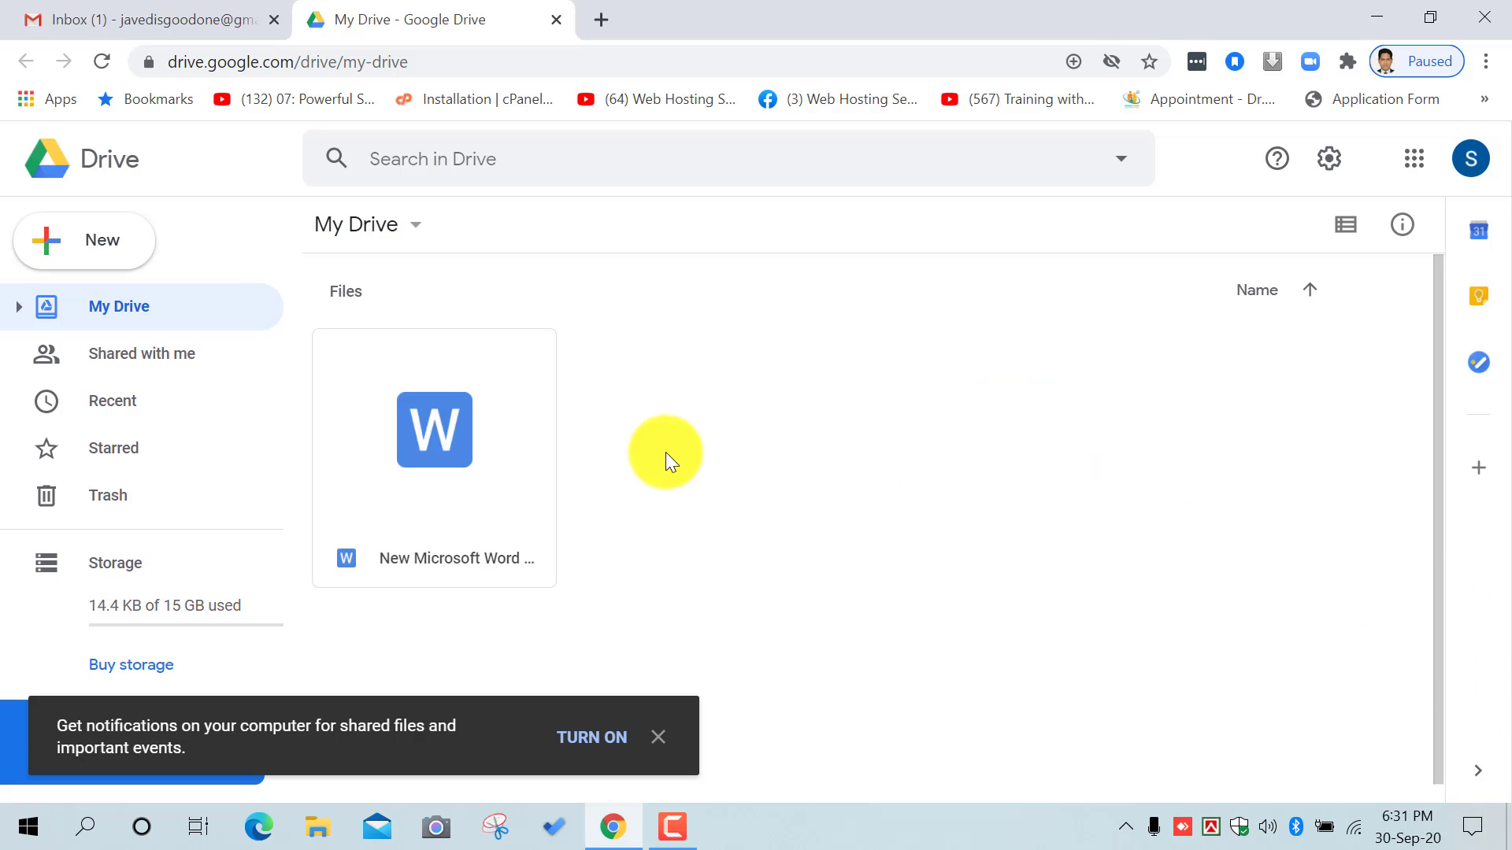
scroll(727, 508, down, 1)
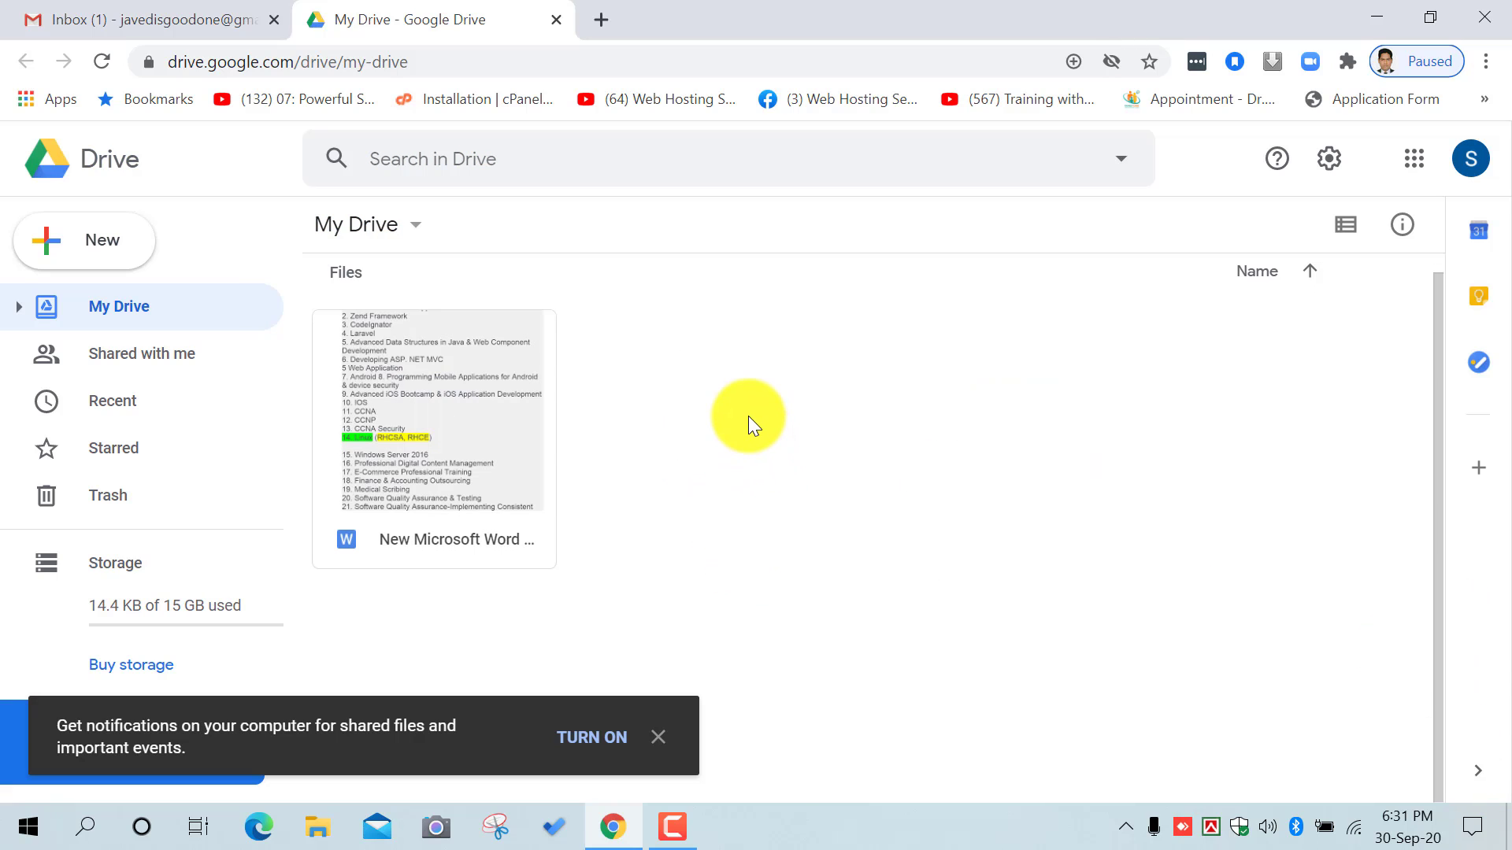
right_click(751, 386)
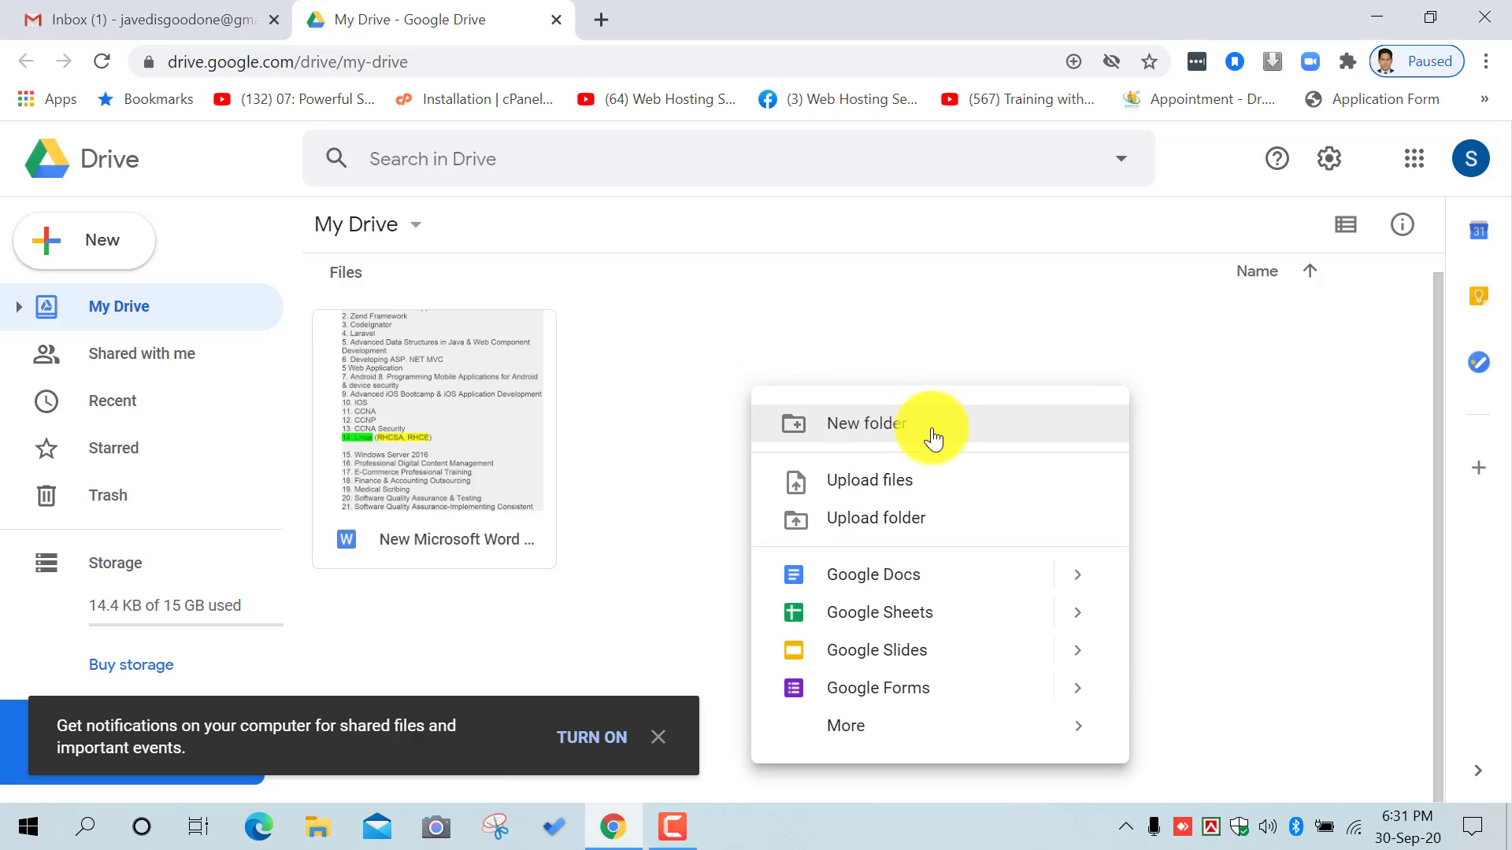
click(935, 516)
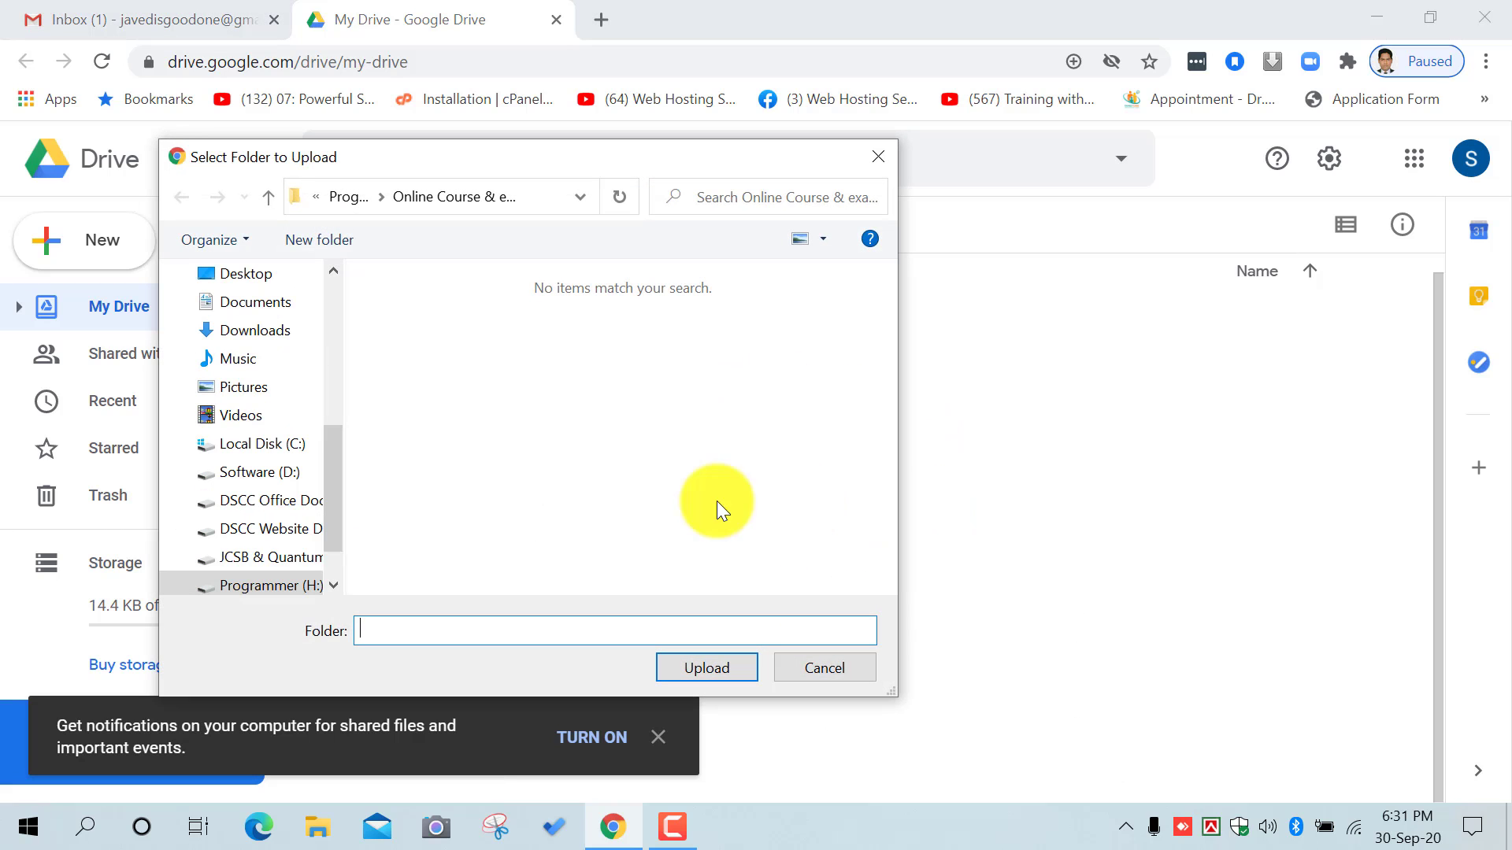
click(270, 195)
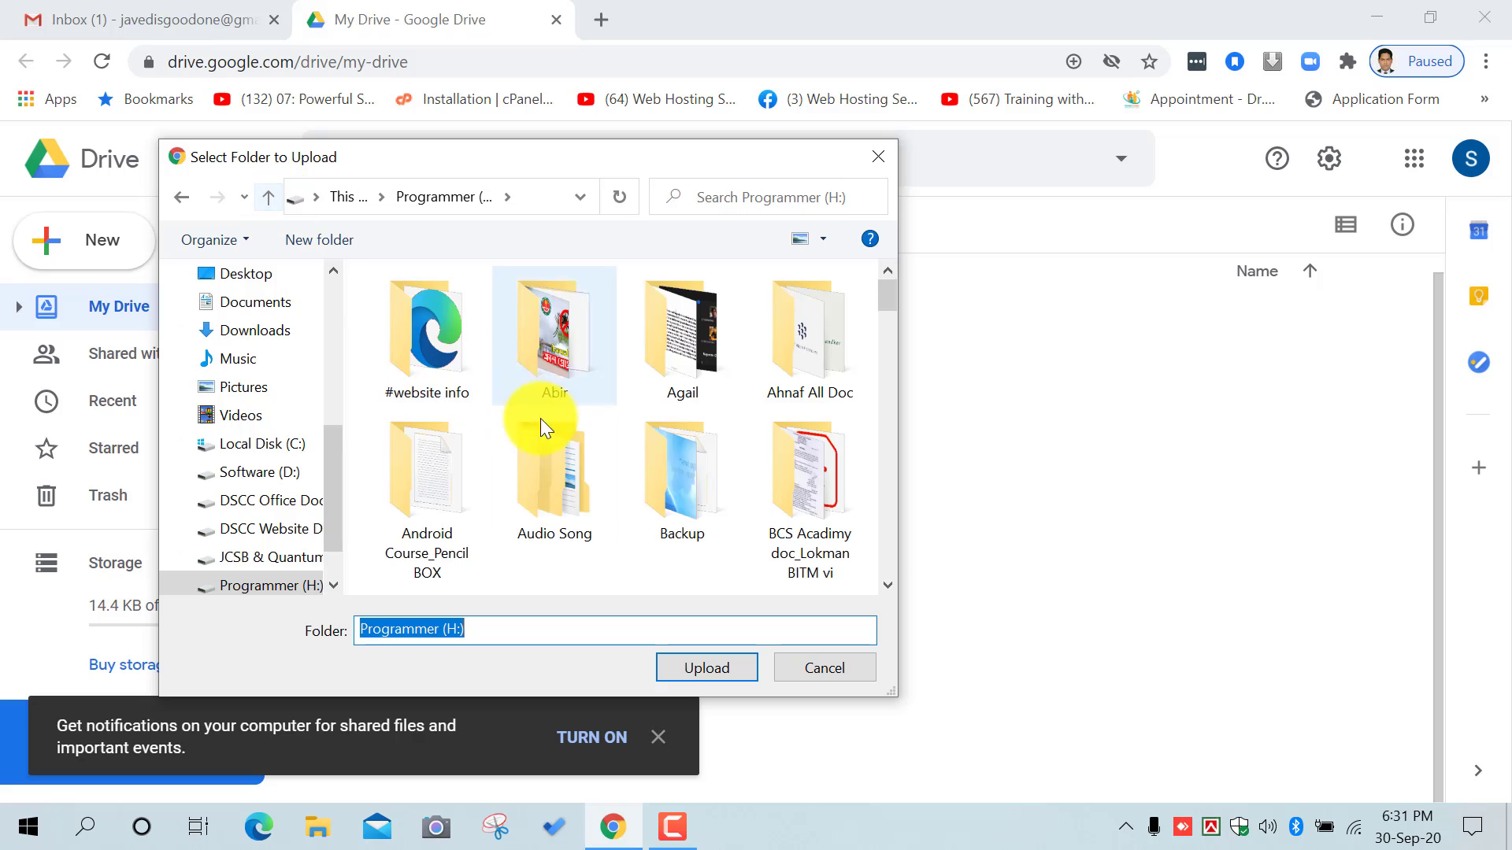
double_click(805, 488)
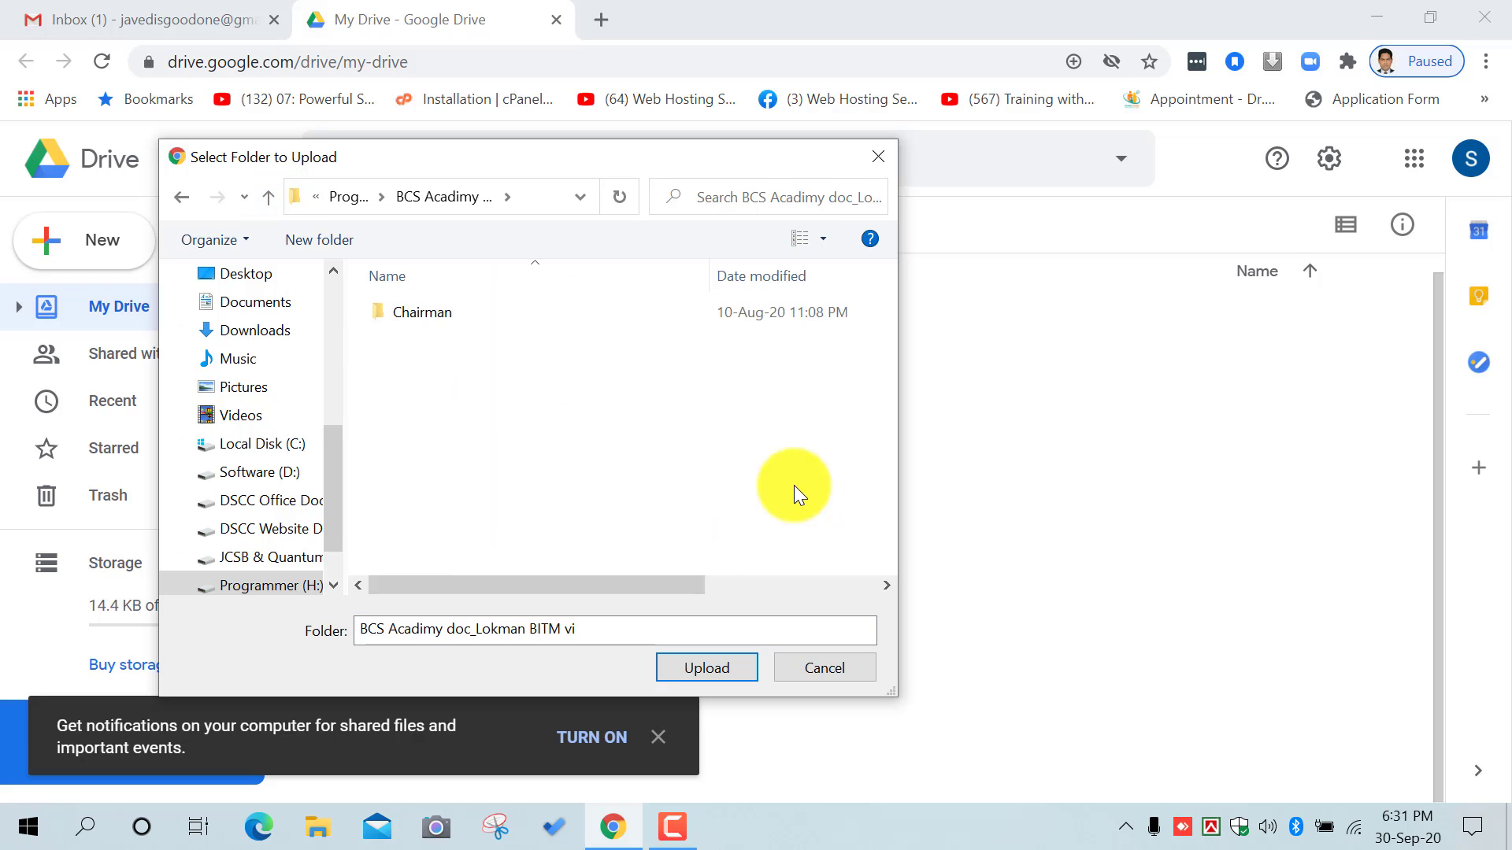
click(267, 197)
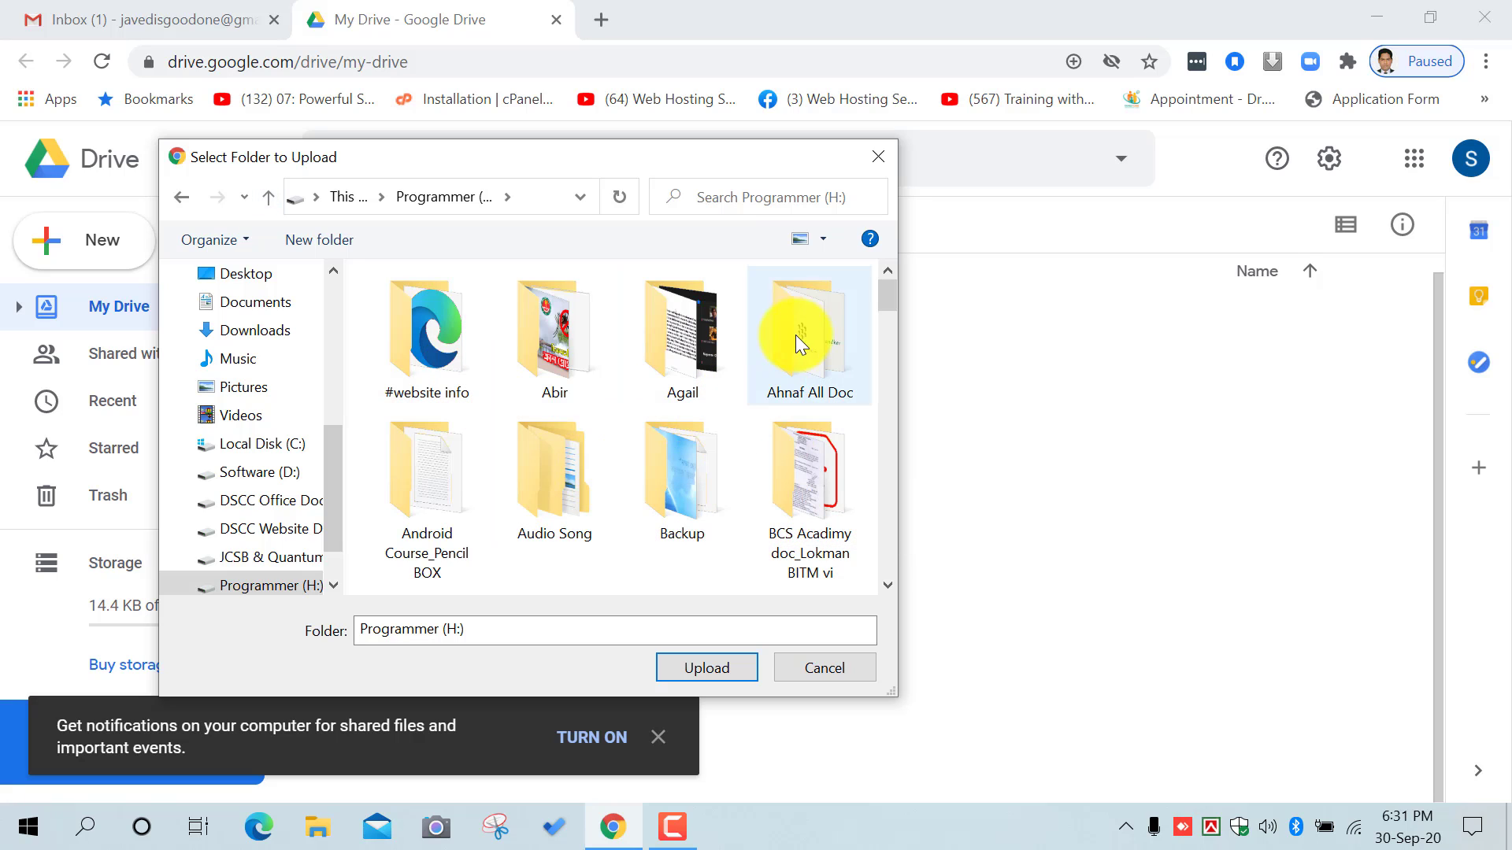
scroll(797, 484, down, 2)
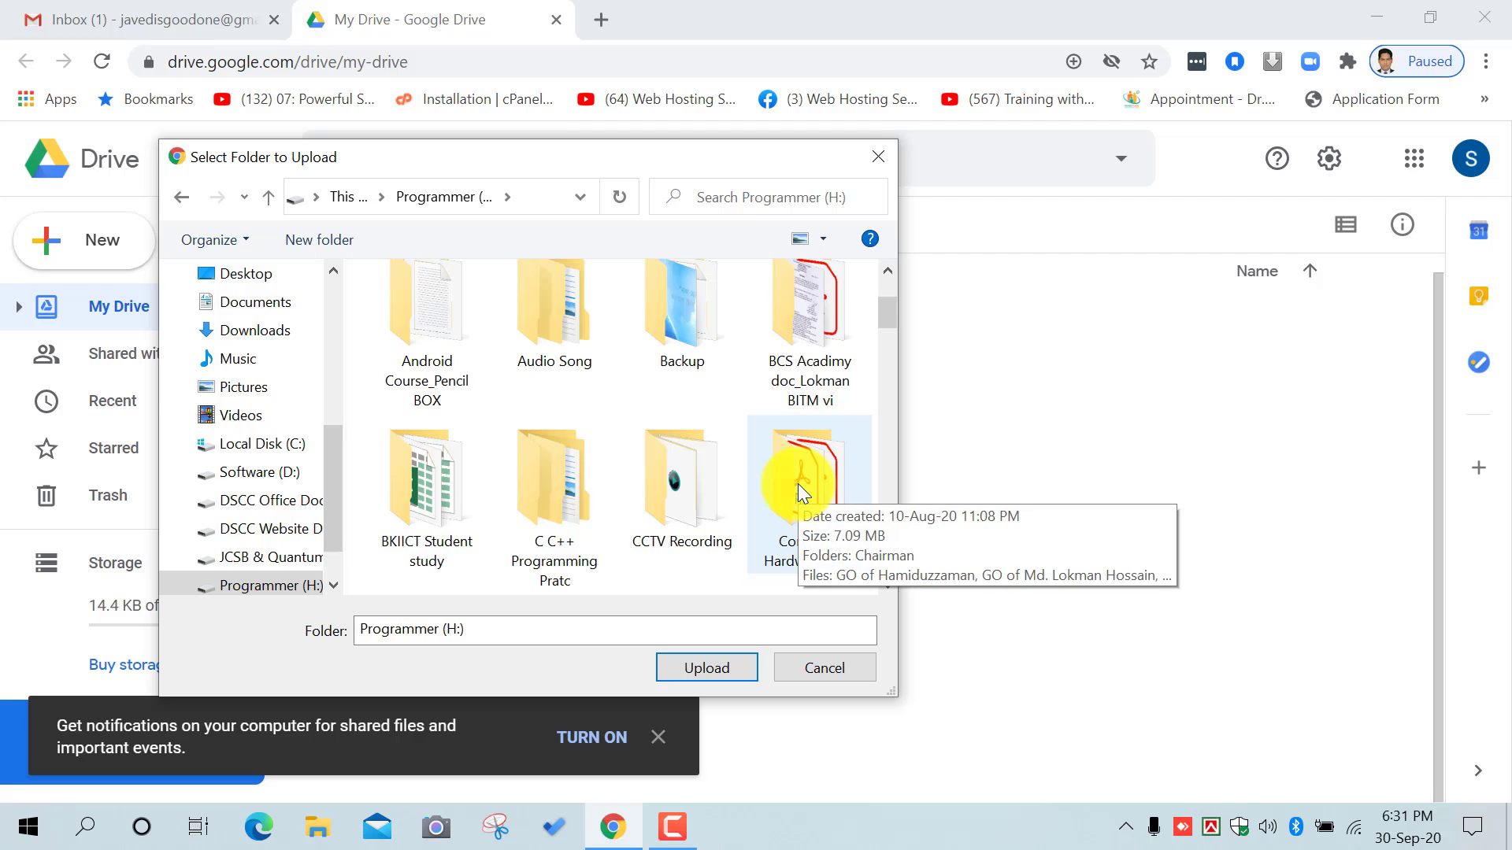
click(789, 347)
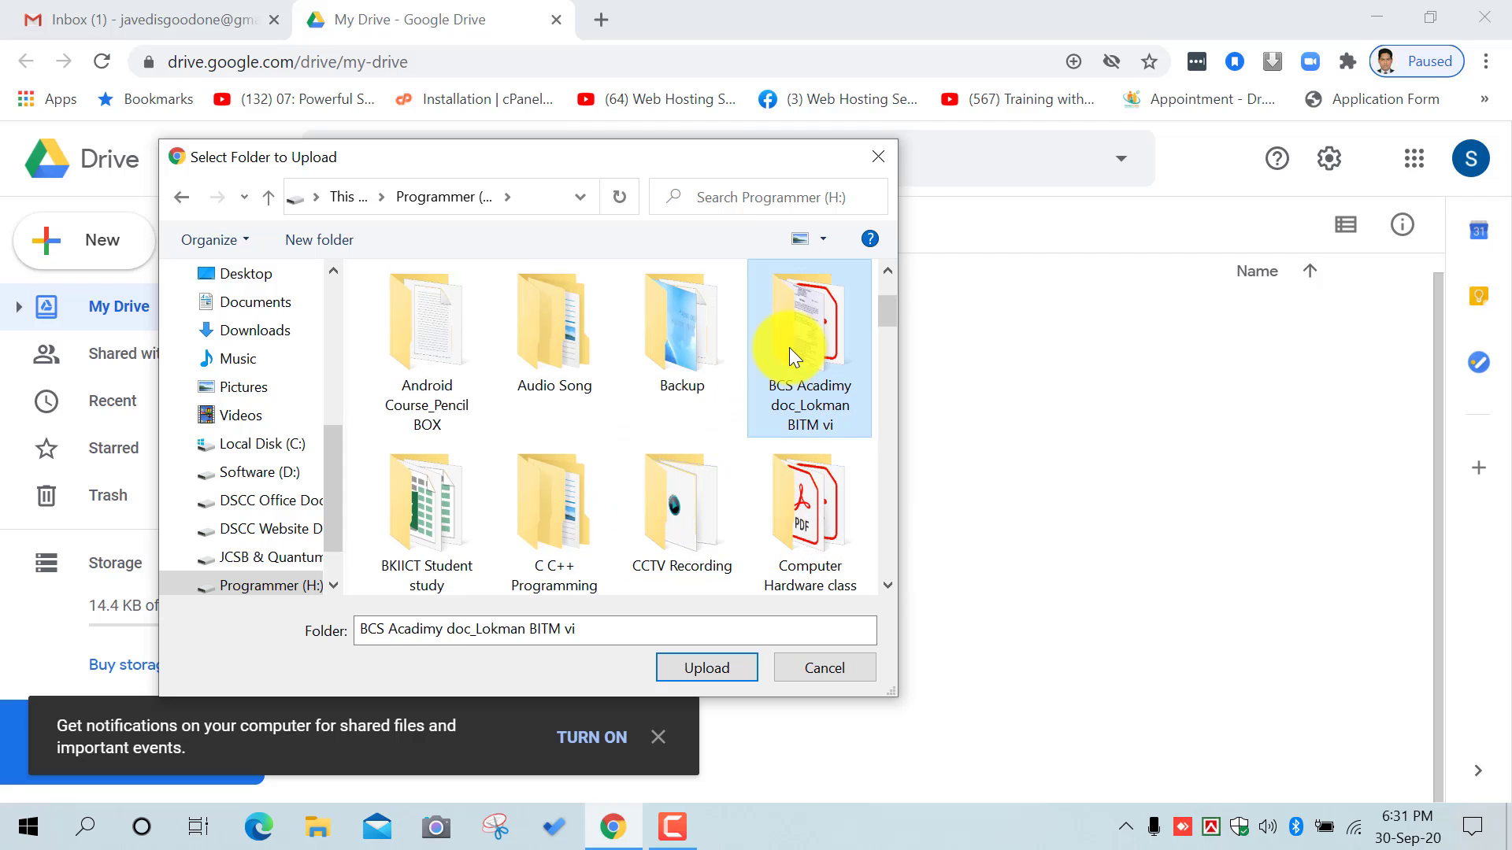
scroll(743, 438, down, 1)
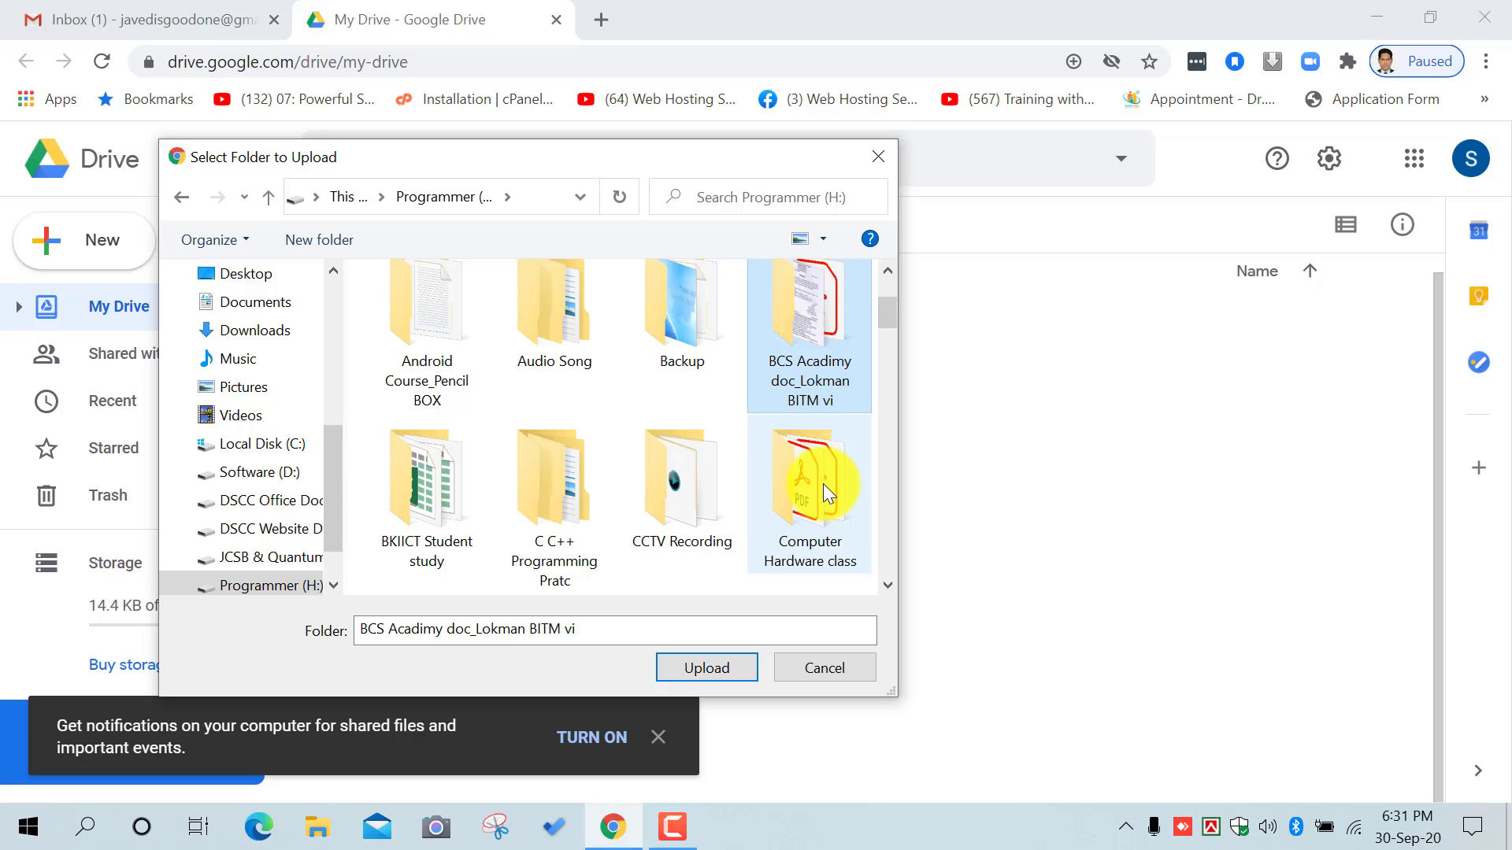
click(824, 483)
click(707, 666)
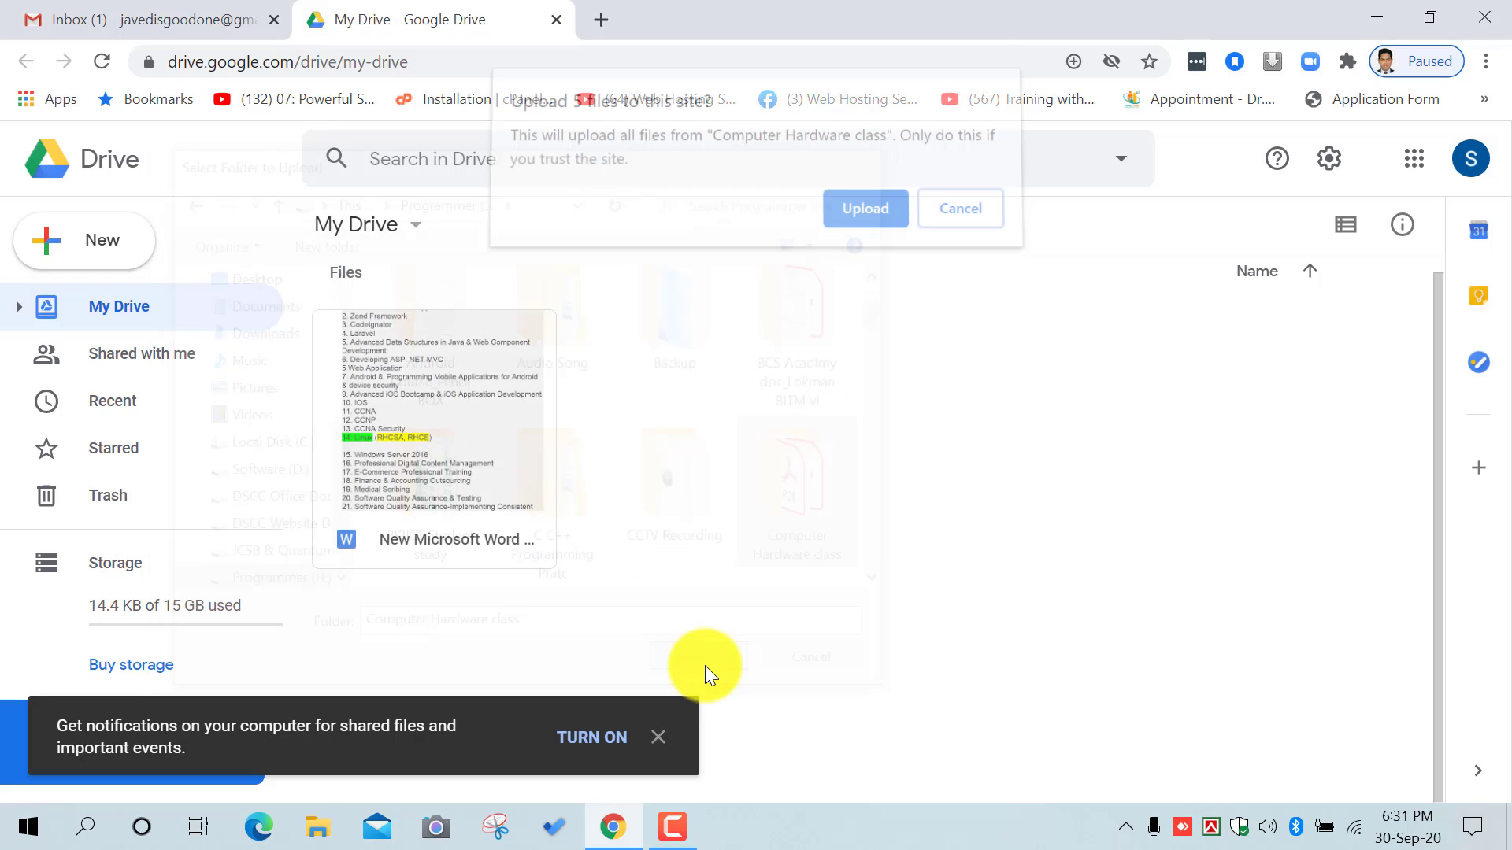
click(856, 221)
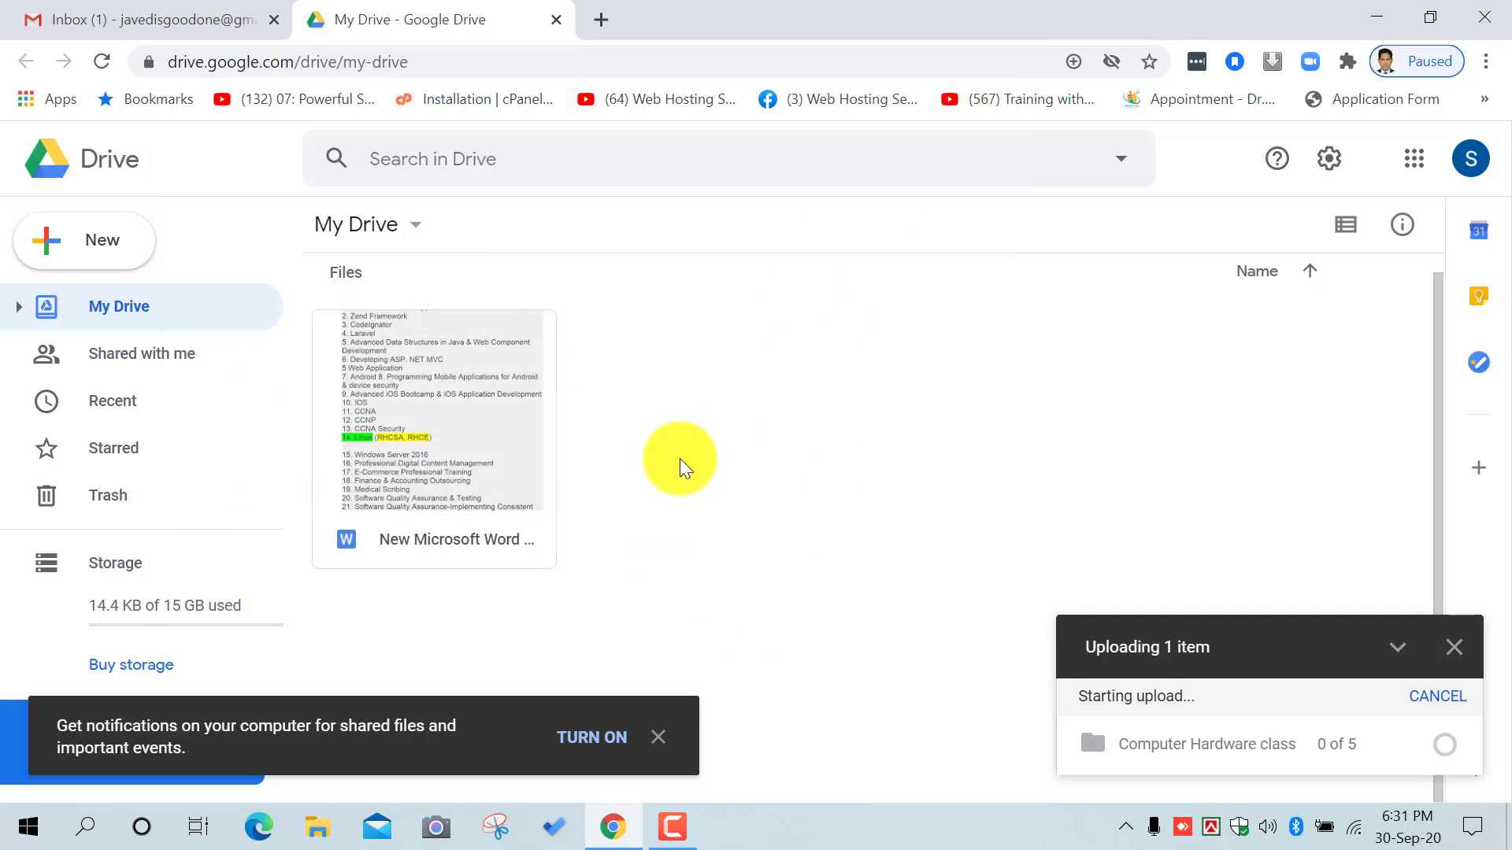
Step: Check the uploaded Word document and Computer Hardware class folder in My Drive
mouse_move(669, 827)
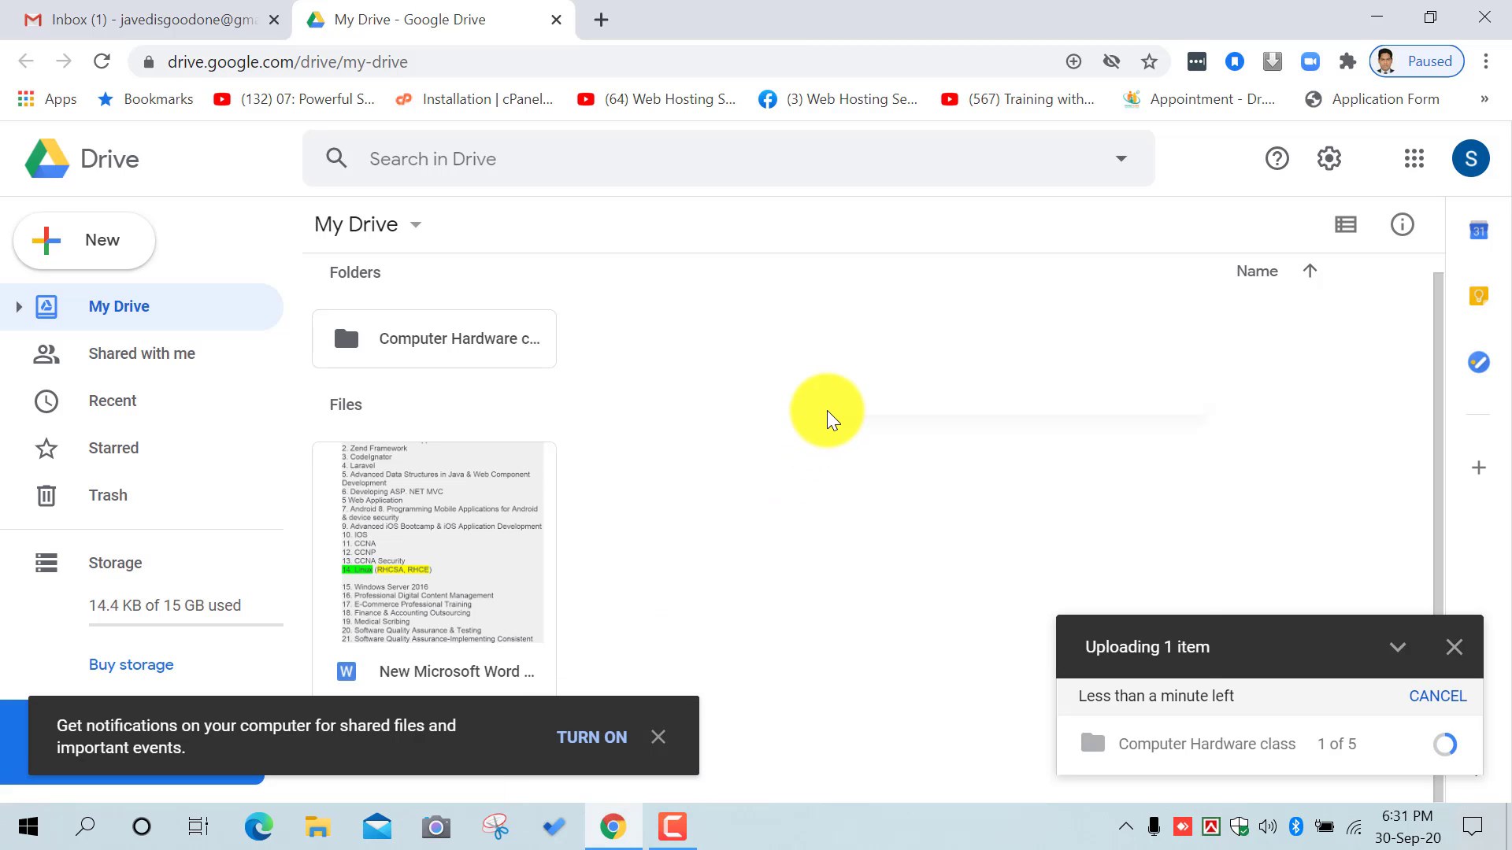
right_click(829, 415)
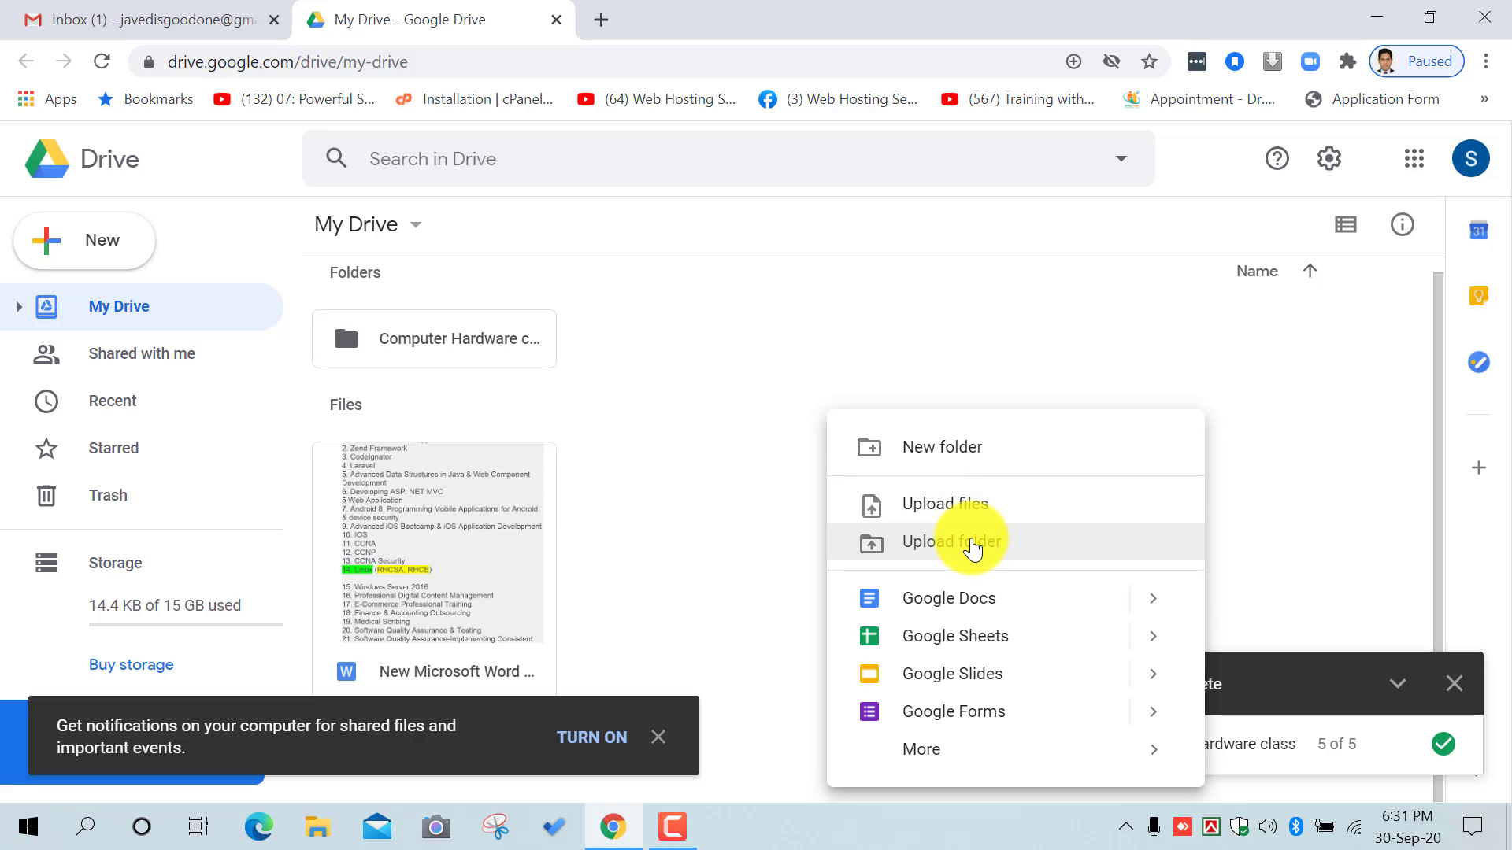
click(698, 462)
click(506, 512)
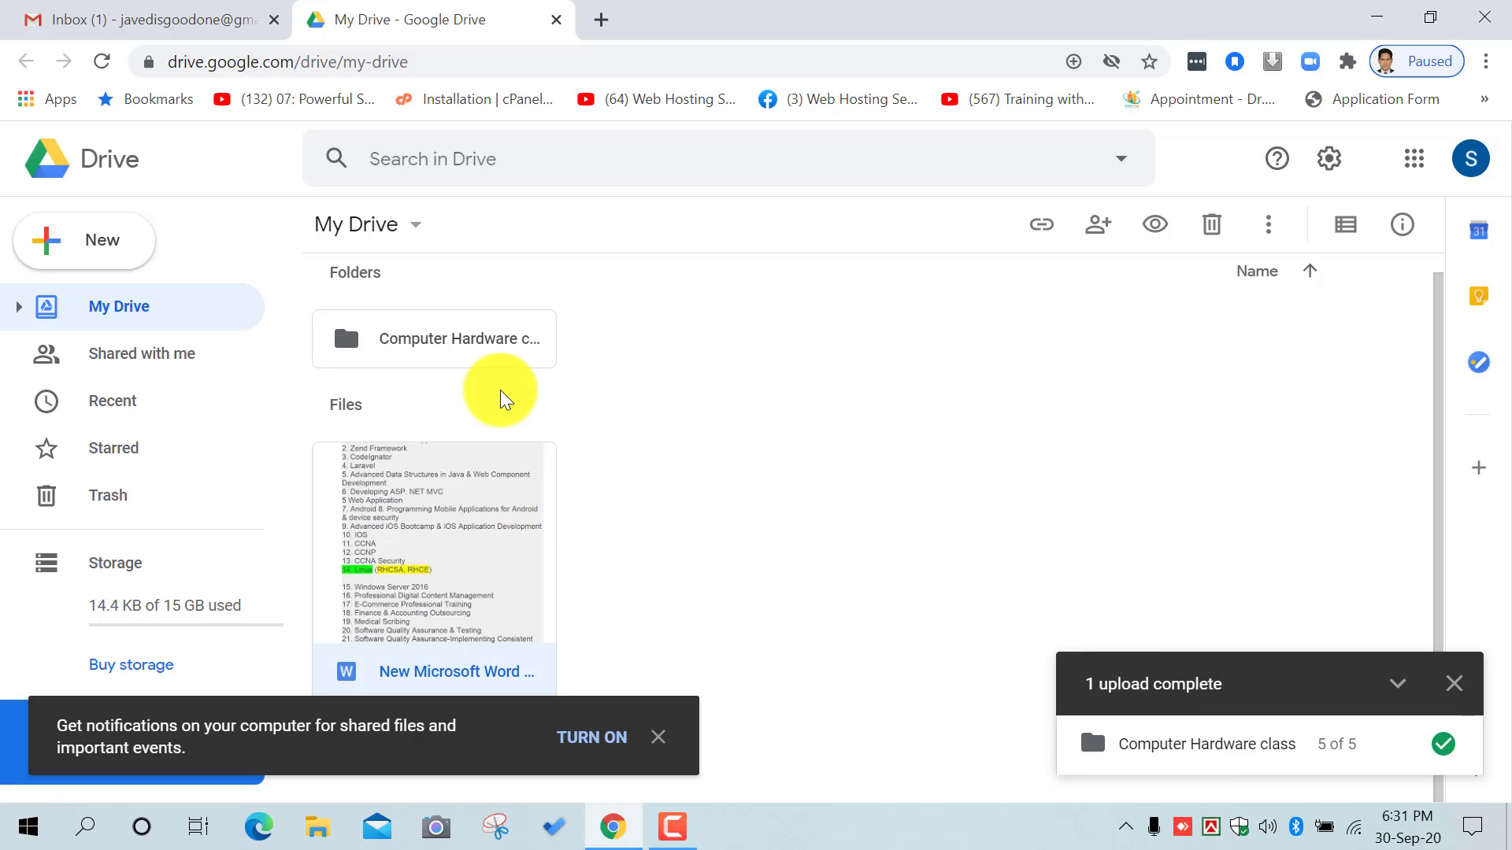
click(499, 356)
click(835, 395)
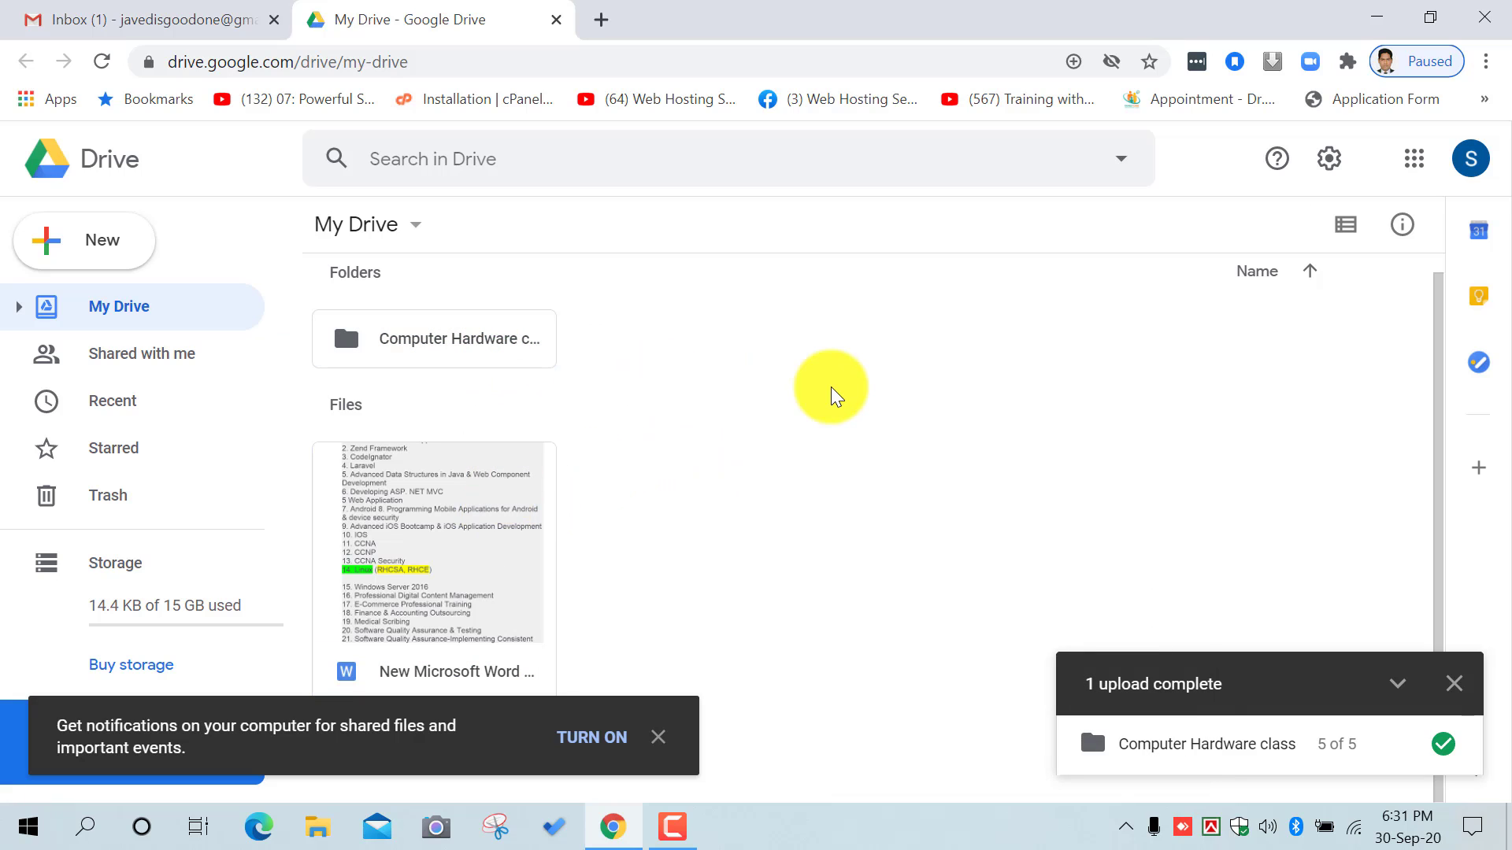
right_click(835, 395)
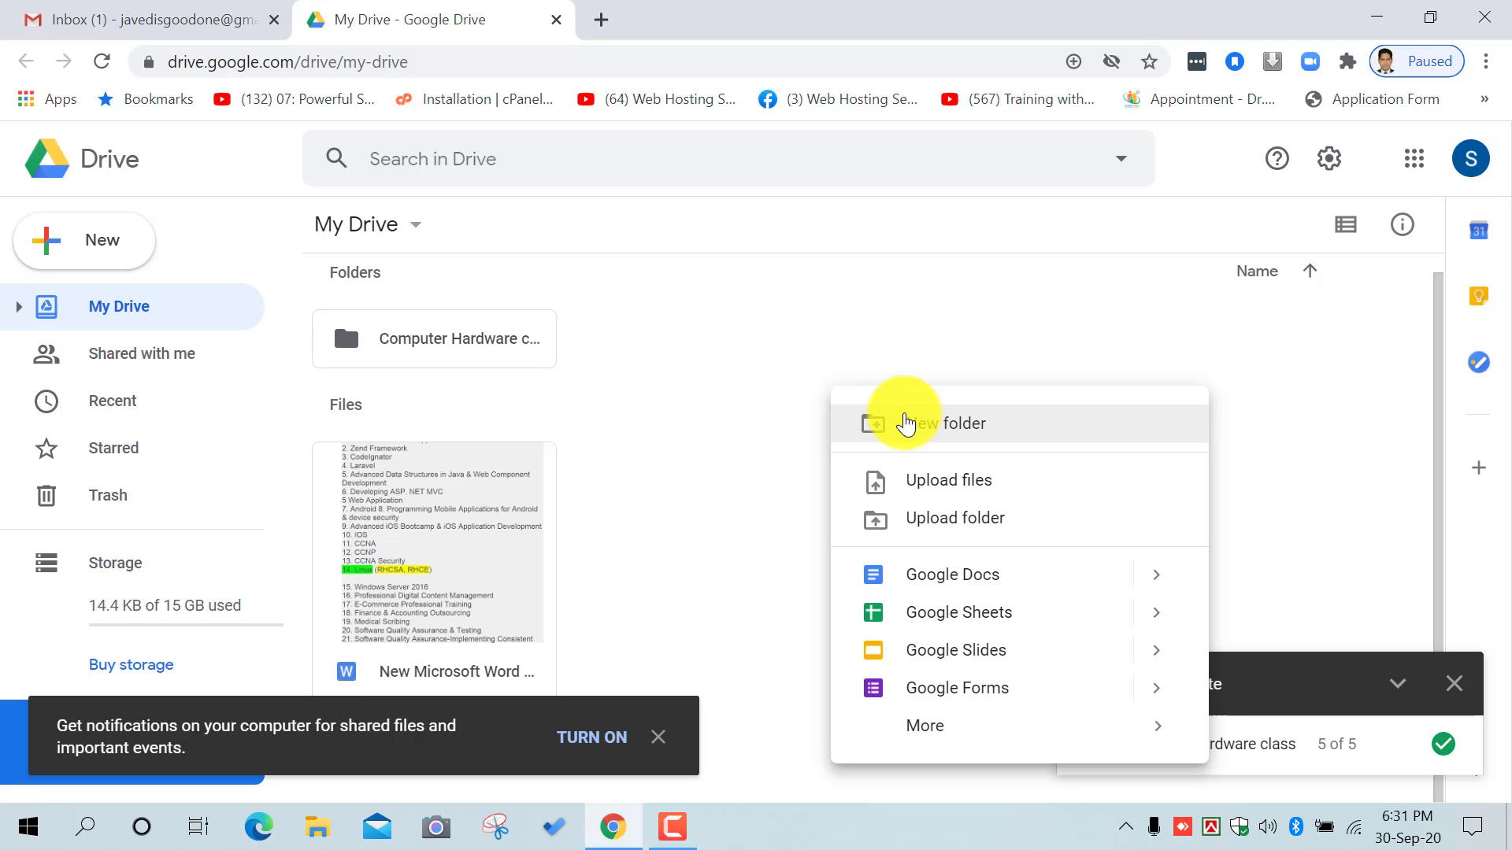
Step: Create a new folder for the owner's personal files
click(906, 423)
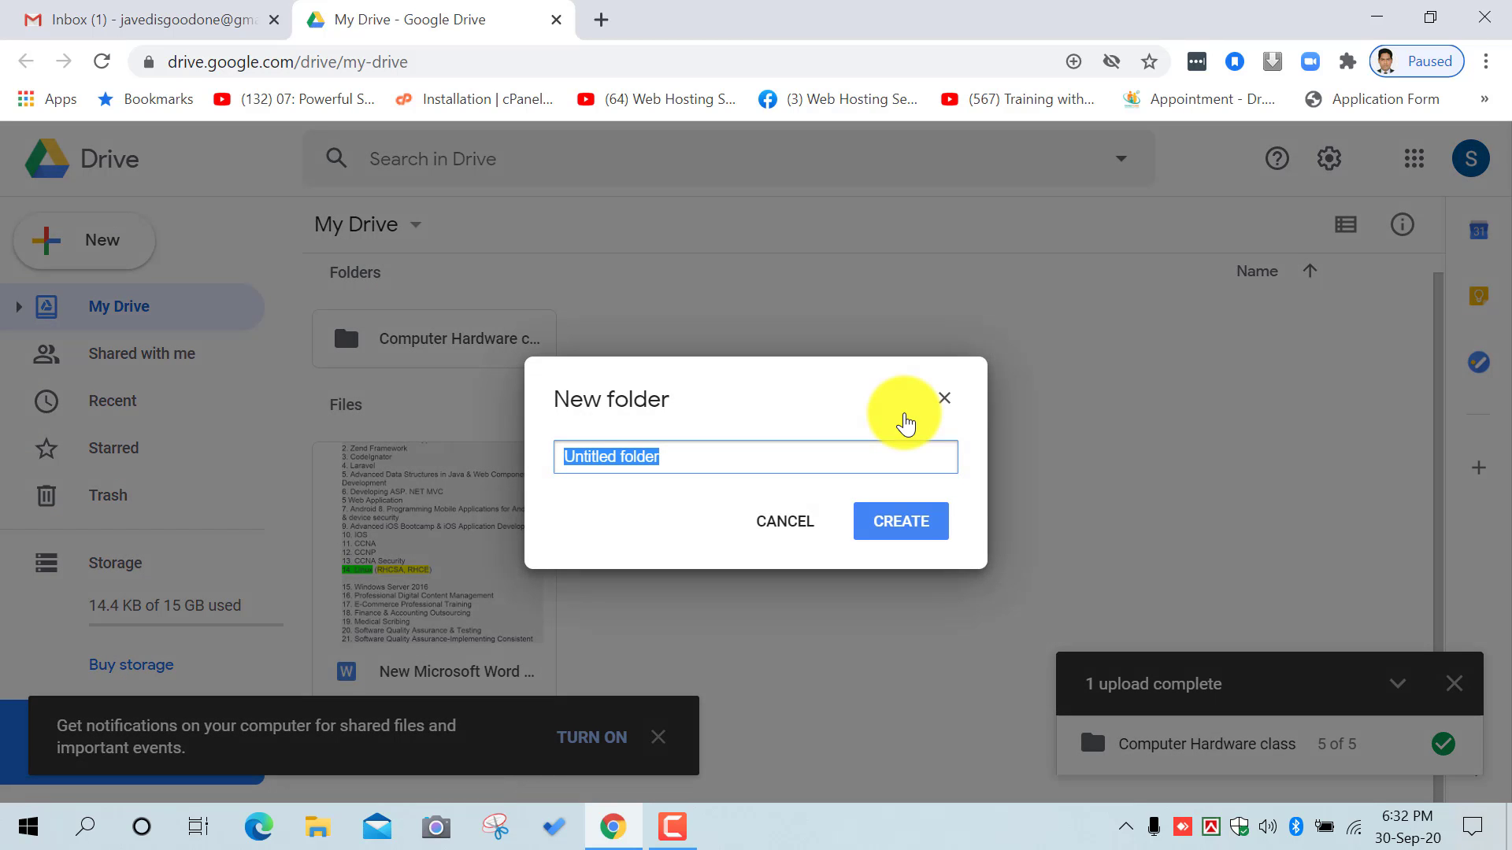
text(Javd)
key(BackSpace)
text(ed )
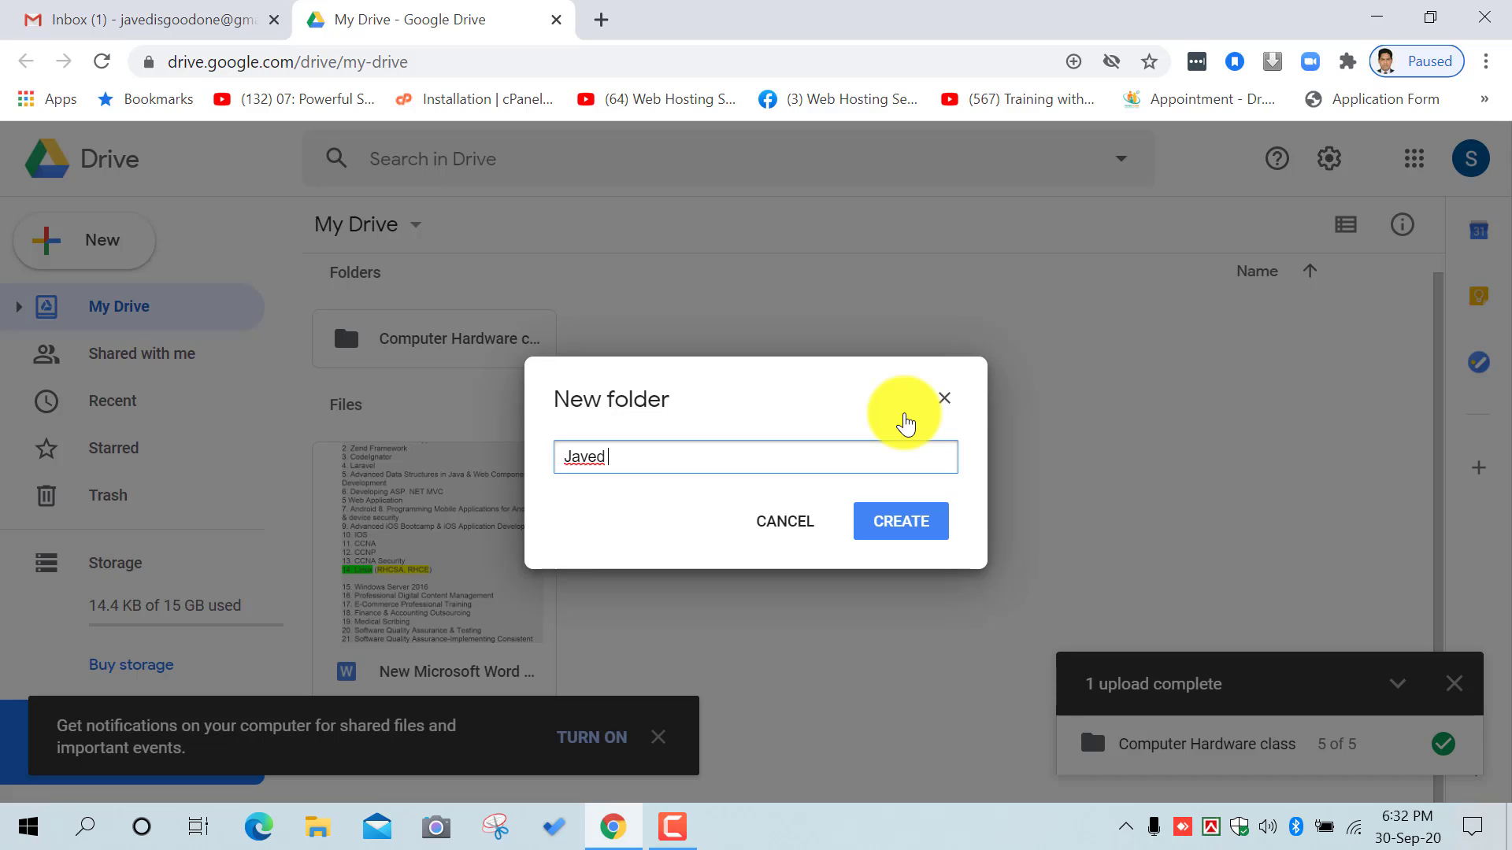
text(Pers)
text(onal )
text(fine)
text(e)
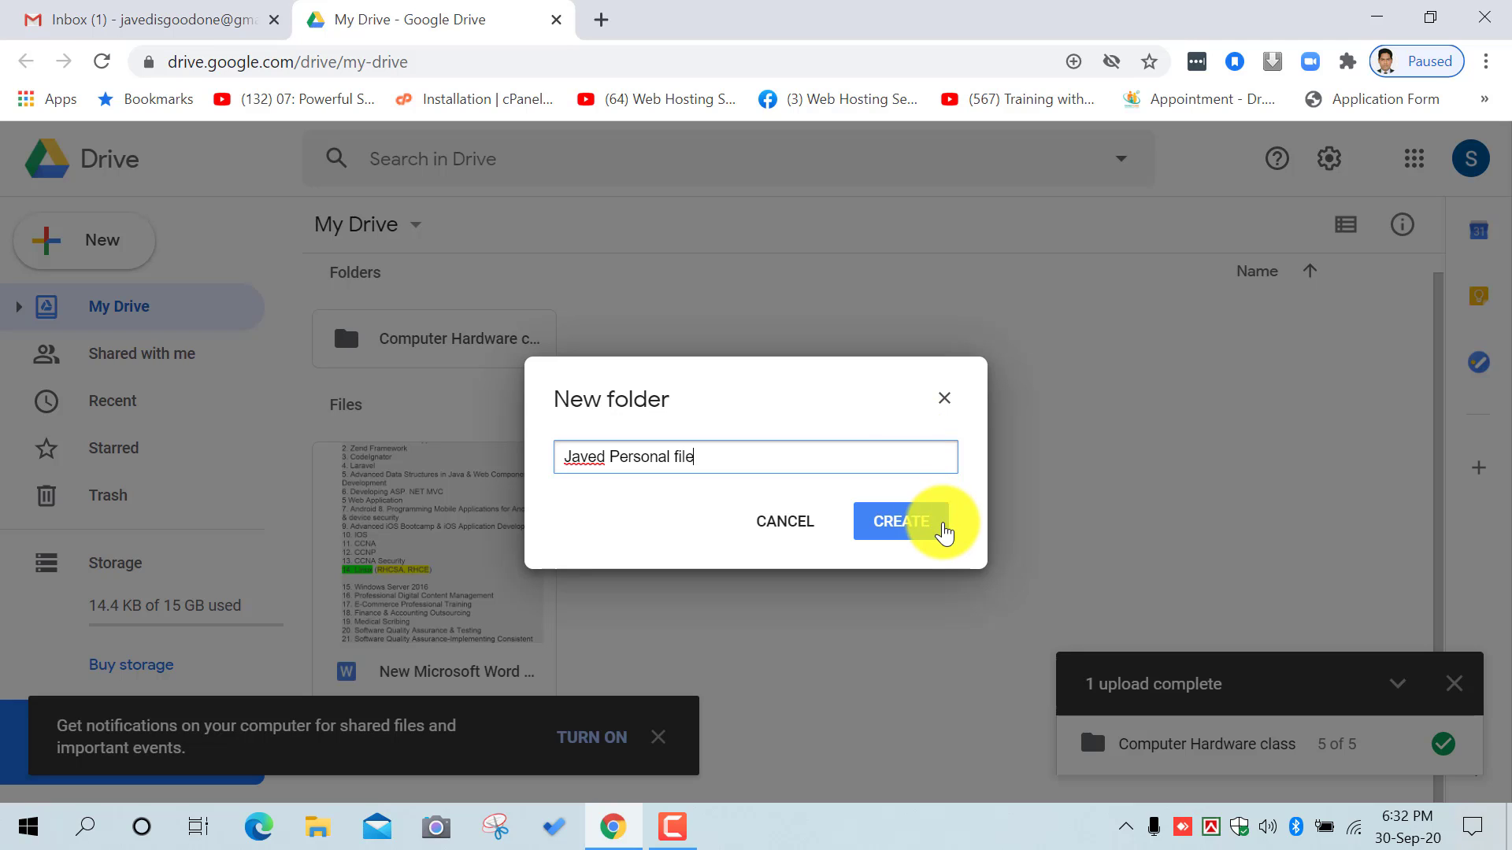
click(918, 526)
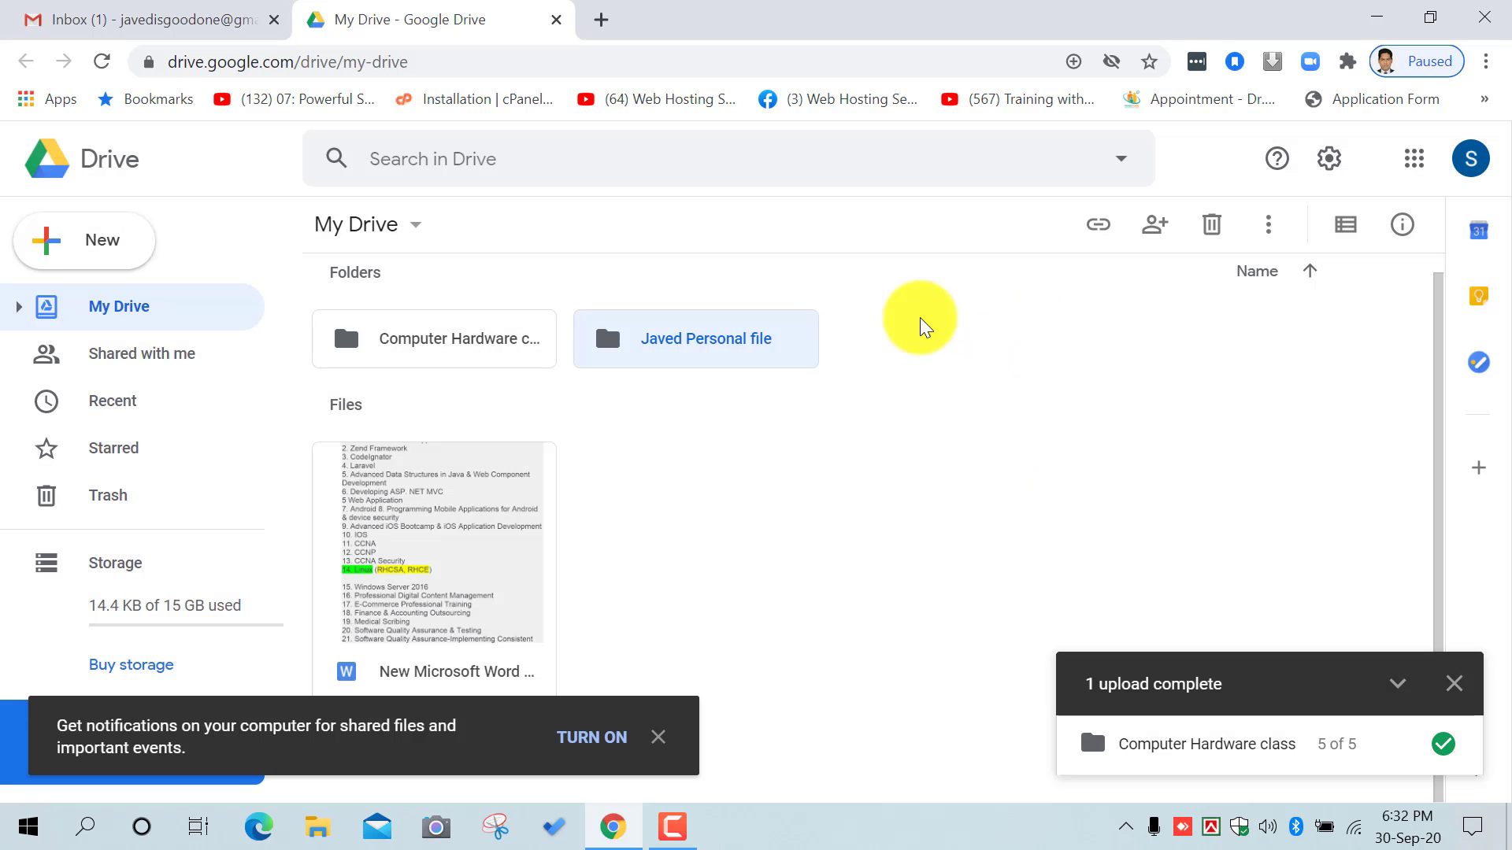
Step: Create a second folder for the owner's photos and close the upload panel
right_click(806, 533)
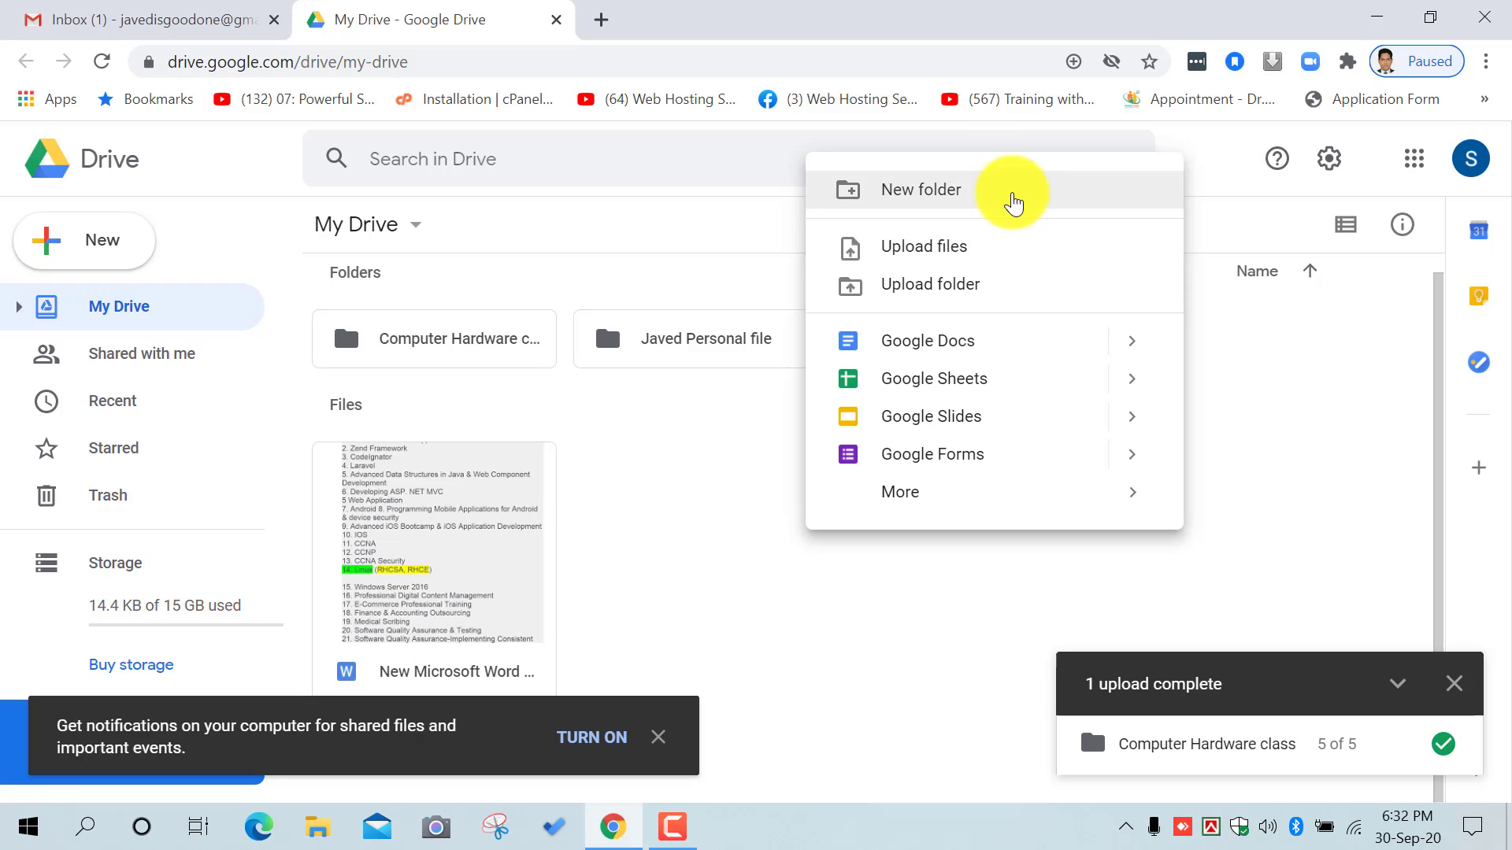
click(1013, 197)
text(Javed)
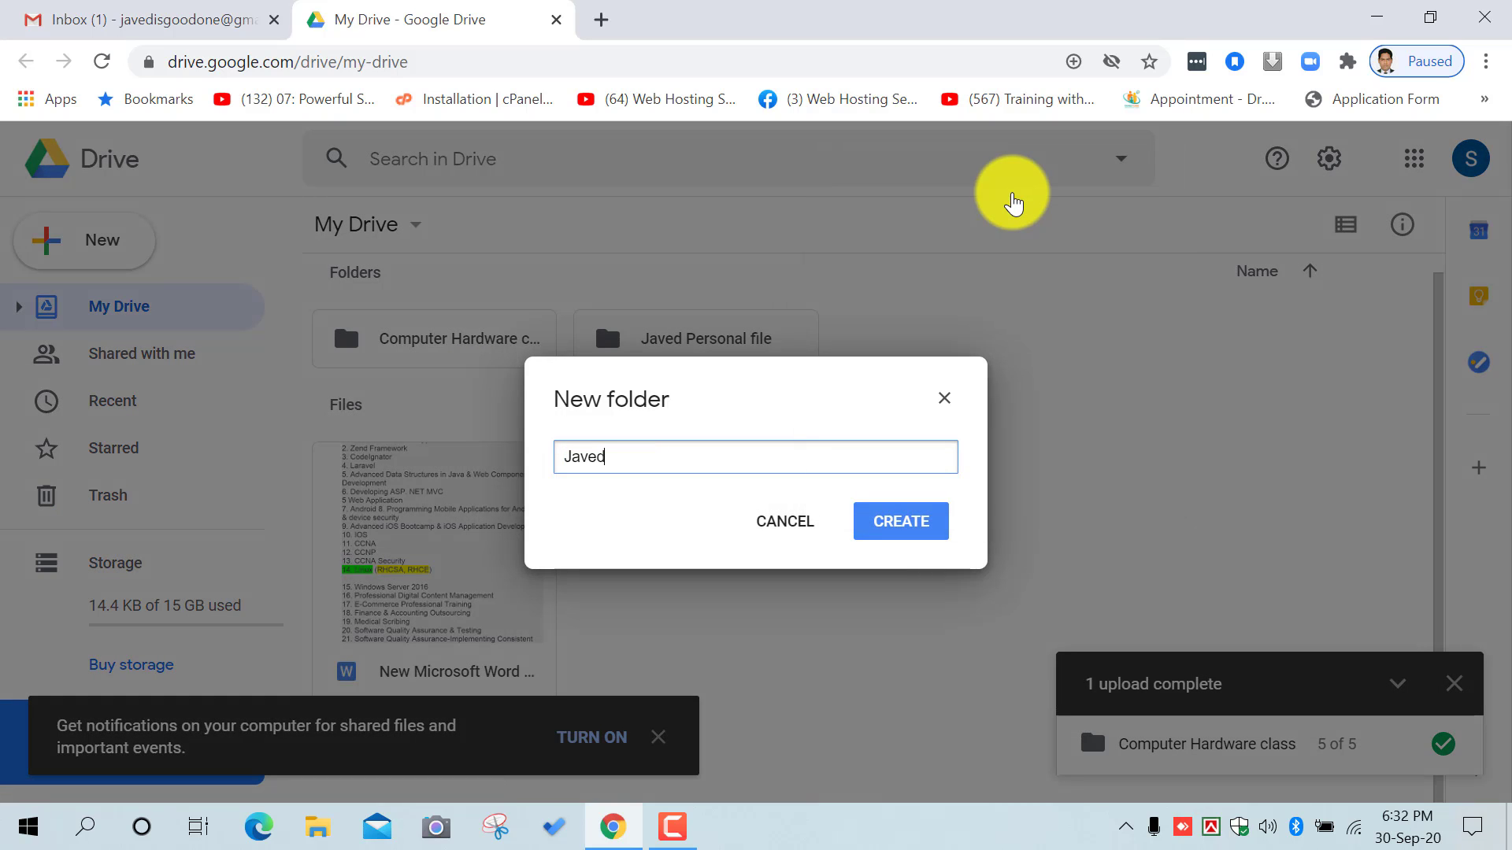
text( Photo)
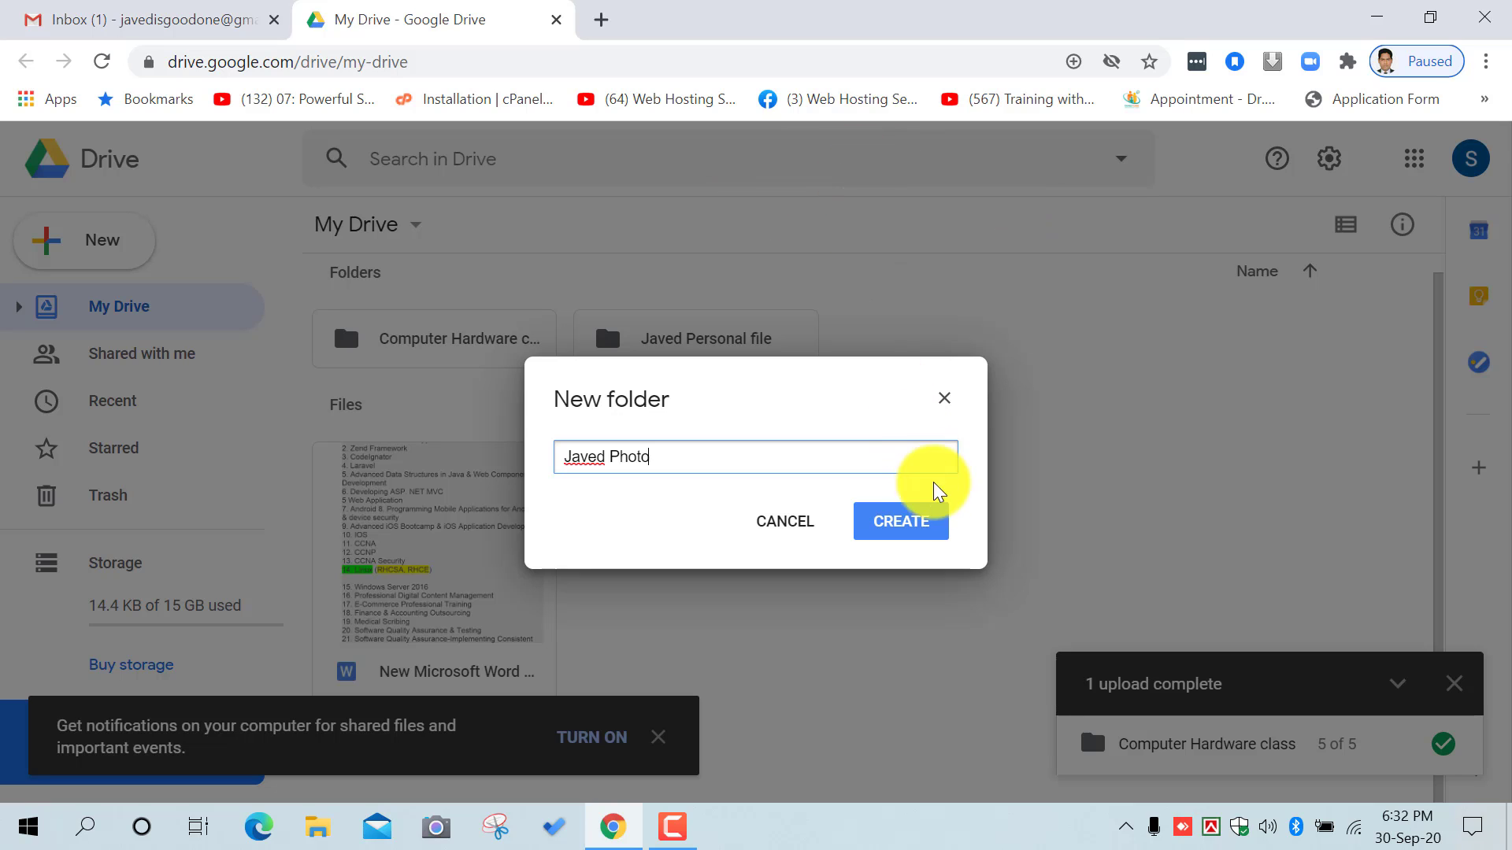
click(901, 521)
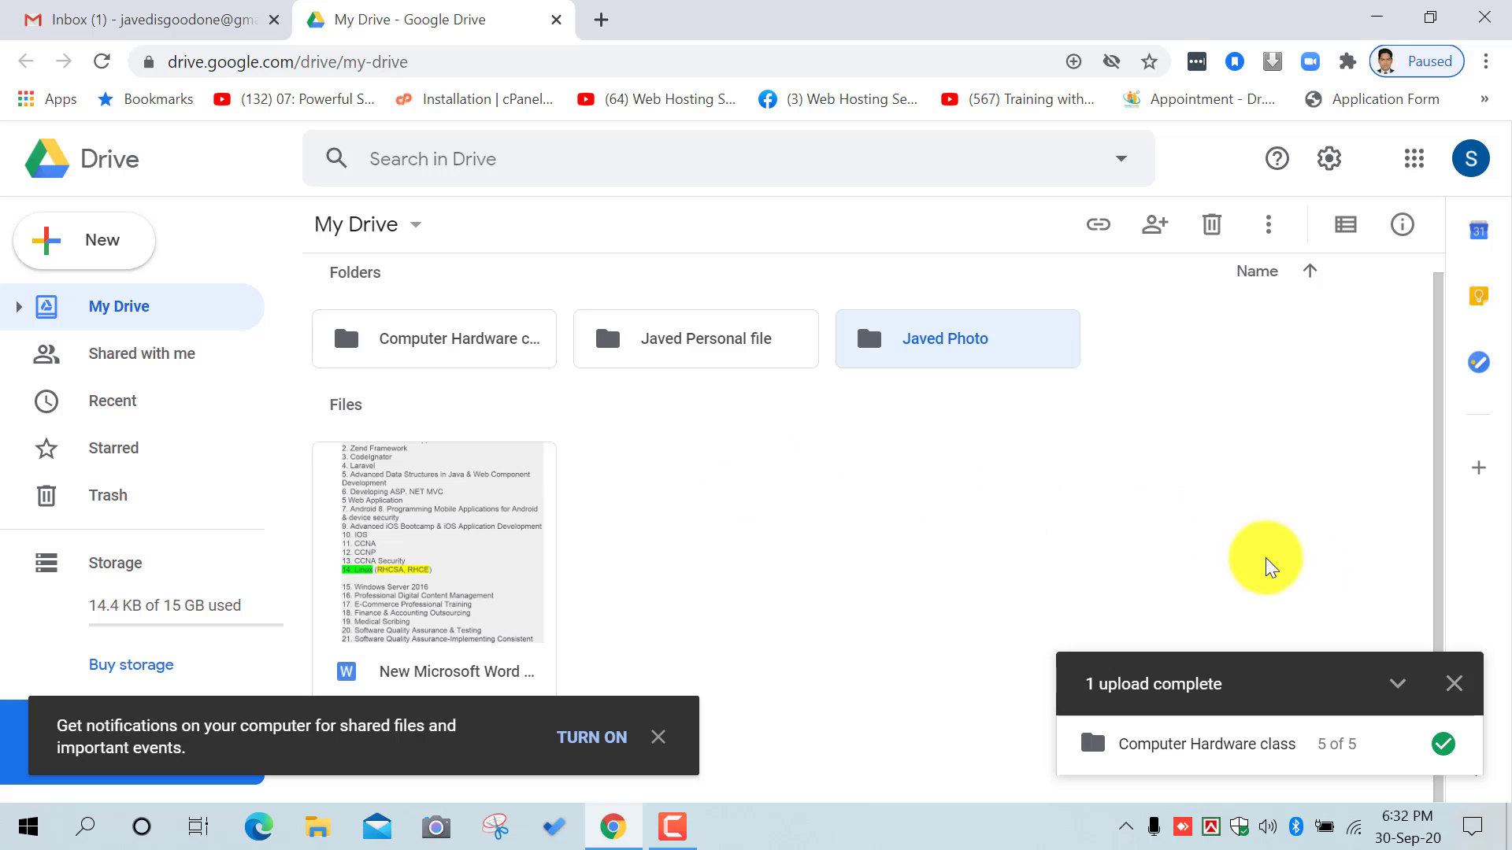
click(1402, 683)
click(966, 610)
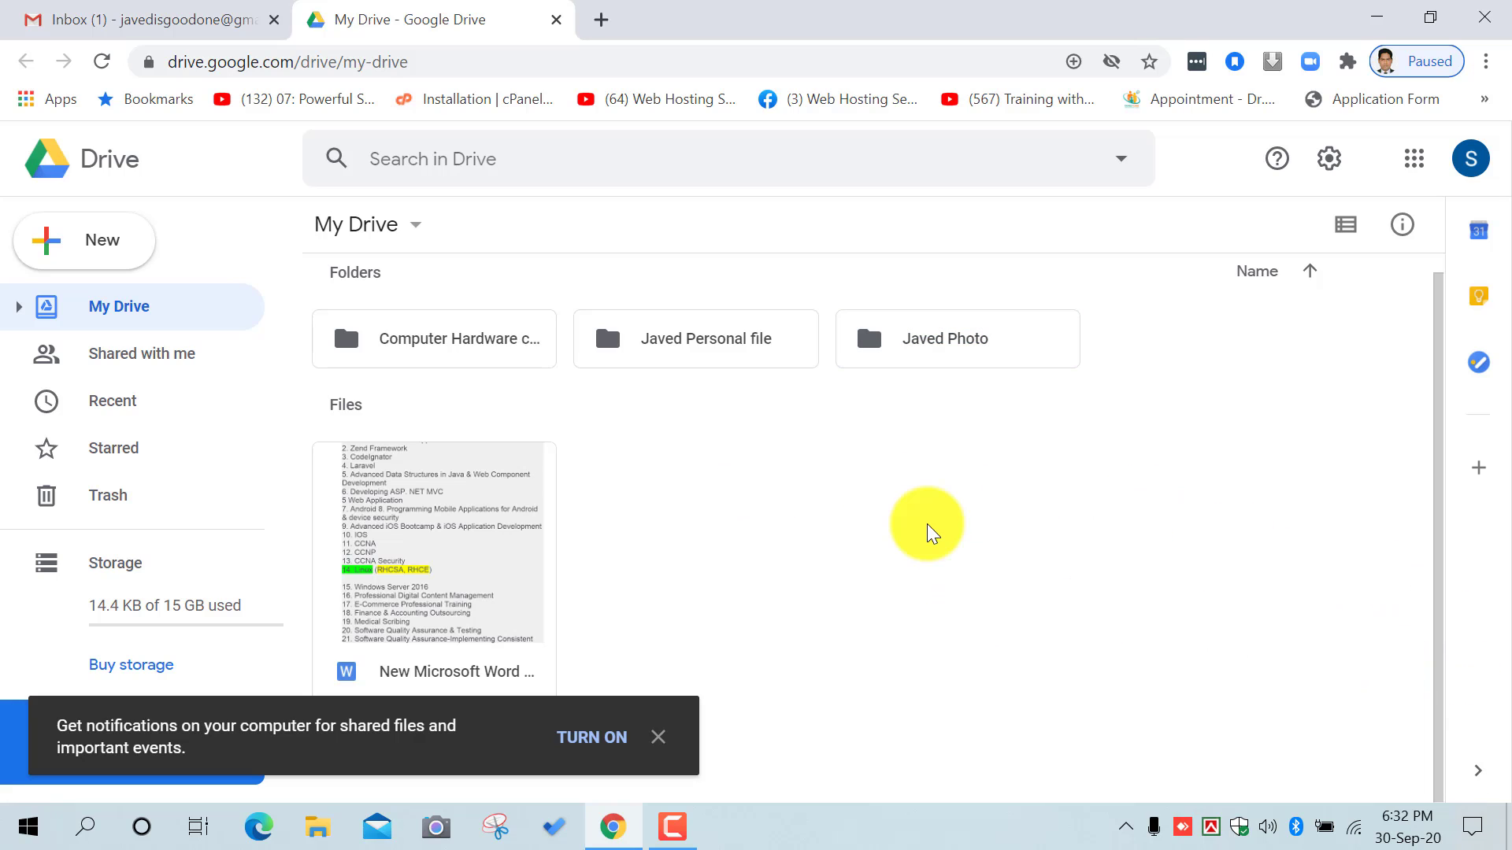
Step: Upload the Diagnostics and Troubleshooting Day 5 PDF into the personal files folder
double_click(741, 339)
right_click(542, 432)
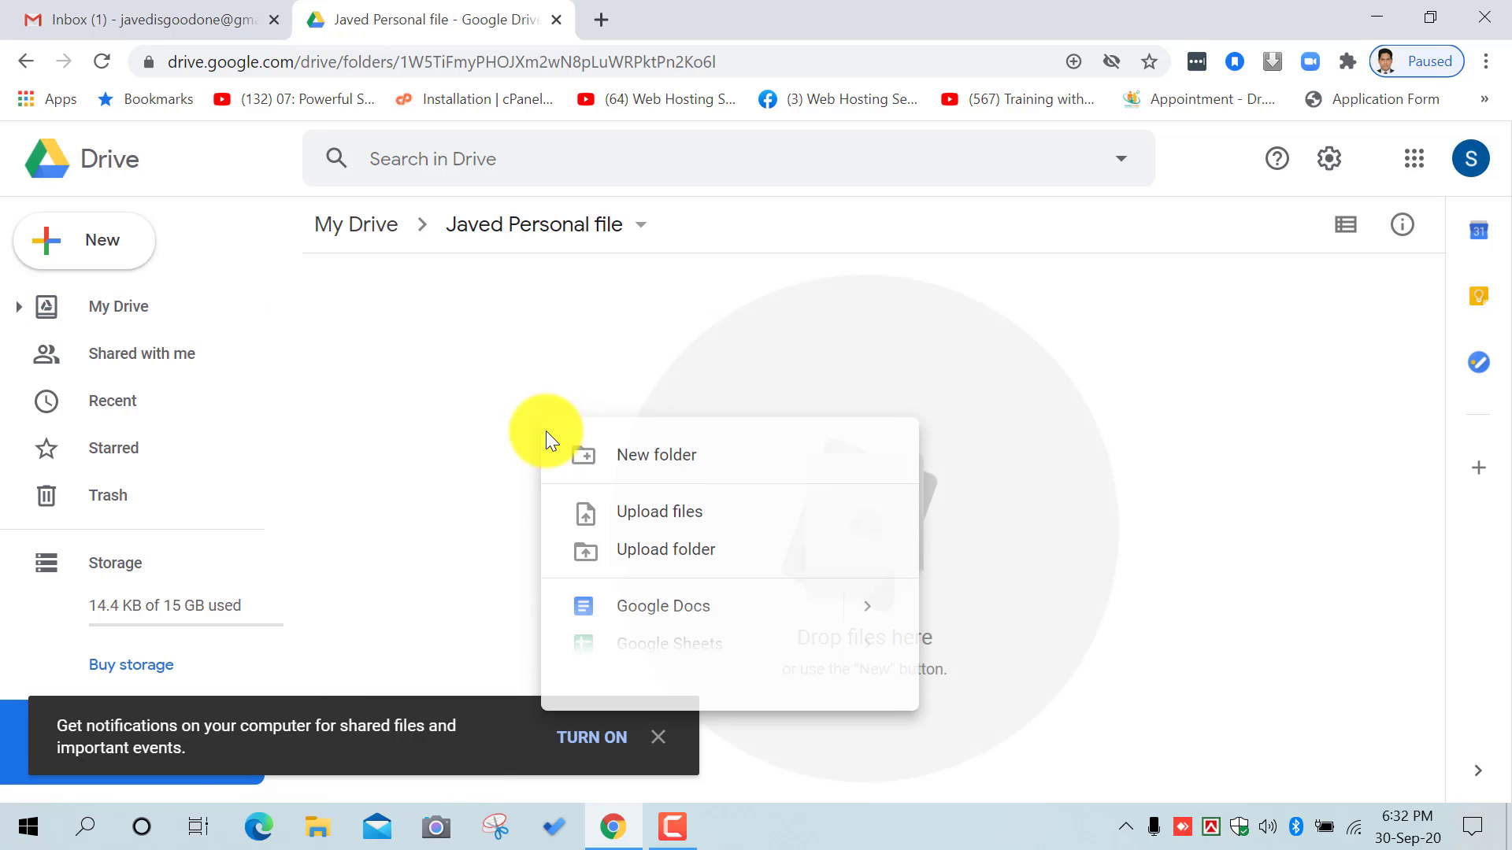
click(682, 516)
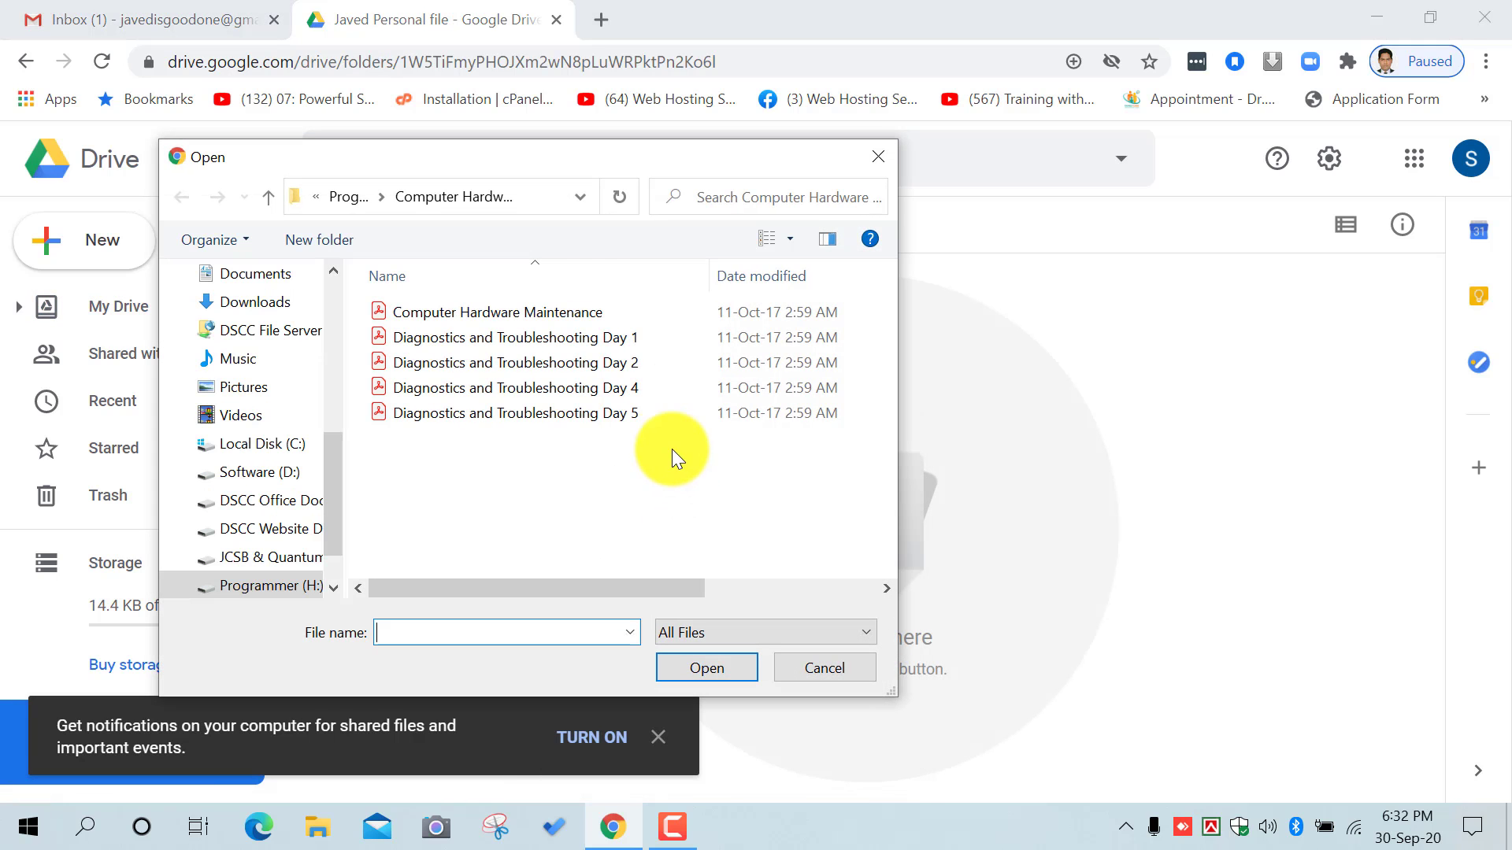
double_click(448, 419)
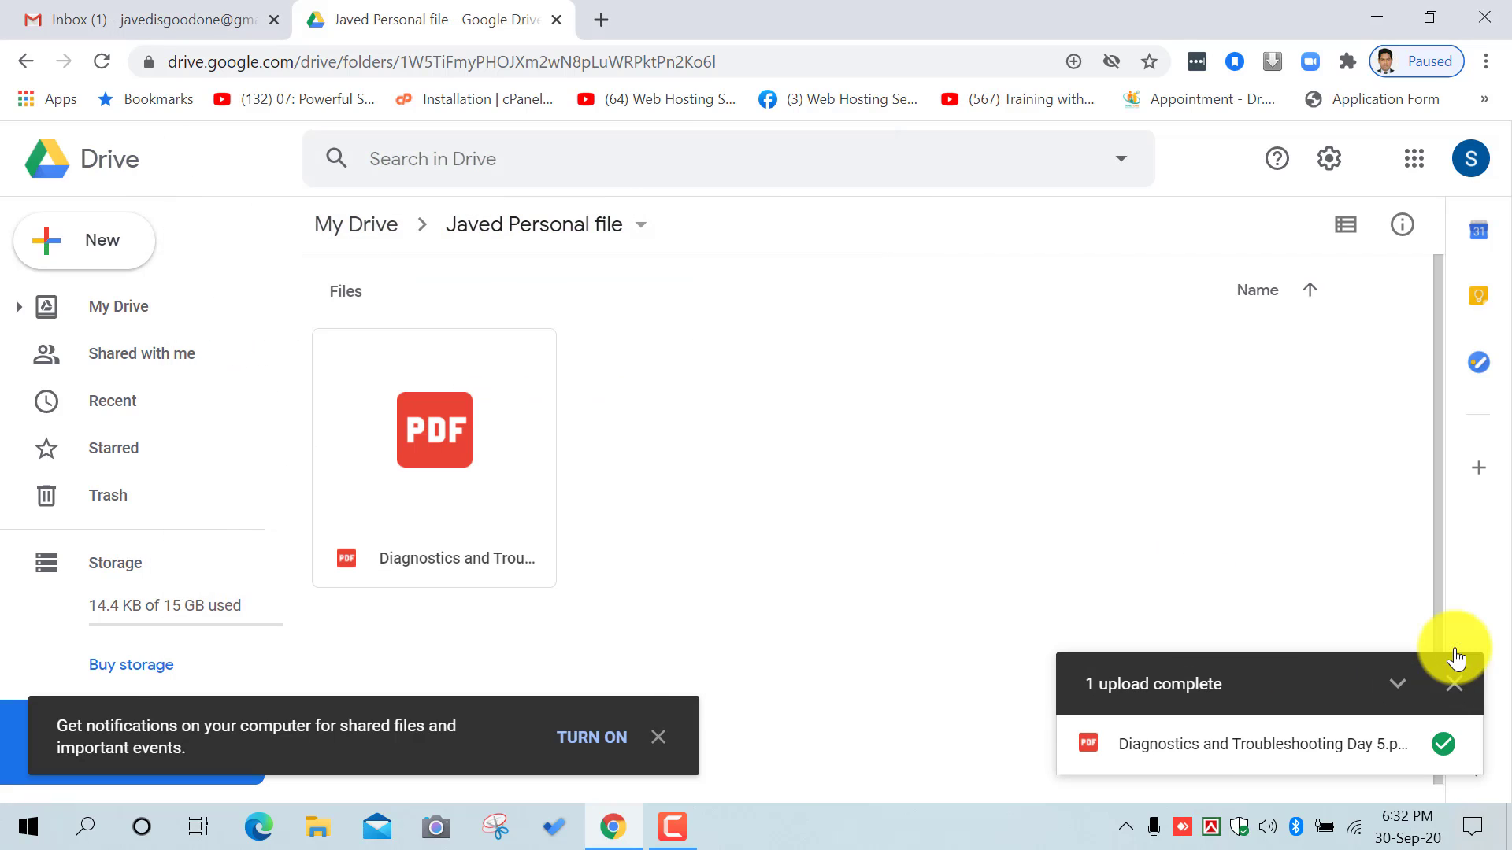
click(316, 229)
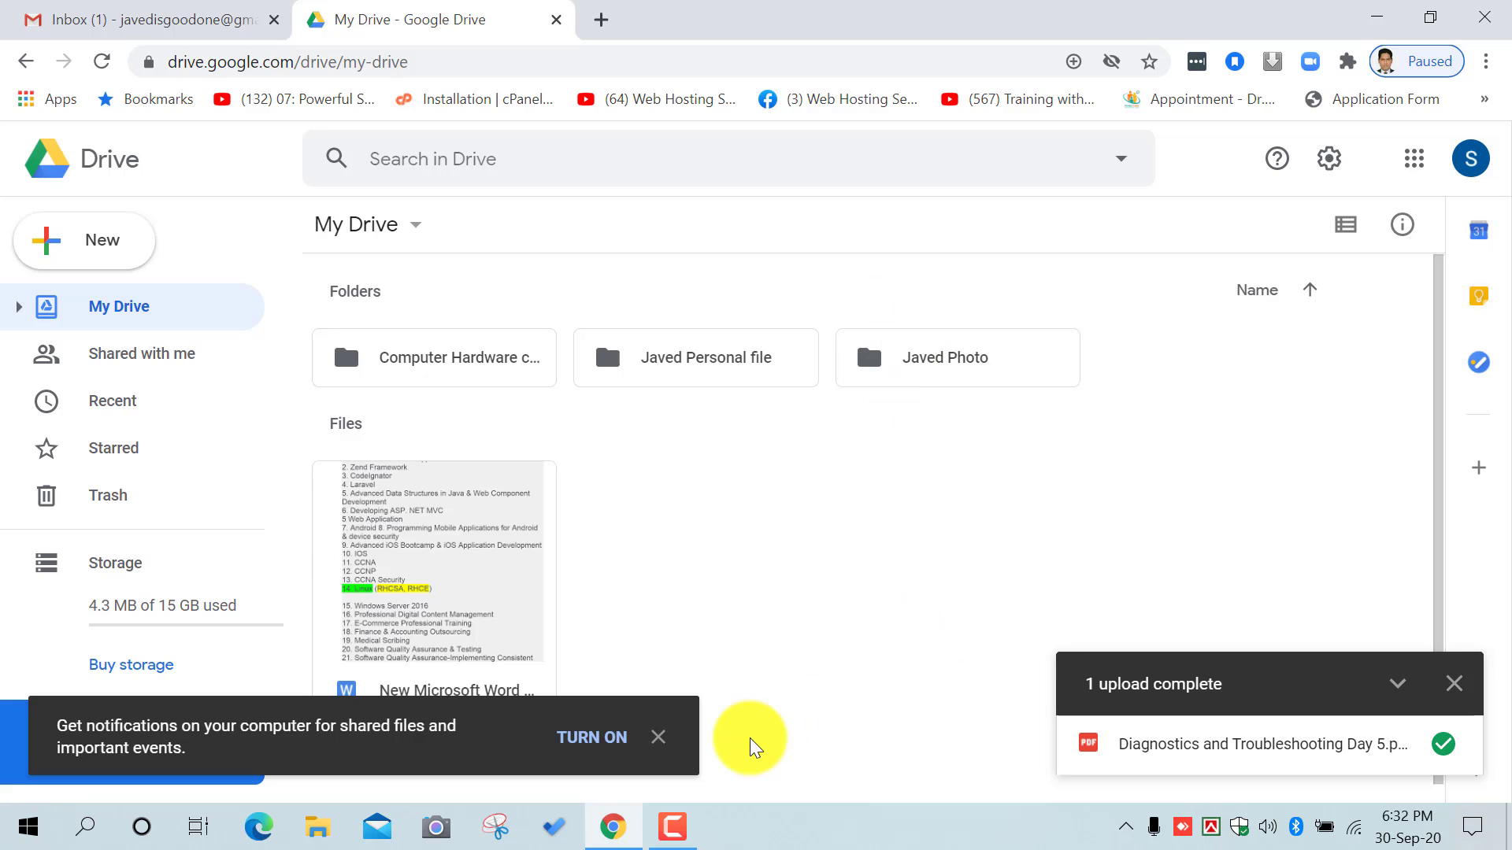
Step: Clear the upload-complete notice and desktop notifications prompt, then glance at the apps grid
mouse_move(677, 824)
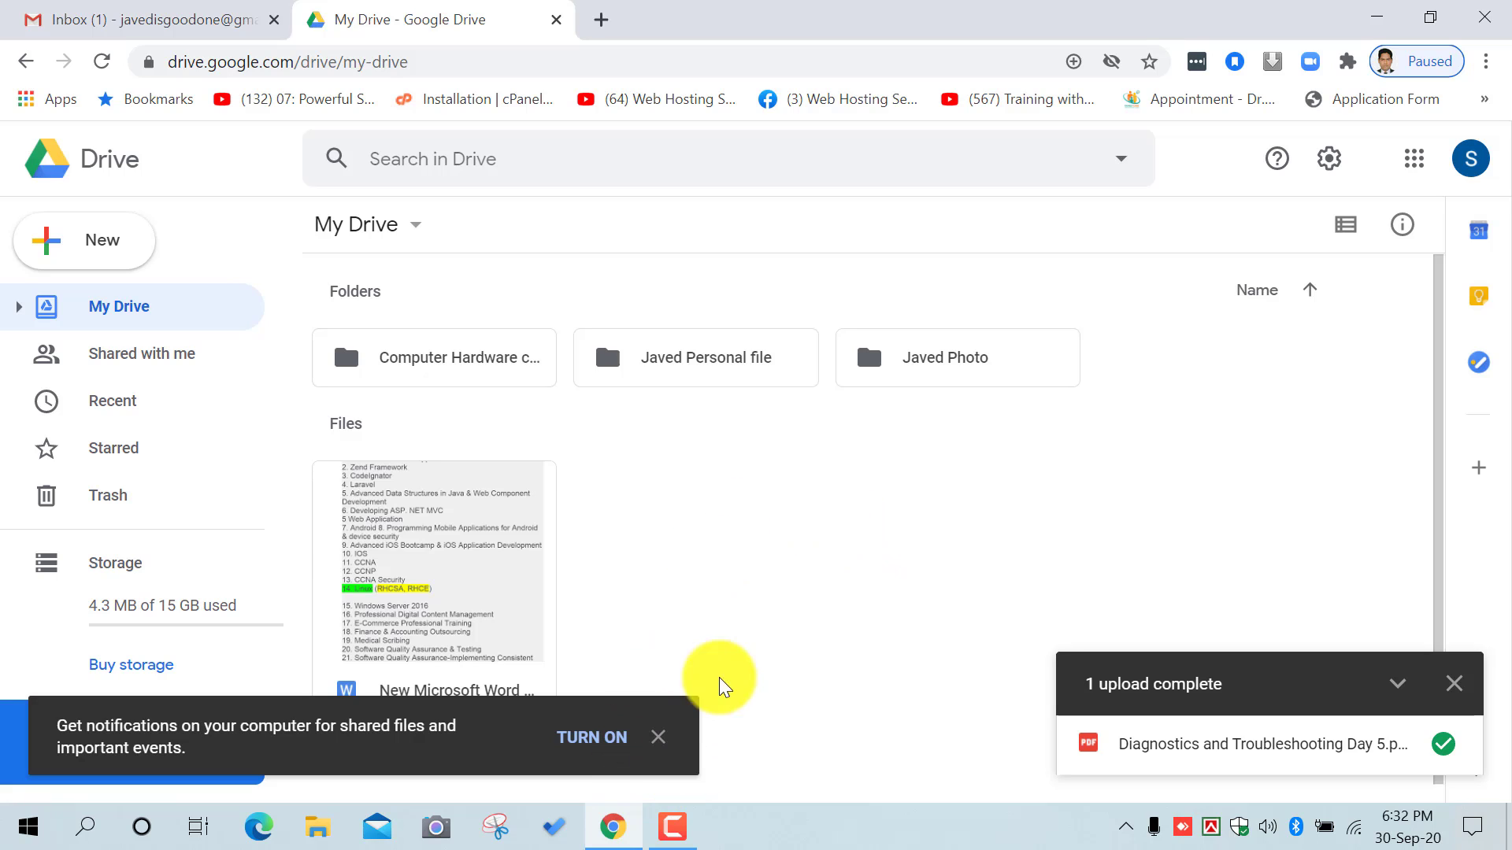
click(1452, 684)
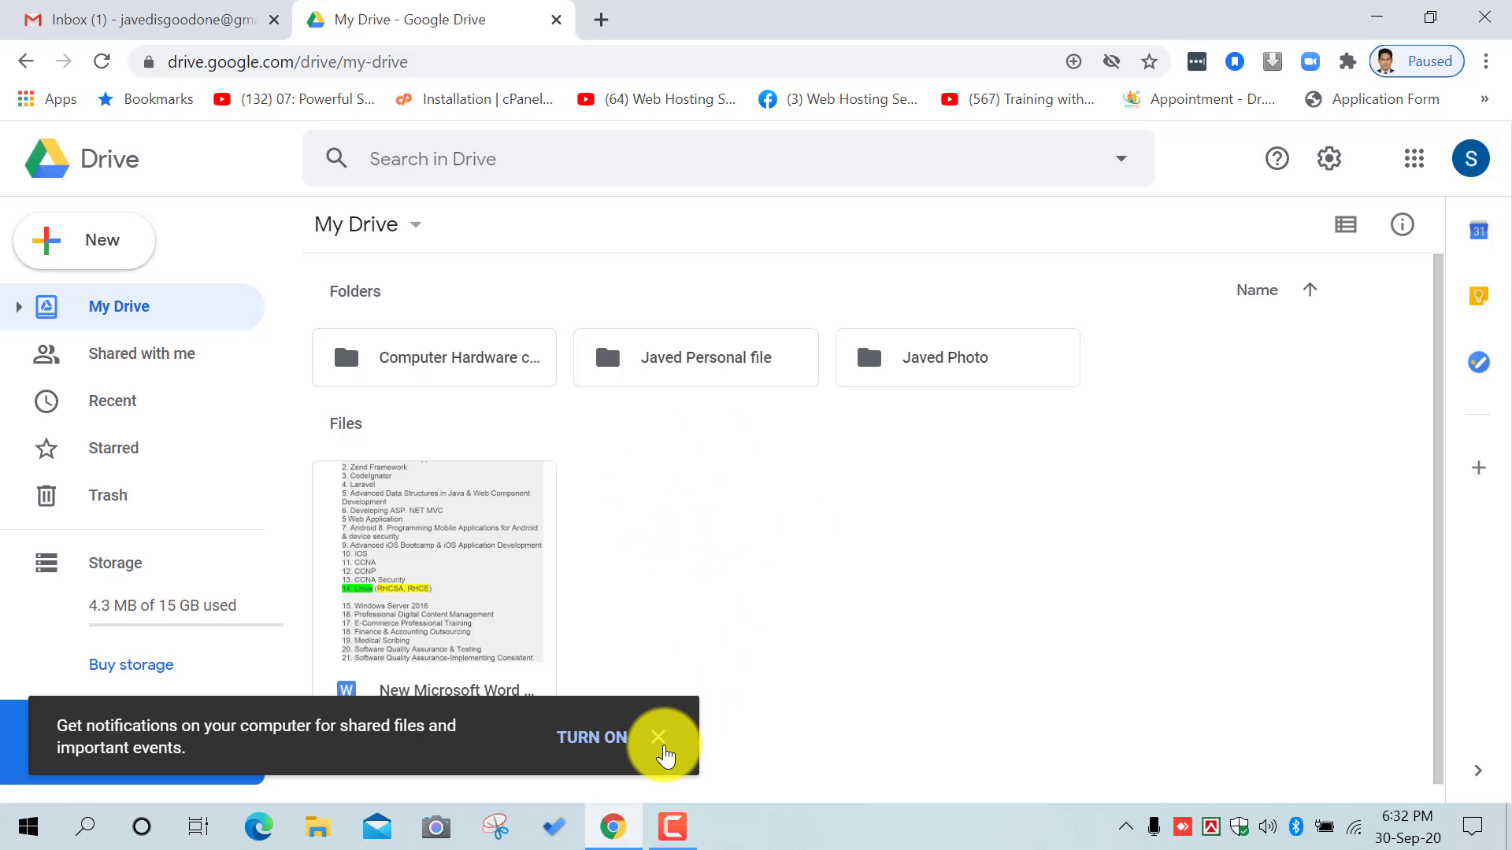
click(658, 738)
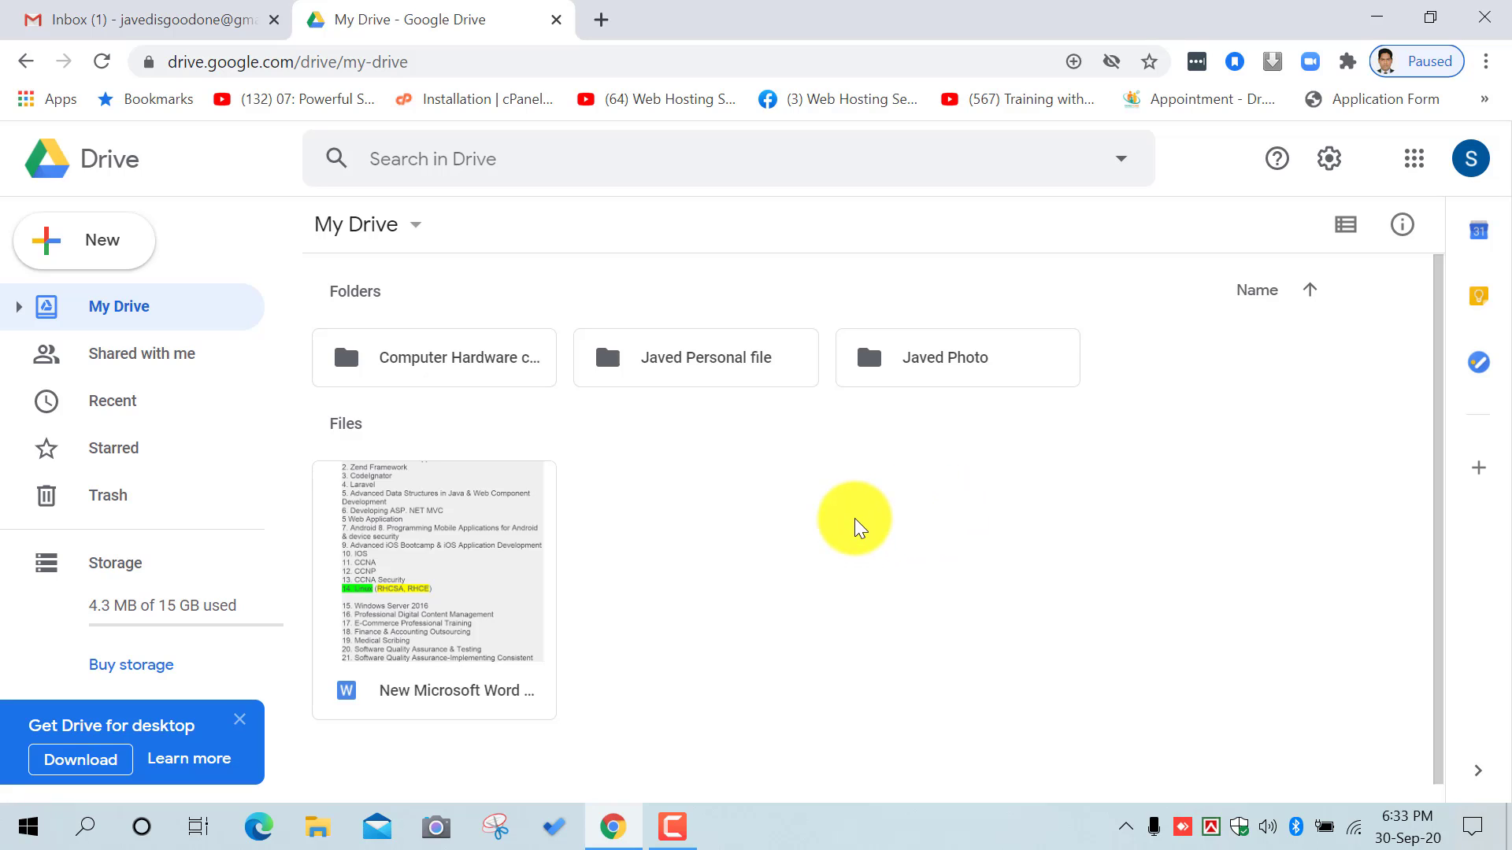
click(1422, 163)
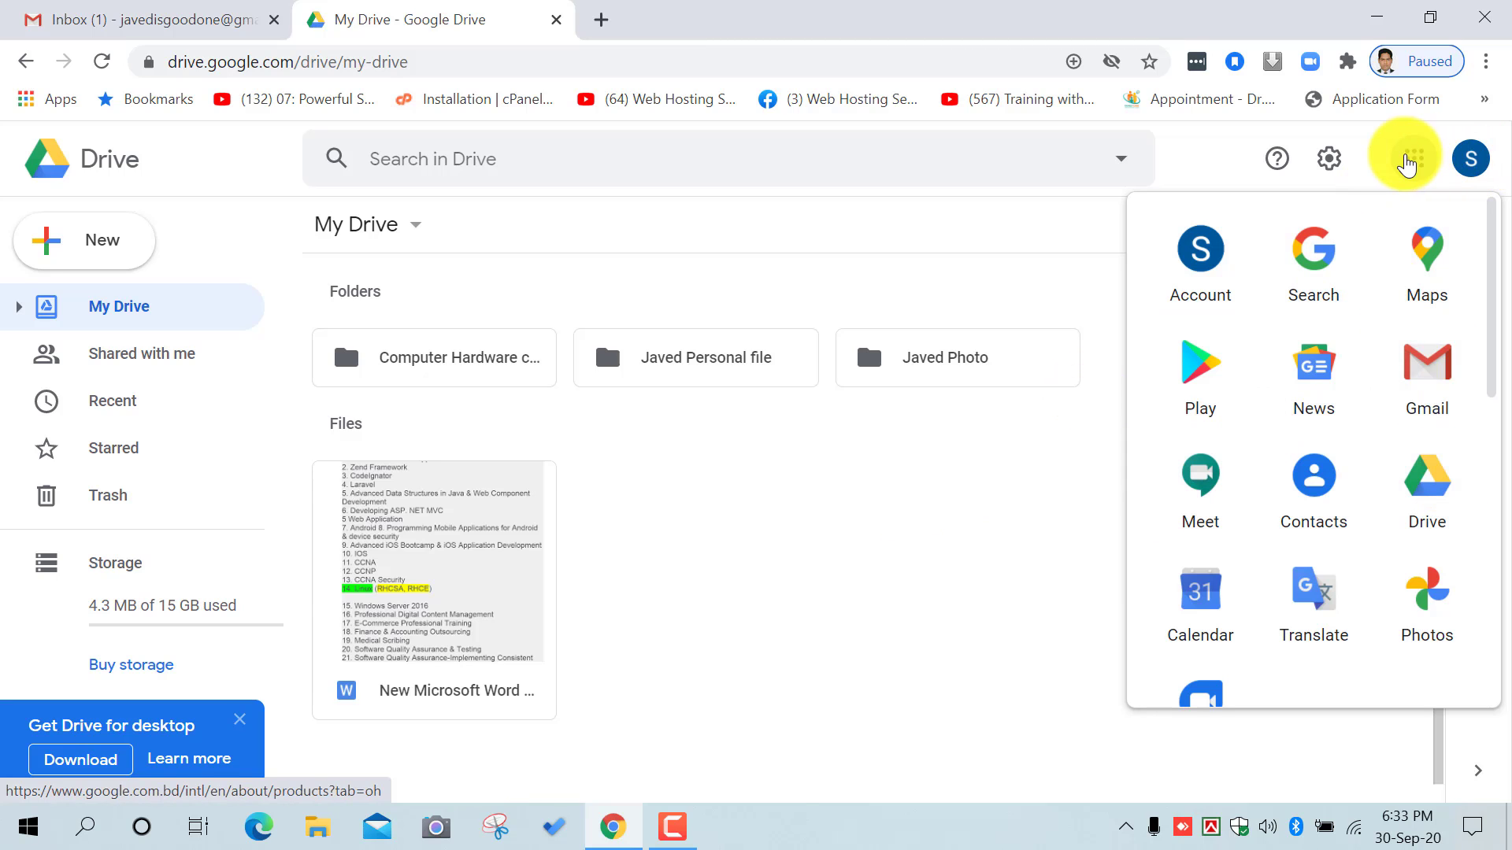
click(1410, 158)
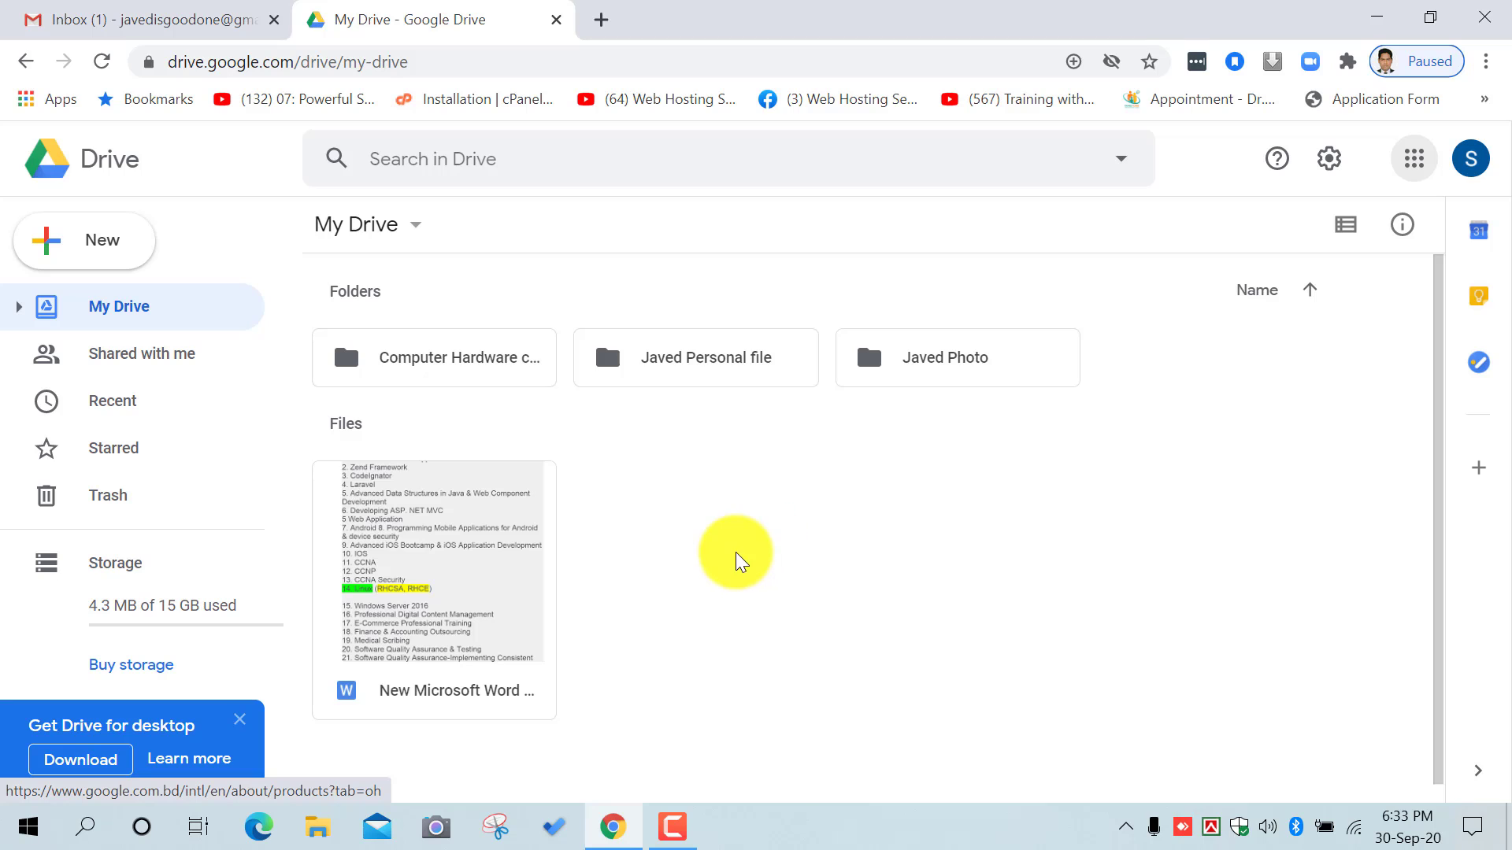
Step: Trash the Word document, the photos folder and Computer Hardware class, then view Trash
click(488, 598)
key(Delete)
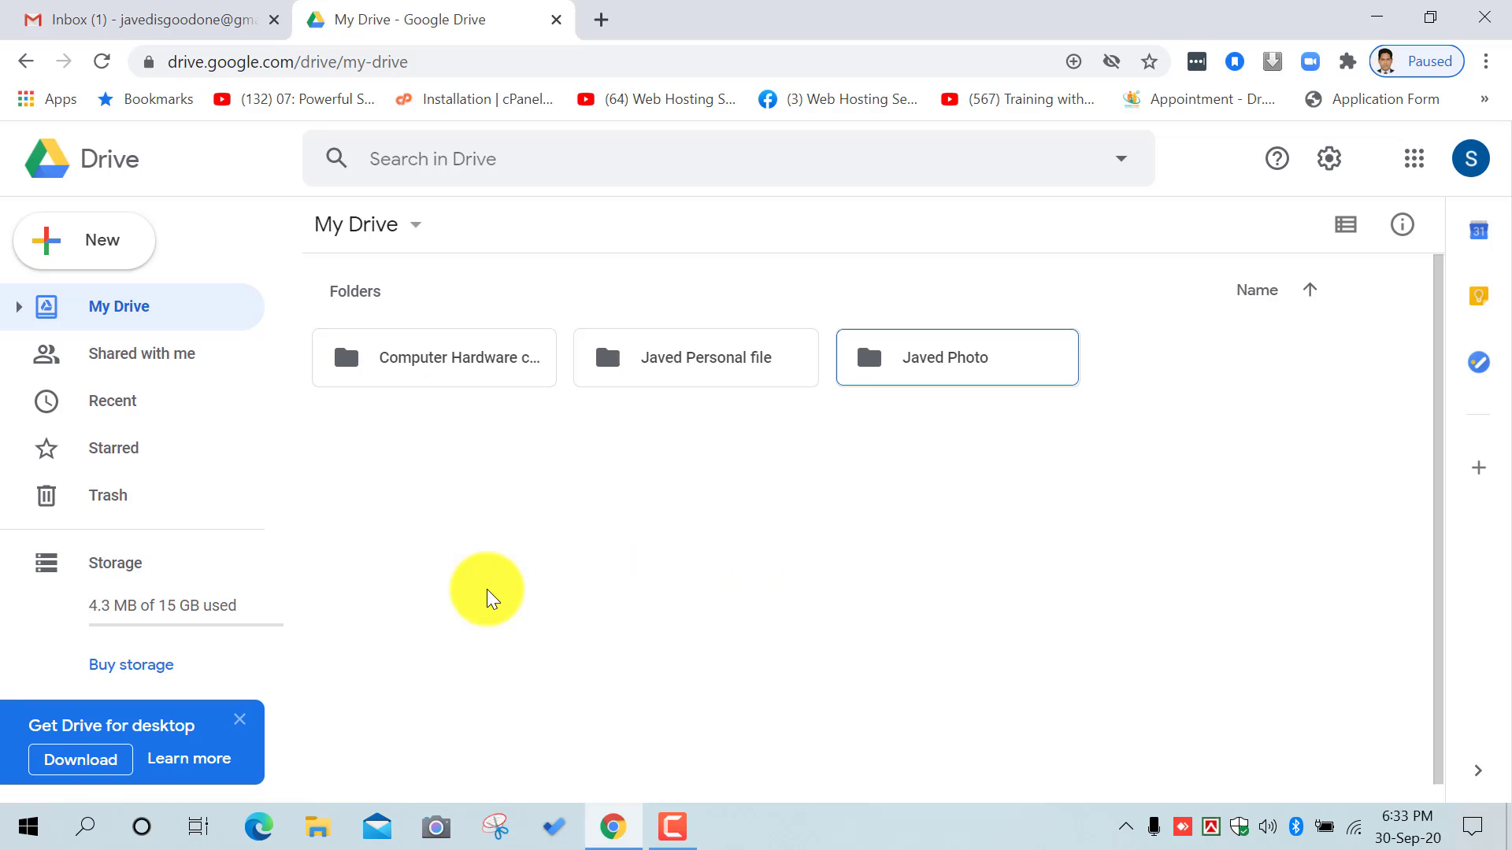
right_click(904, 368)
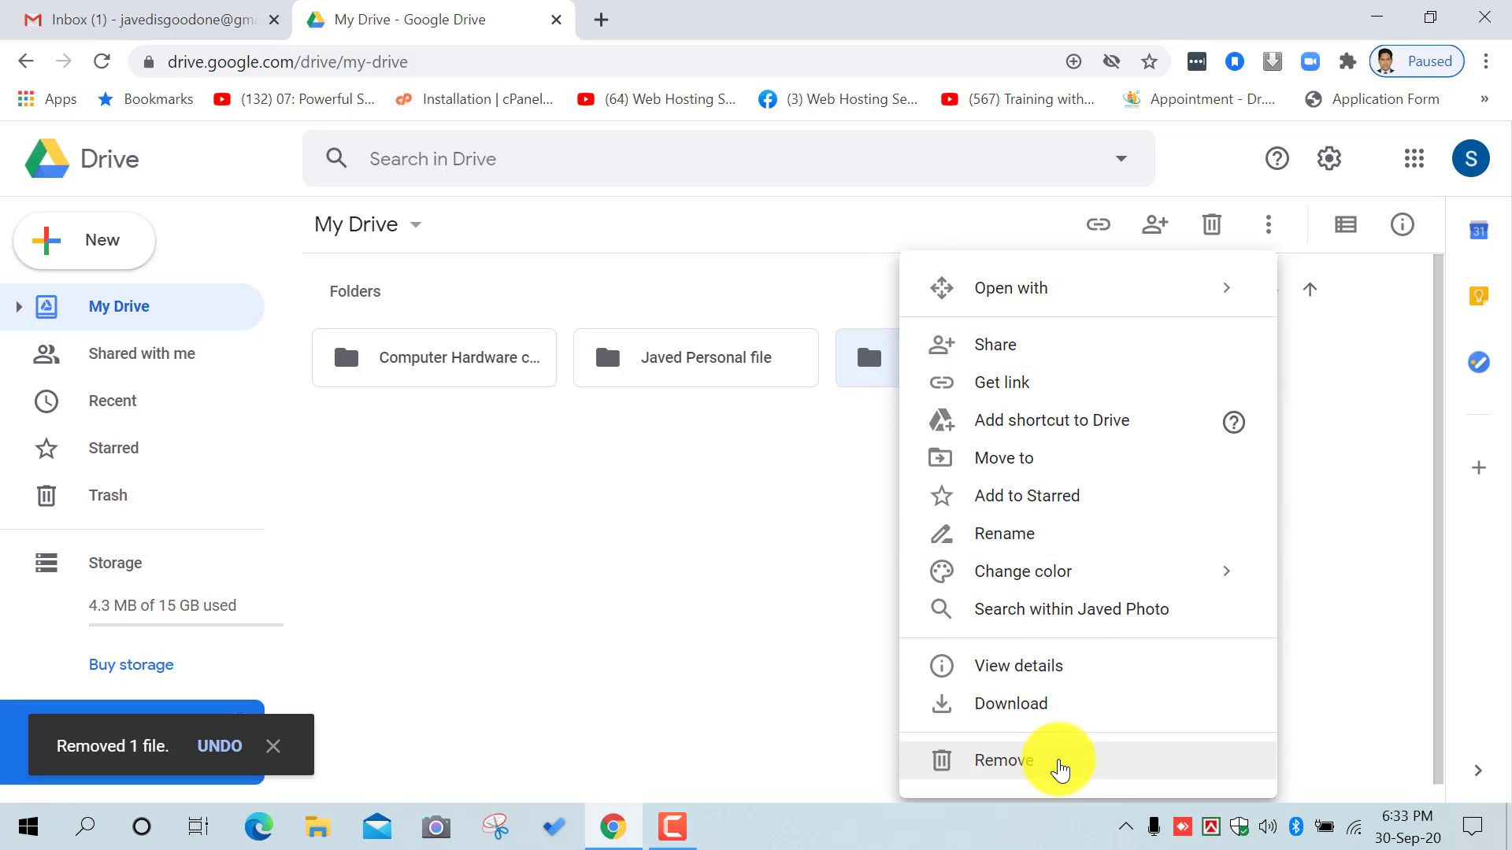
click(1060, 771)
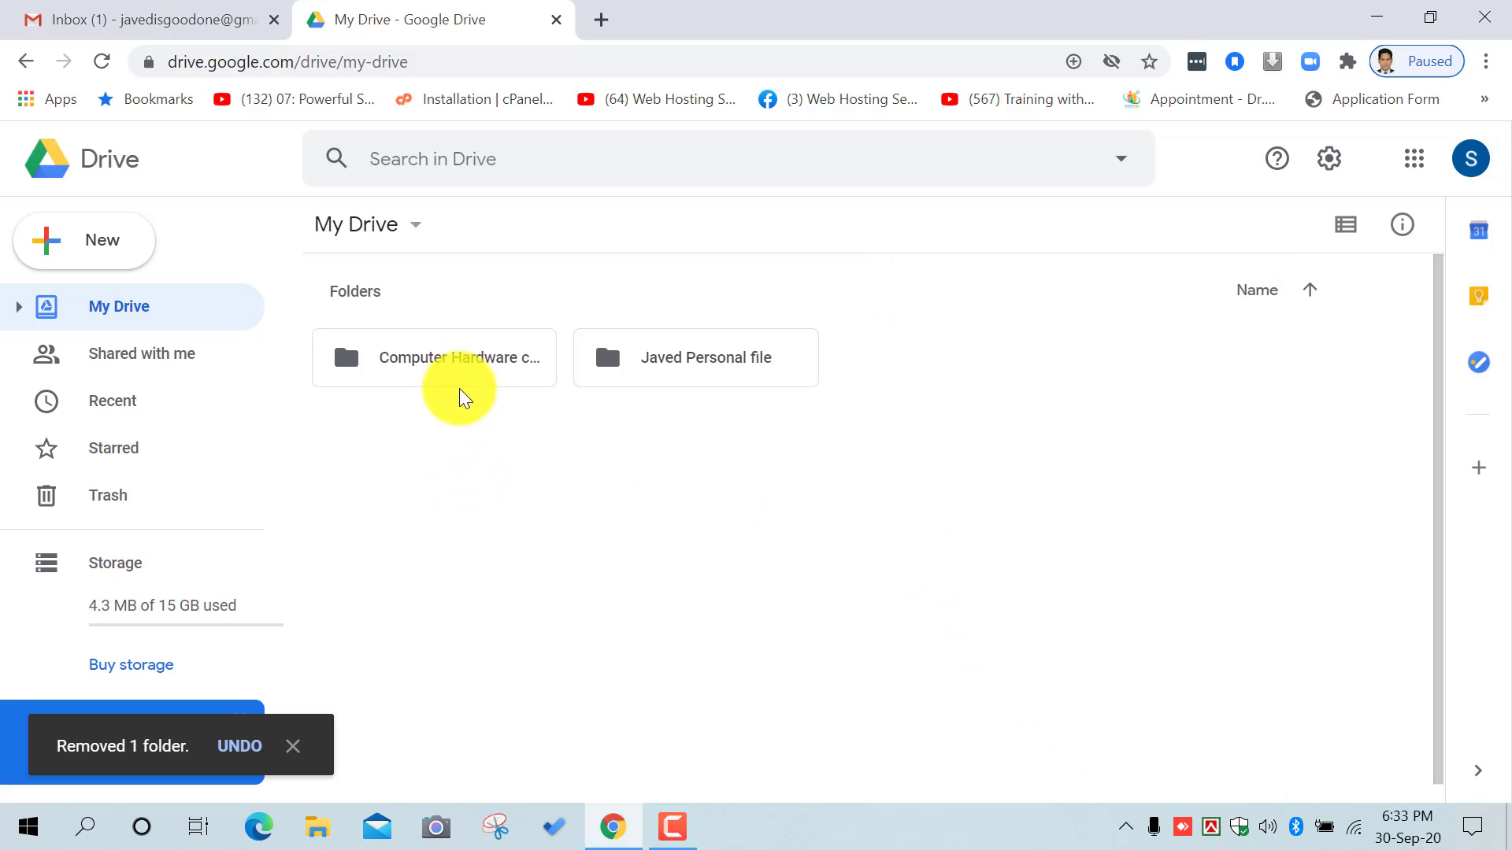
right_click(473, 365)
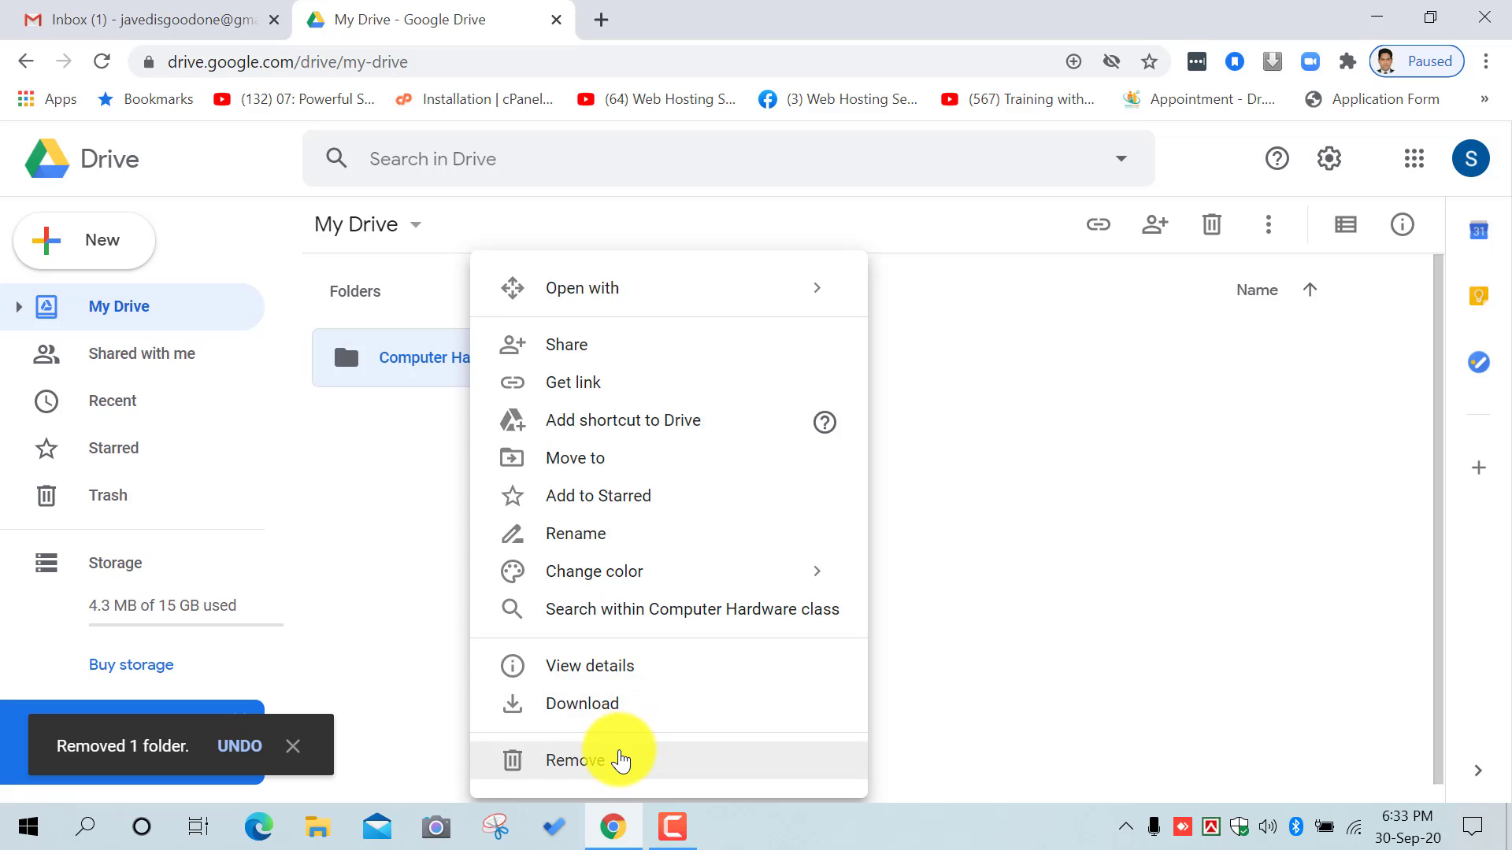
click(621, 759)
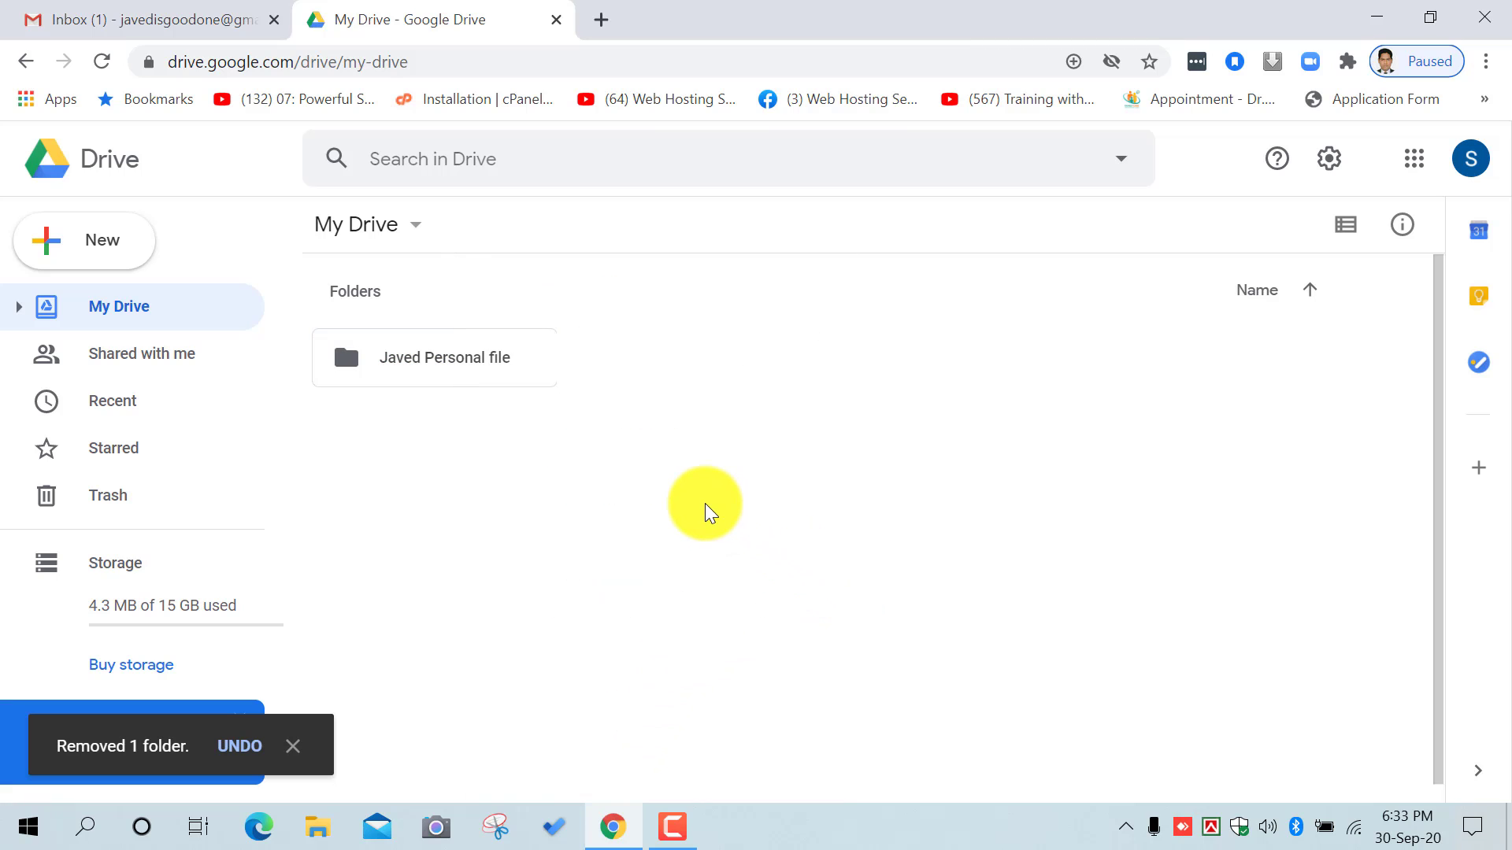
click(114, 518)
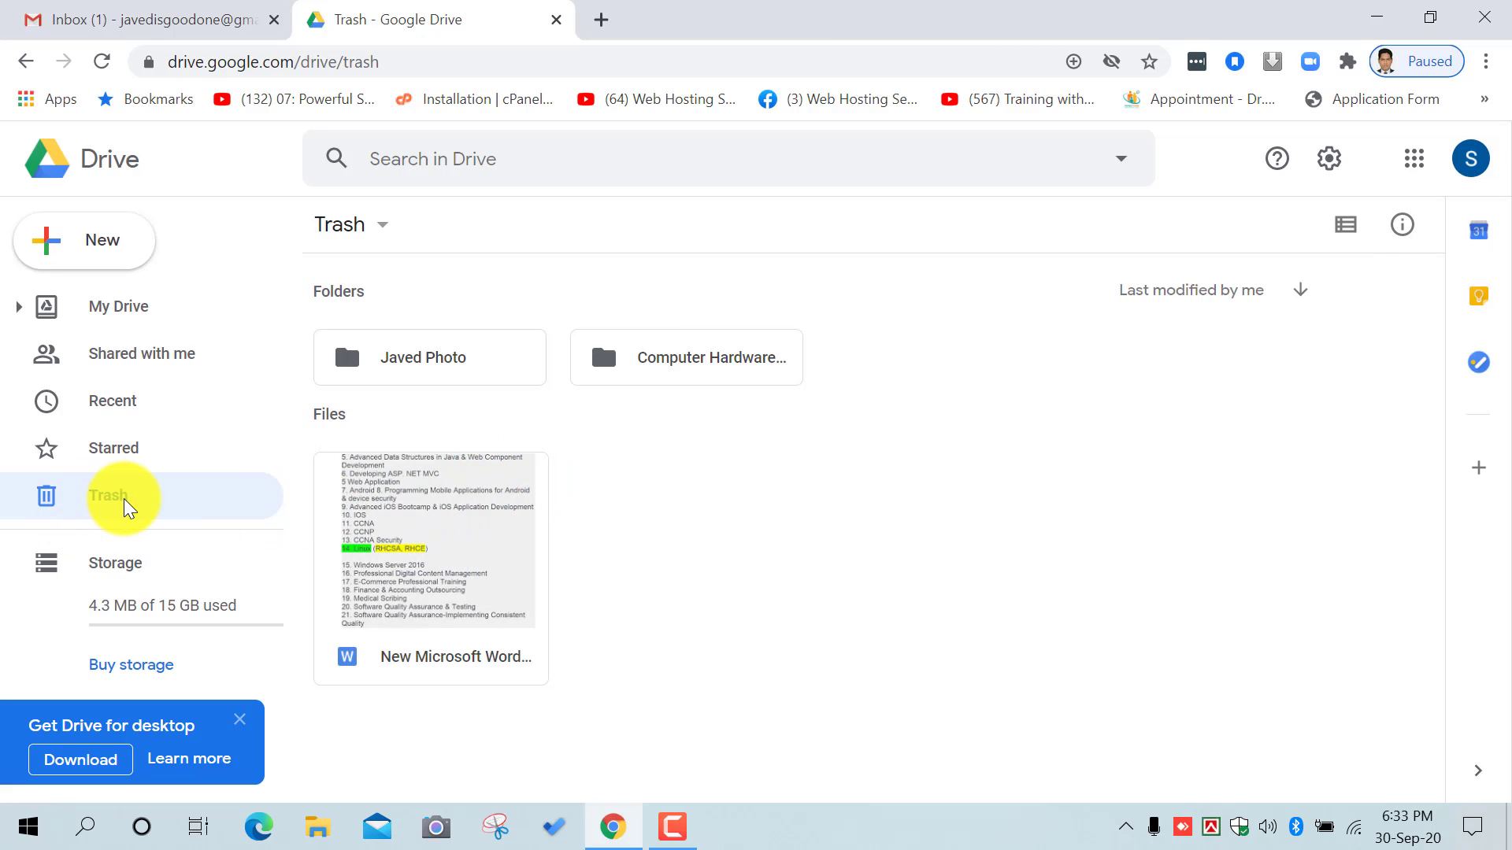
Step: Select all three trashed items and start, then cancel, a Delete forever
click(604, 500)
key(ctrl+a)
key(Escape)
click(517, 350)
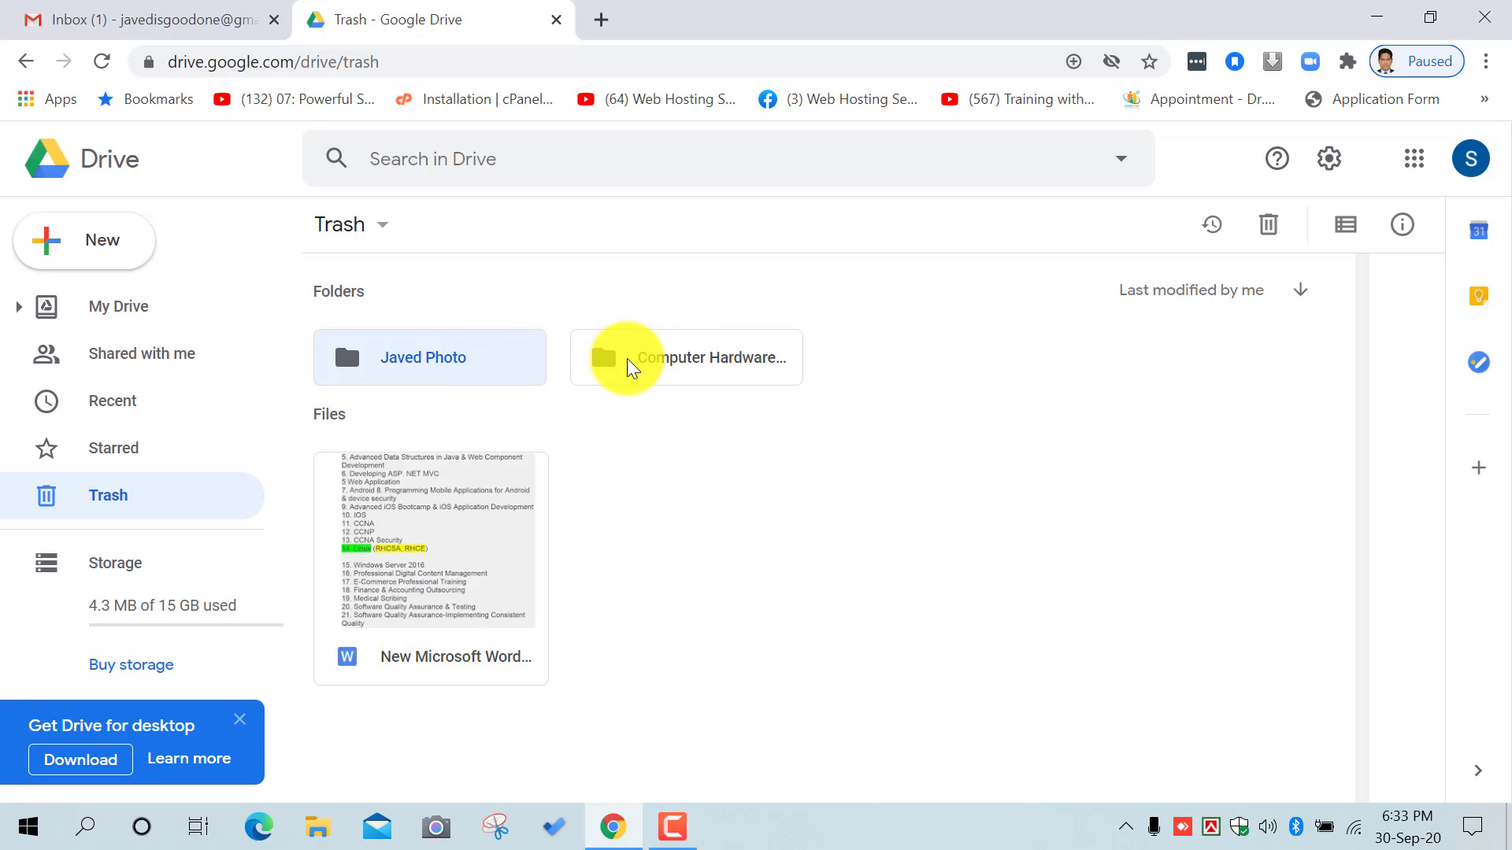
ctrl+click(629, 361)
ctrl+click(496, 512)
right_click(484, 516)
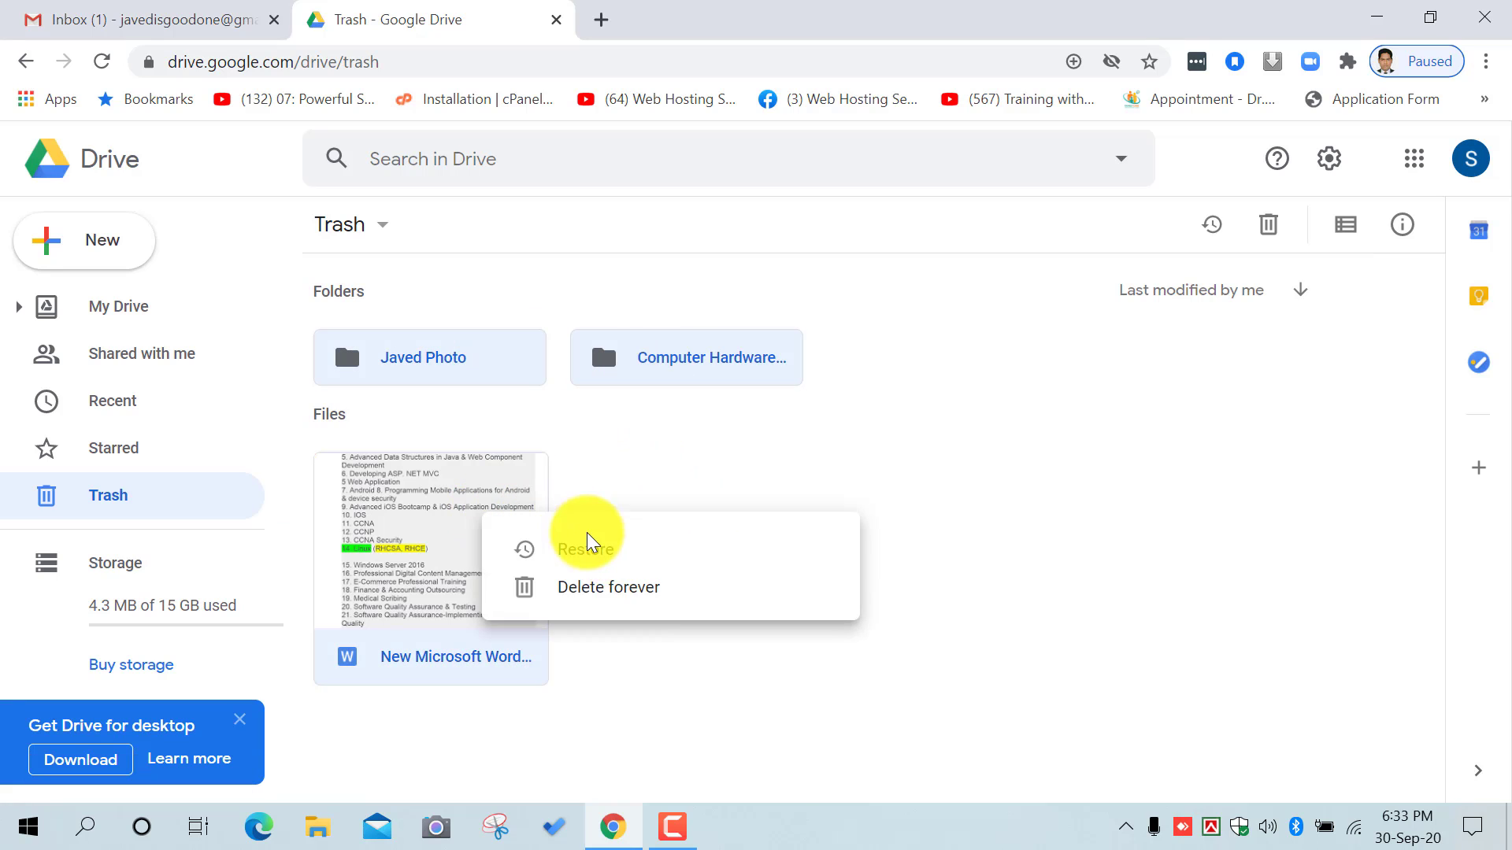
click(627, 596)
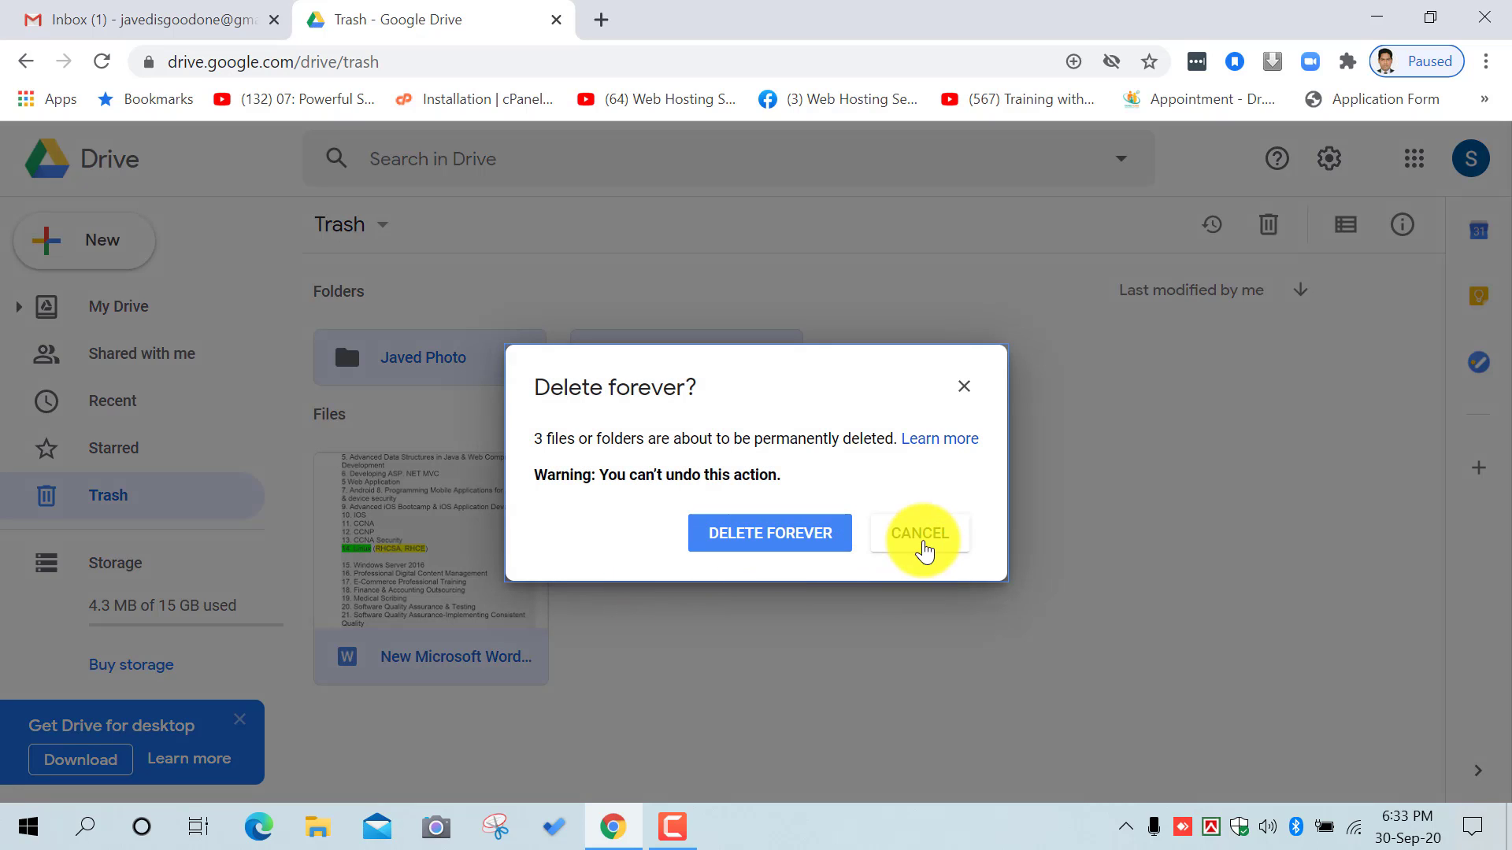
click(704, 524)
right_click(540, 525)
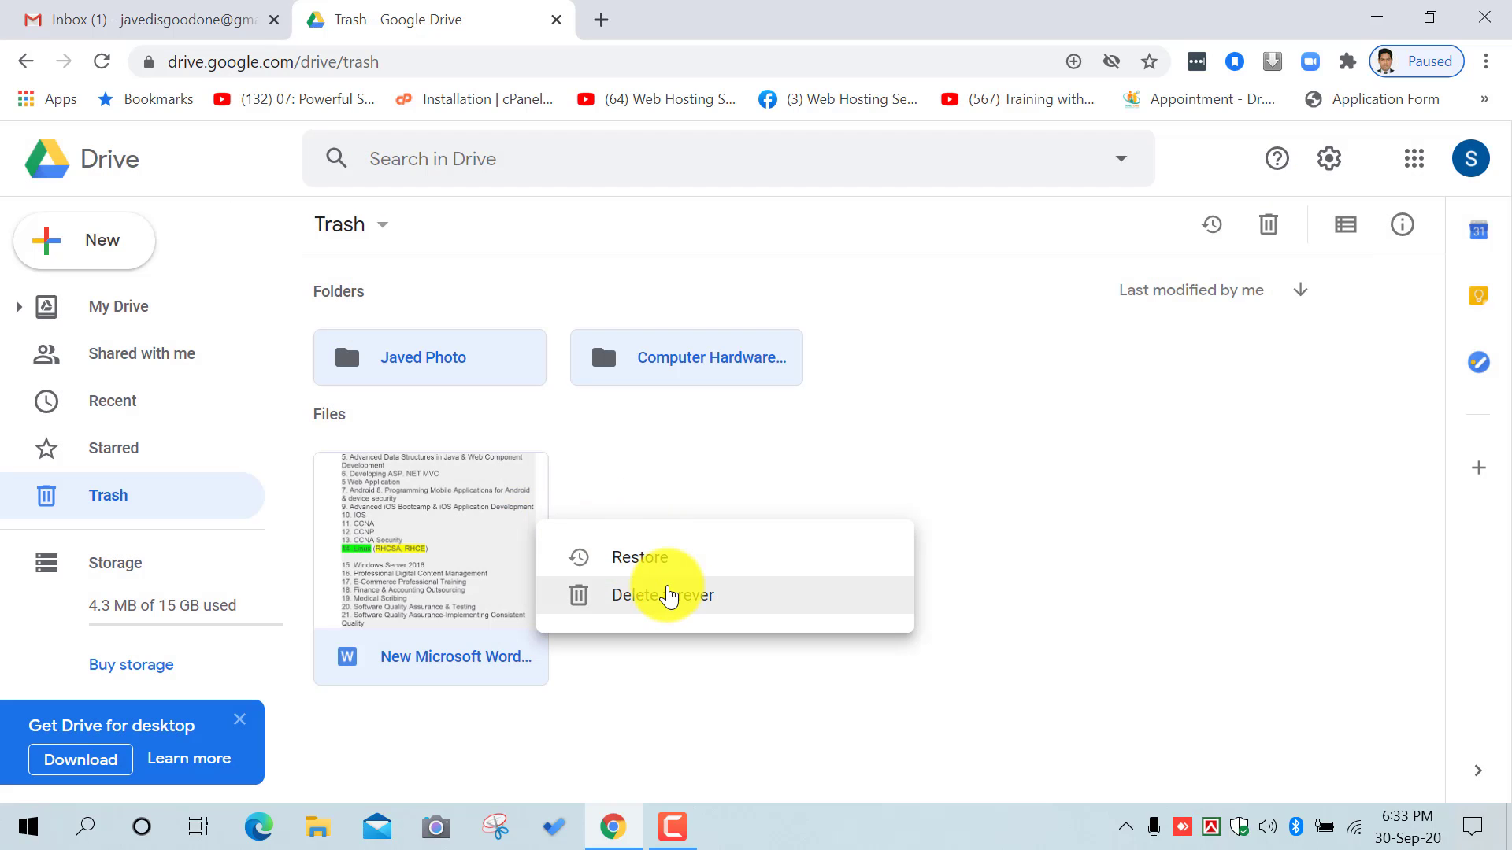
click(668, 596)
click(918, 531)
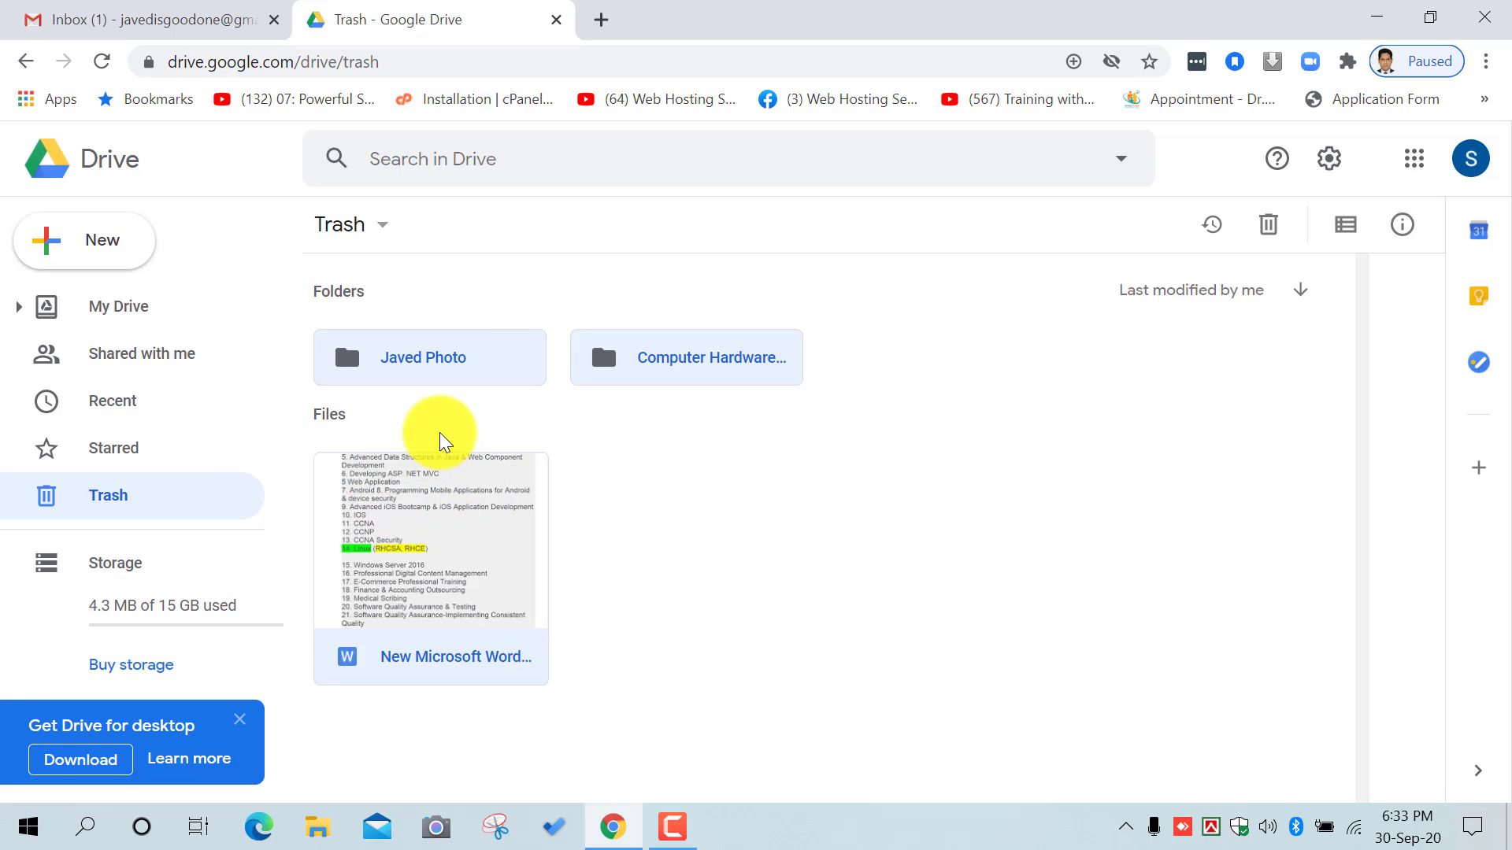
Step: Permanently delete all three trashed items
right_click(424, 499)
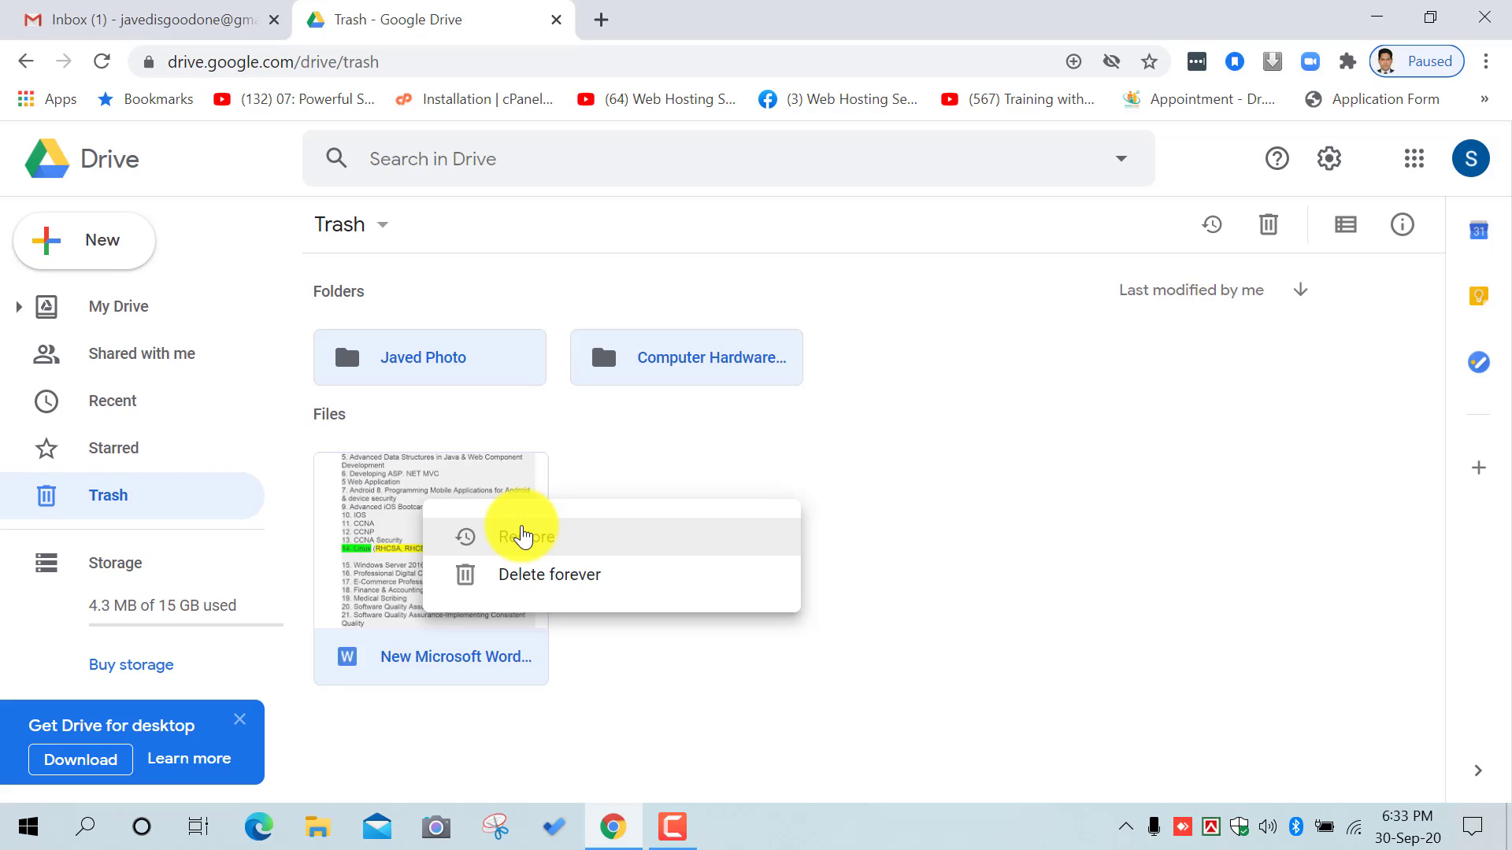
click(524, 573)
click(809, 560)
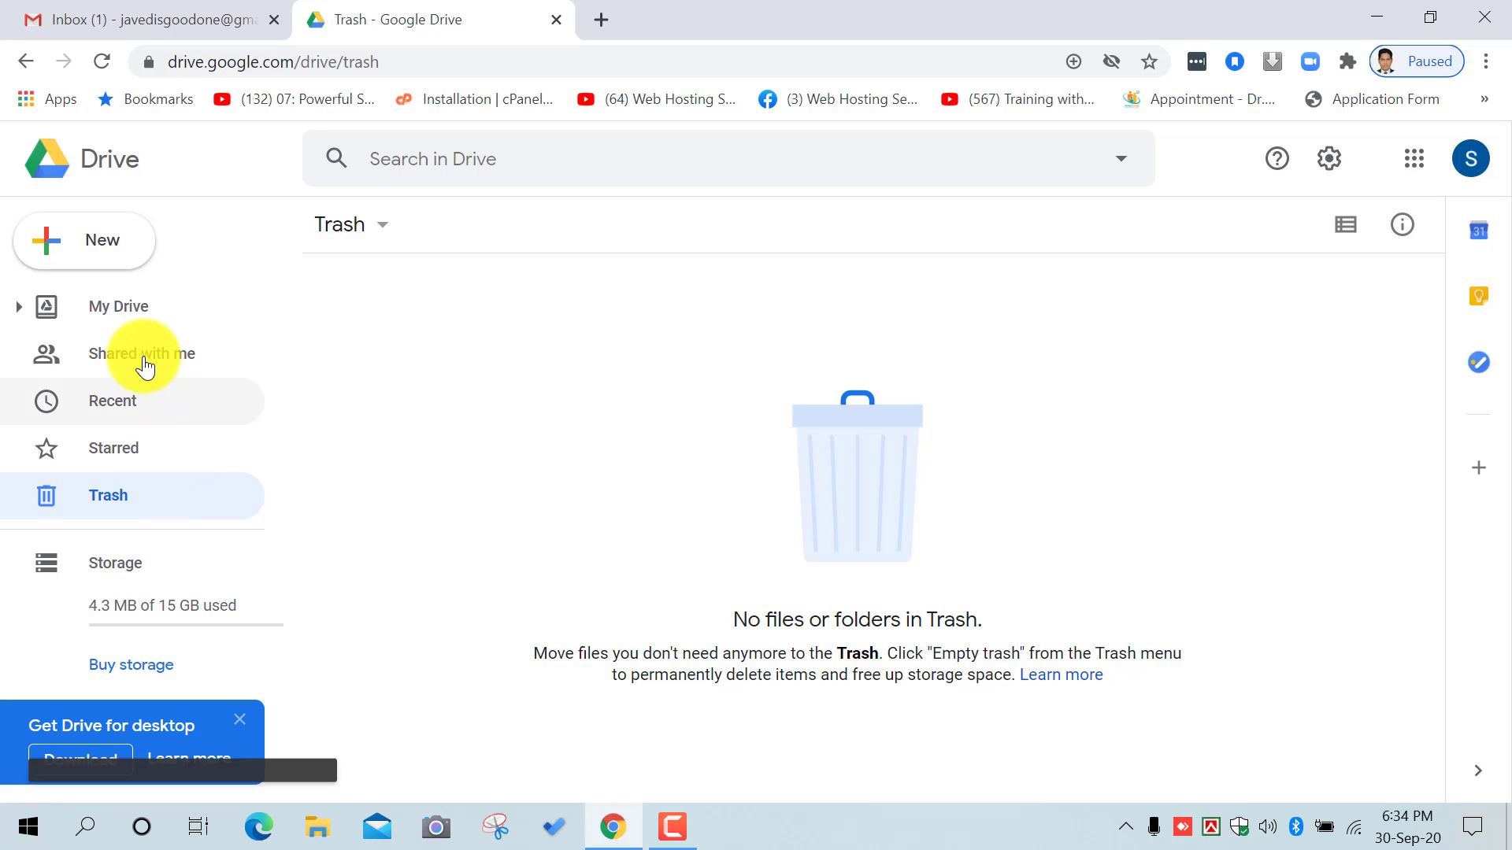
Step: Check the Storage page showing 4.3 MB of 15 GB used, then go back to My Drive
click(139, 323)
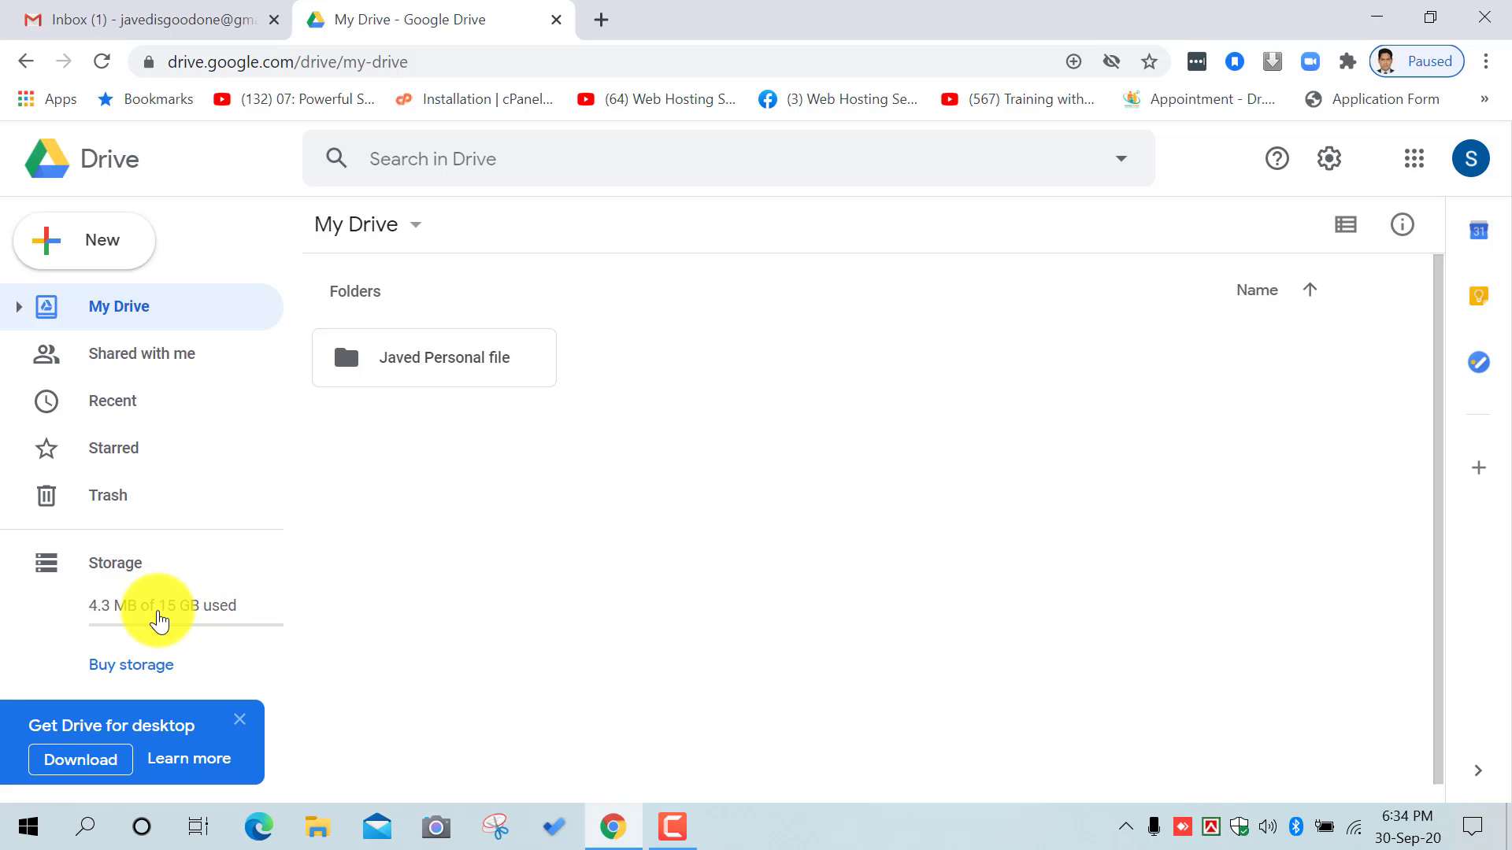
click(240, 614)
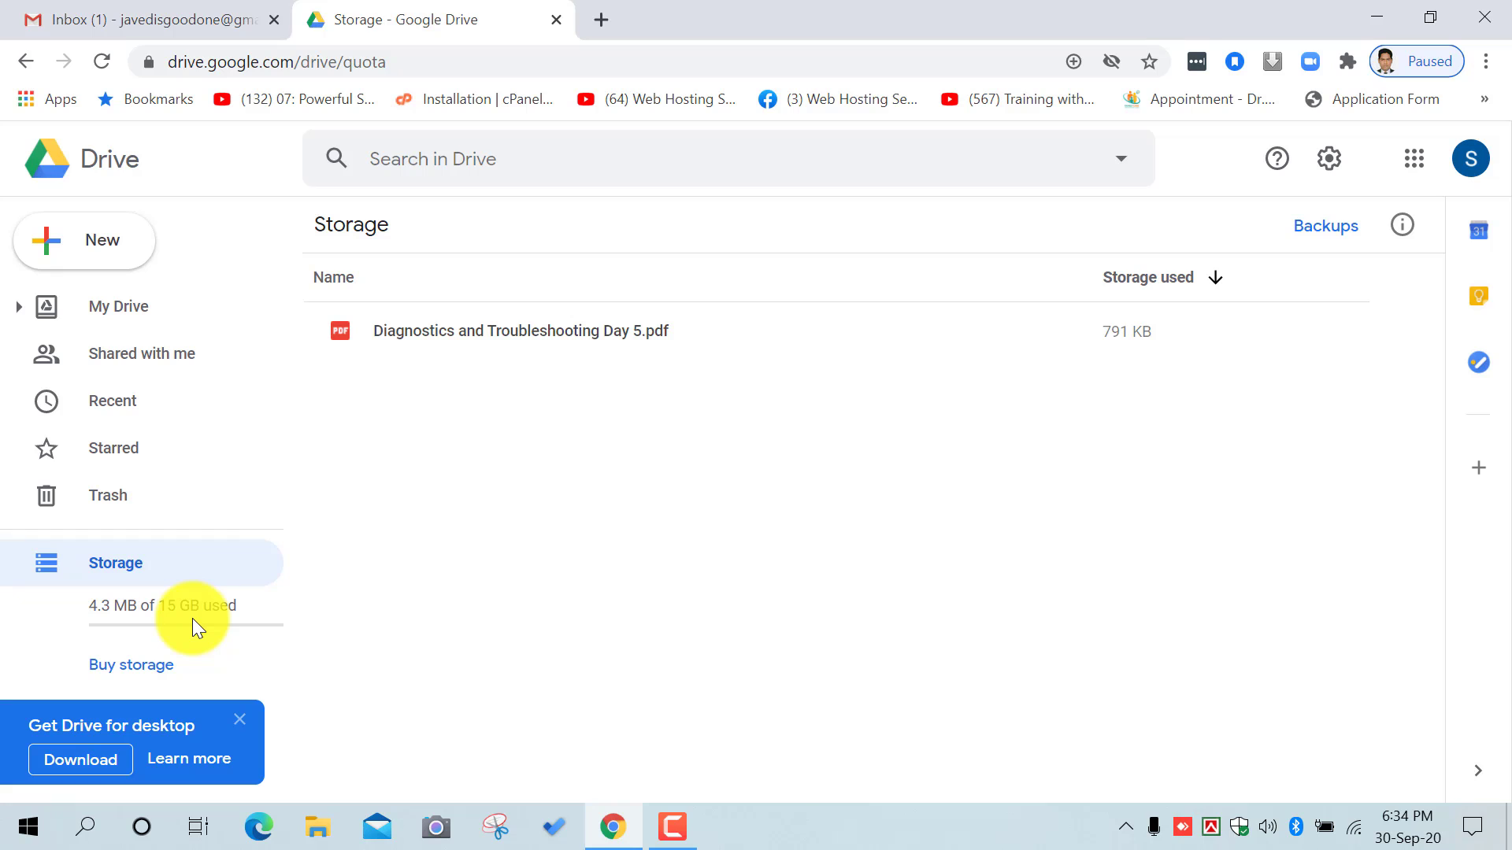
click(114, 308)
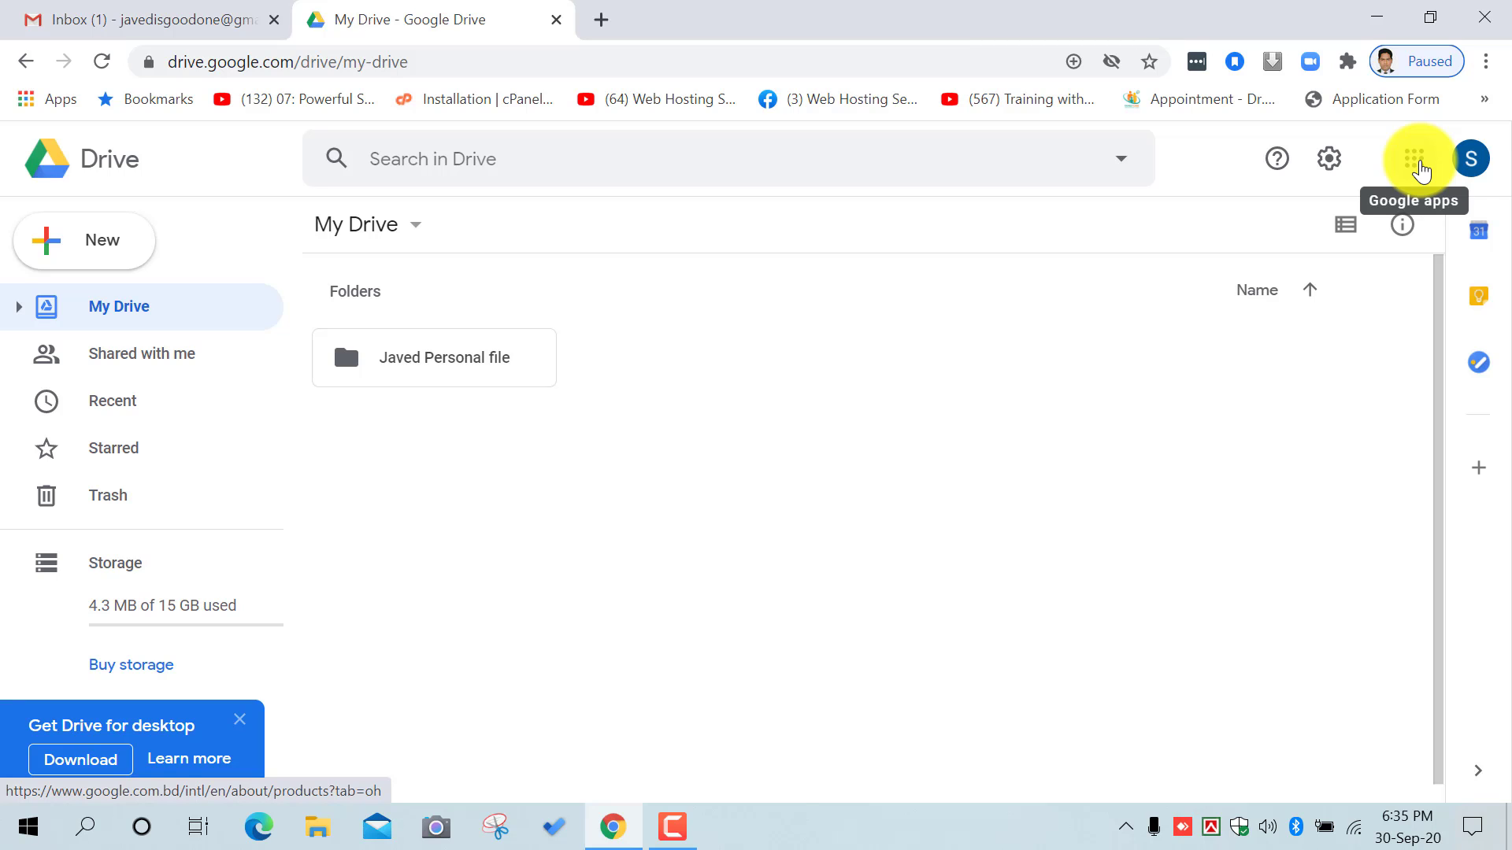
Step: Launch Google Photos from the Google apps grid
click(1421, 171)
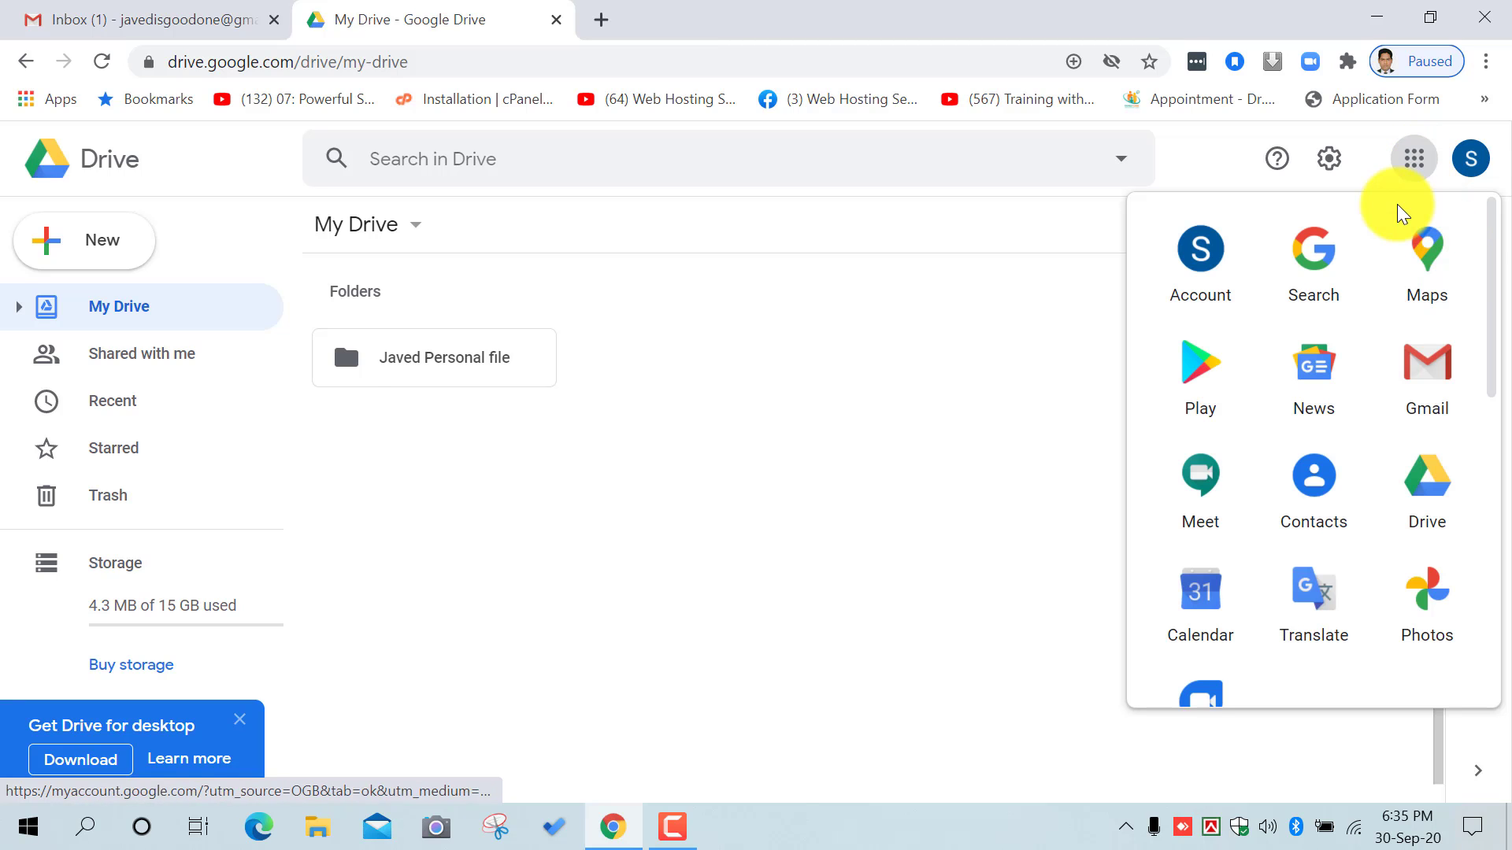
scroll(1419, 378, down, 2)
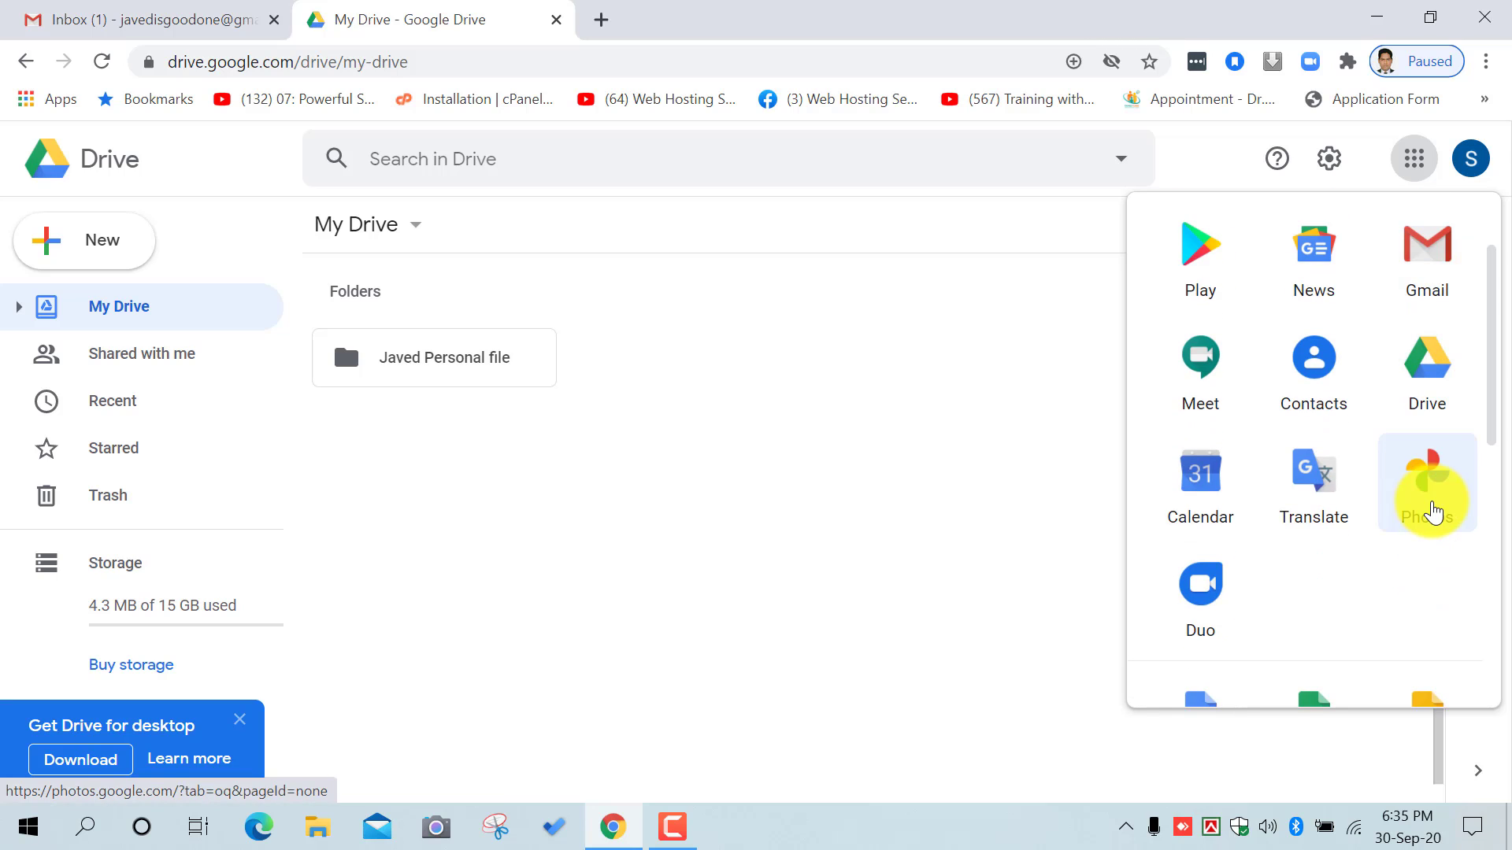
click(1433, 512)
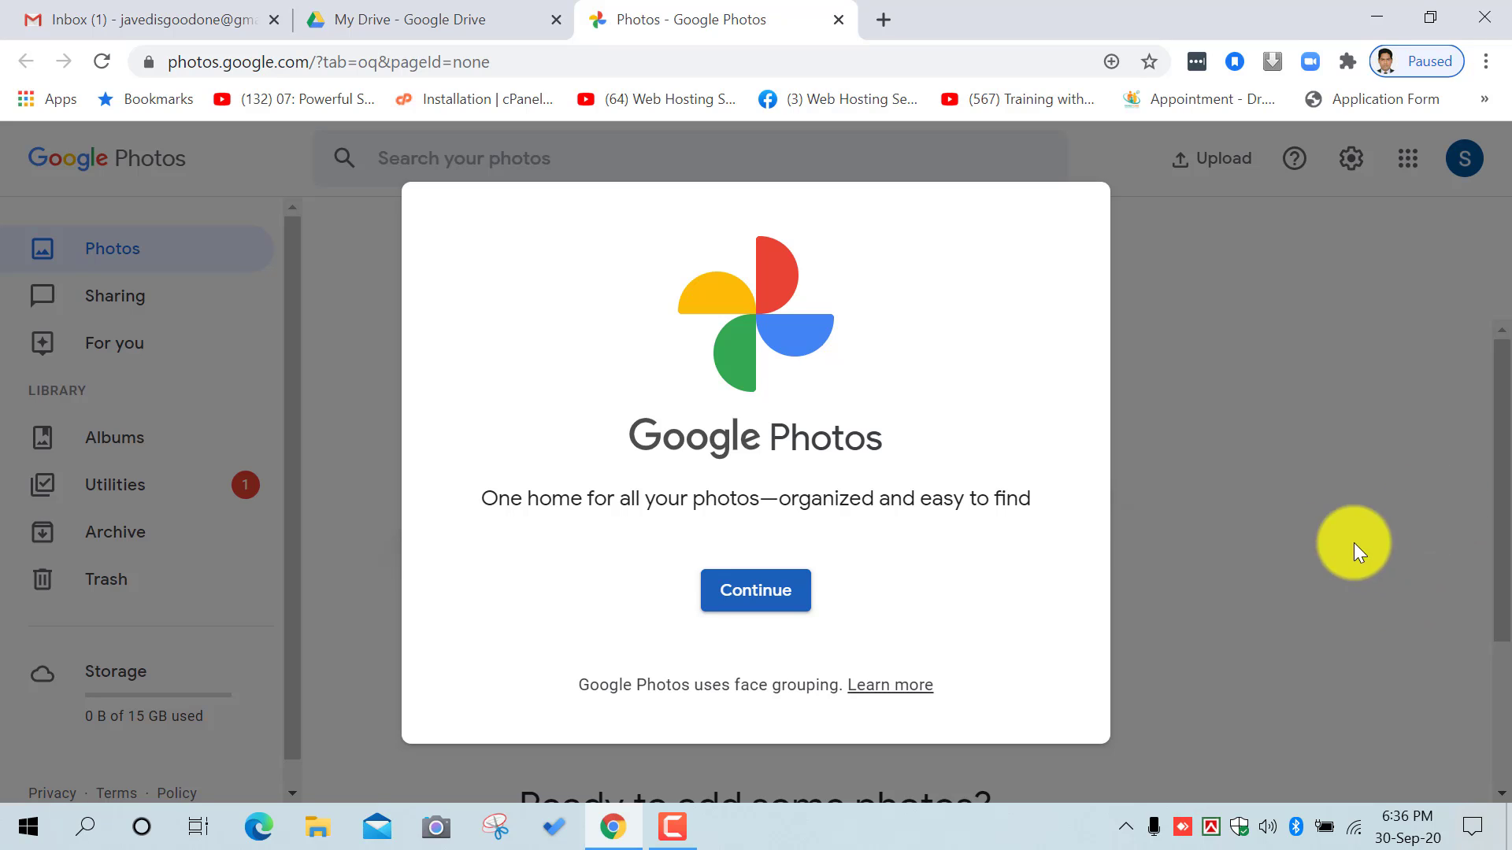
Step: Continue past the Photos welcome screen and view the Upload source options
click(793, 594)
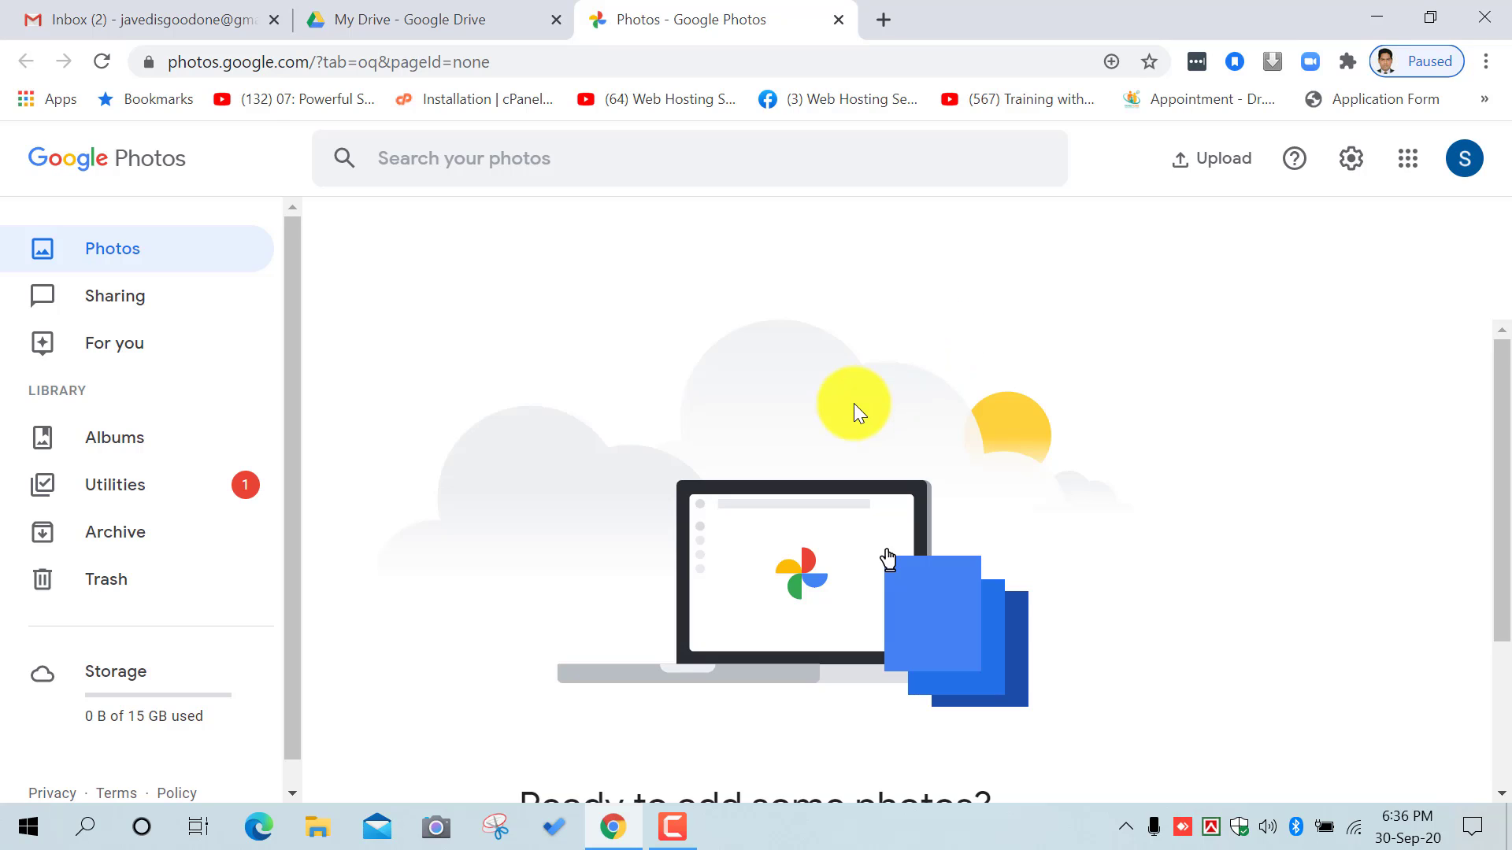
click(1226, 160)
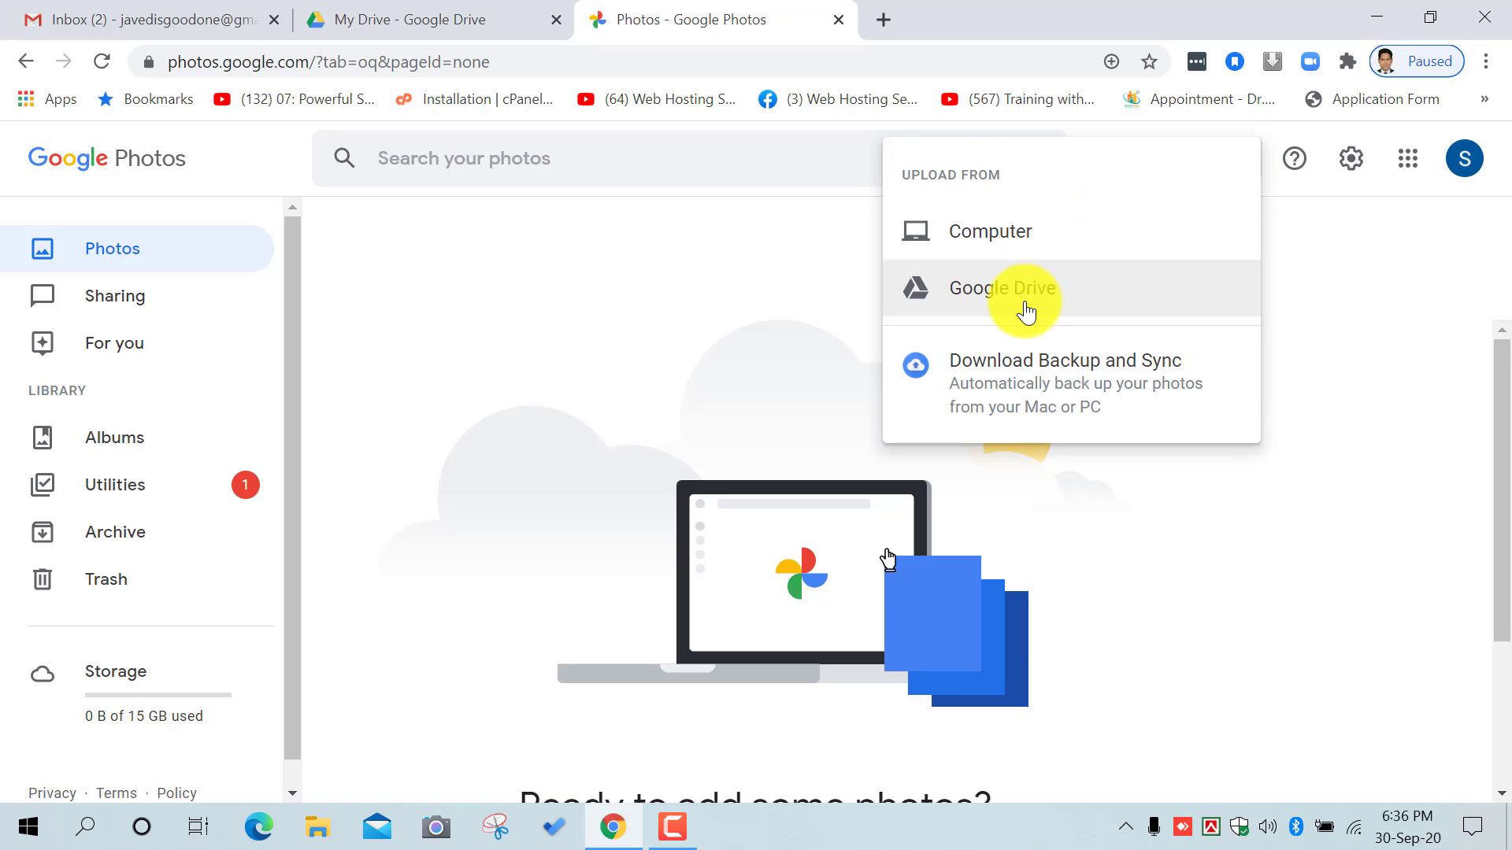
click(684, 330)
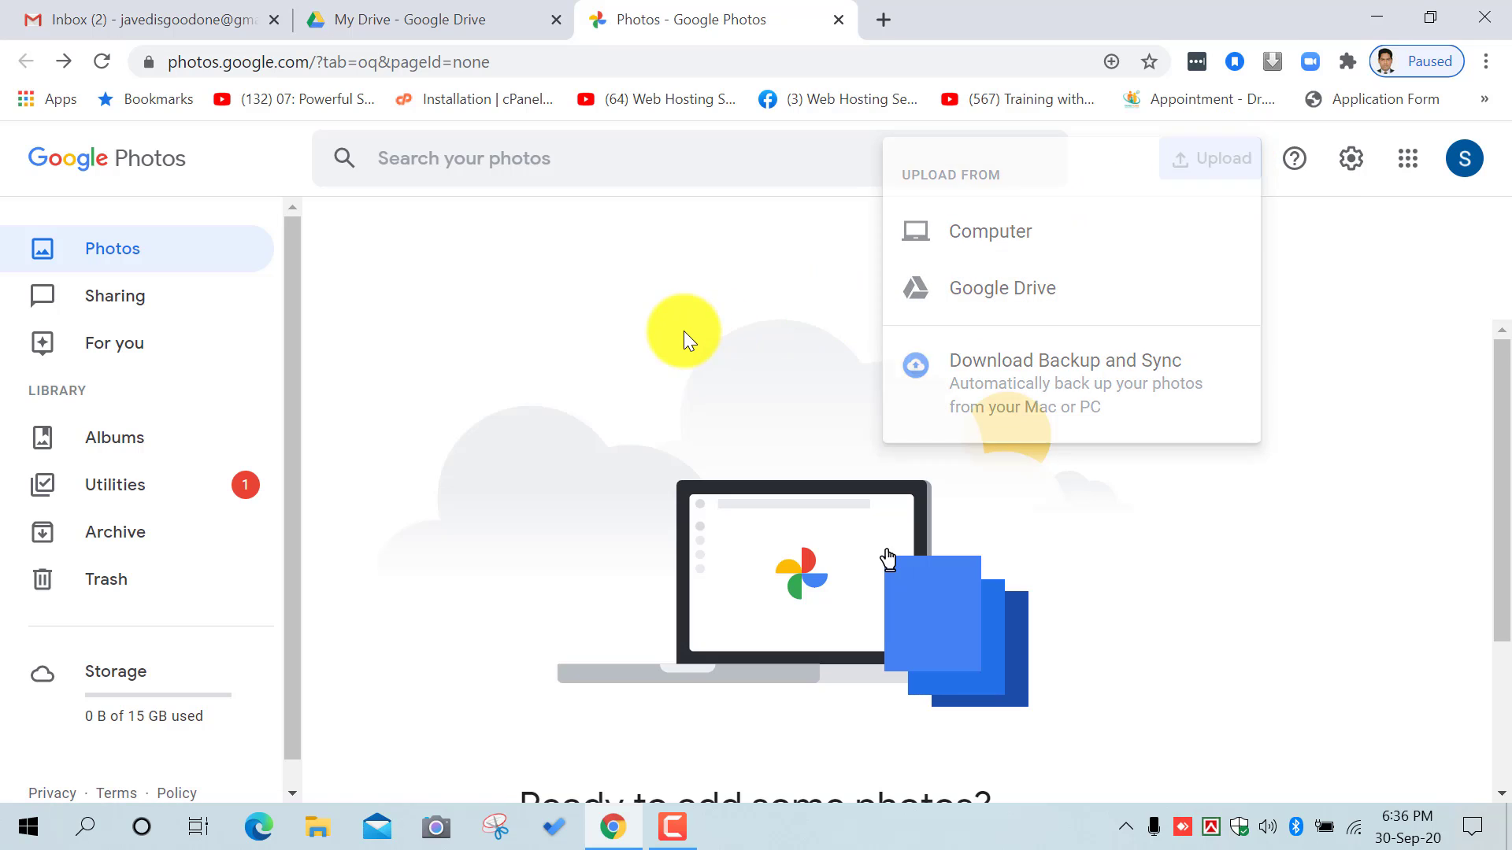
right_click(831, 381)
click(752, 397)
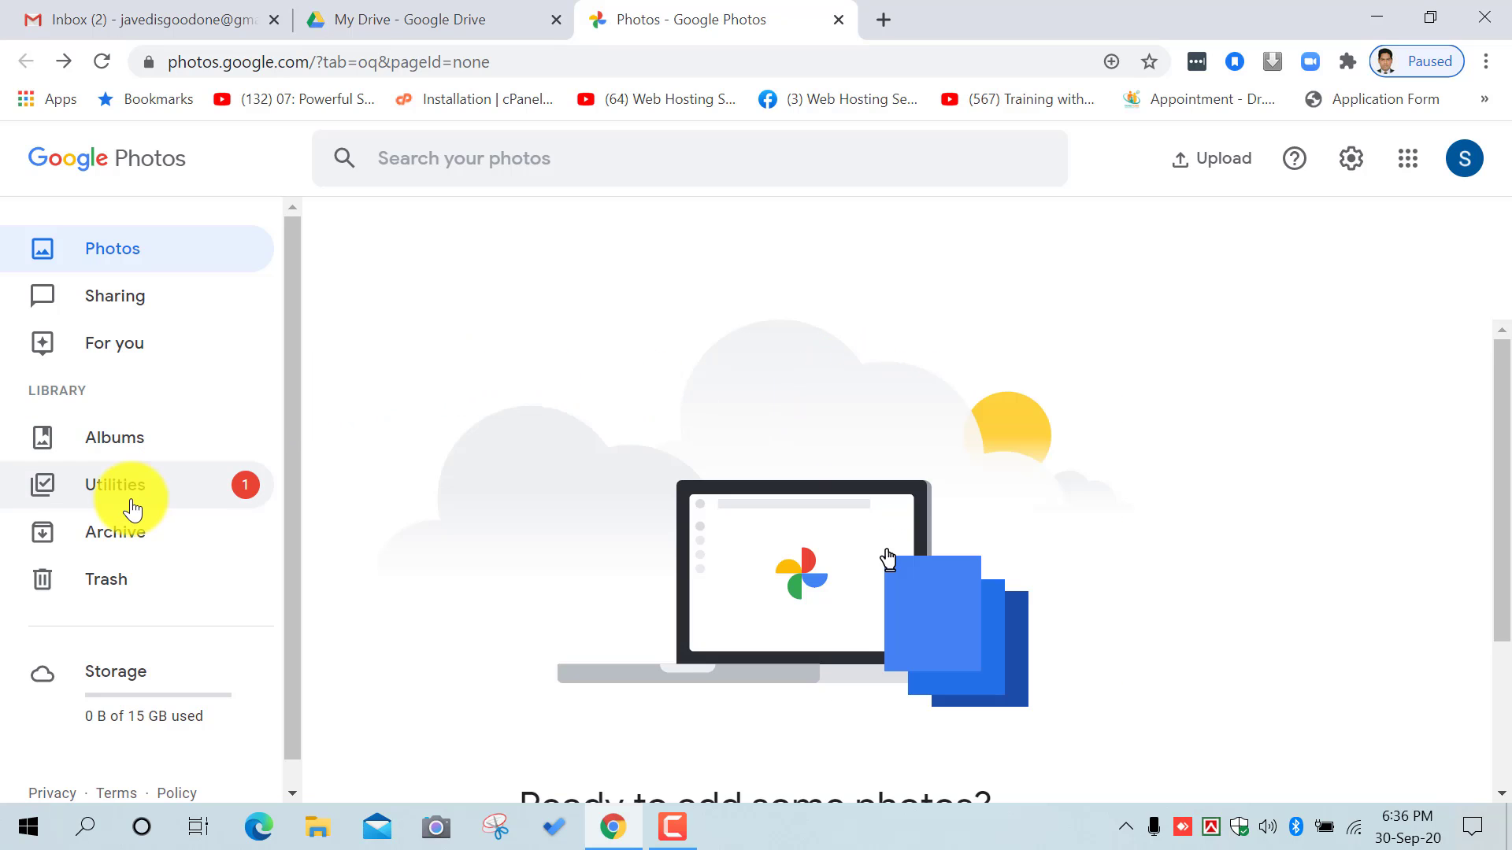
Step: Launch Google Contacts from the Google apps grid
click(1406, 162)
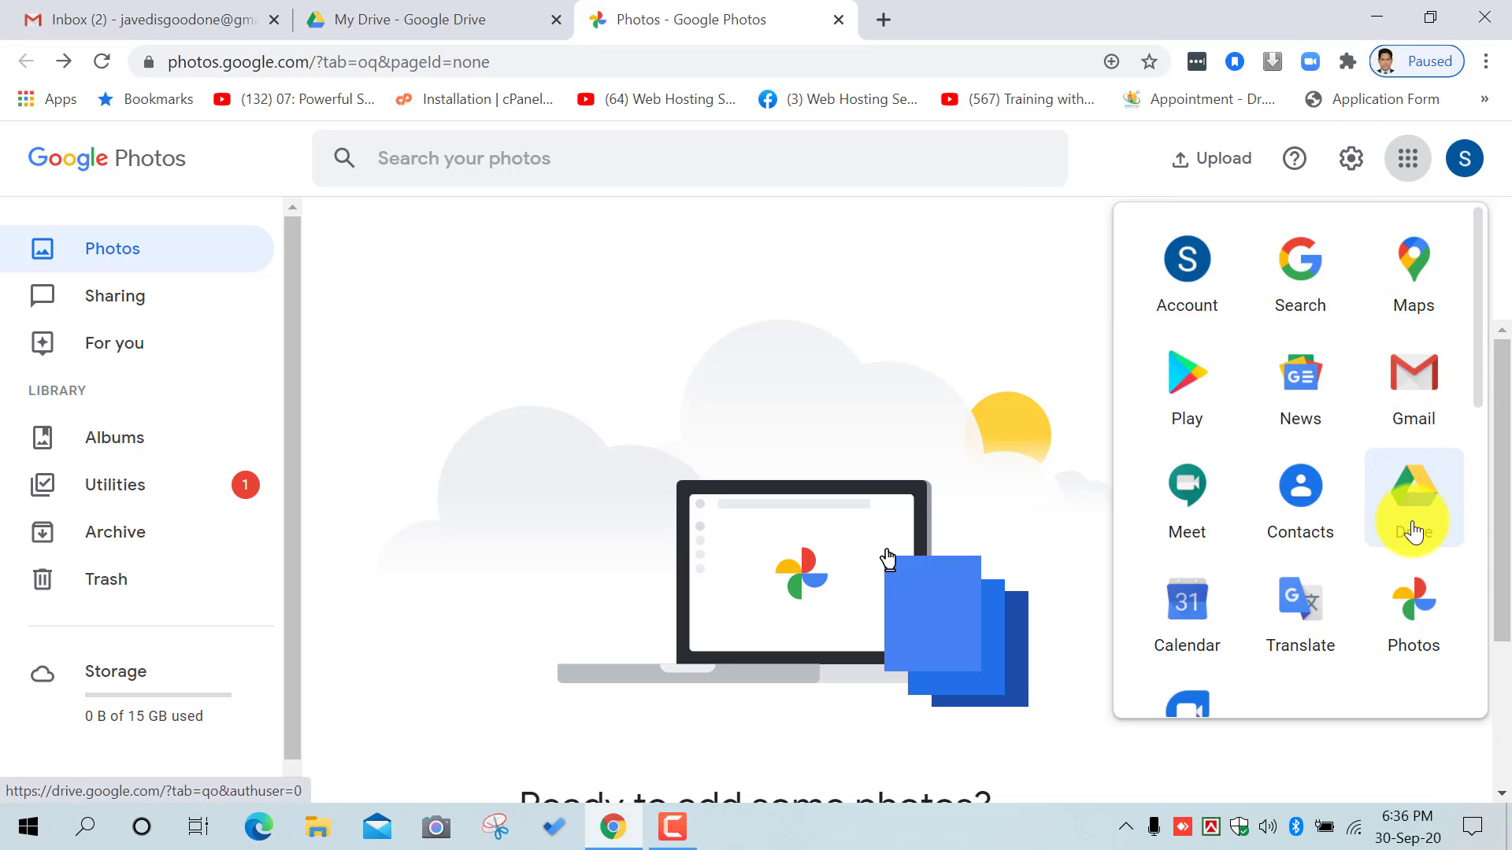
scroll(1413, 532, down, 1)
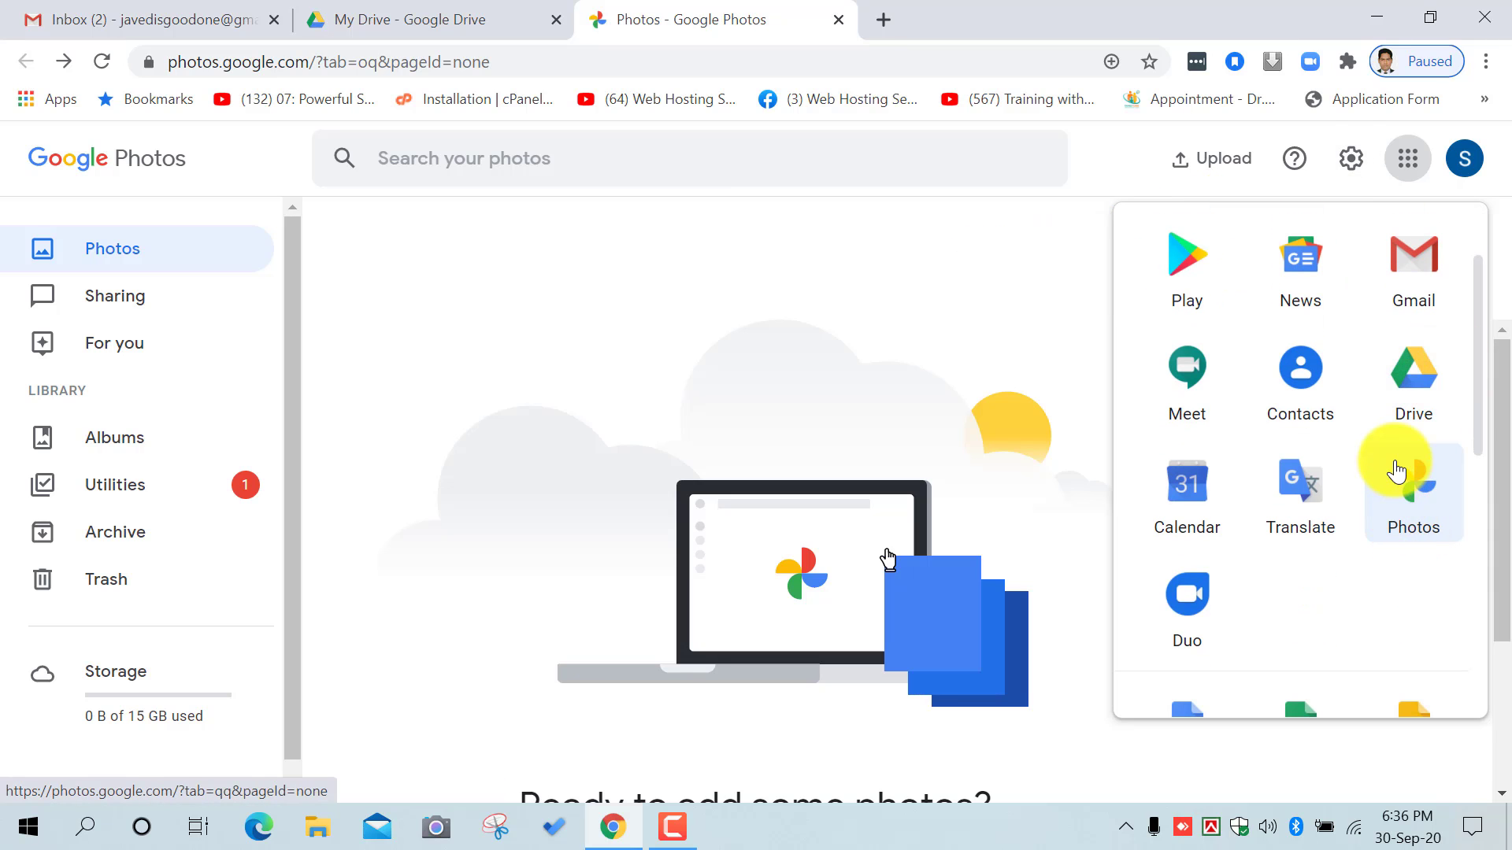
click(1323, 406)
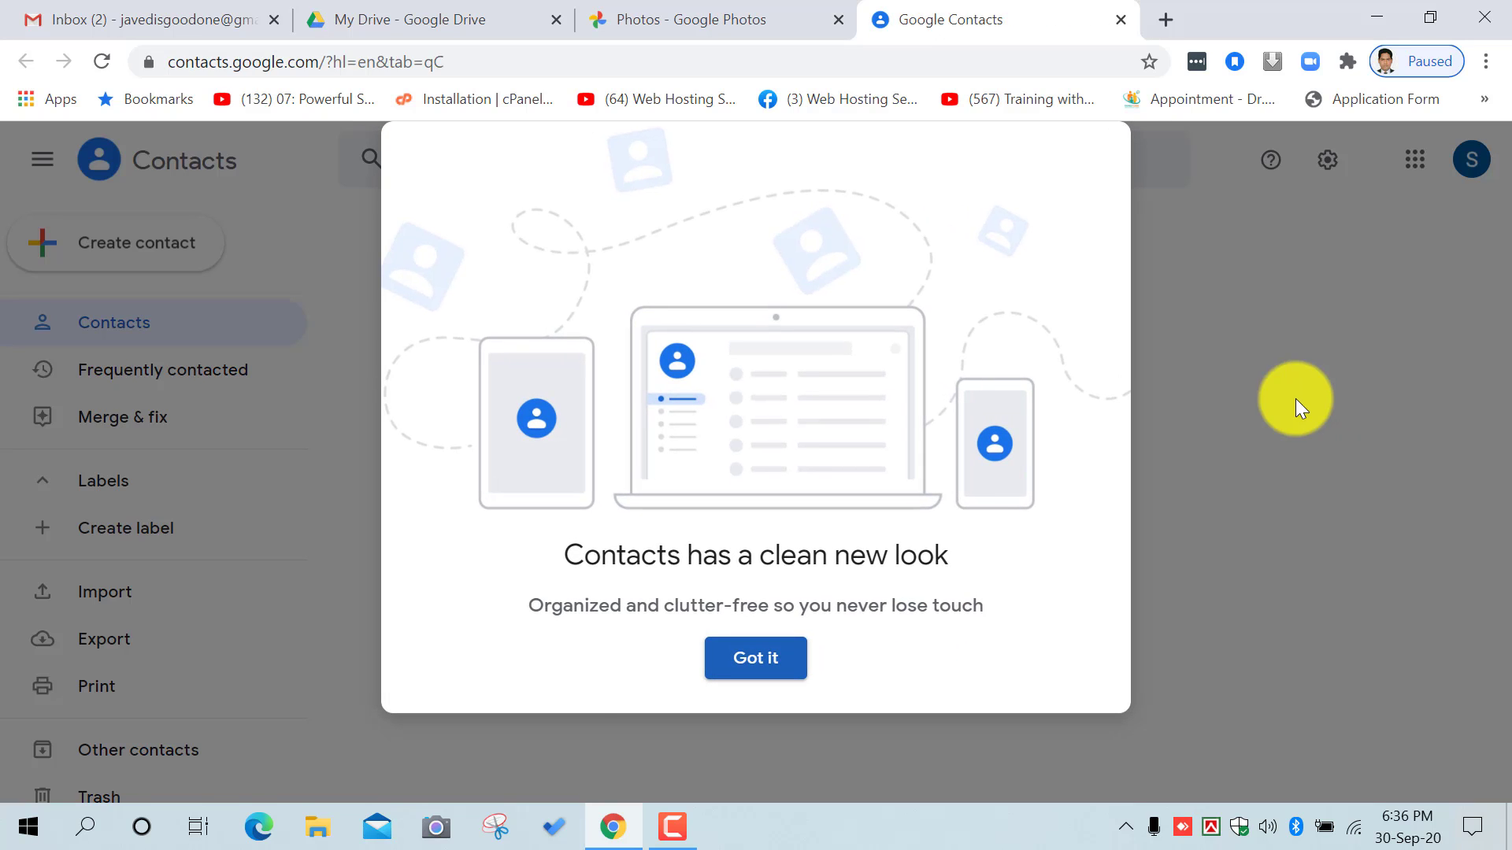
Step: Dismiss the Contacts welcome, preview file import, cancel it, and move to the Photos tab
click(738, 665)
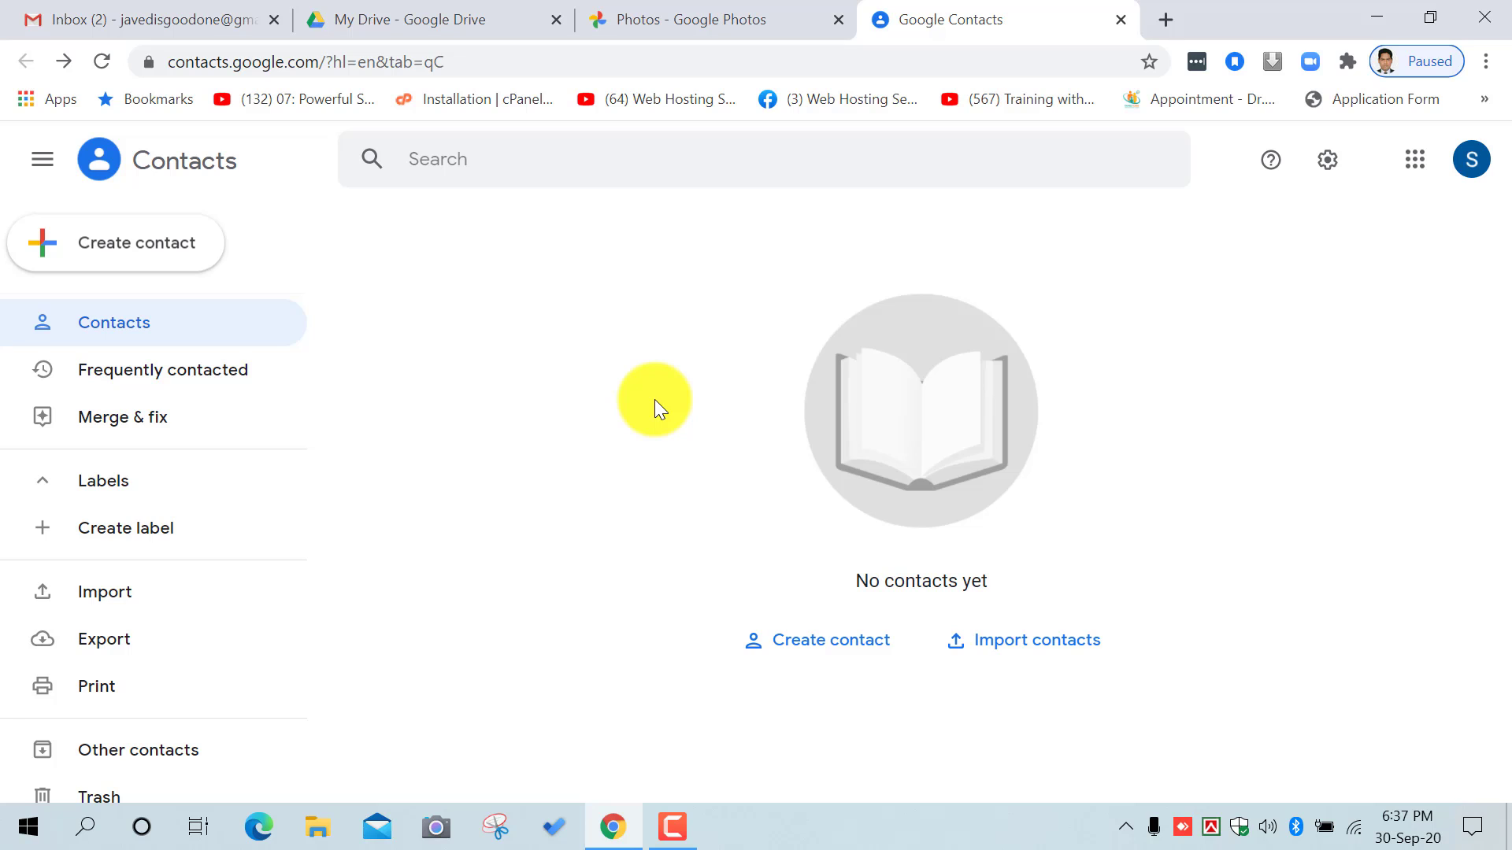
click(1039, 640)
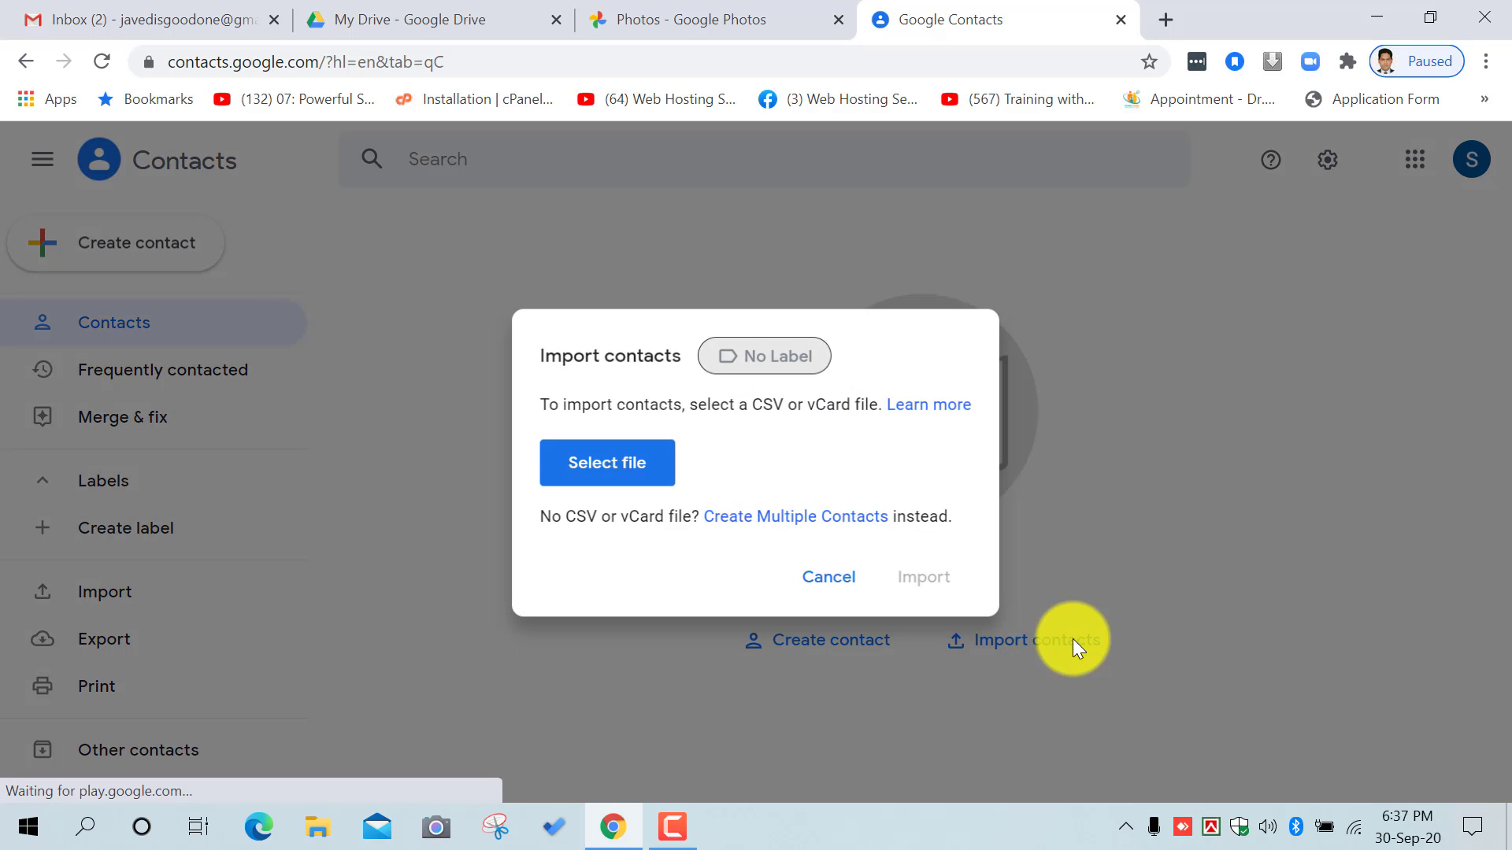
click(650, 475)
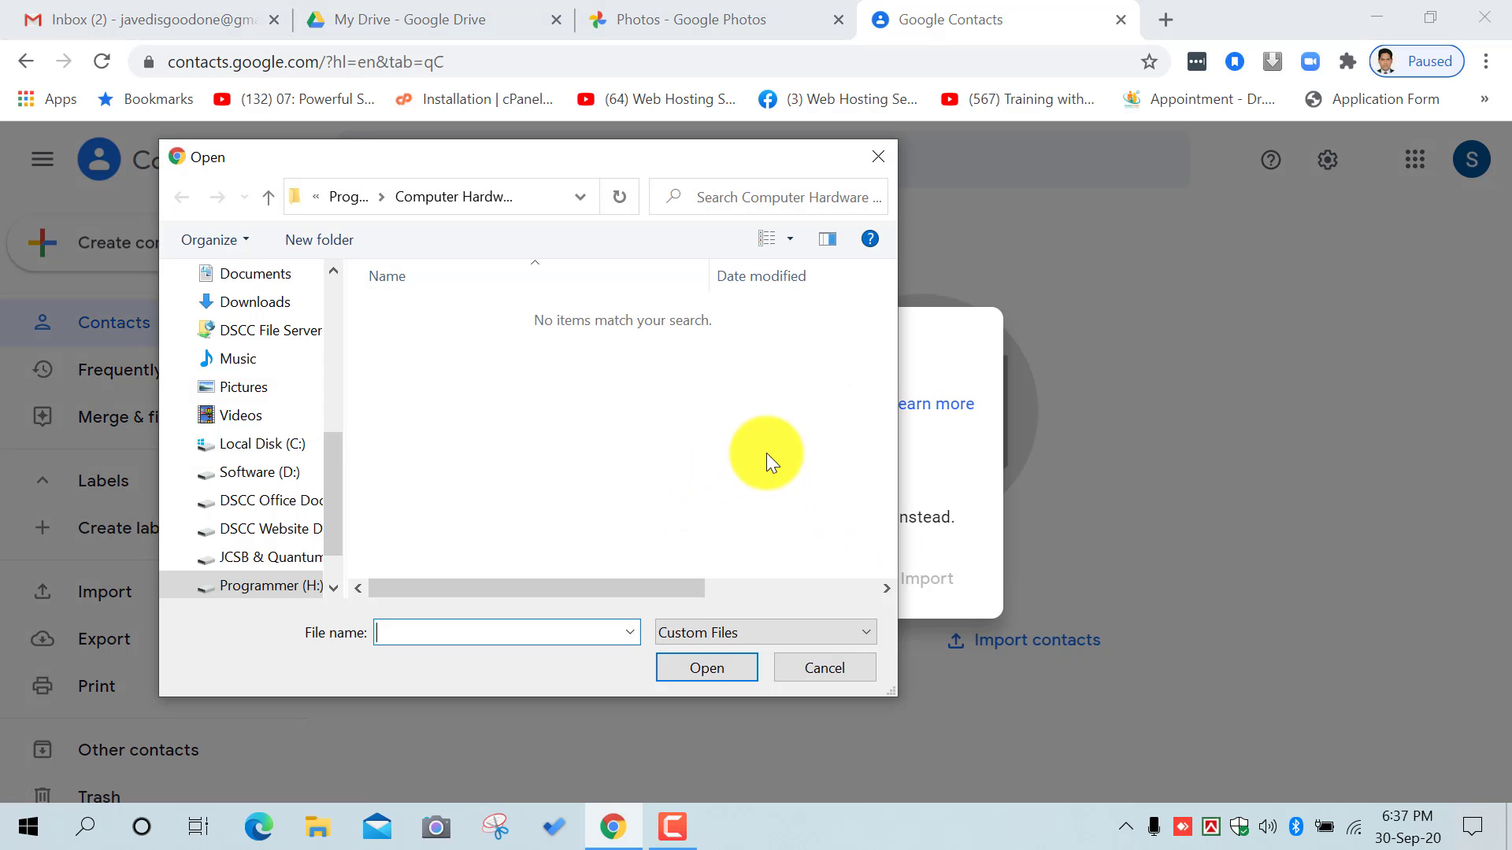
click(824, 670)
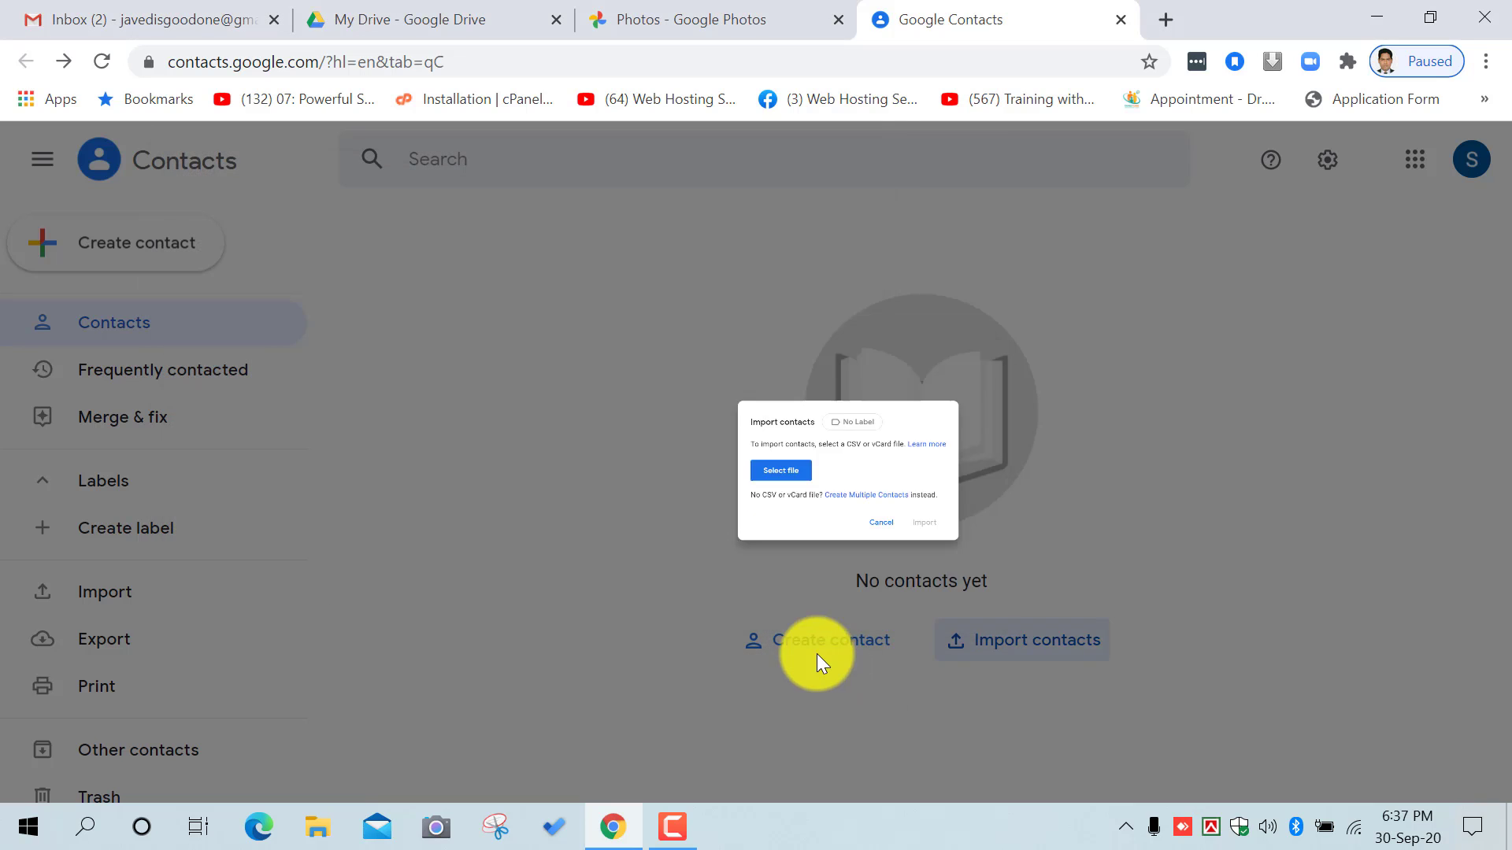
click(816, 653)
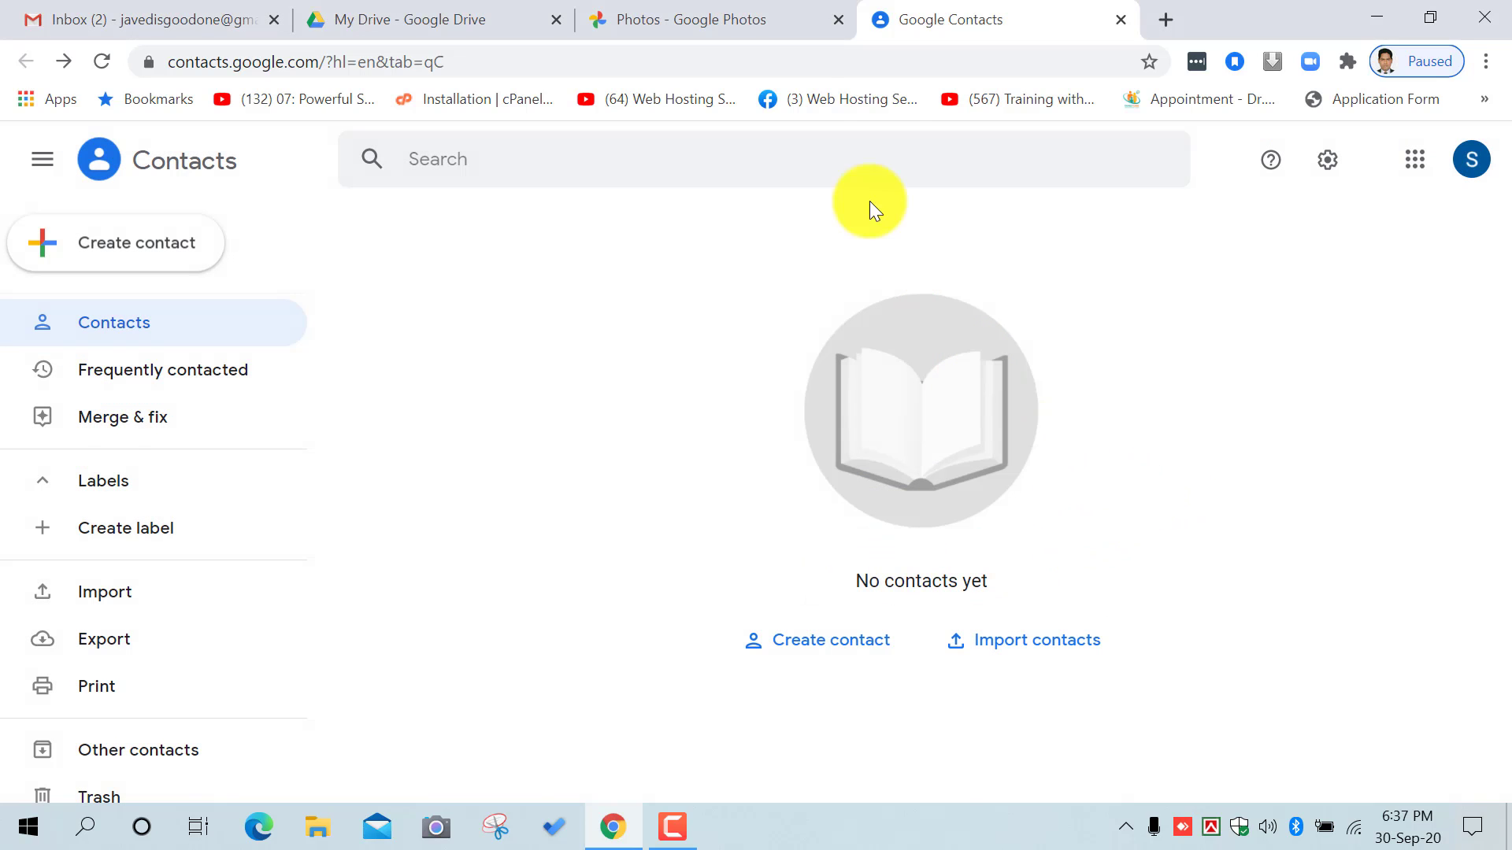
click(778, 17)
Step: Return to the Gmail inbox tab and browse the Google apps grid panel
click(381, 16)
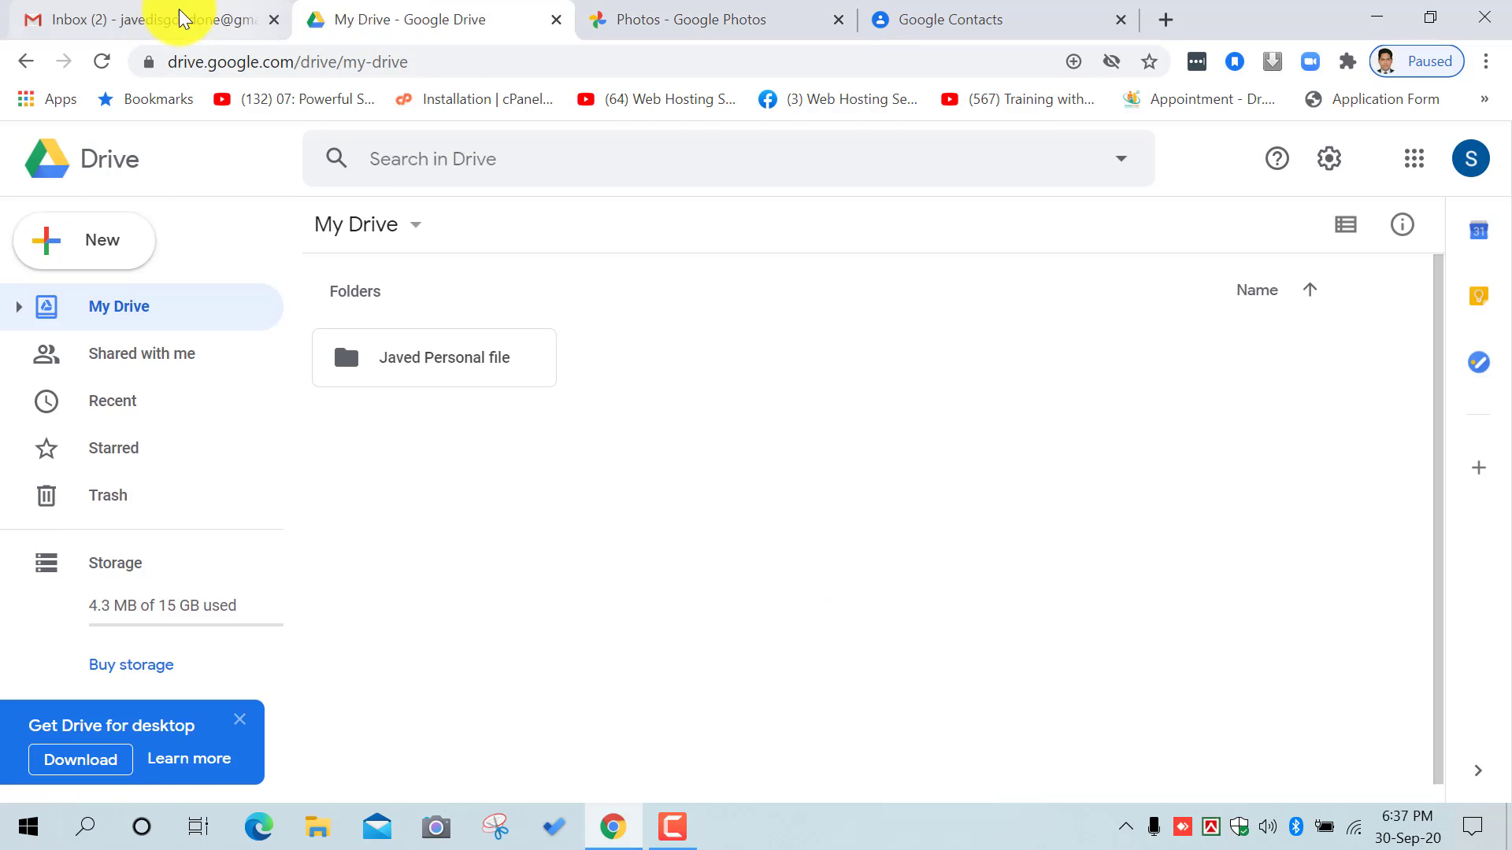
click(181, 17)
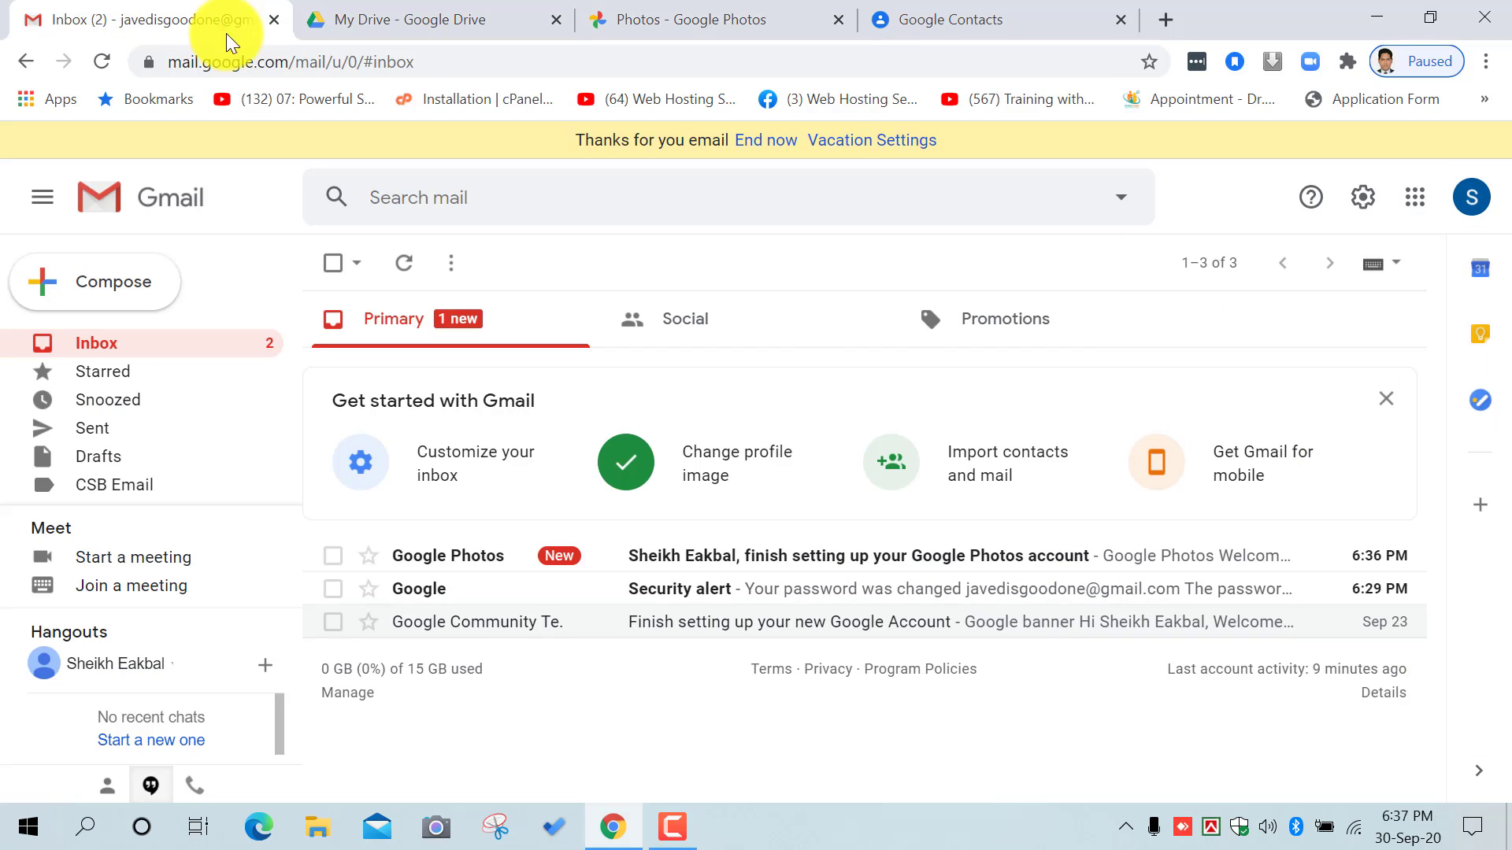
click(1411, 203)
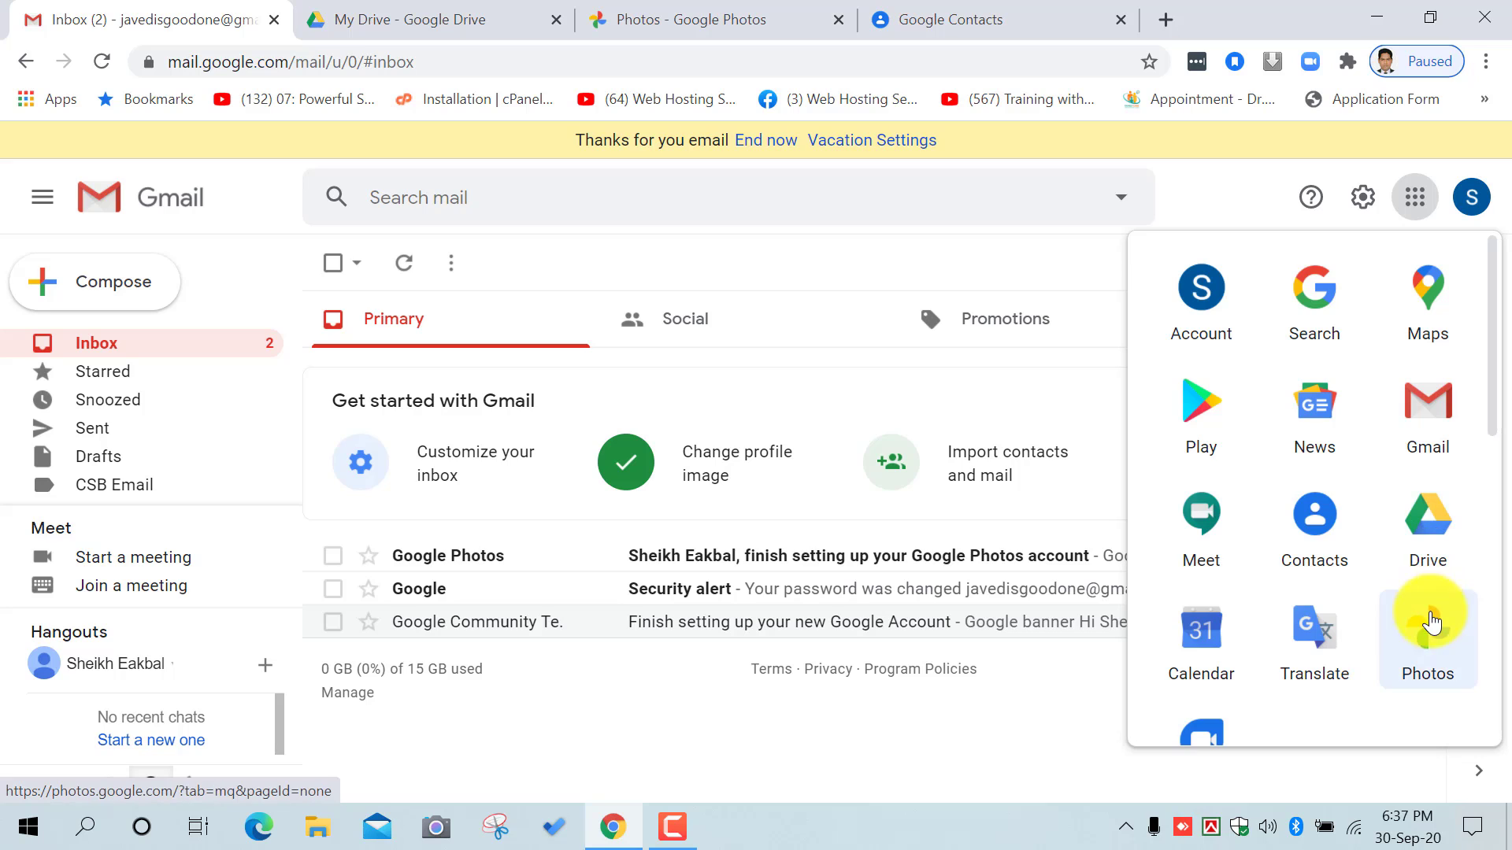
scroll(1431, 615, down, 1)
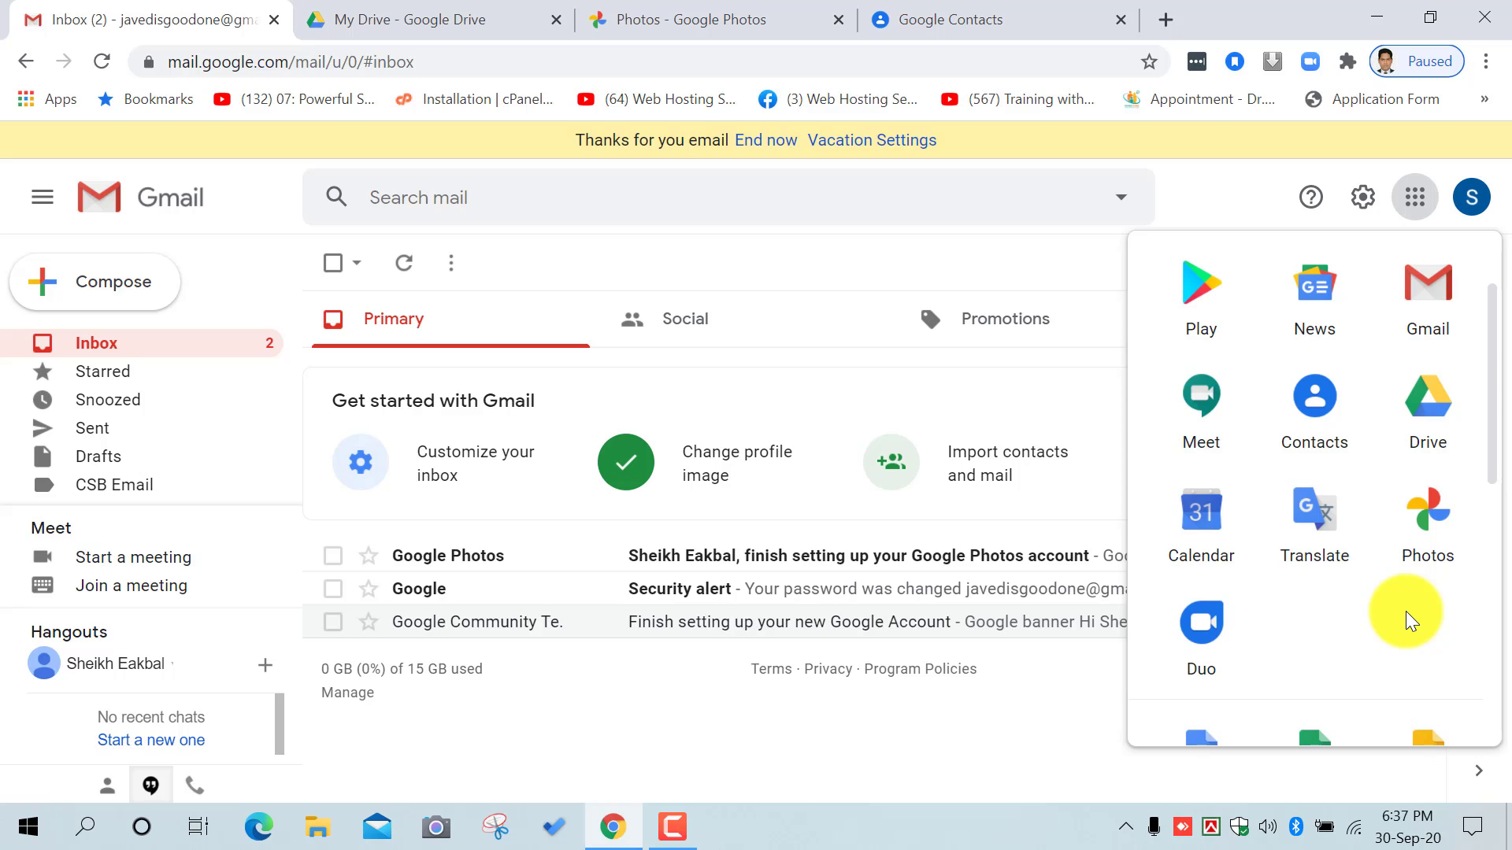
scroll(1405, 611, up, 2)
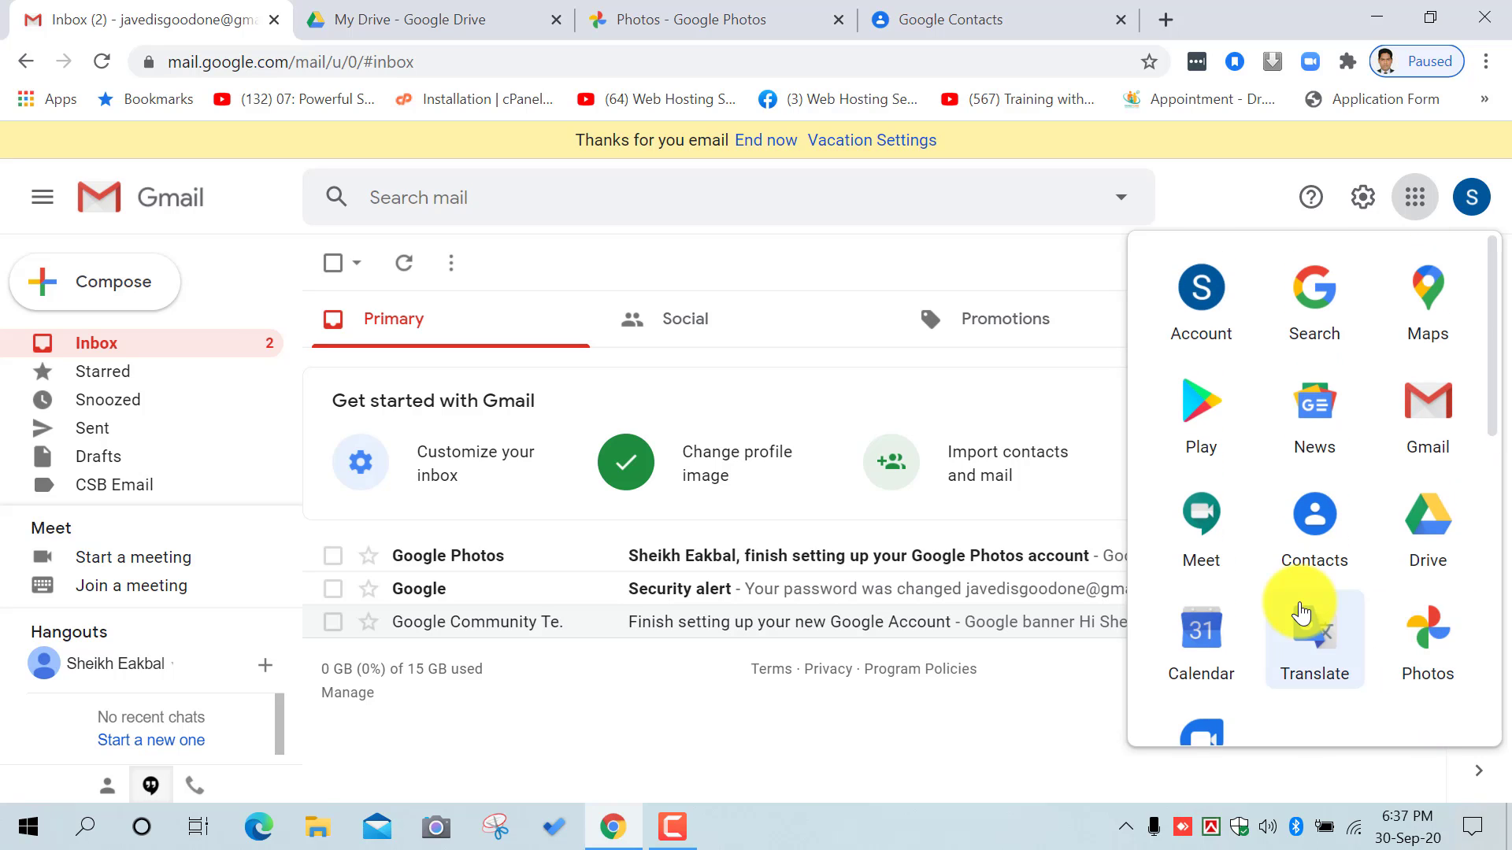
scroll(1350, 499, down, 2)
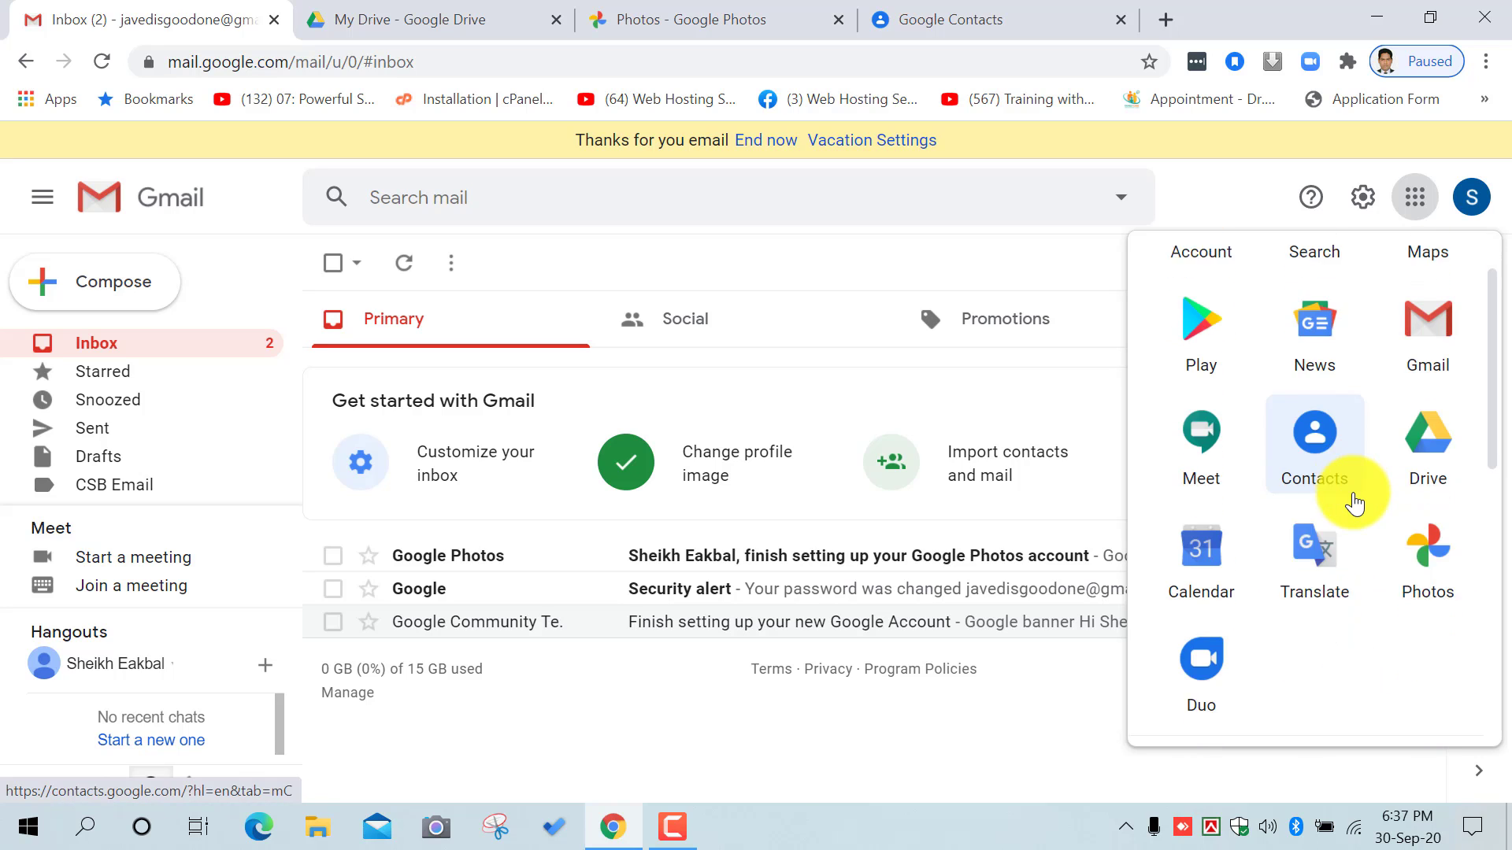
scroll(1357, 502, up, 2)
scroll(1339, 505, up, 1)
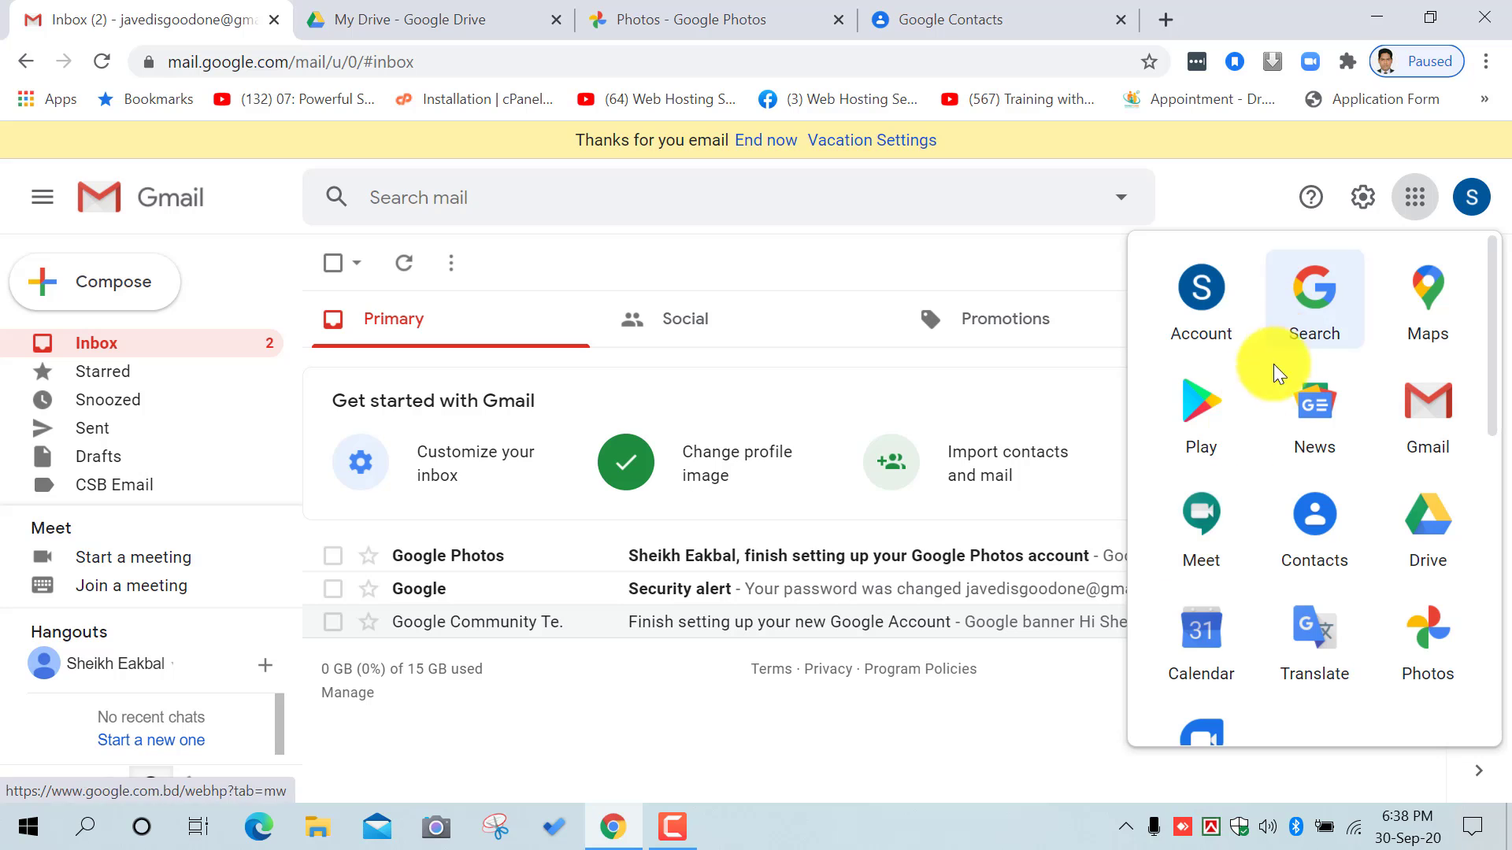
click(1203, 521)
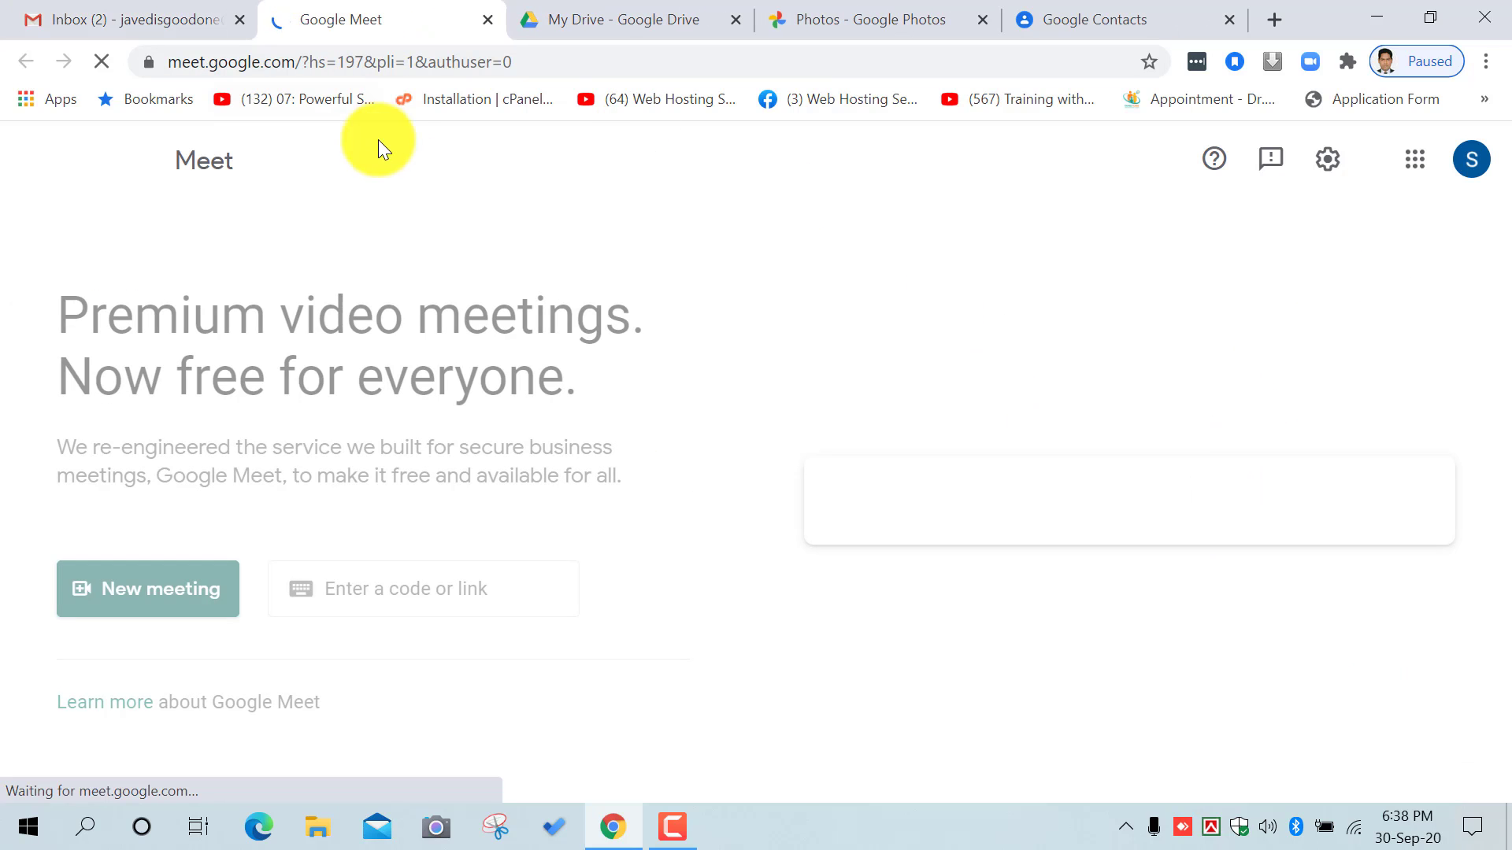
click(177, 11)
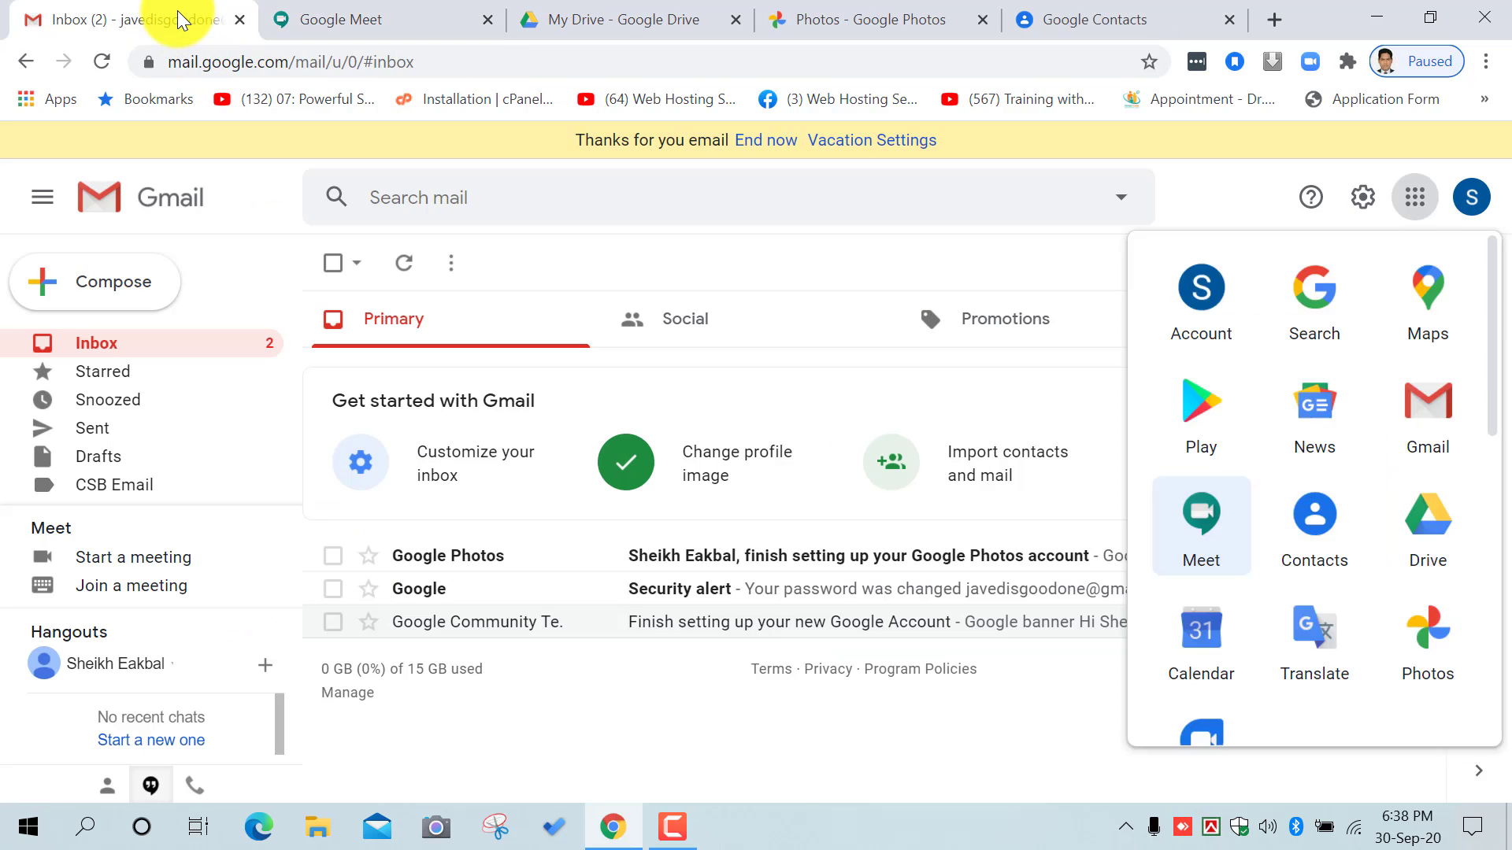
click(355, 11)
click(96, 11)
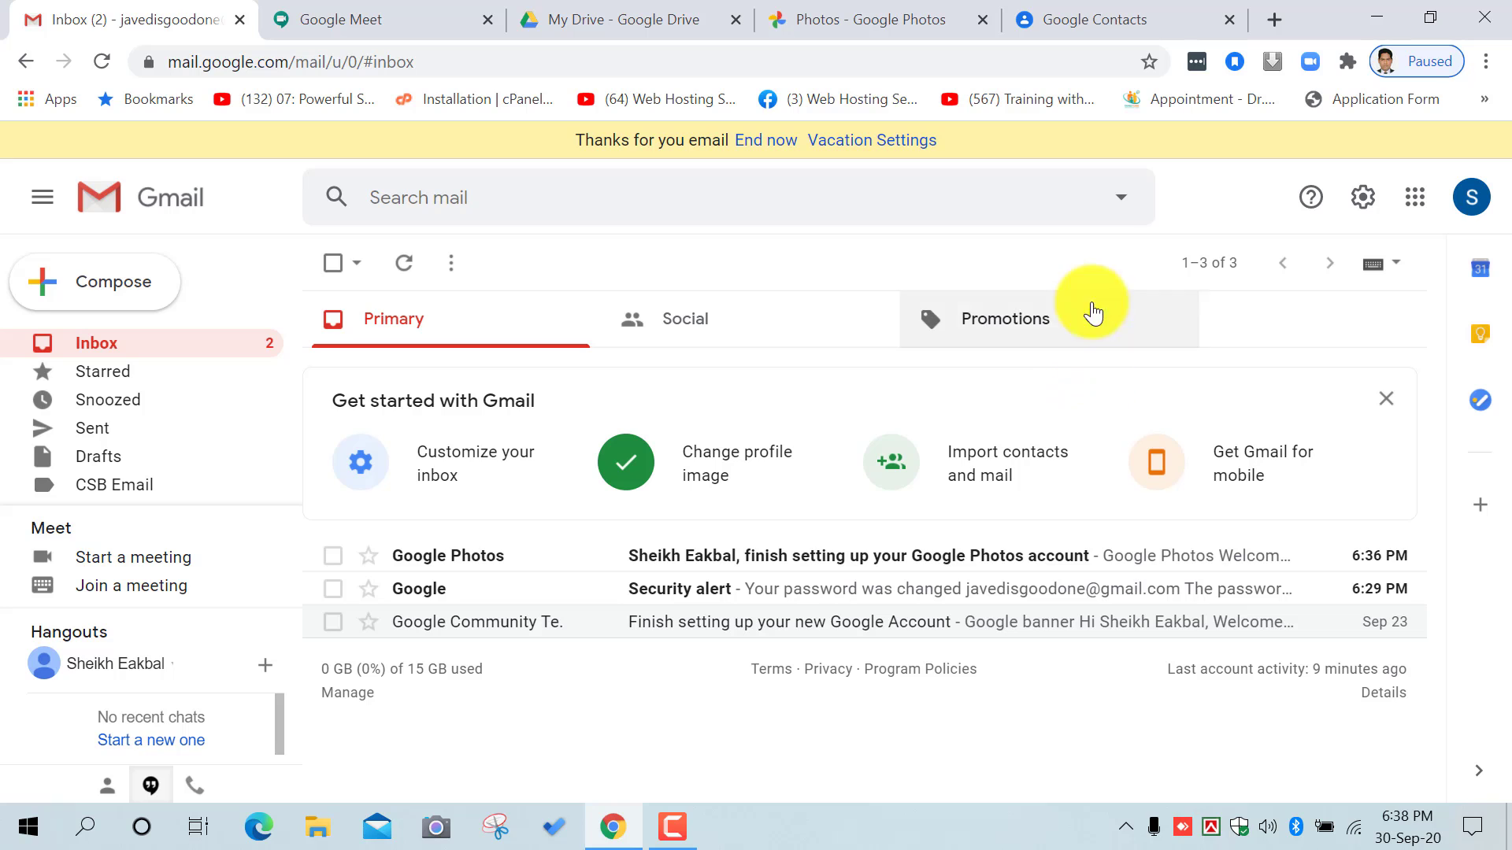
click(130, 586)
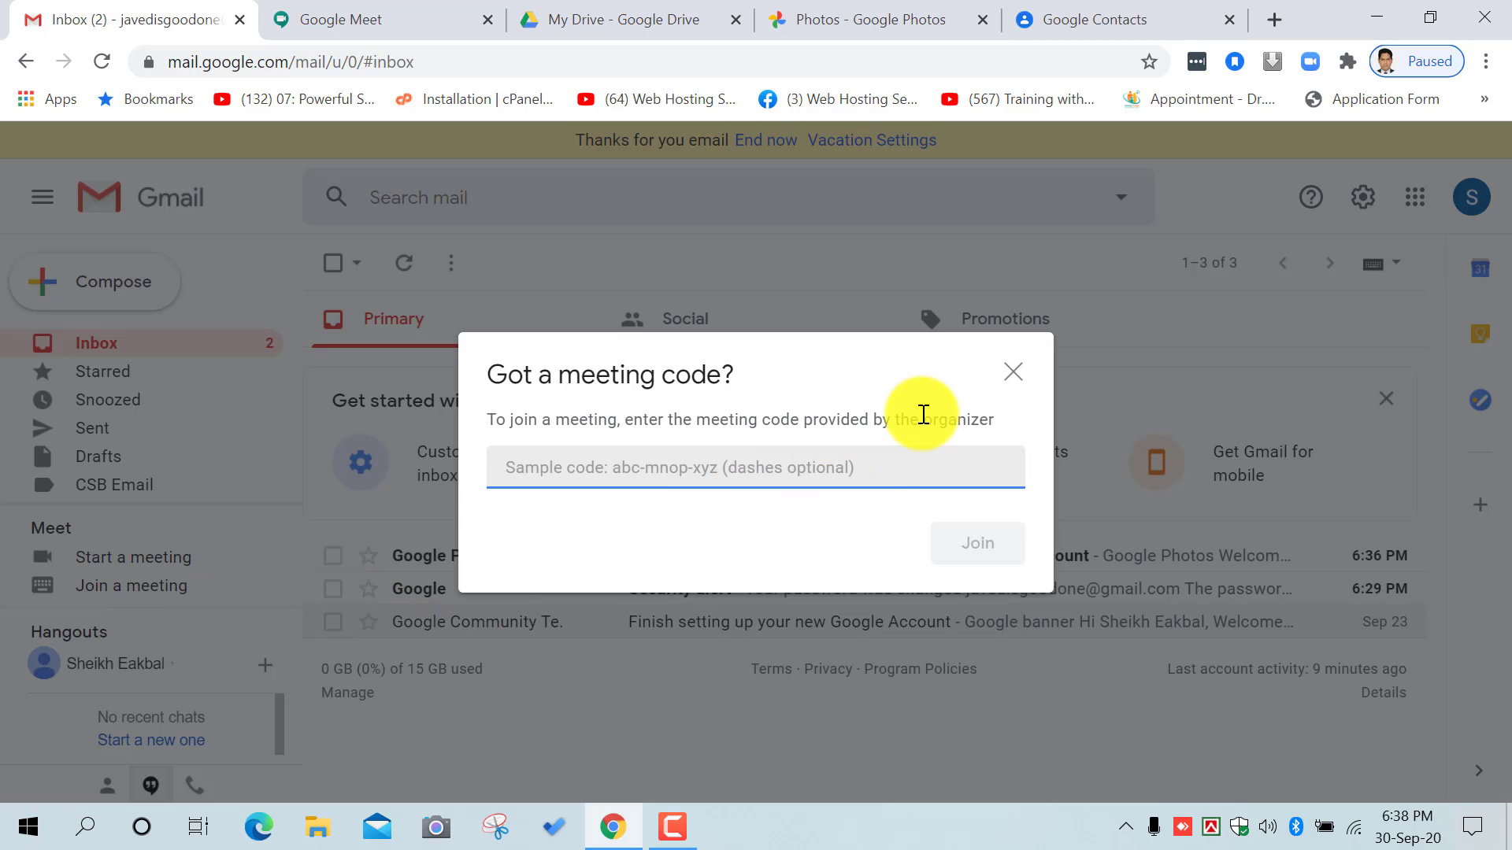
click(1012, 374)
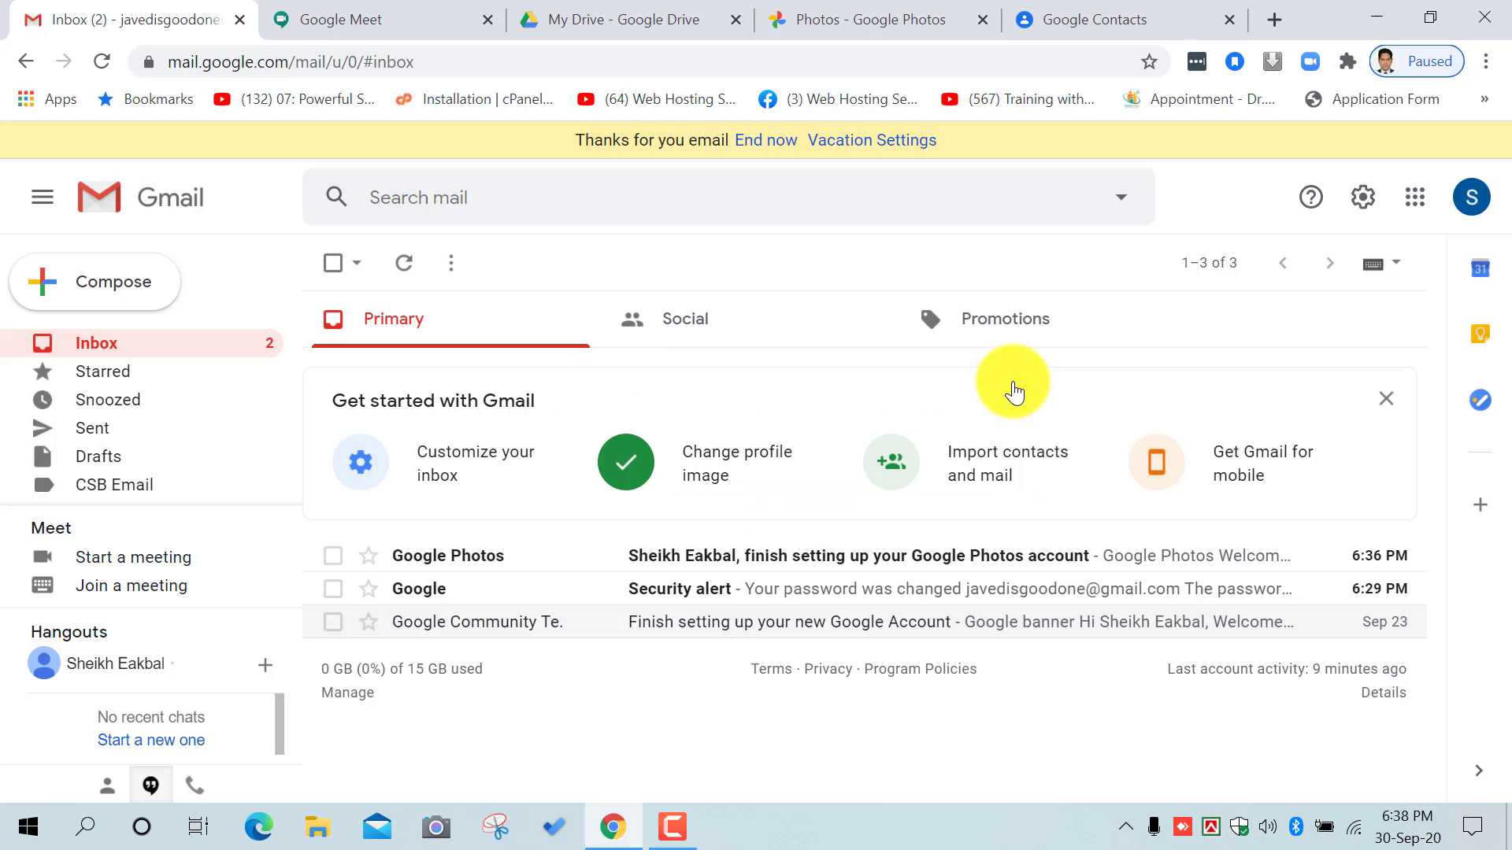
click(195, 568)
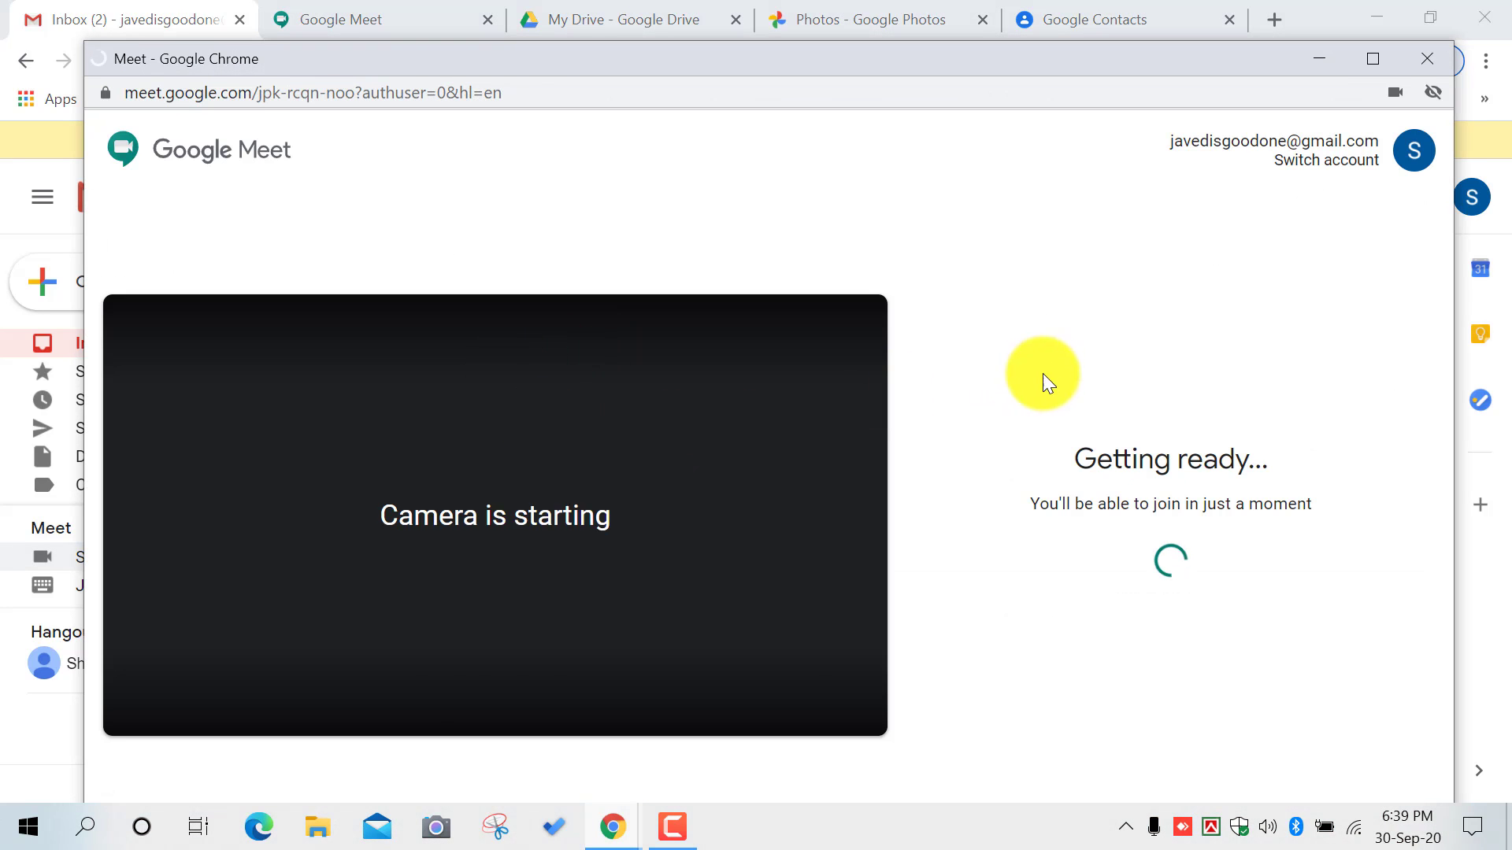
click(1425, 60)
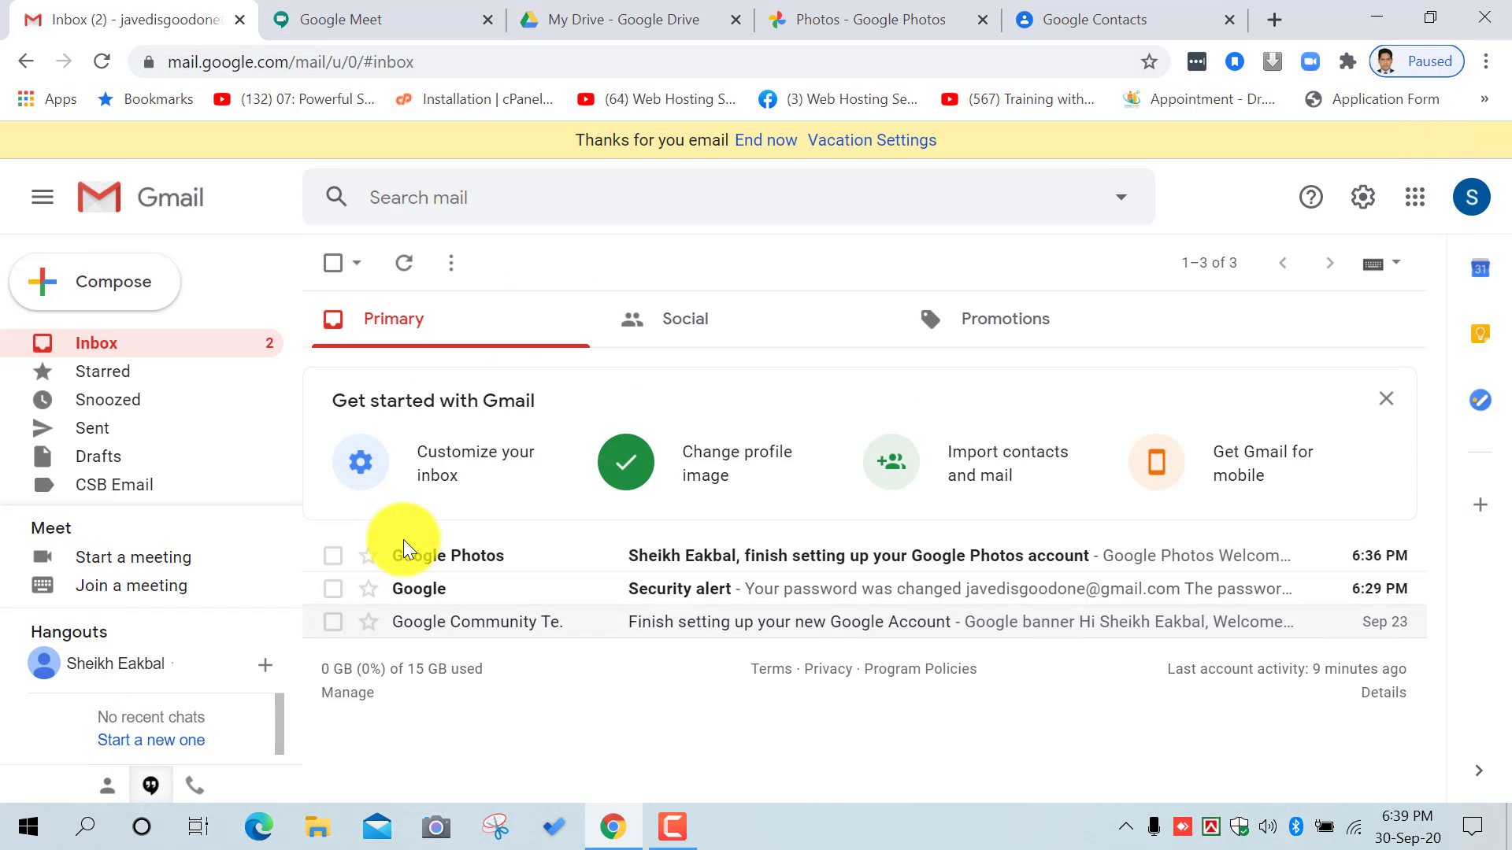
click(404, 19)
click(487, 19)
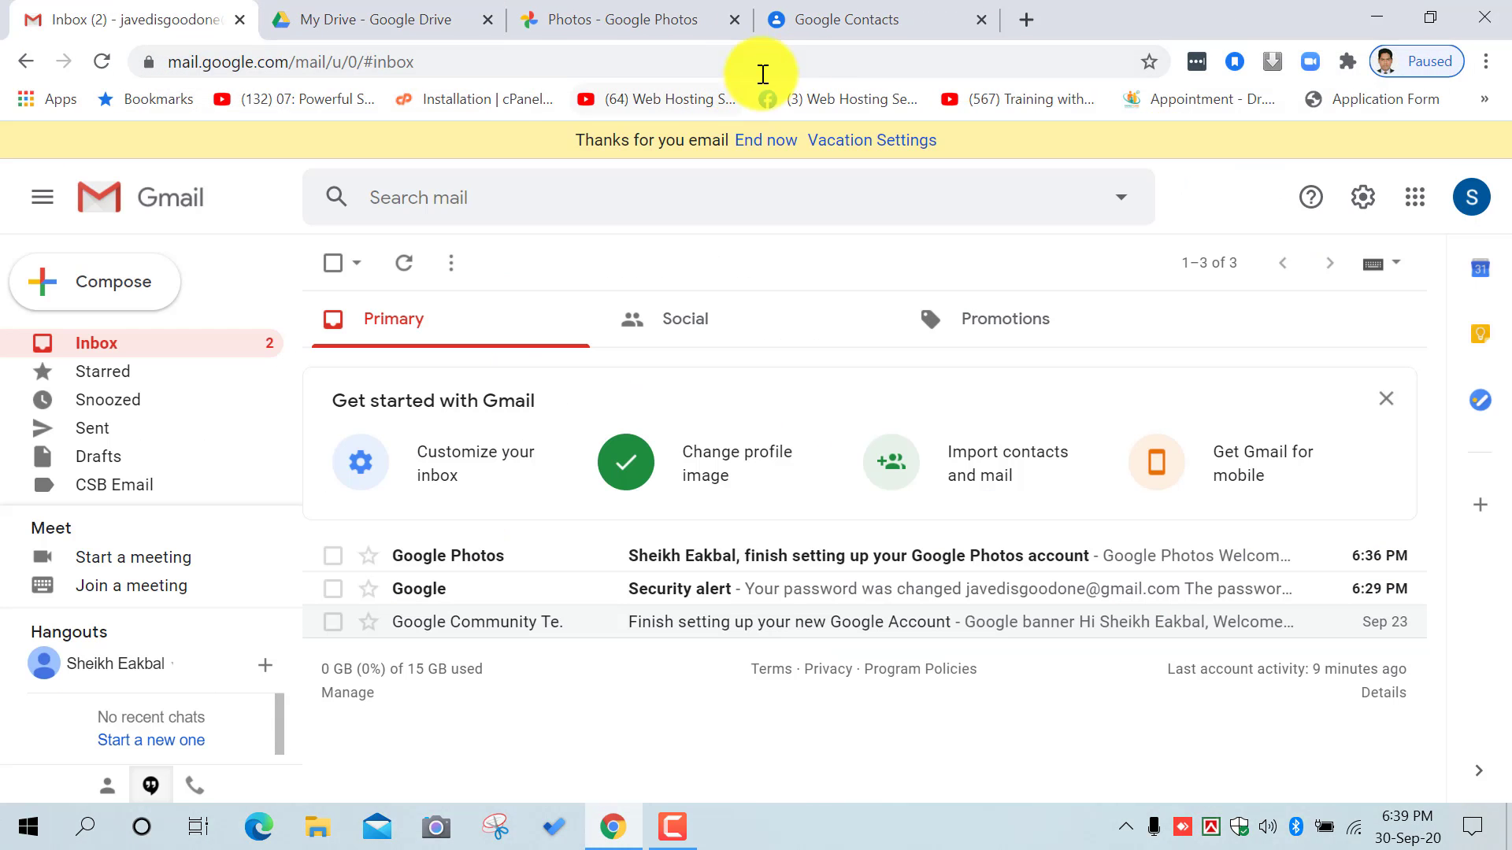
click(1405, 203)
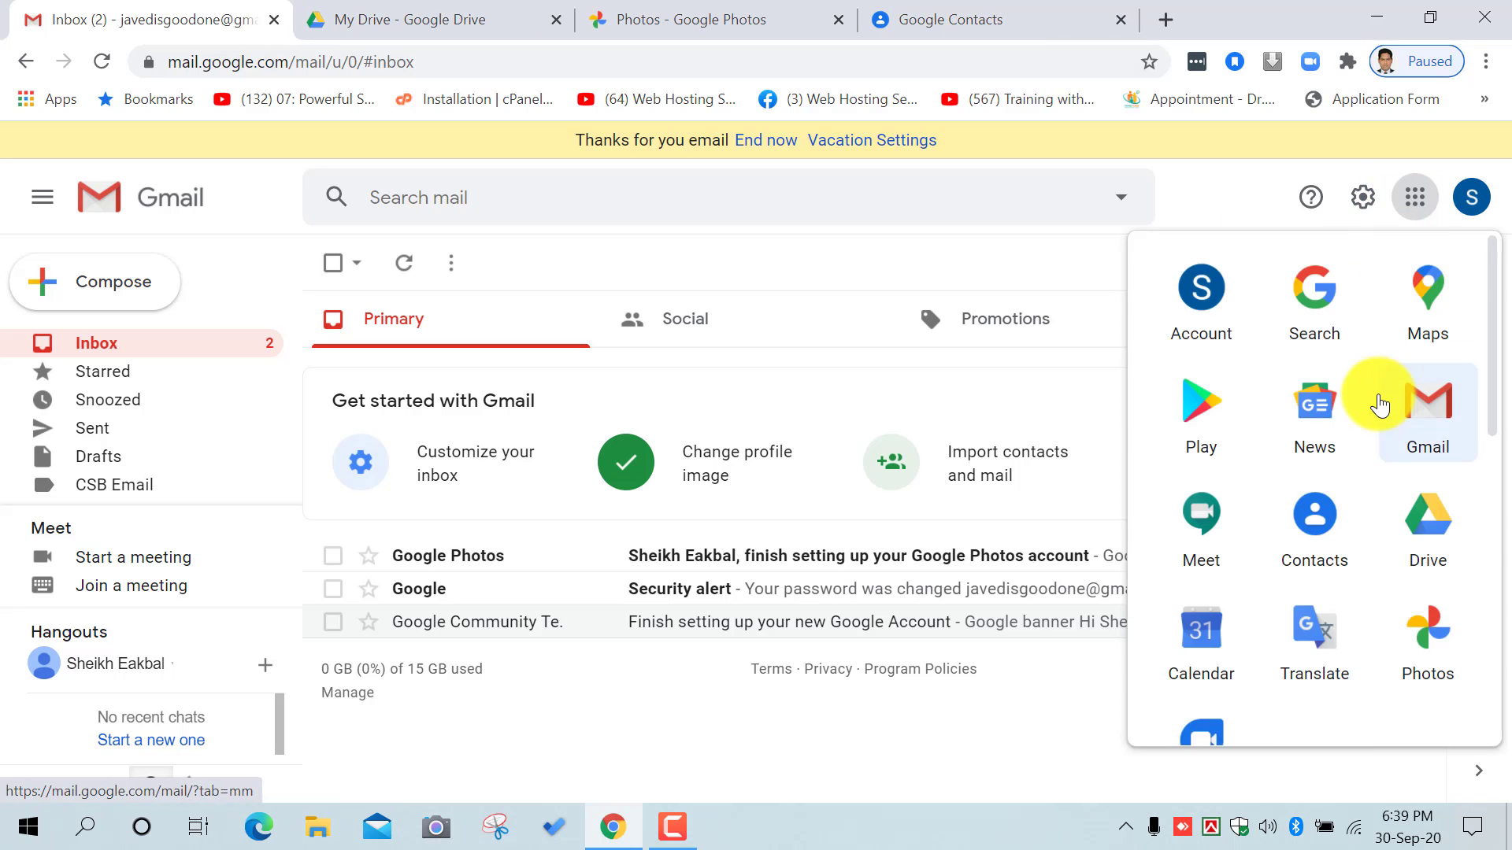
scroll(1380, 405, down, 3)
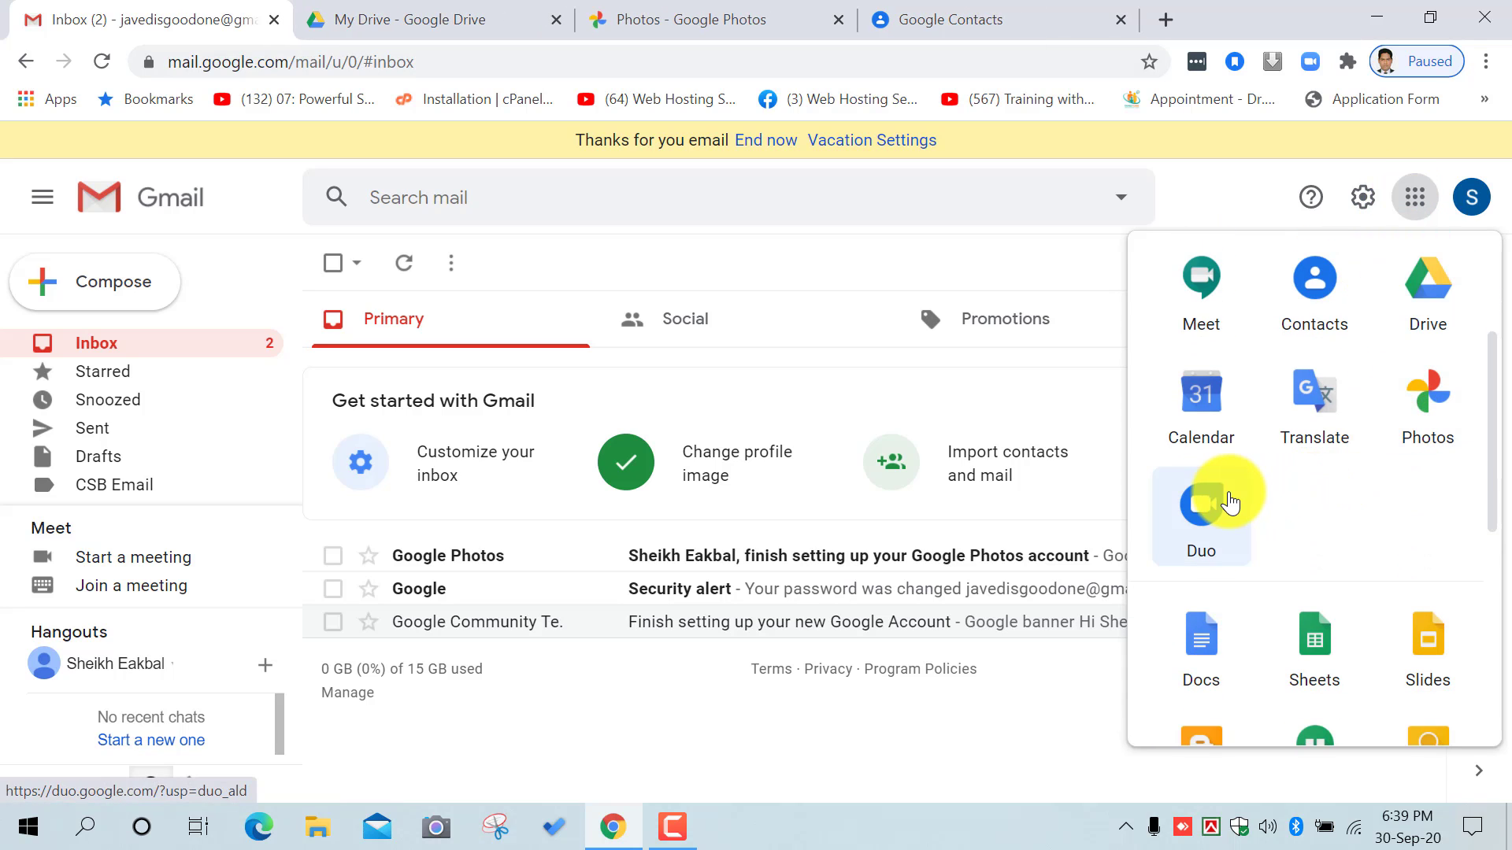
scroll(1339, 488, down, 3)
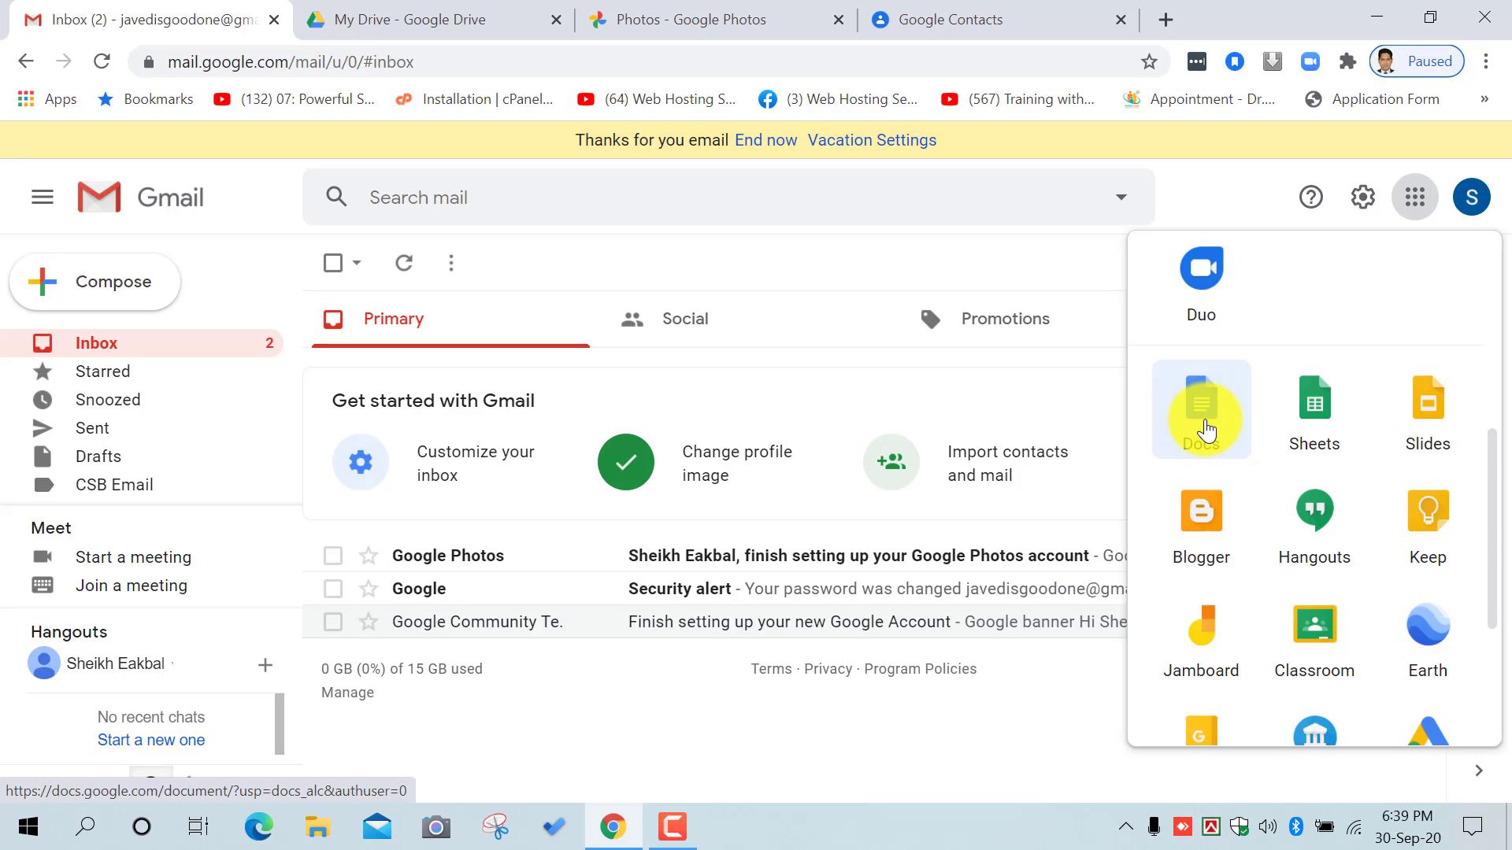
Step: Create an Untitled Google Docs document, dismiss its welcome, and return to the Gmail inbox tab
click(1206, 429)
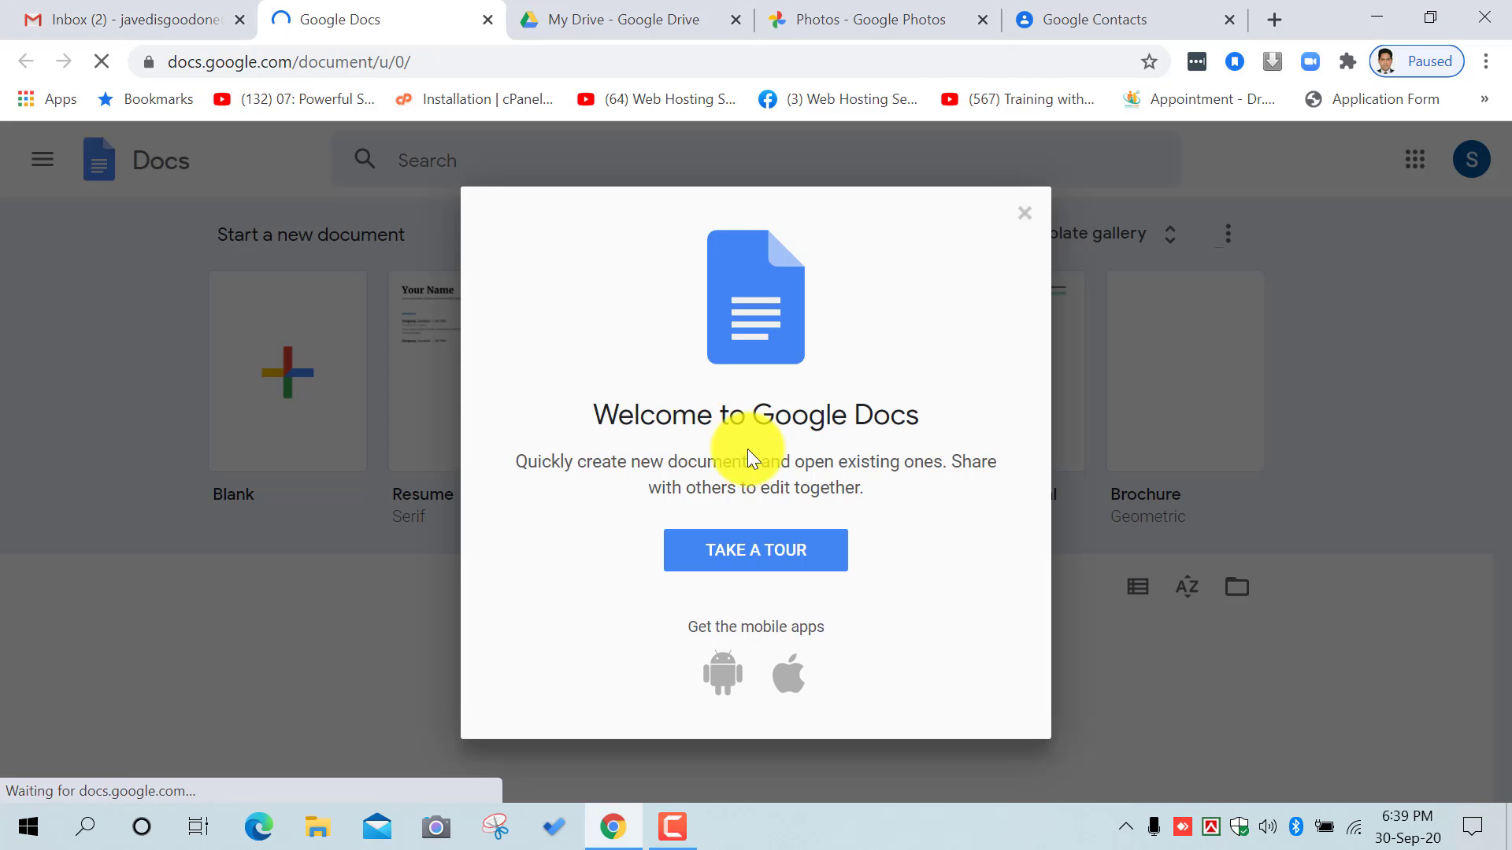
click(568, 733)
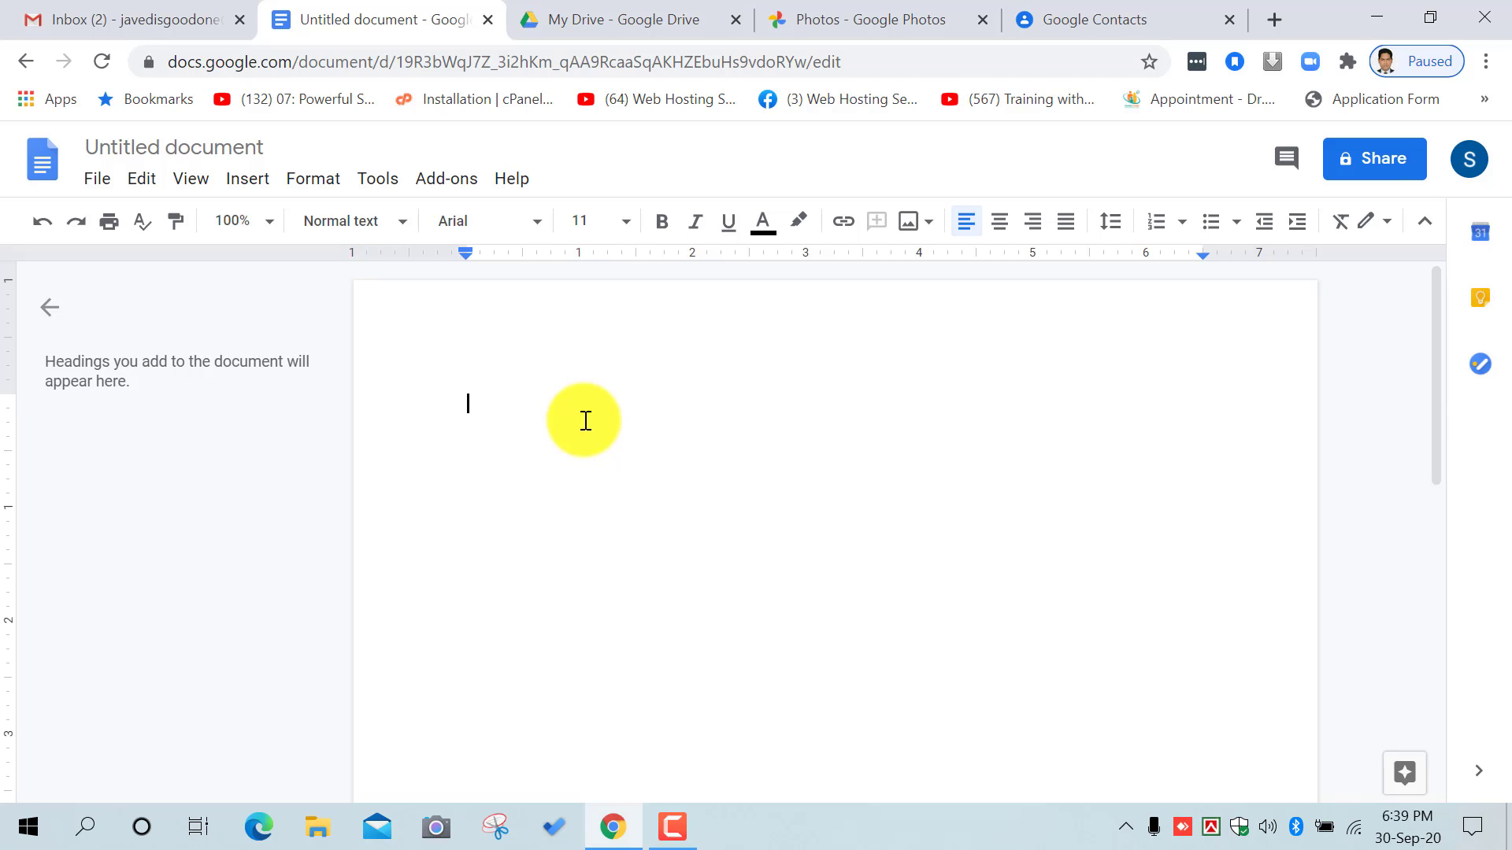
click(152, 9)
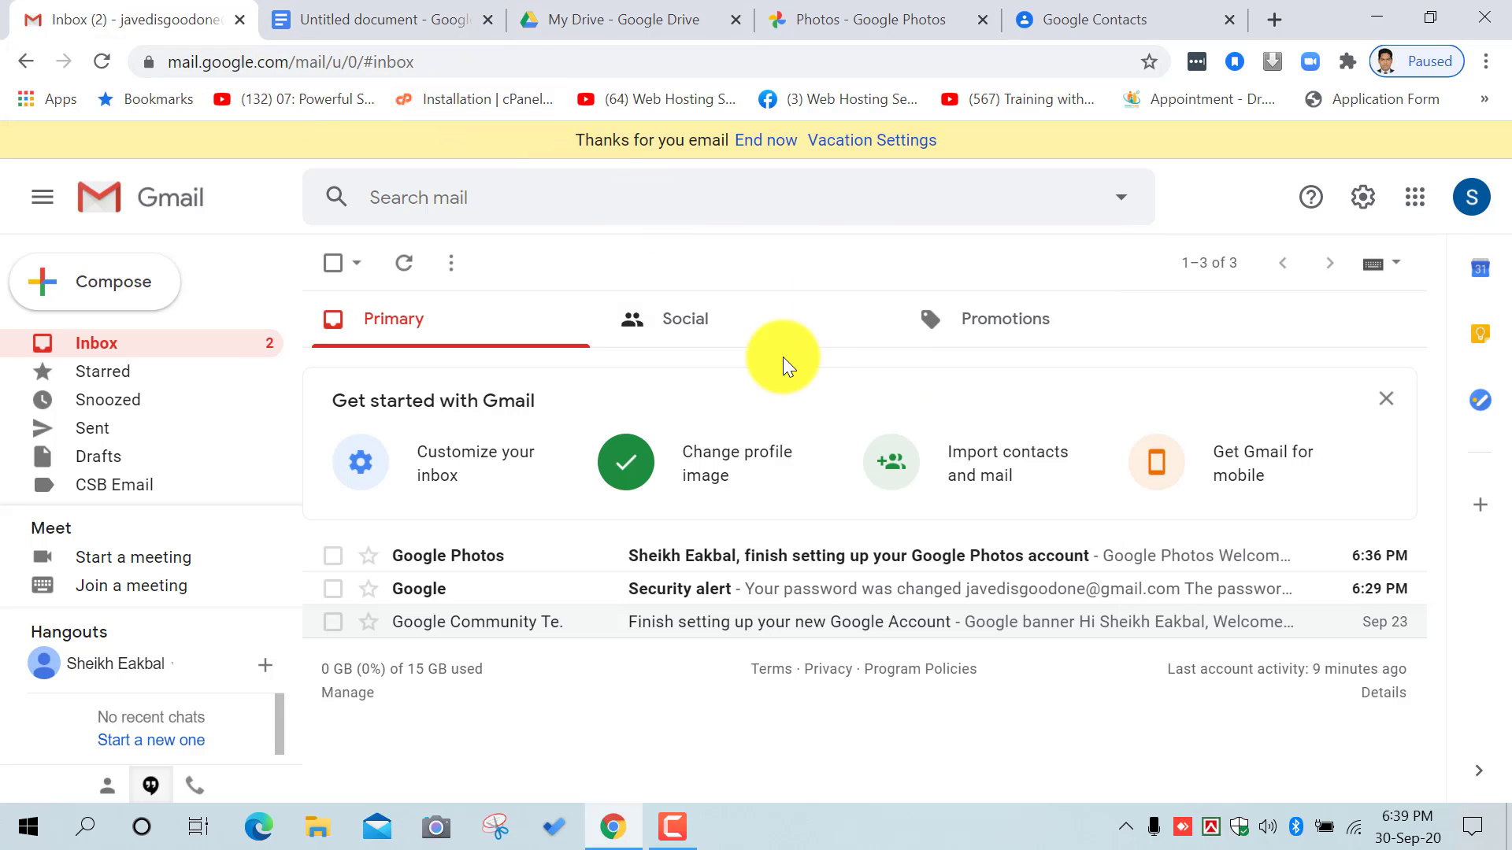
click(1415, 197)
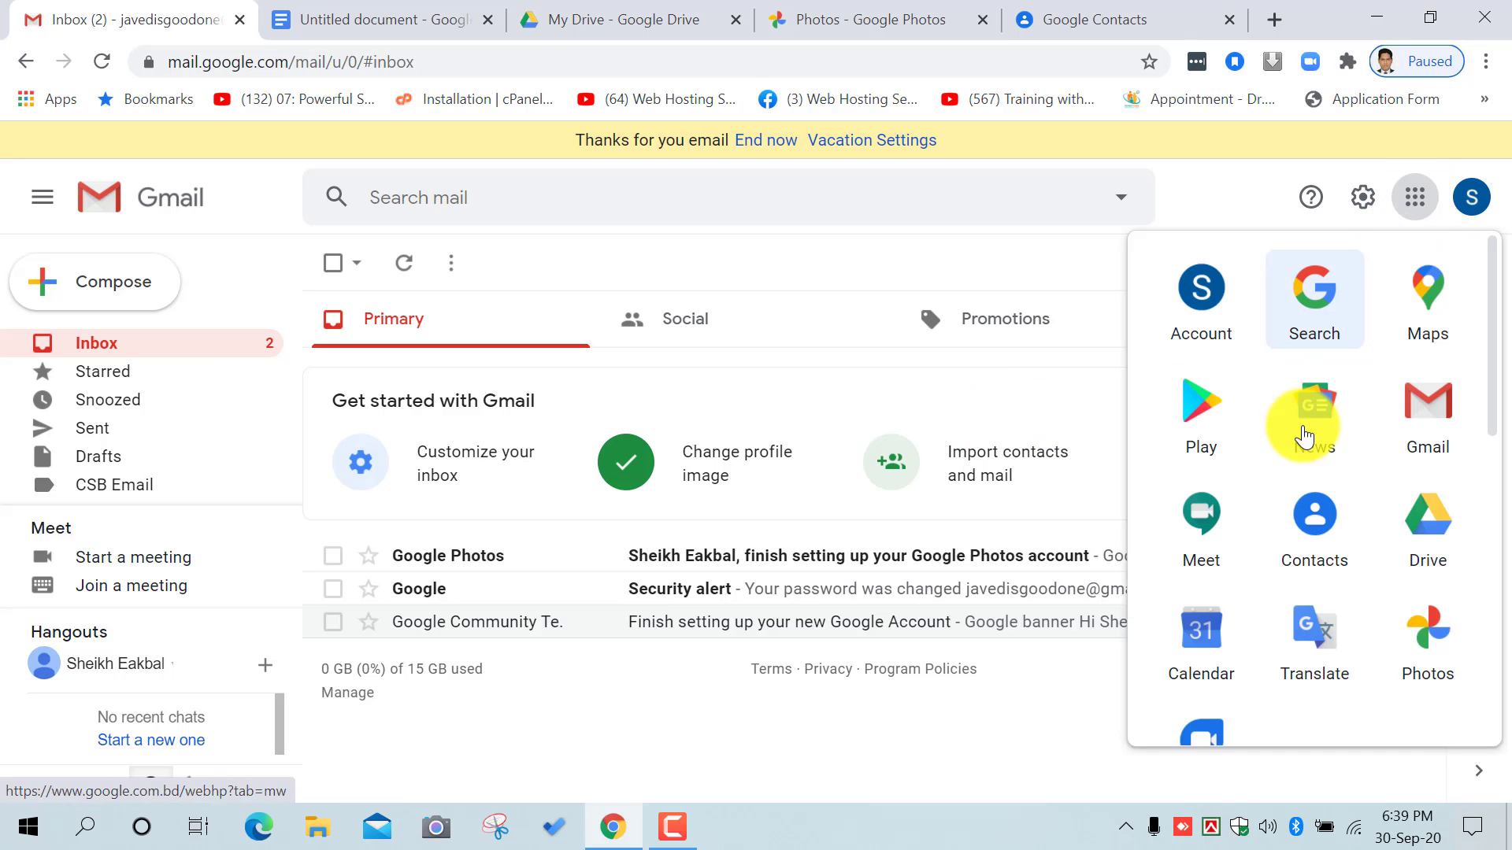
scroll(1352, 573, down, 5)
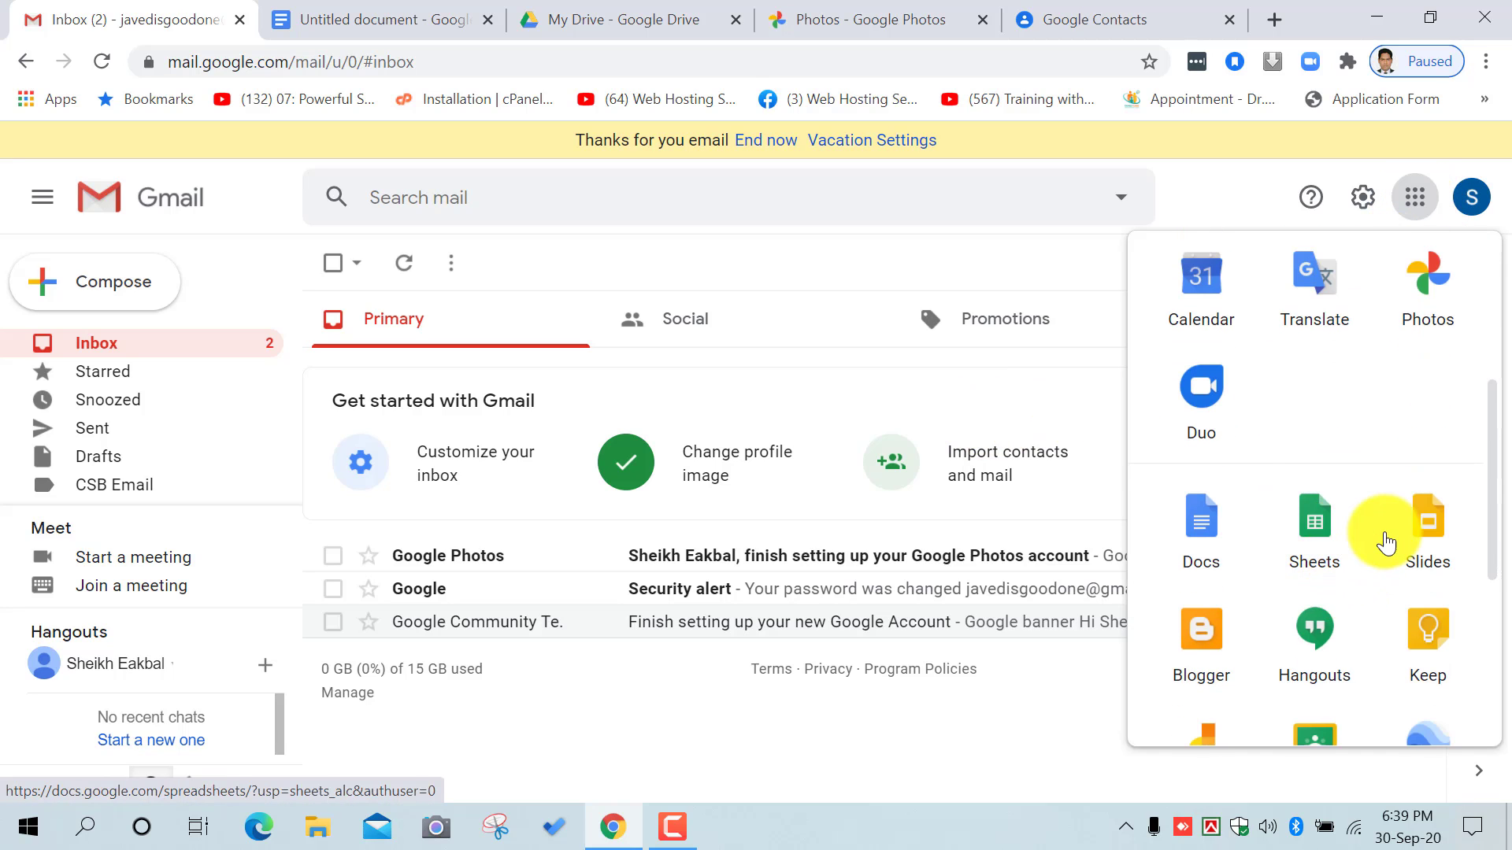
scroll(1380, 540, down, 2)
scroll(1394, 540, down, 3)
scroll(1394, 540, up, 10)
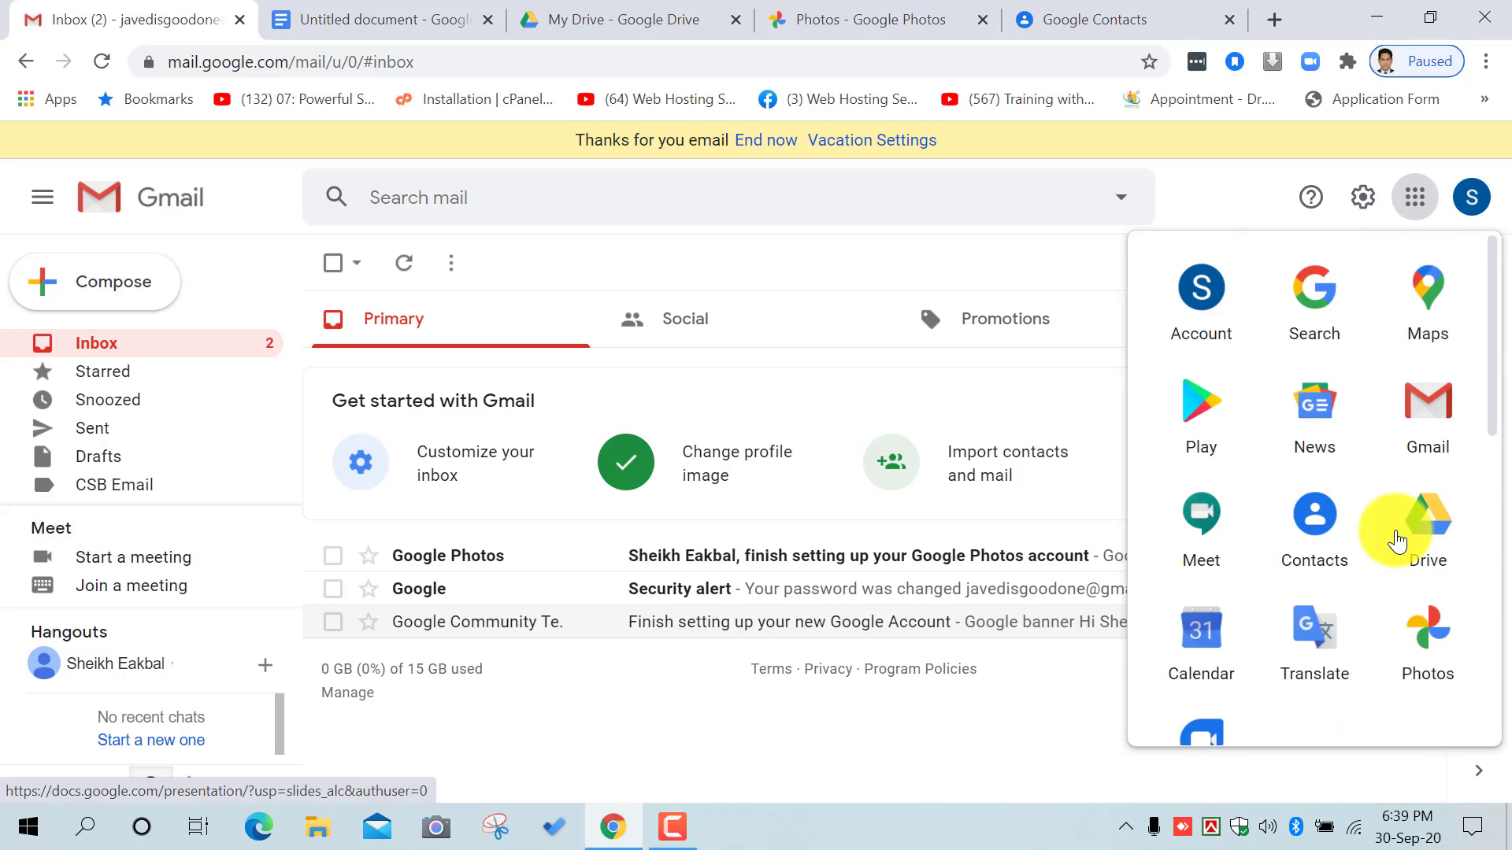
click(1412, 206)
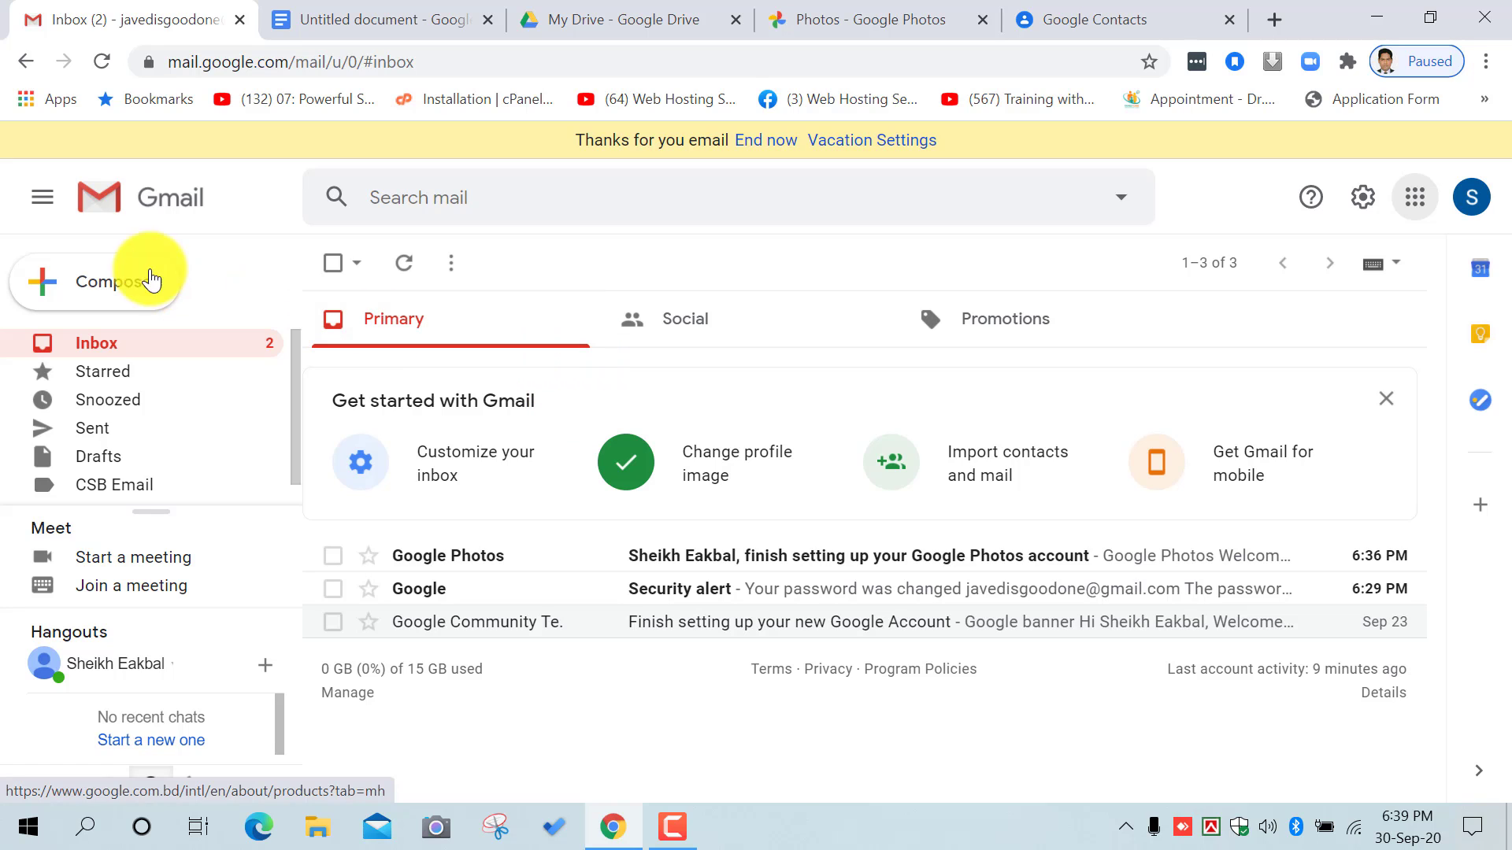
Step: Expand the Gmail side panel with label names and show the full label list via More
click(41, 193)
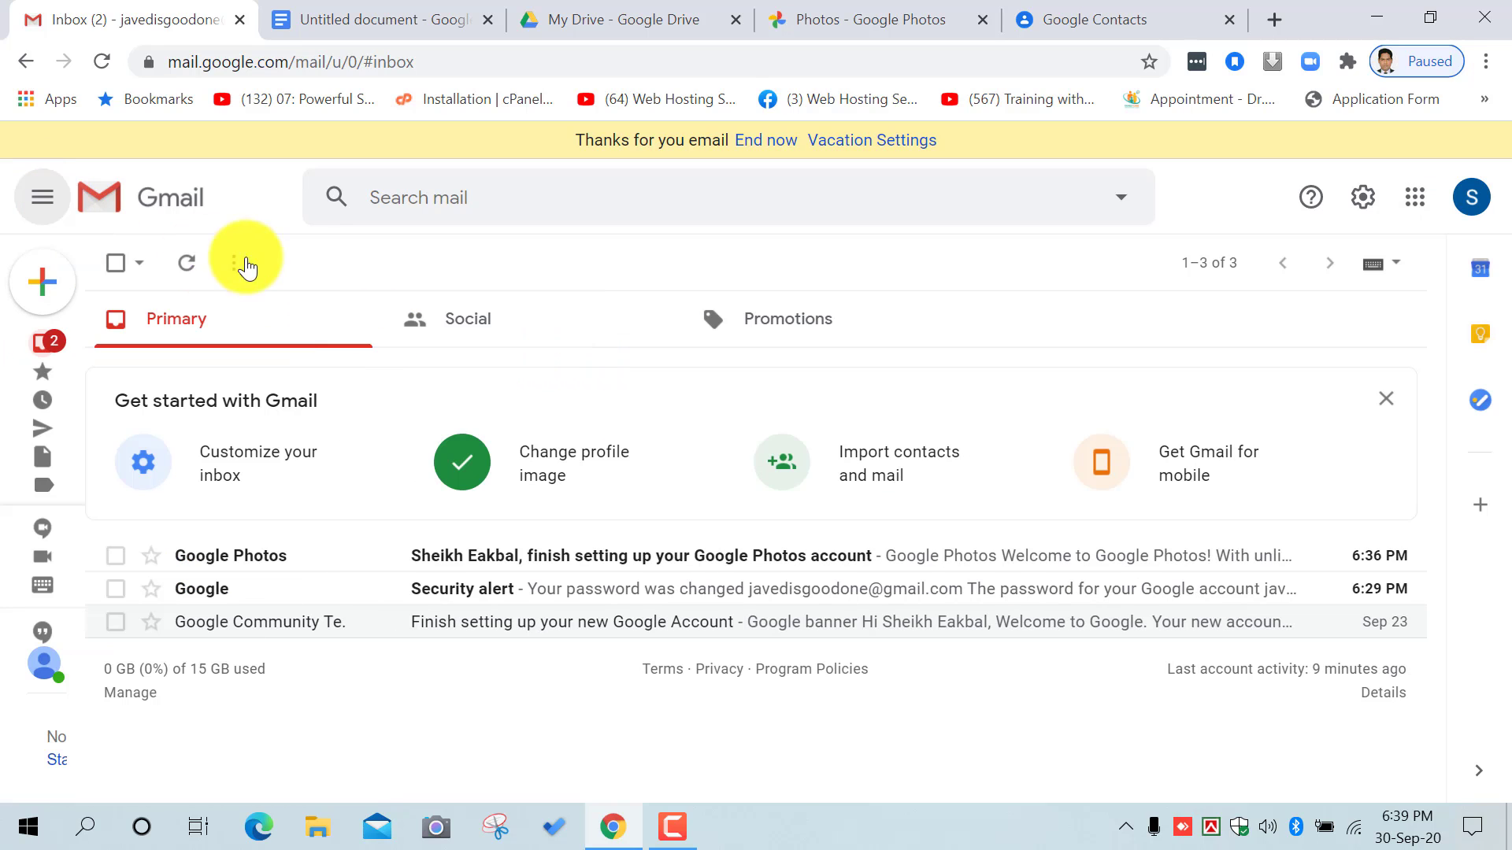
click(44, 199)
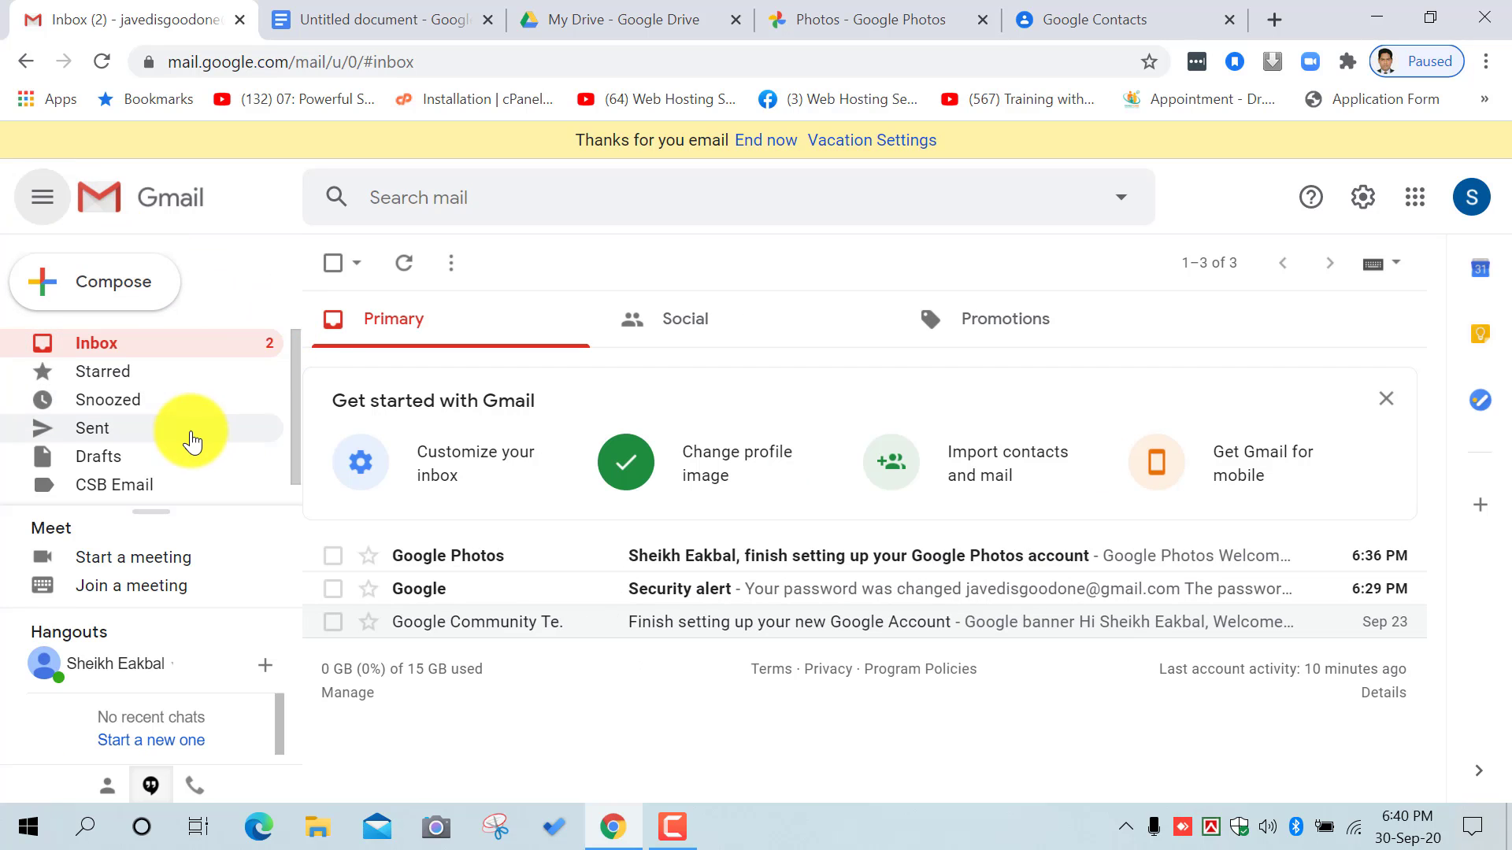
scroll(191, 425, down, 1)
click(99, 492)
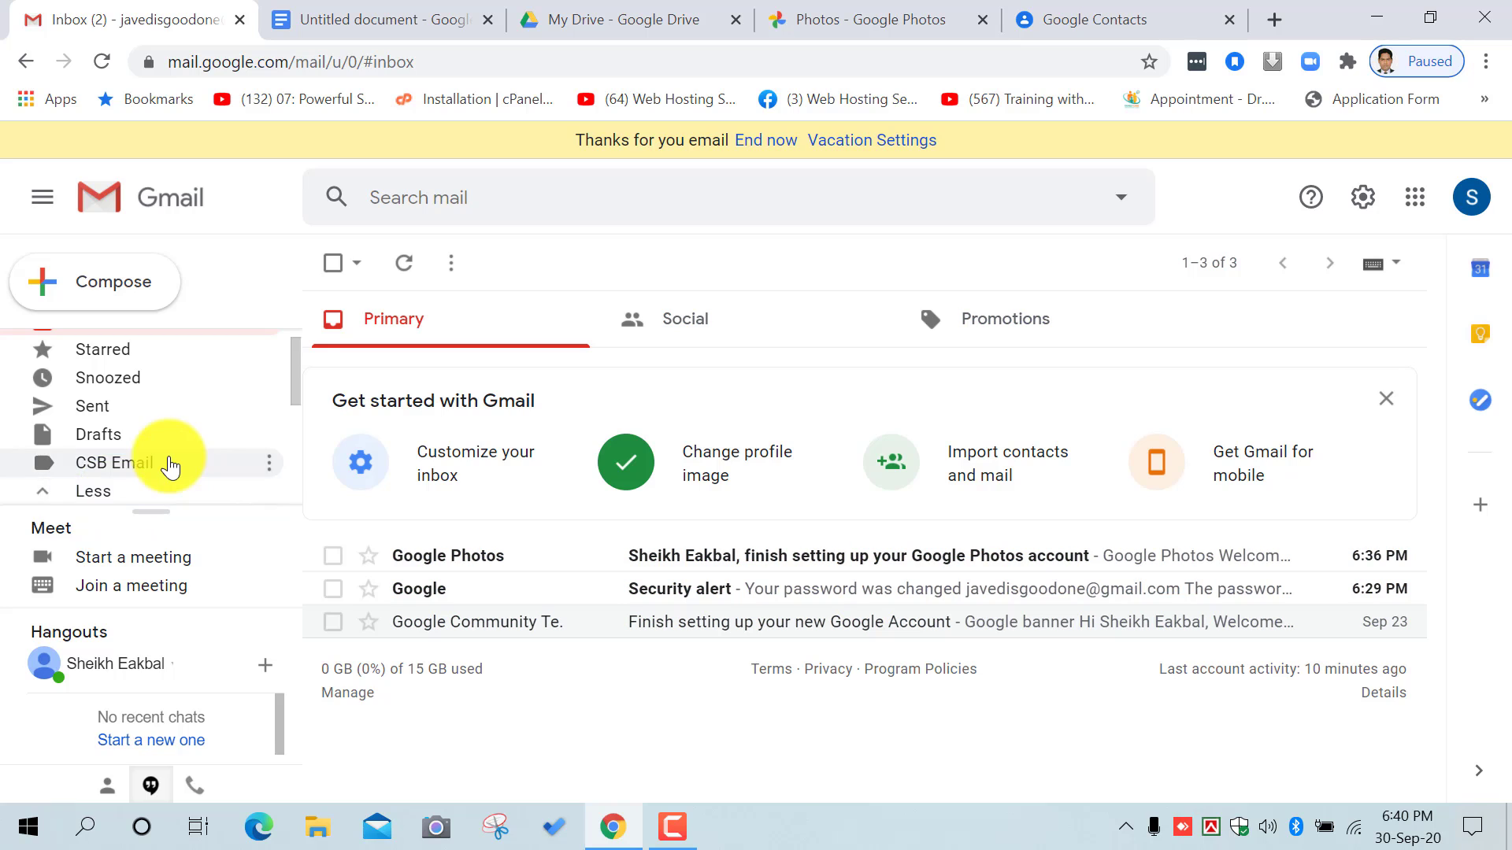
Step: Scroll down the labels and open the empty Trash folder
scroll(165, 465, down, 1)
scroll(161, 452, down, 2)
scroll(154, 445, up, 4)
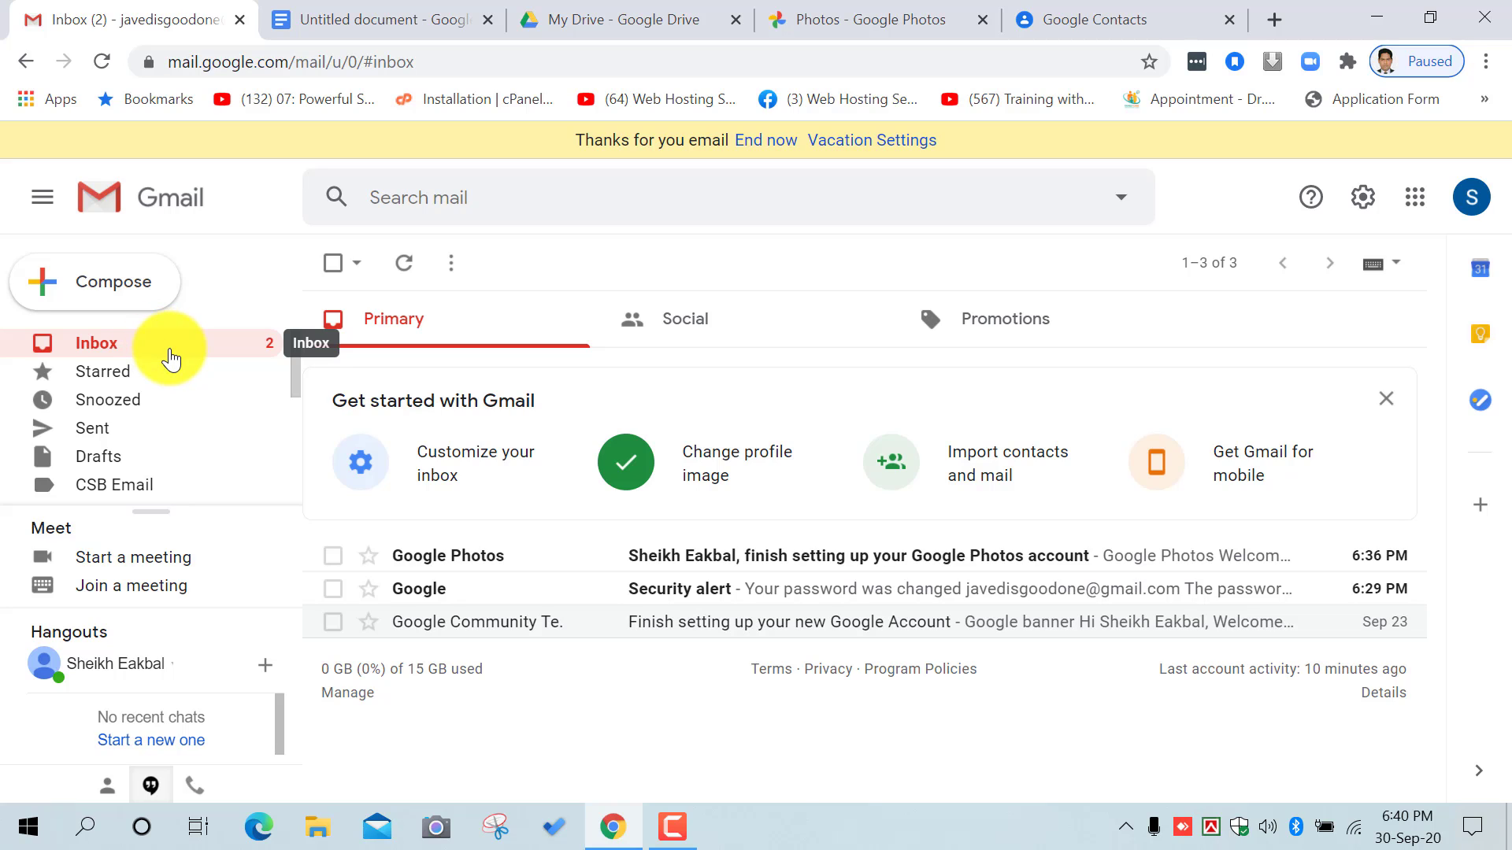
scroll(171, 358, down, 2)
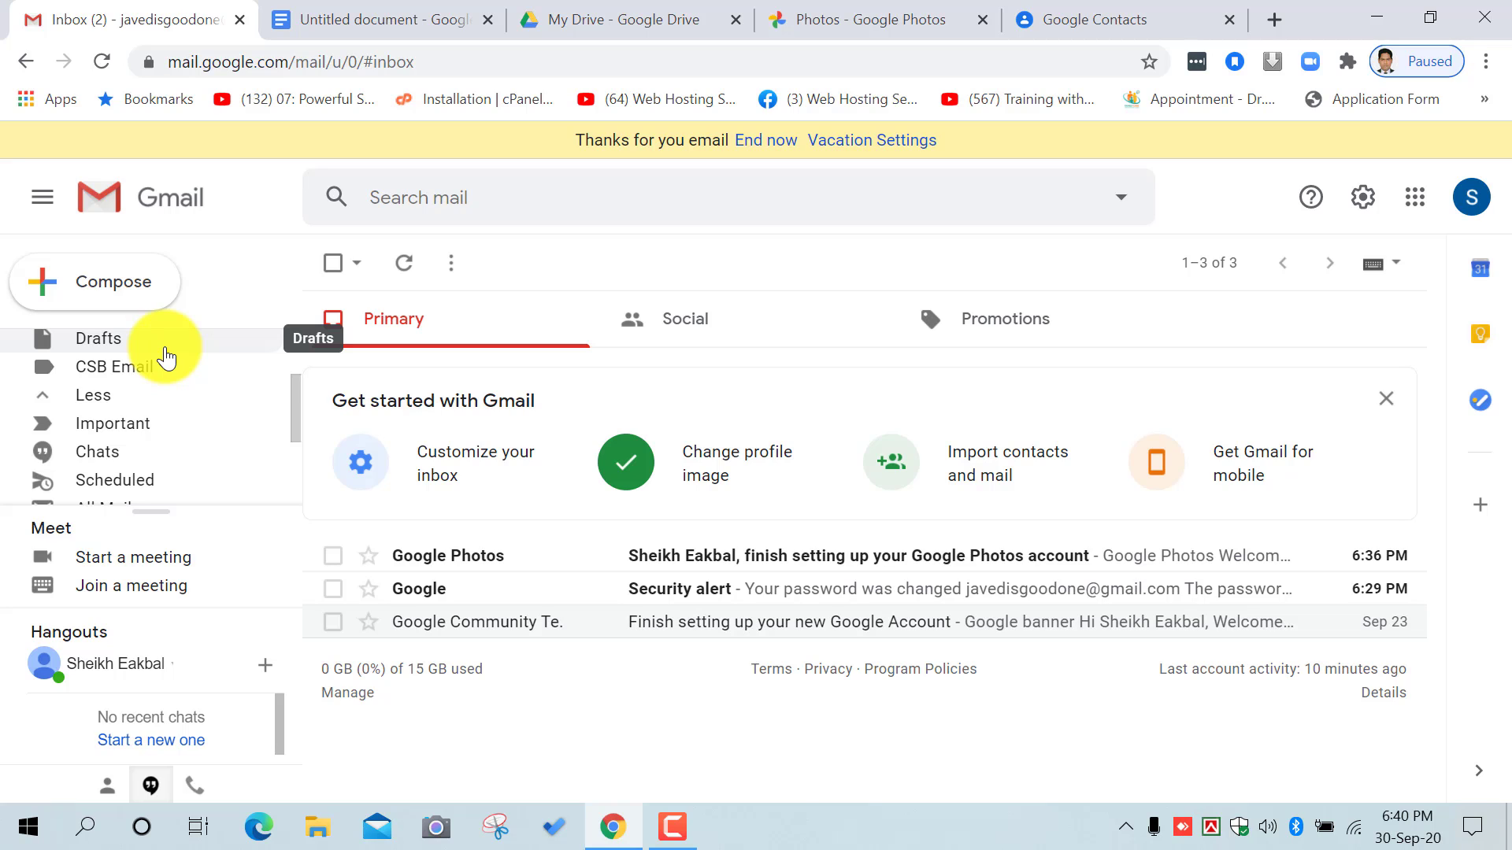
scroll(168, 370, down, 3)
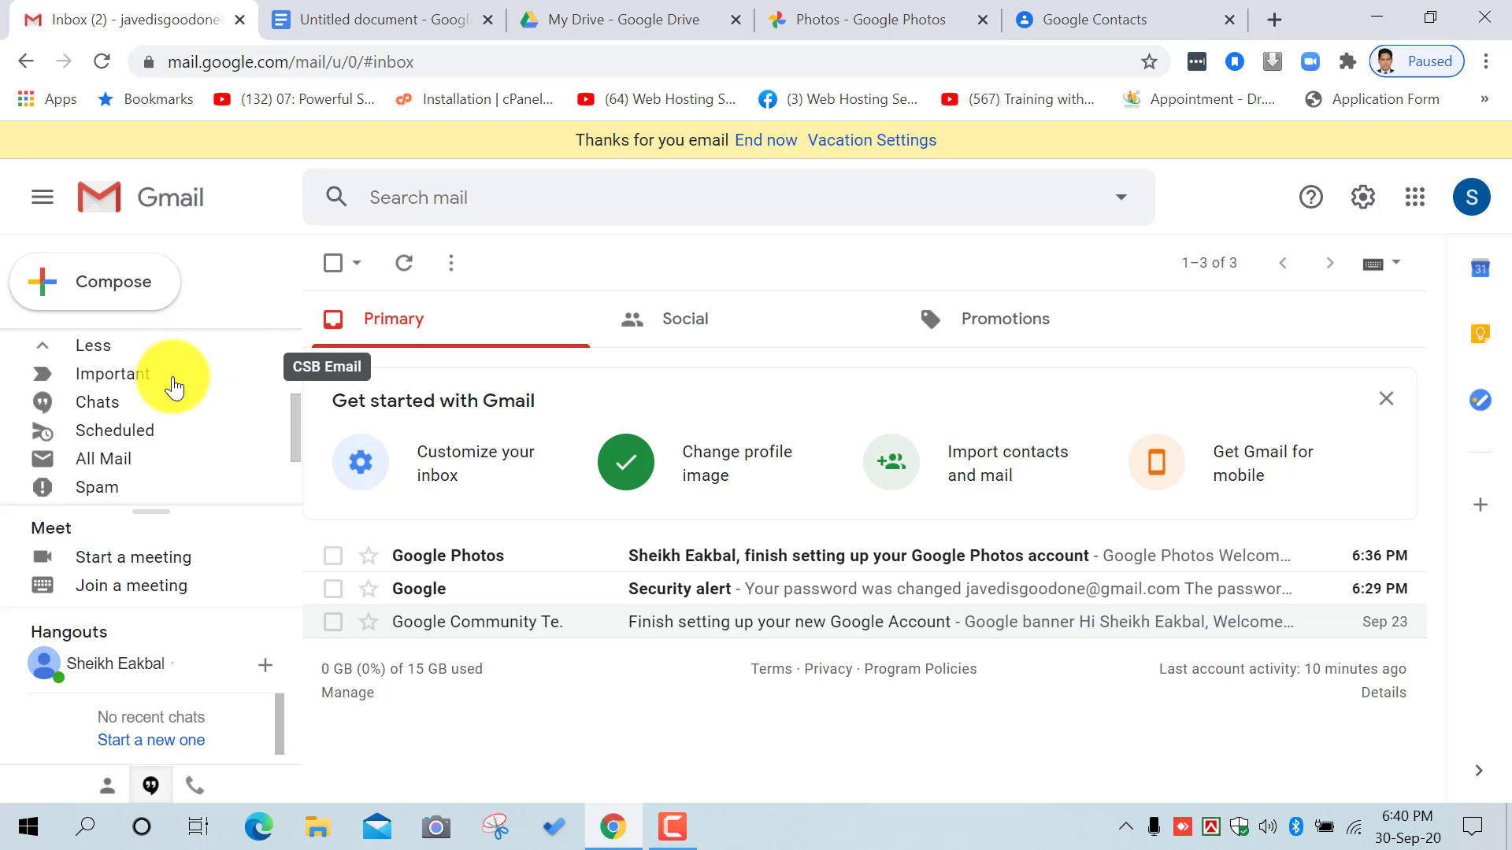
scroll(177, 388, up, 3)
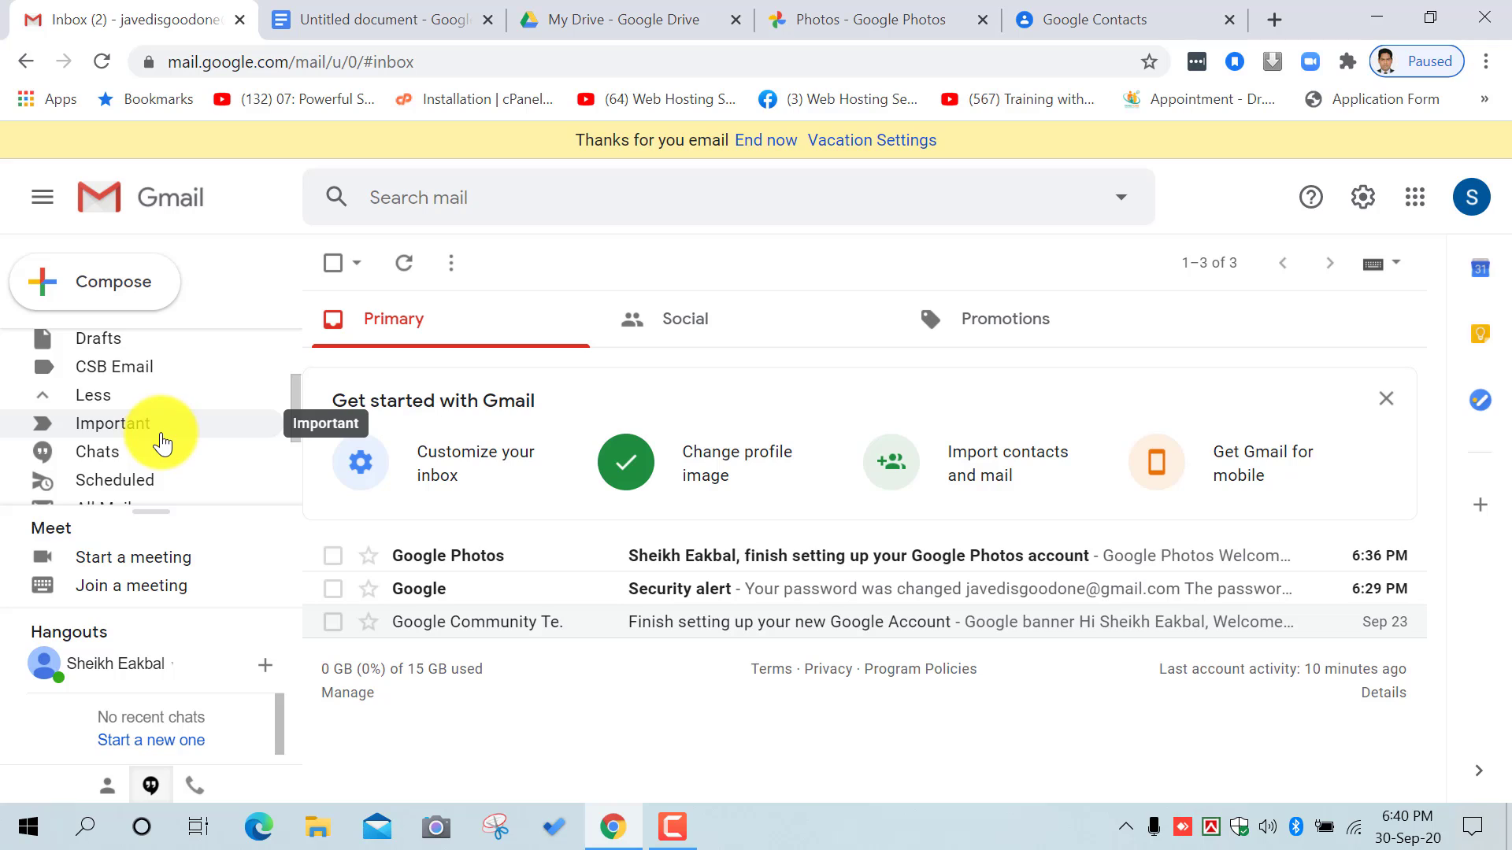
scroll(161, 443, down, 1)
scroll(145, 389, down, 1)
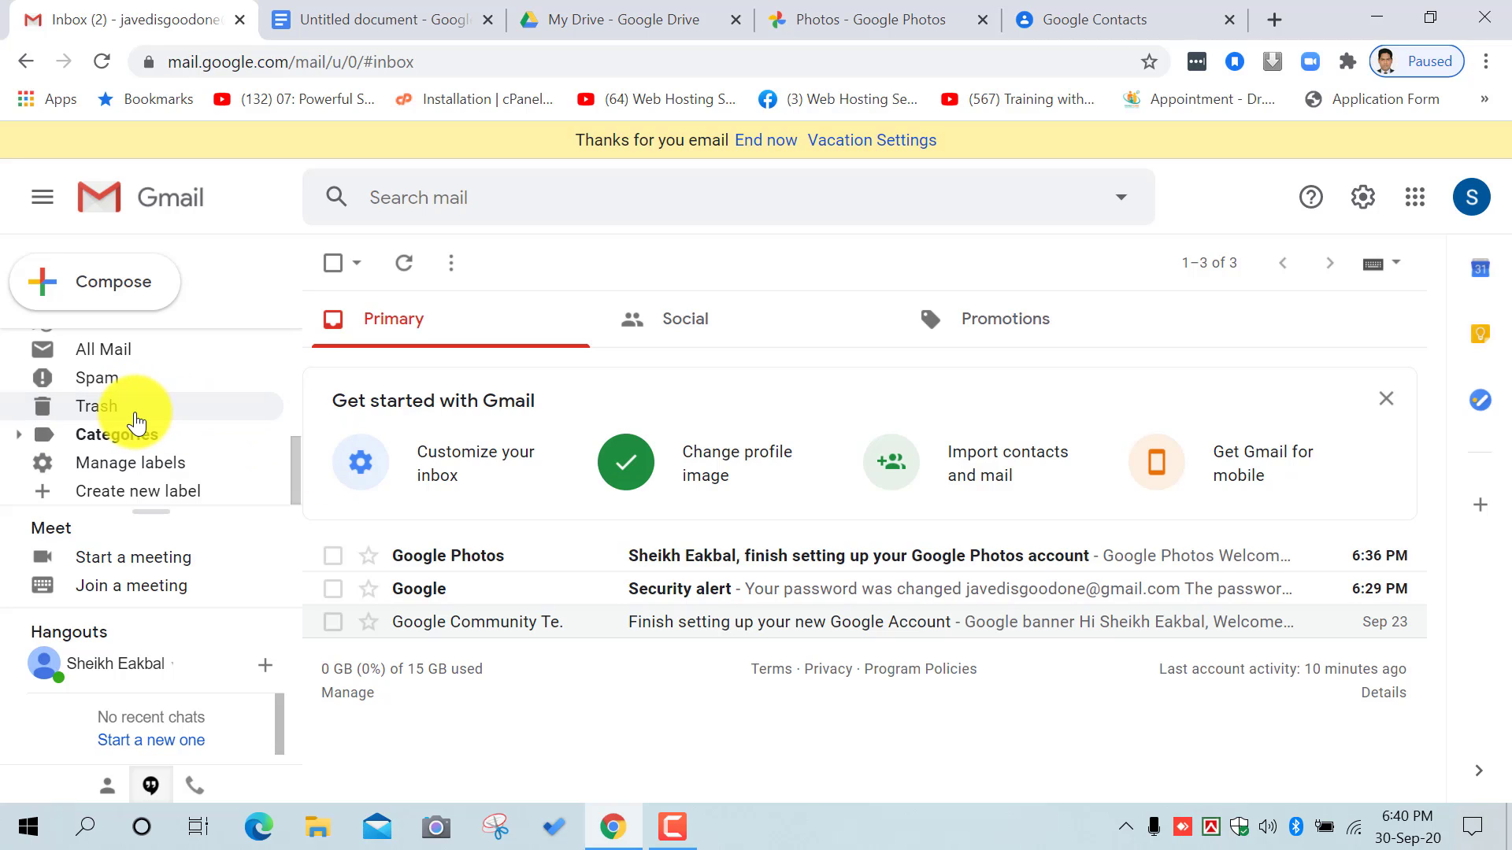
click(148, 412)
scroll(153, 412, up, 3)
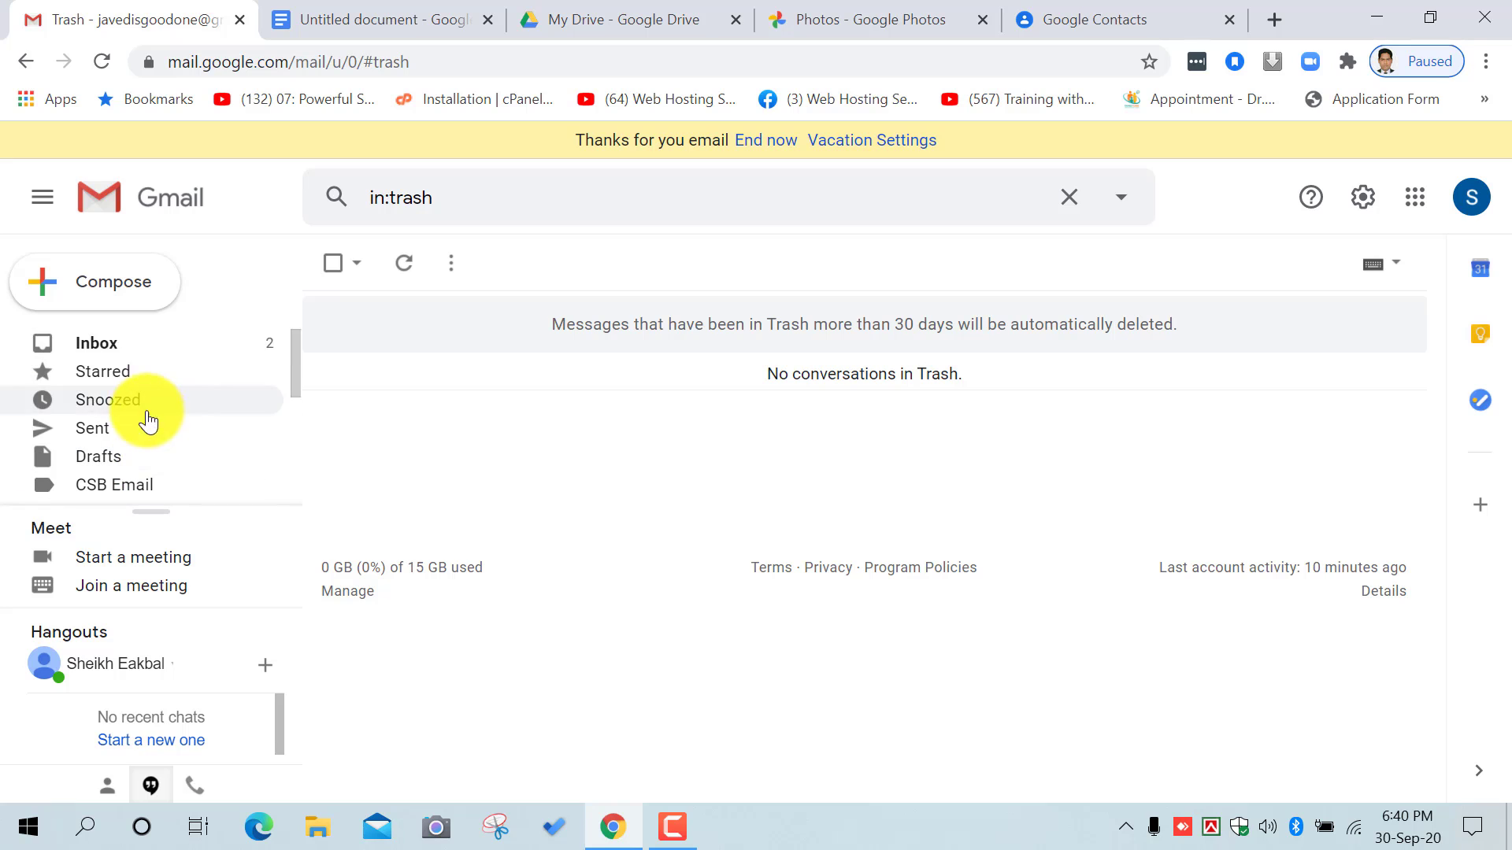
Step: Move the Google Community email from the inbox to Trash
click(97, 353)
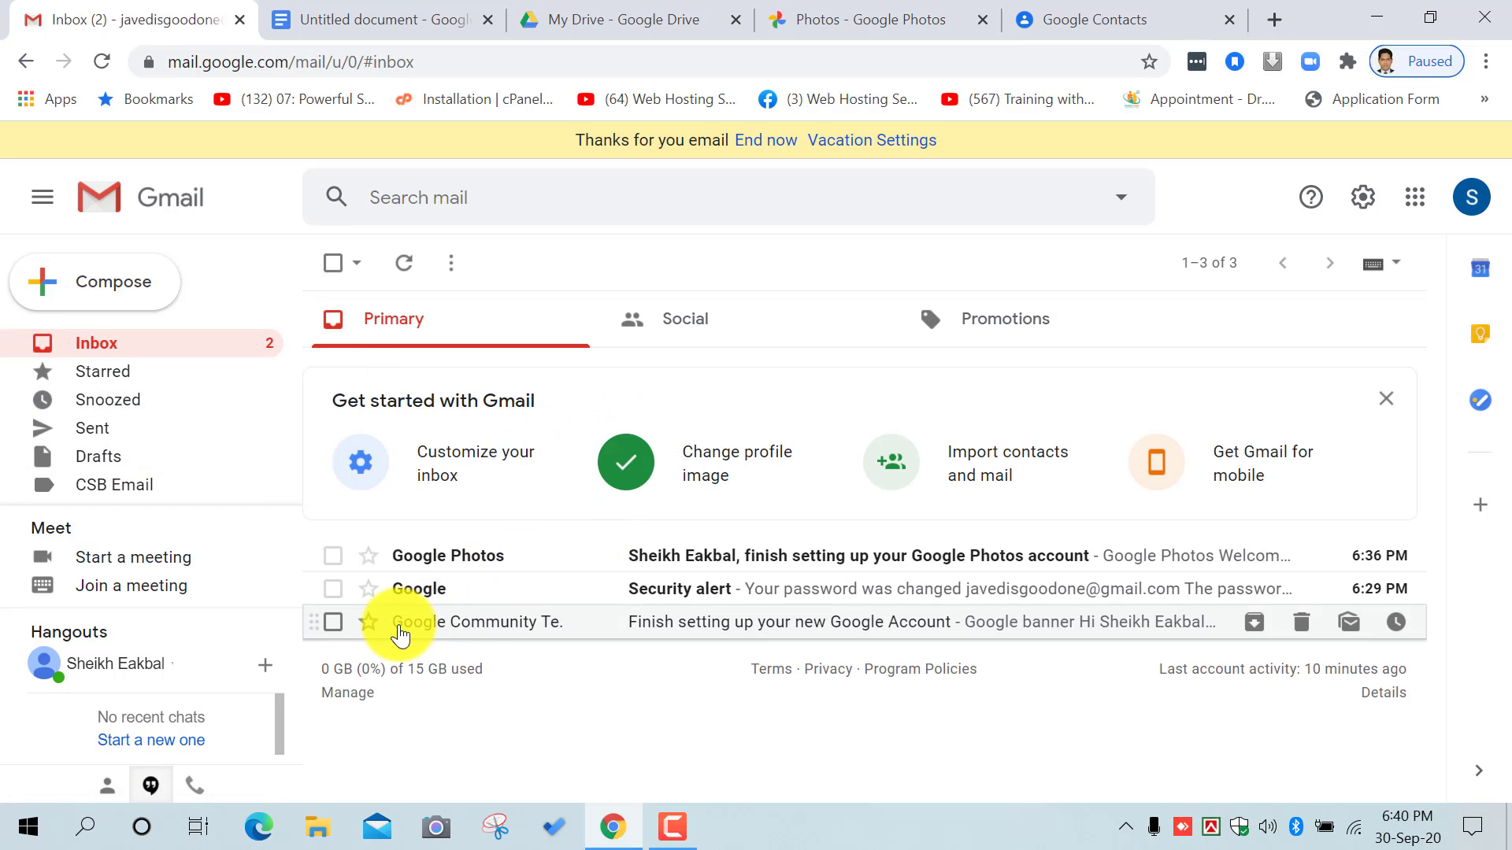
click(333, 622)
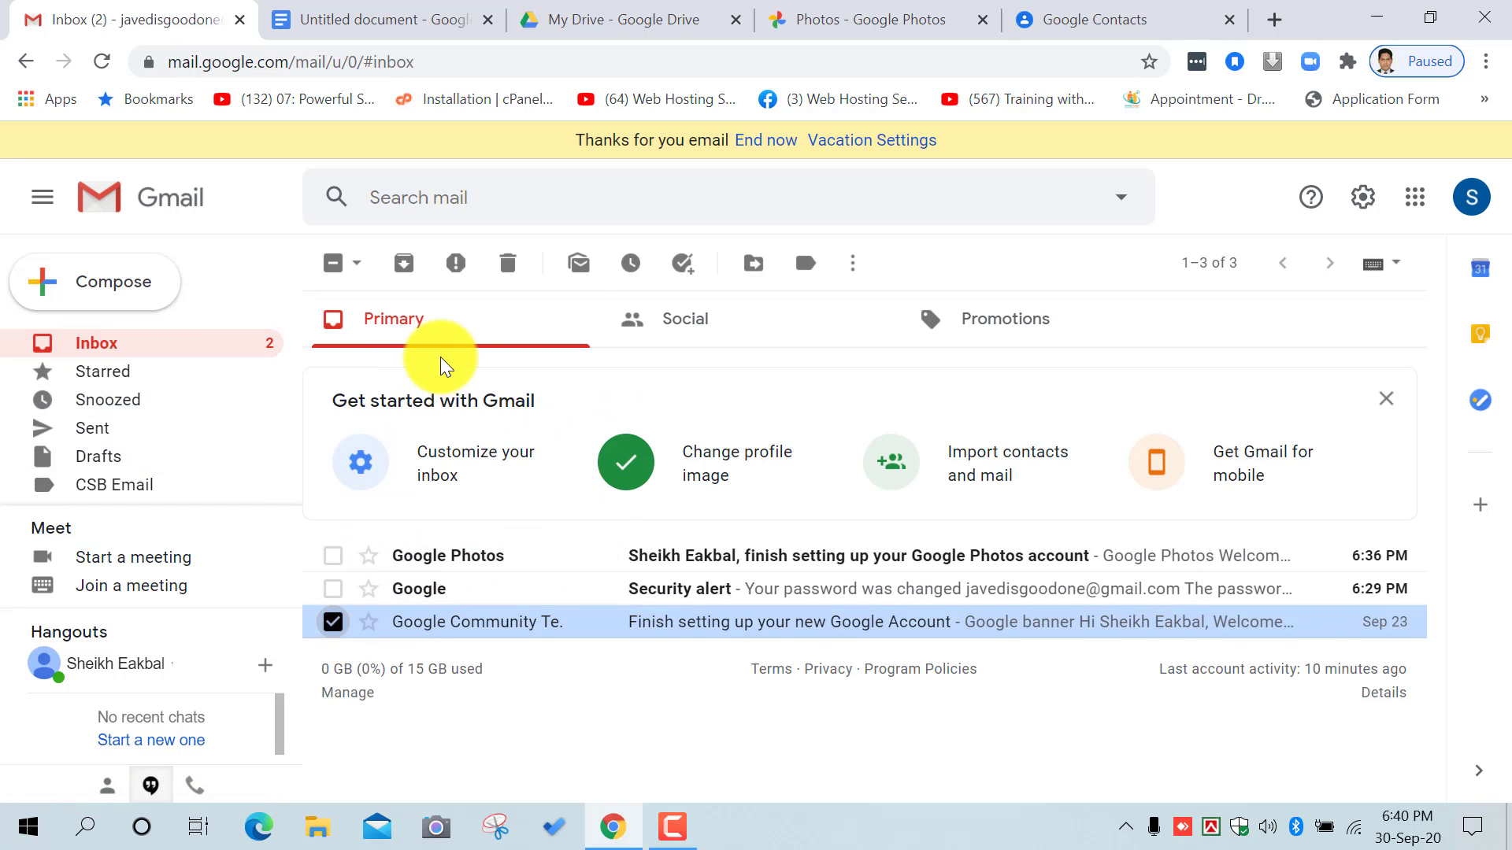
click(510, 265)
scroll(213, 418, down, 1)
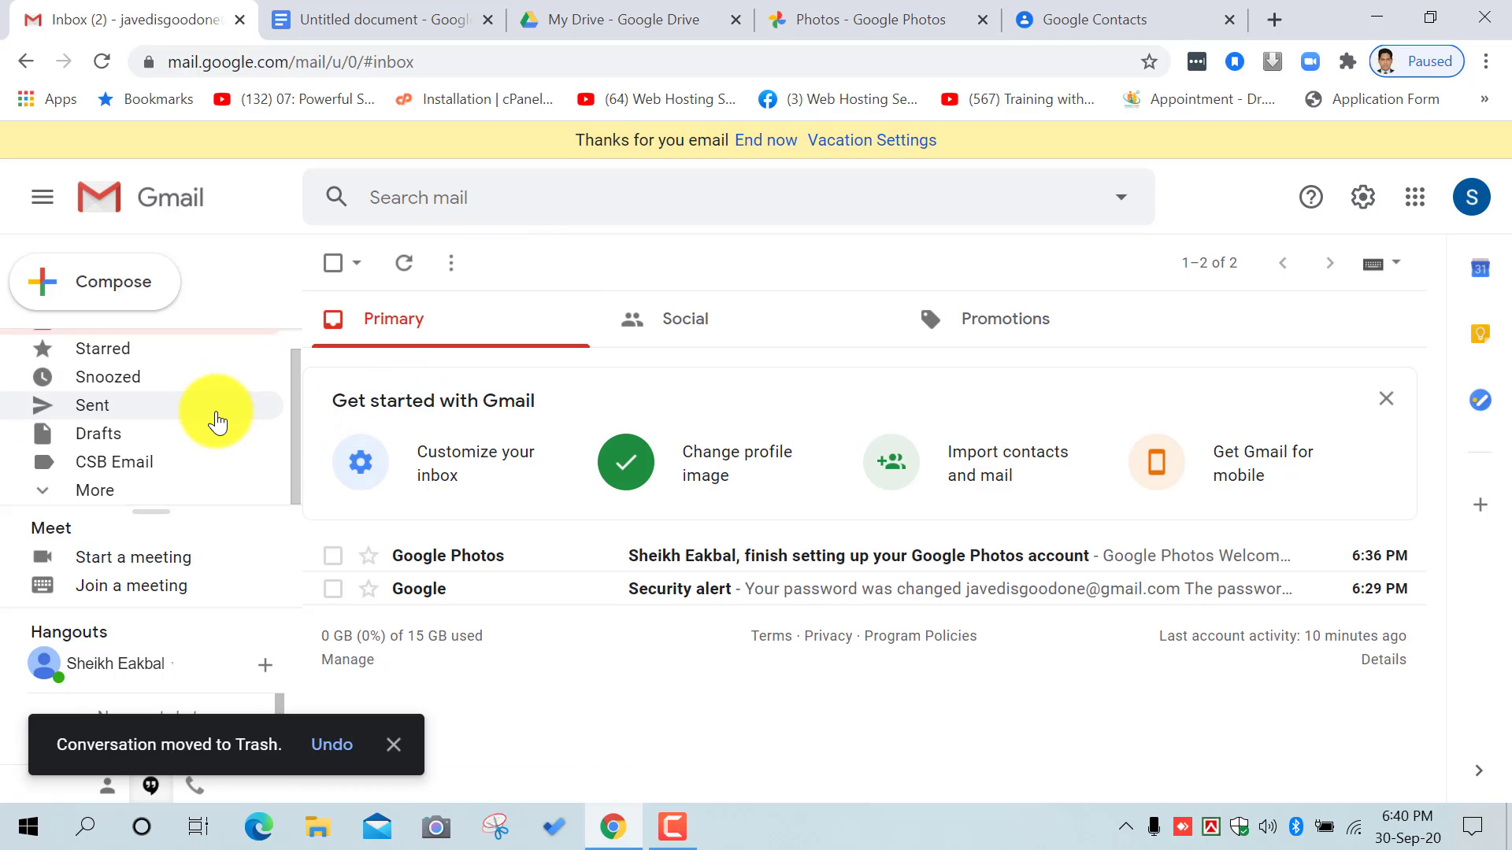
Step: In Trash, delete the Google Community message forever
click(105, 496)
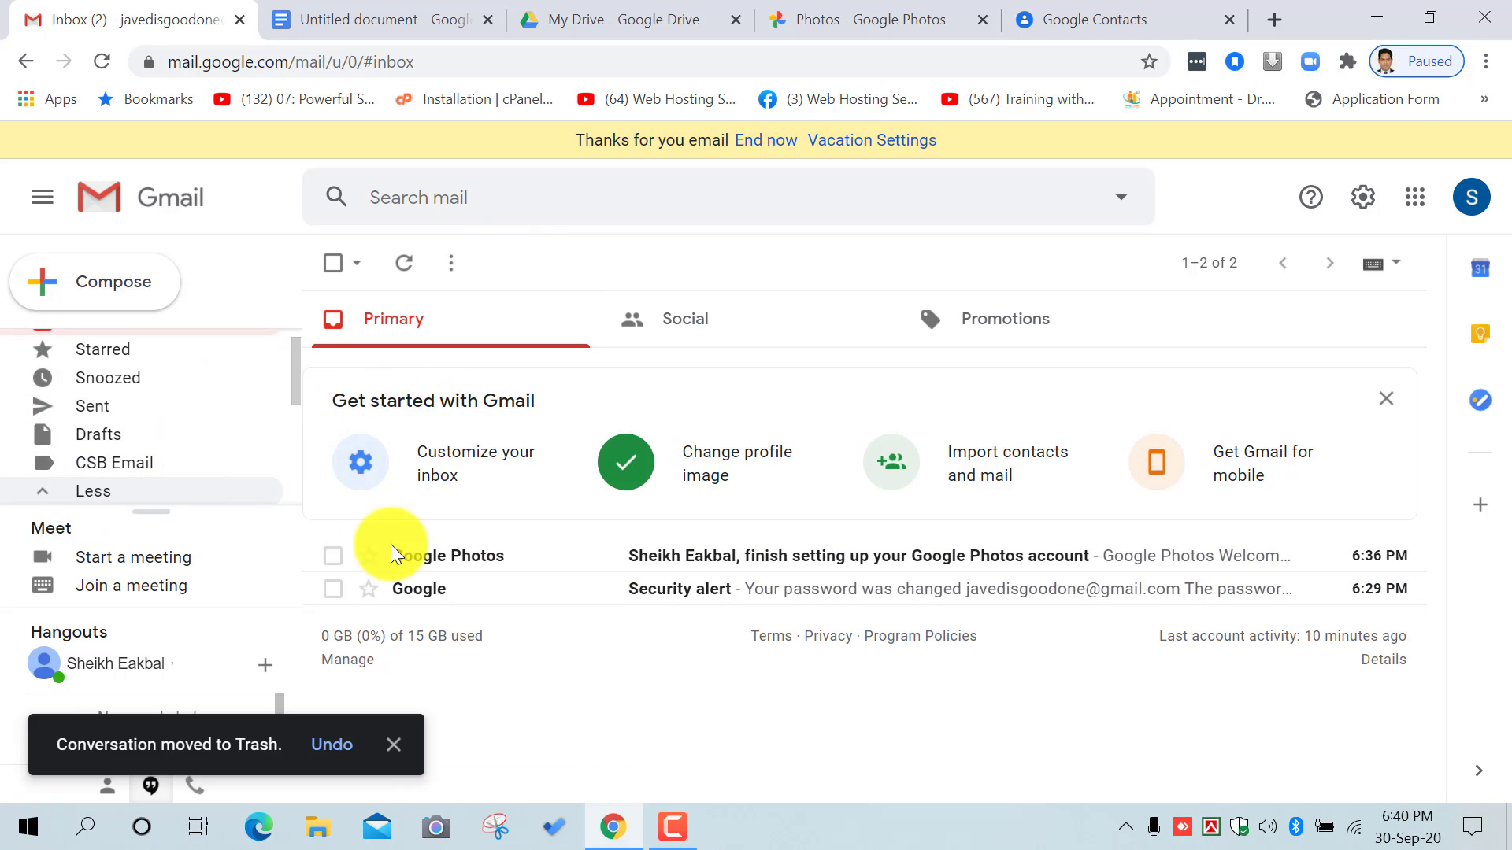
click(685, 823)
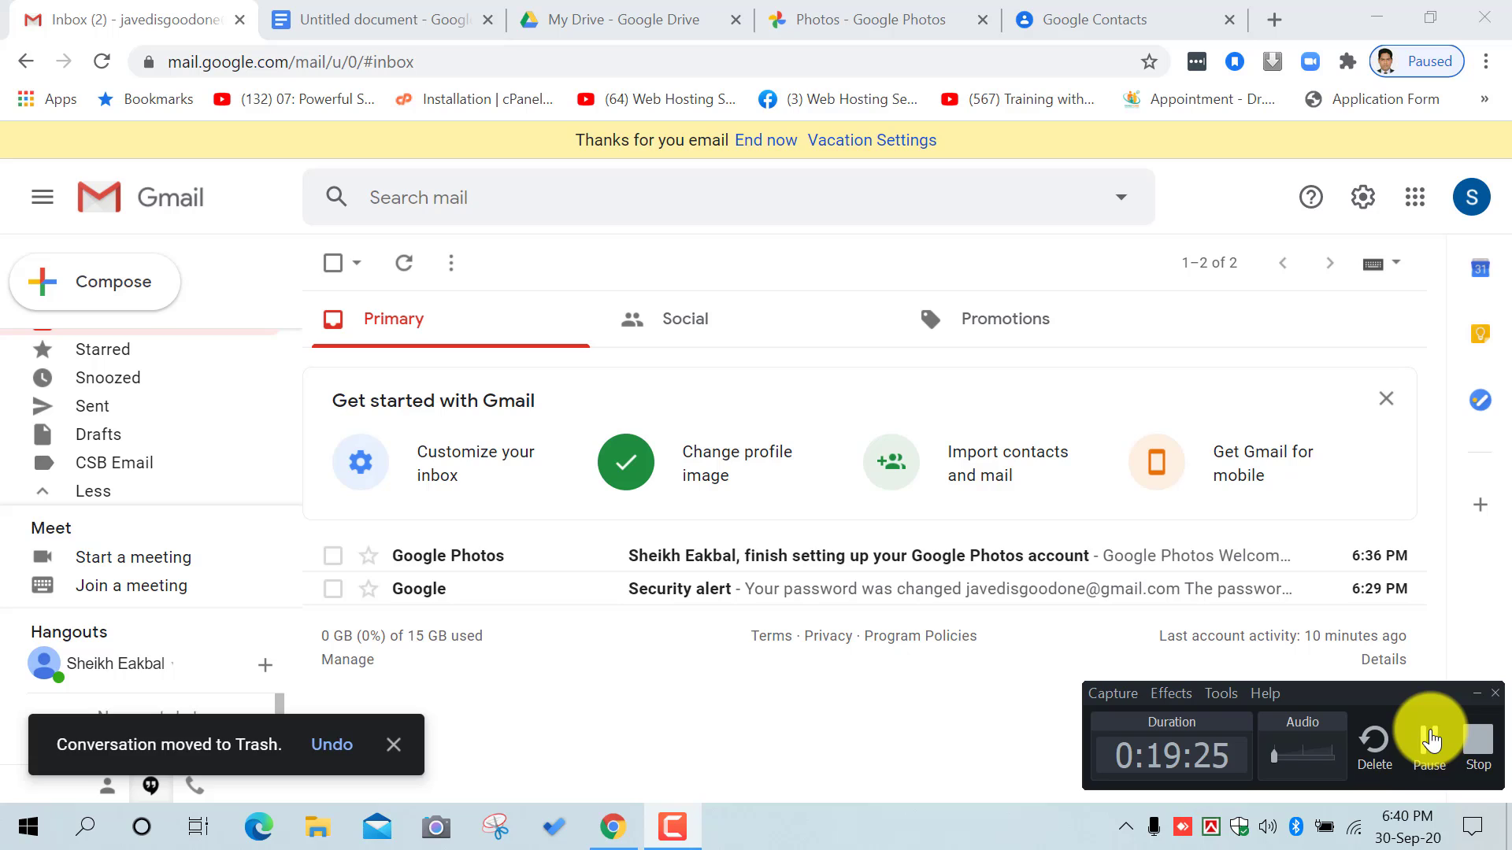
click(1008, 721)
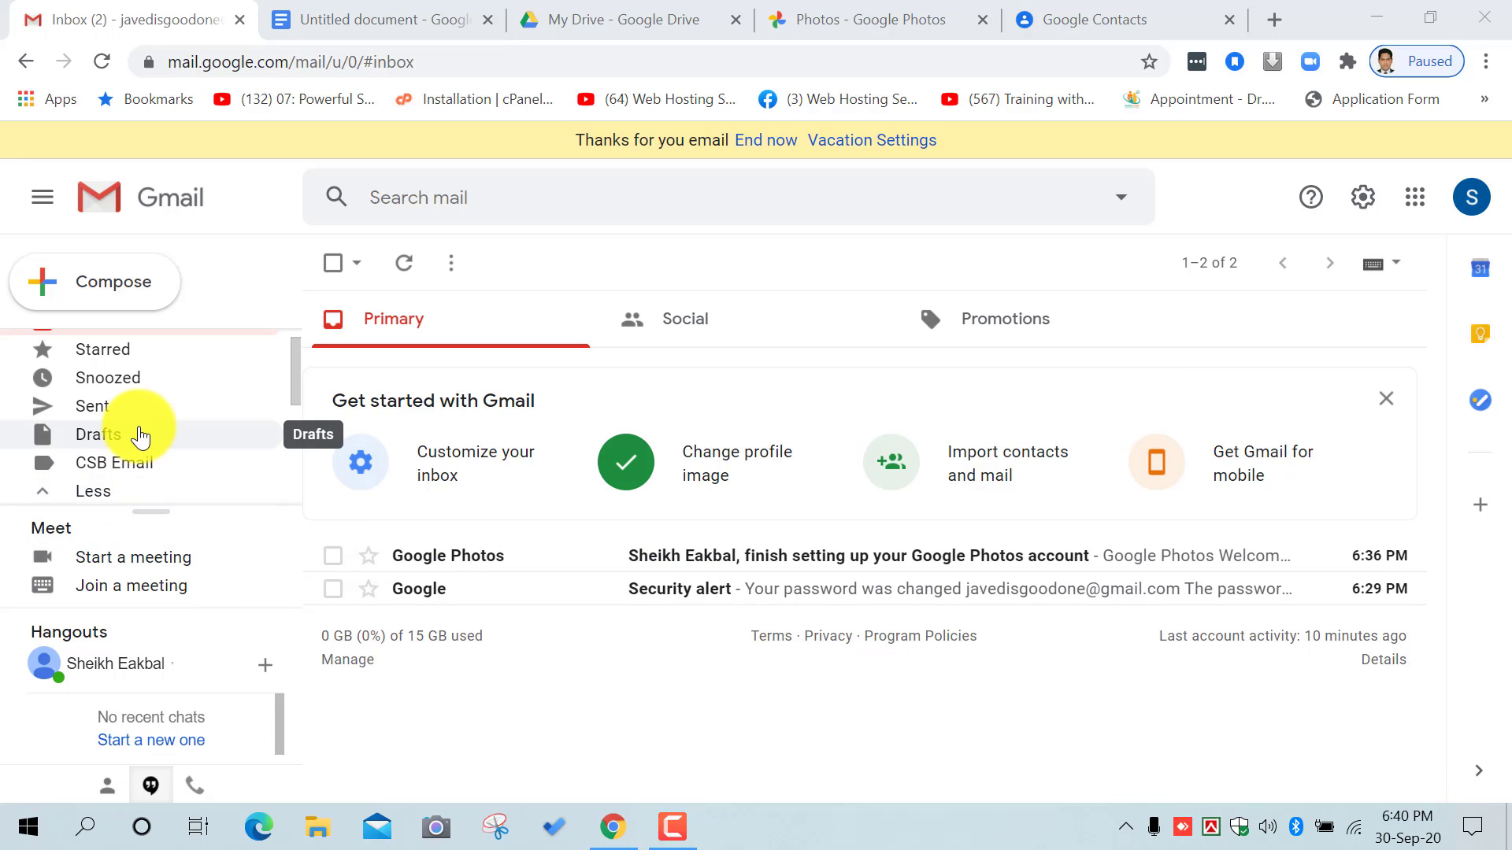
scroll(138, 433, down, 2)
scroll(130, 437, down, 1)
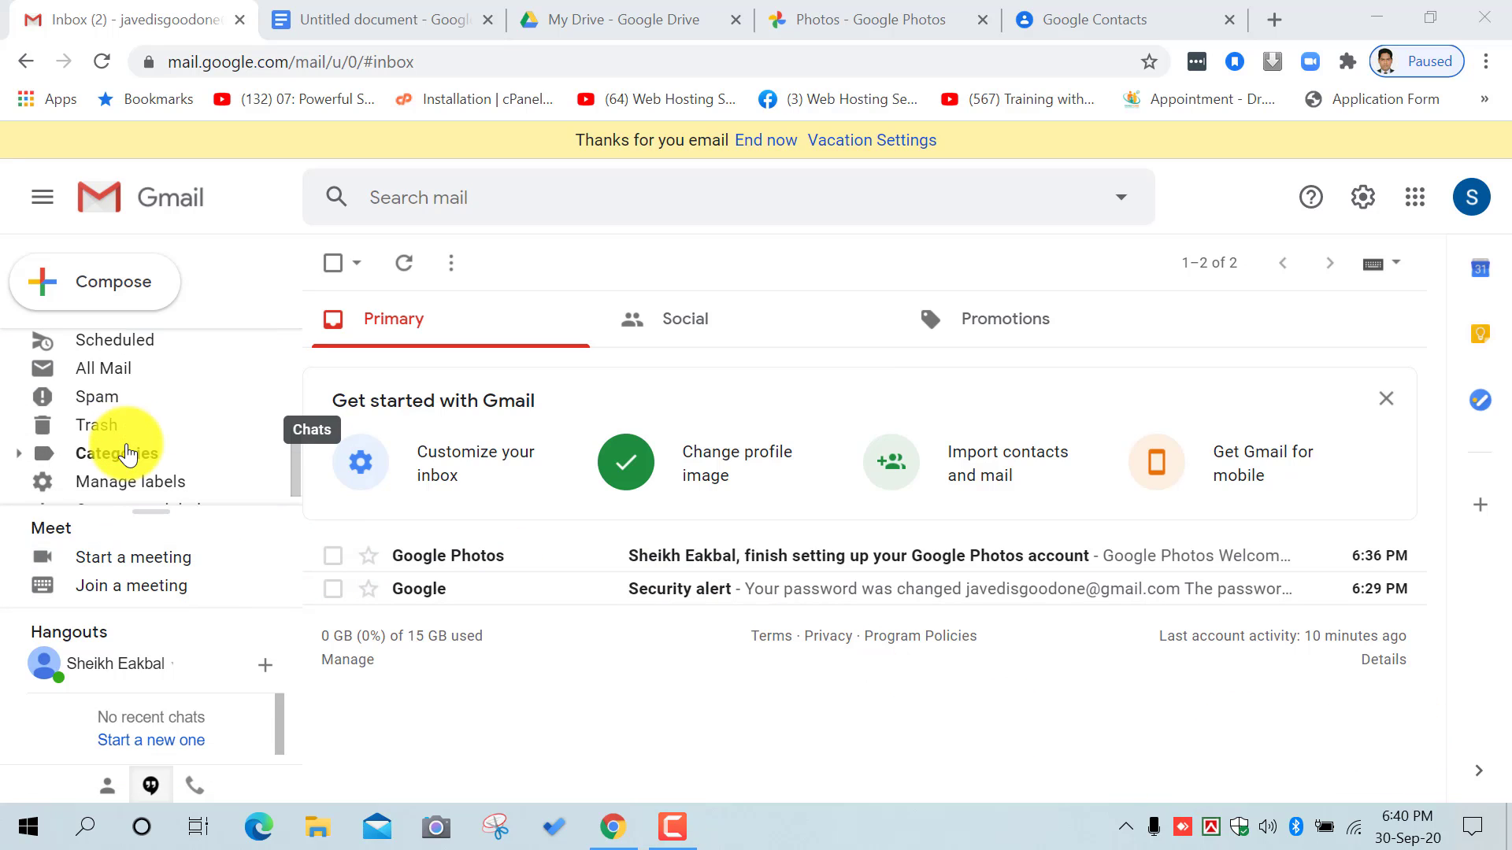
click(126, 429)
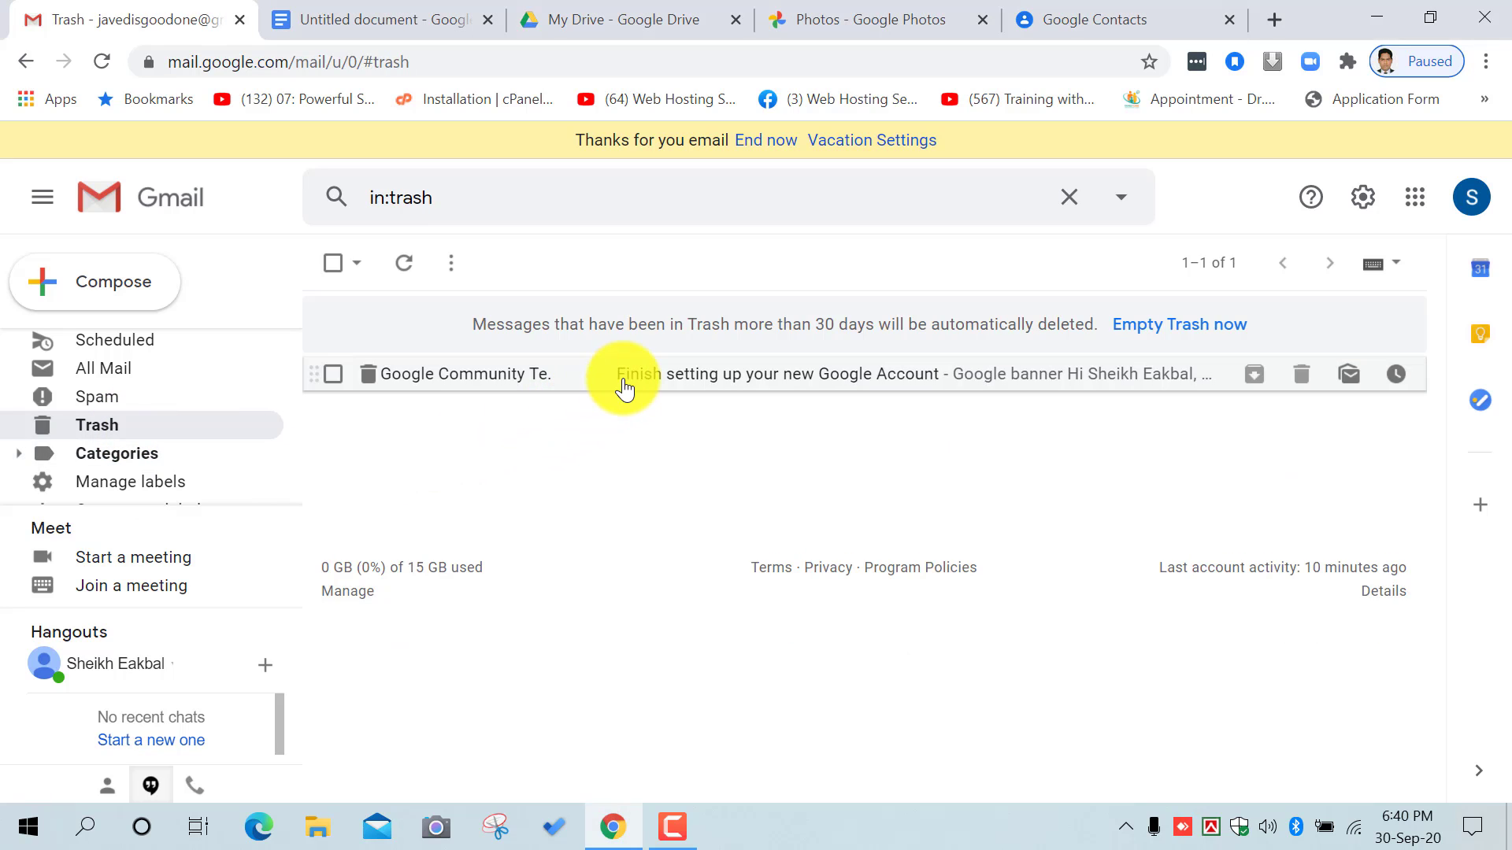
click(339, 386)
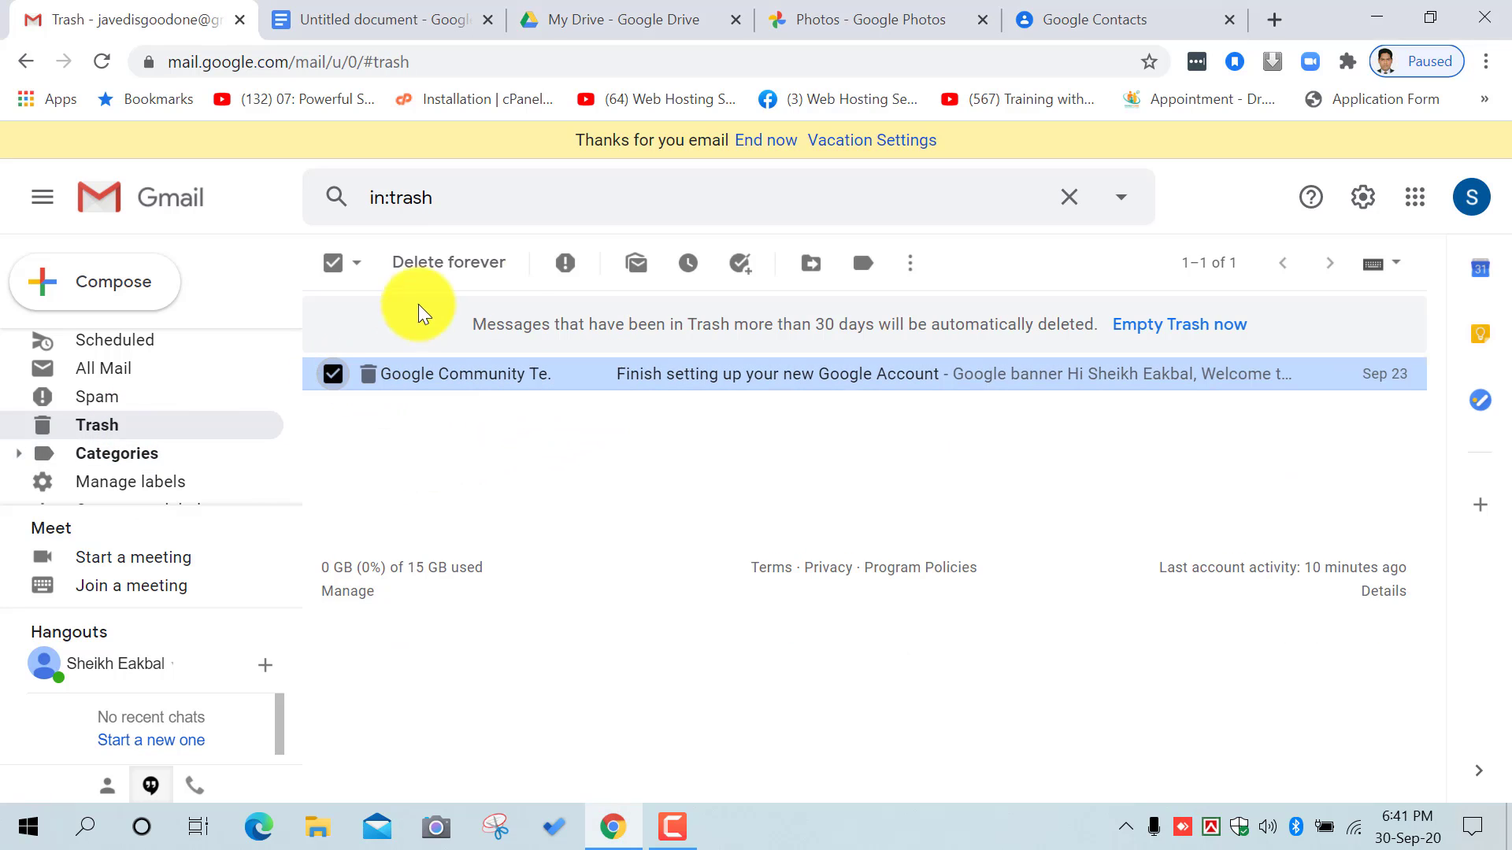
click(464, 272)
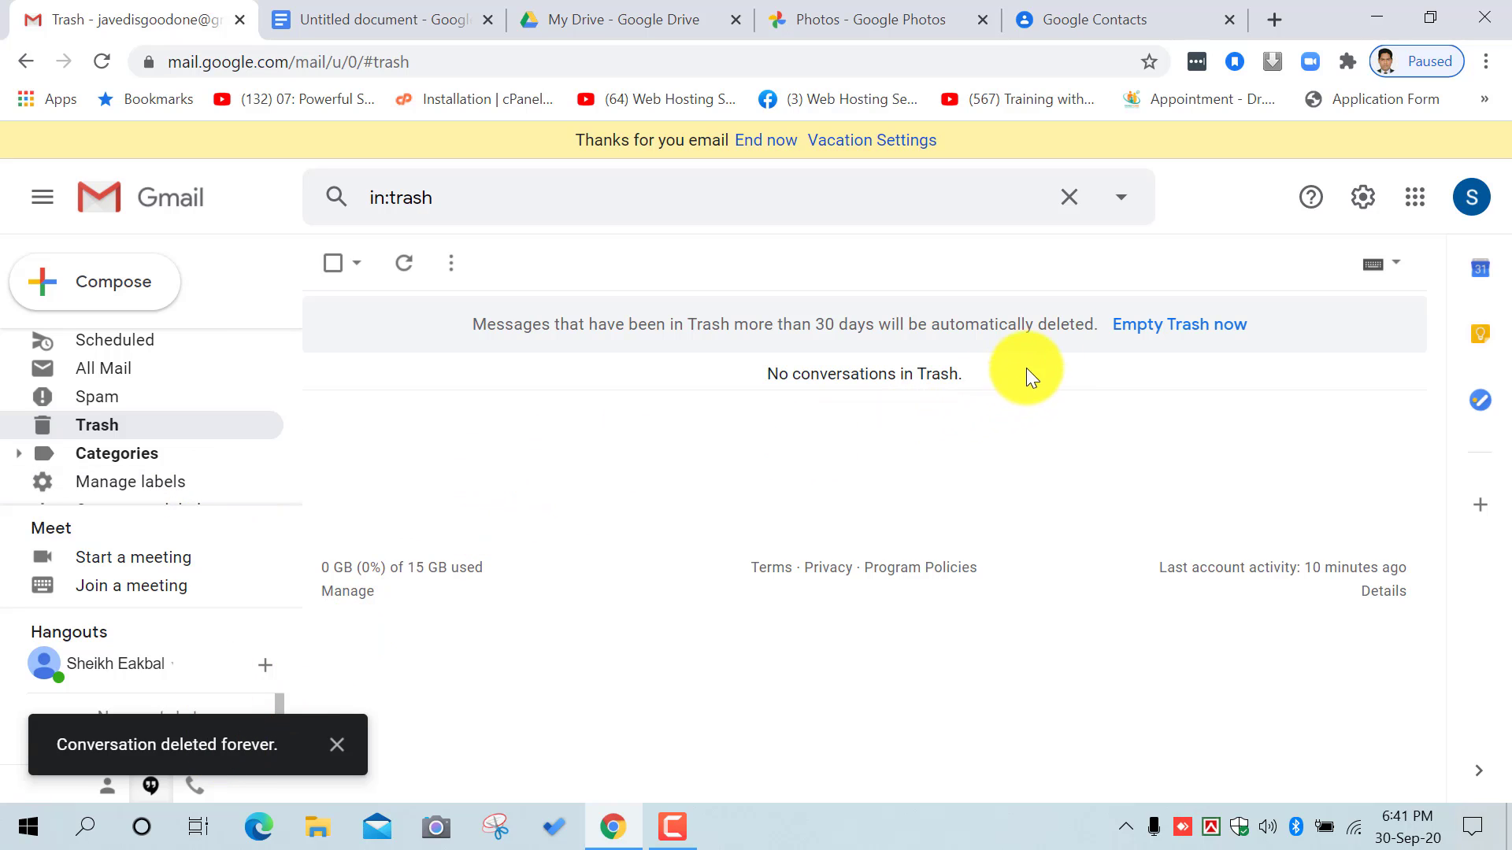
Step: Empty the Trash completely and return to the inbox
click(1143, 329)
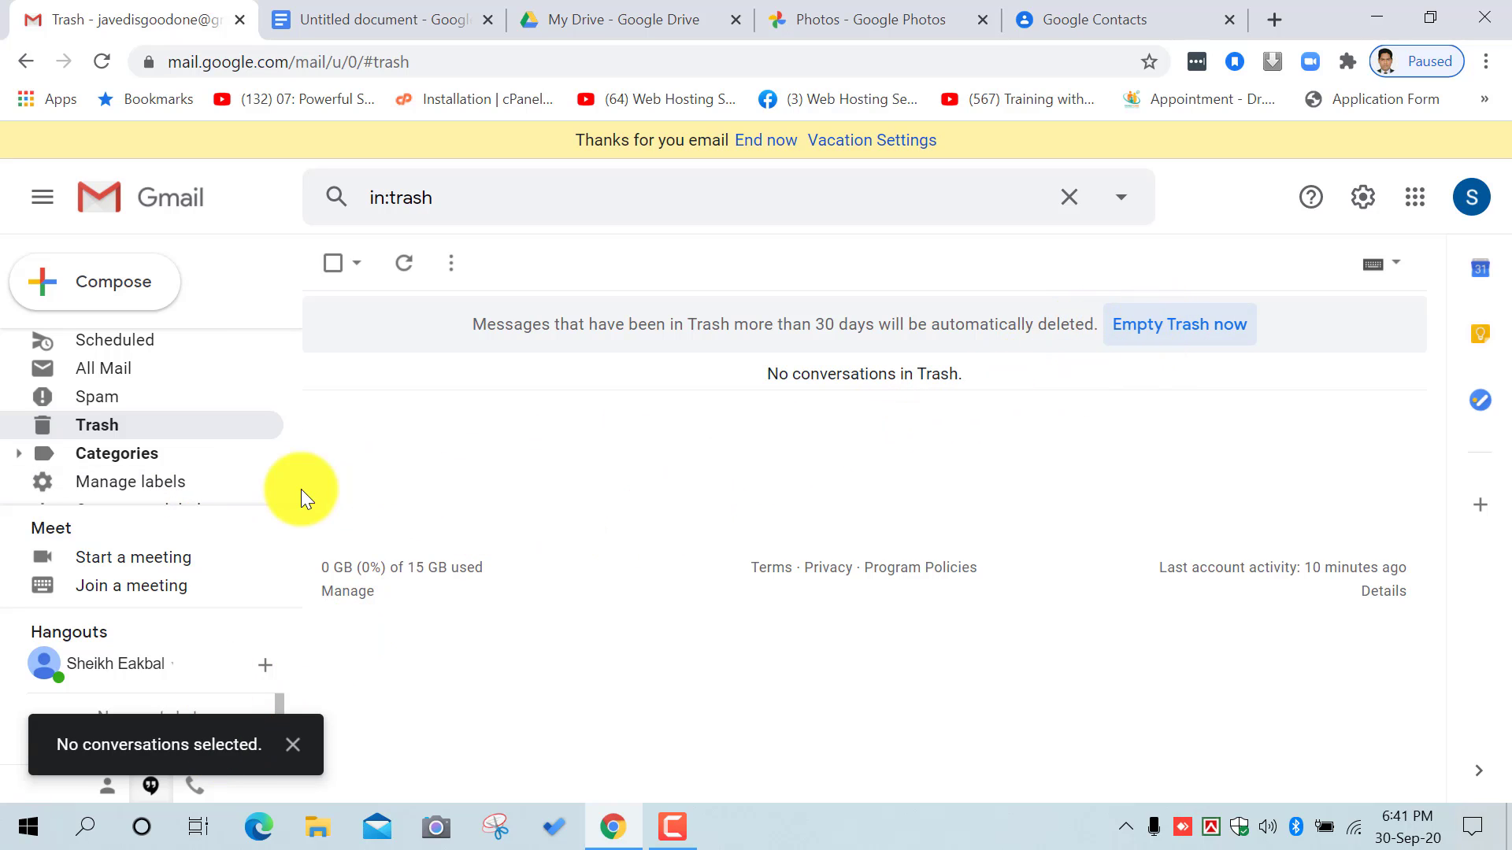
scroll(202, 479, up, 5)
click(111, 341)
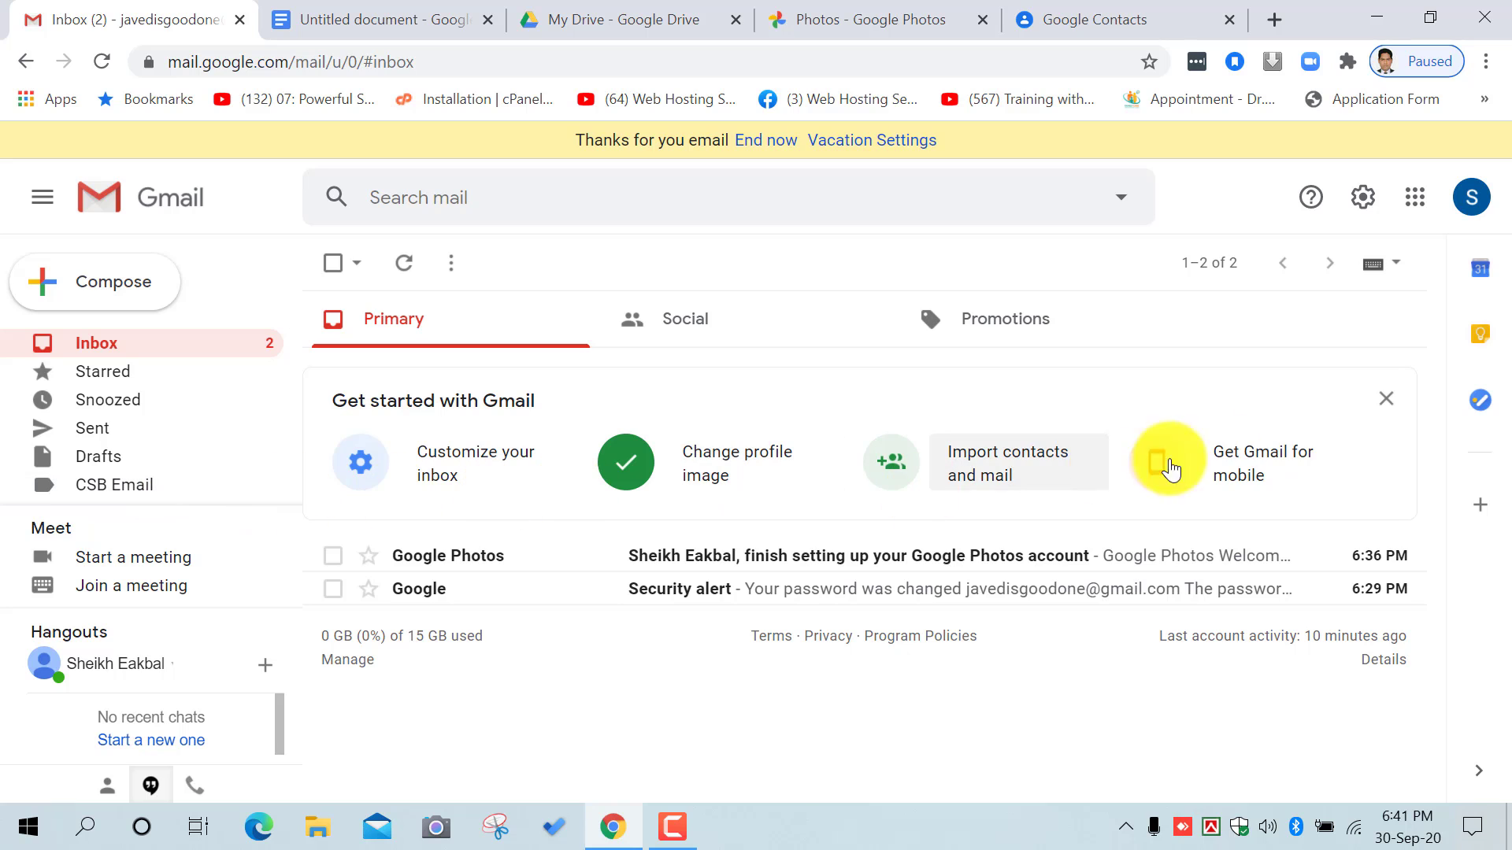
Step: Expand the full label list and click into the Search mail box
scroll(216, 474, down, 1)
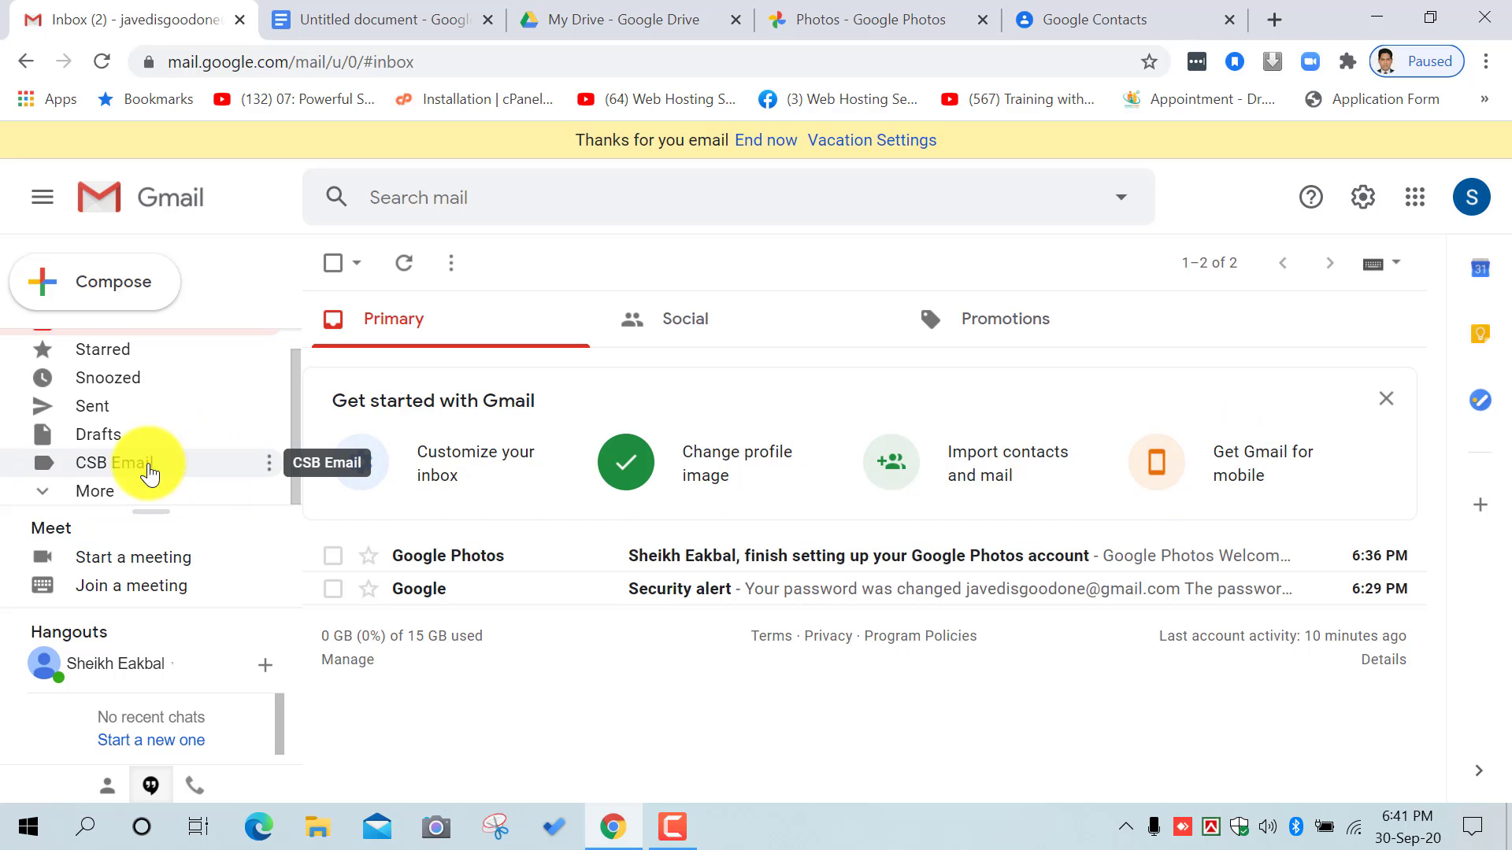
click(110, 493)
scroll(159, 432, down, 3)
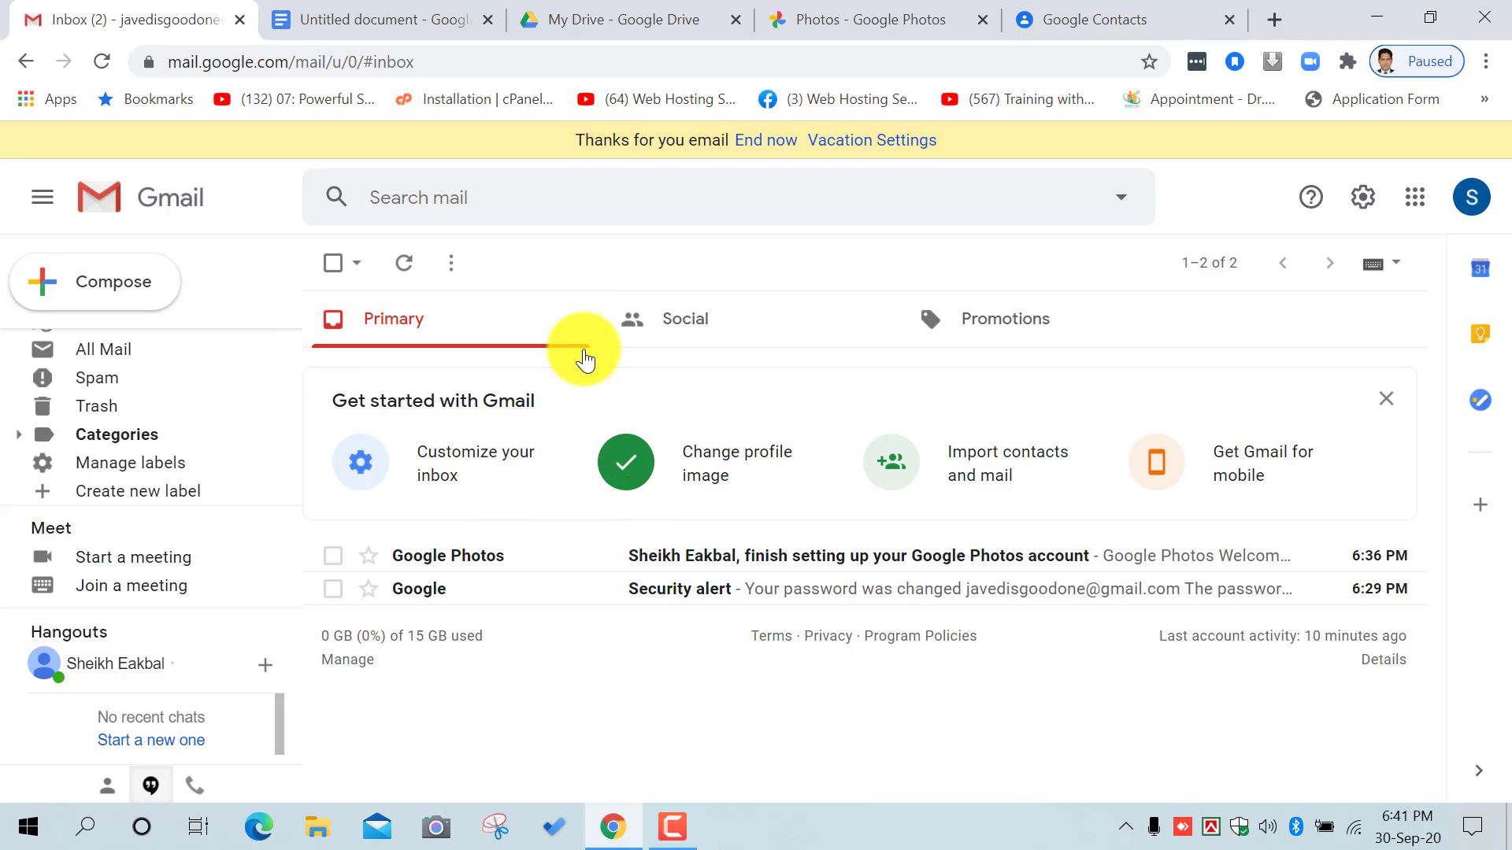
click(627, 205)
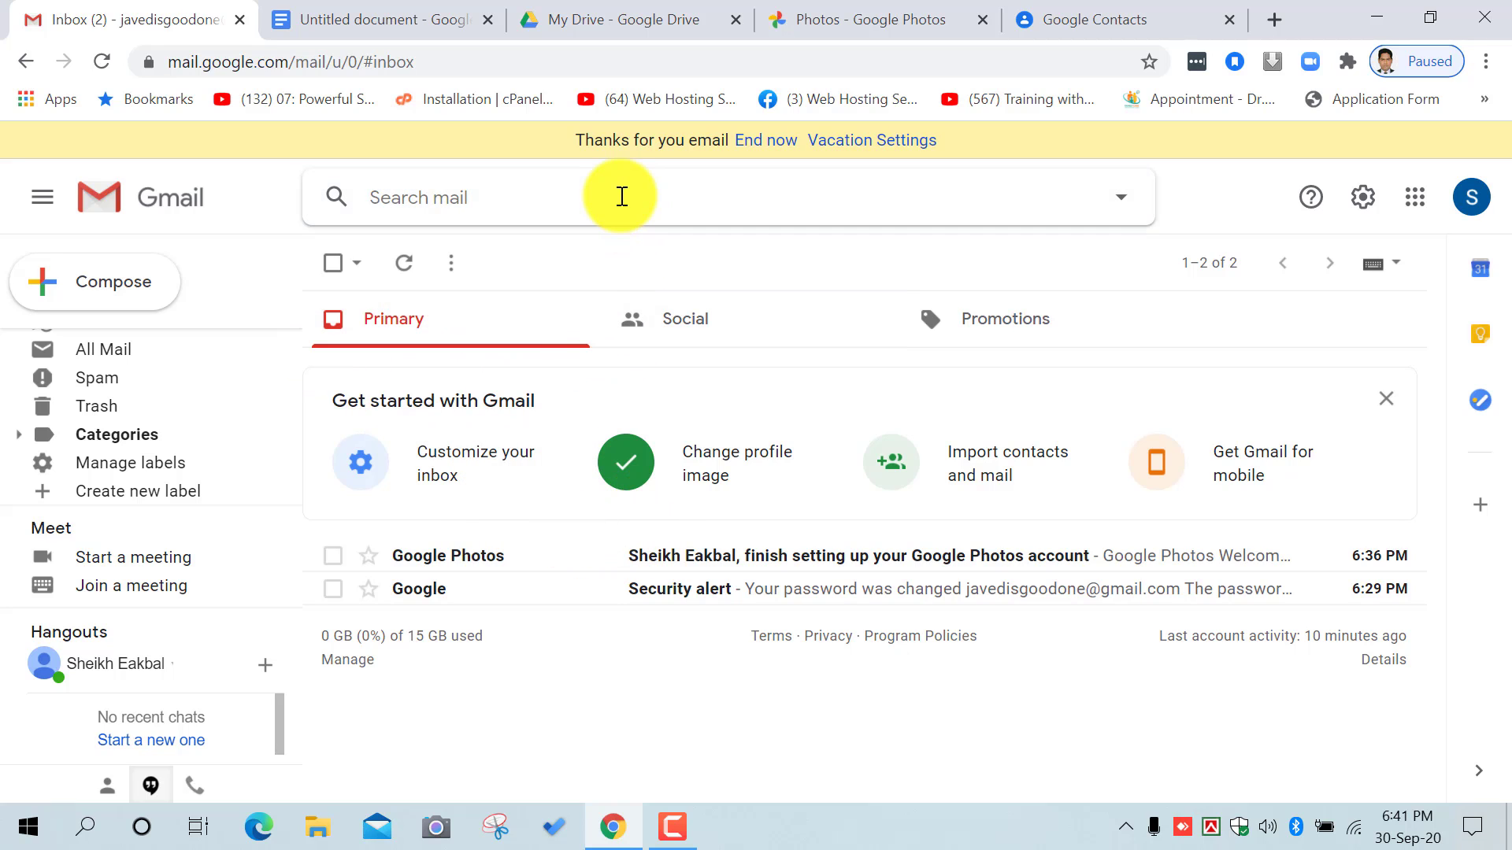
click(622, 196)
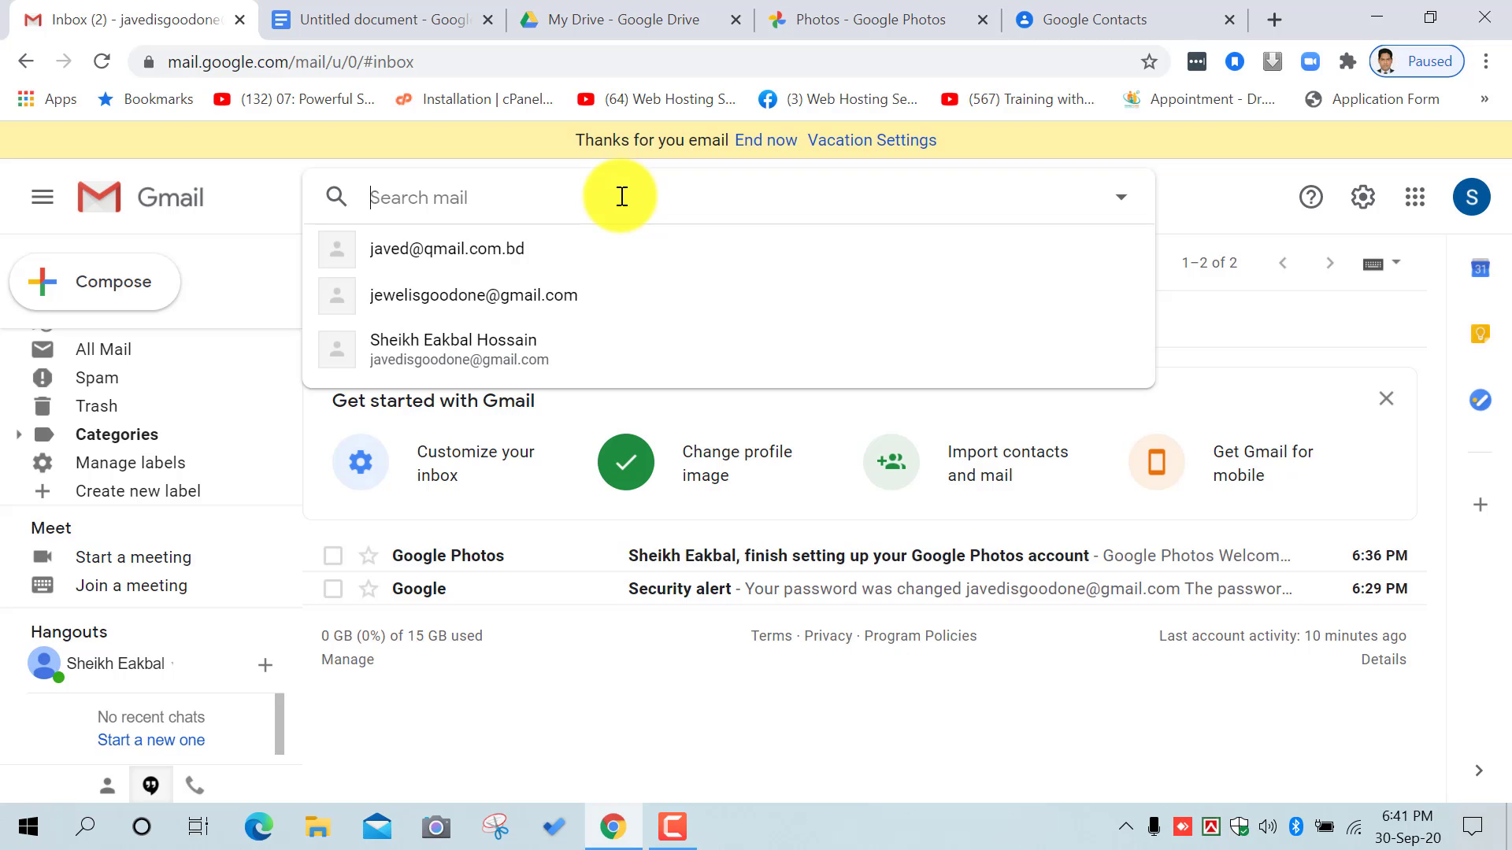
text(j)
key(BackSpace)
text(pro)
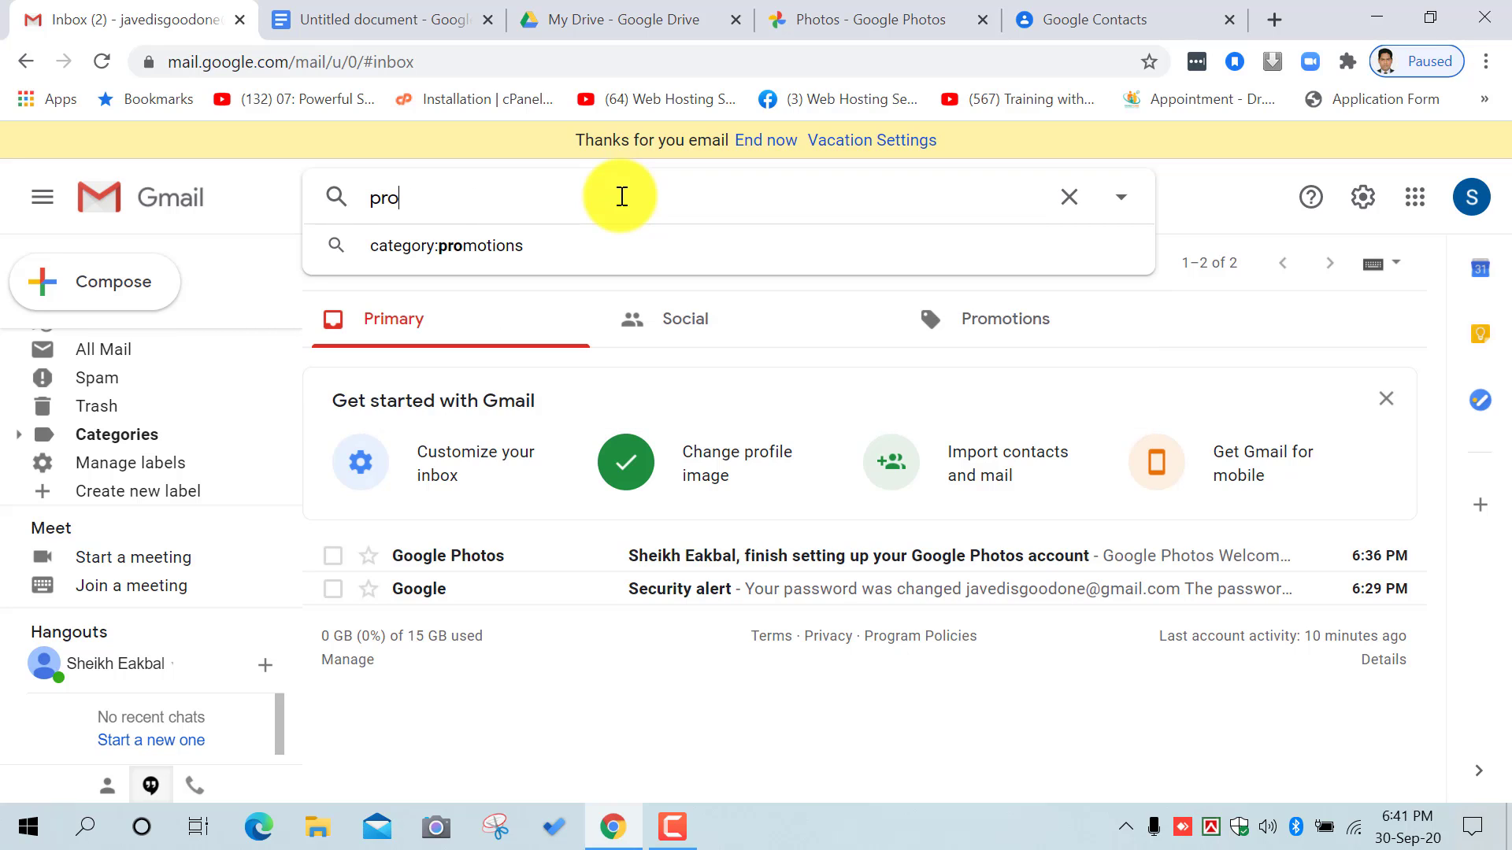
key(BackSpace)
key(BackSpace)
key(BackSpace)
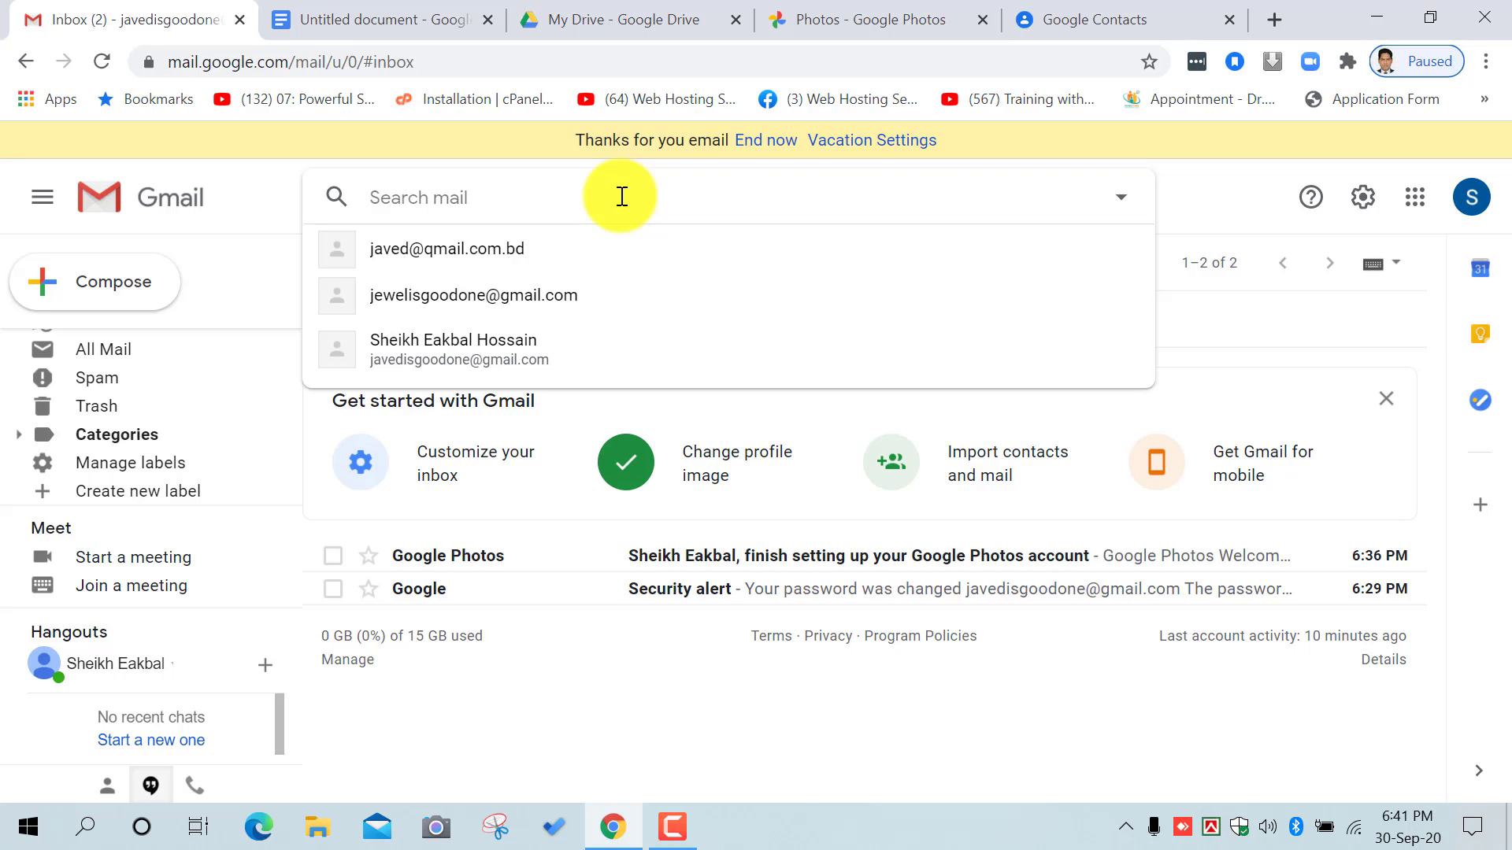
click(1134, 204)
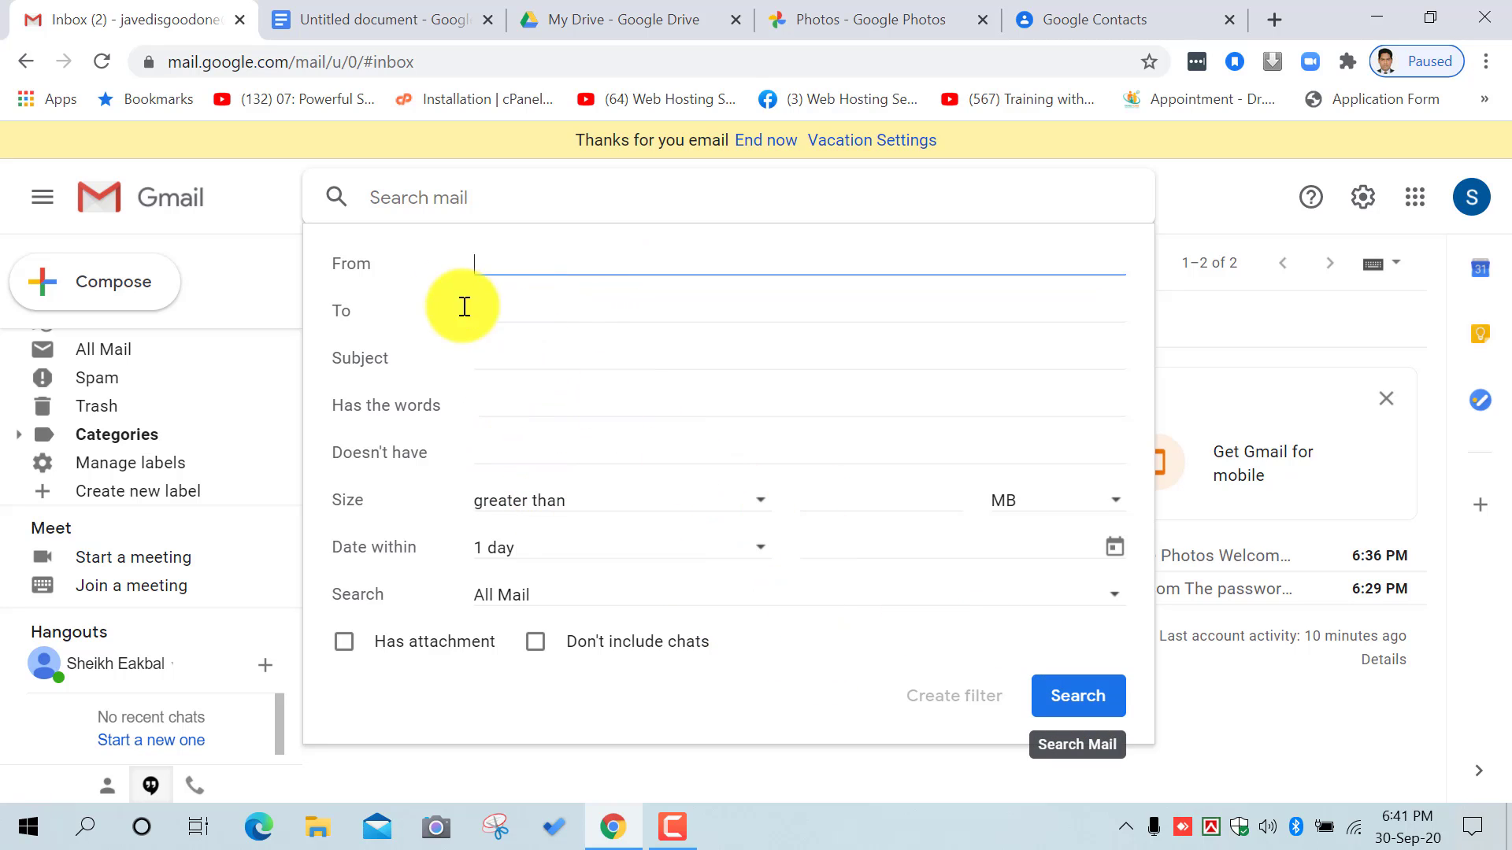
click(1214, 177)
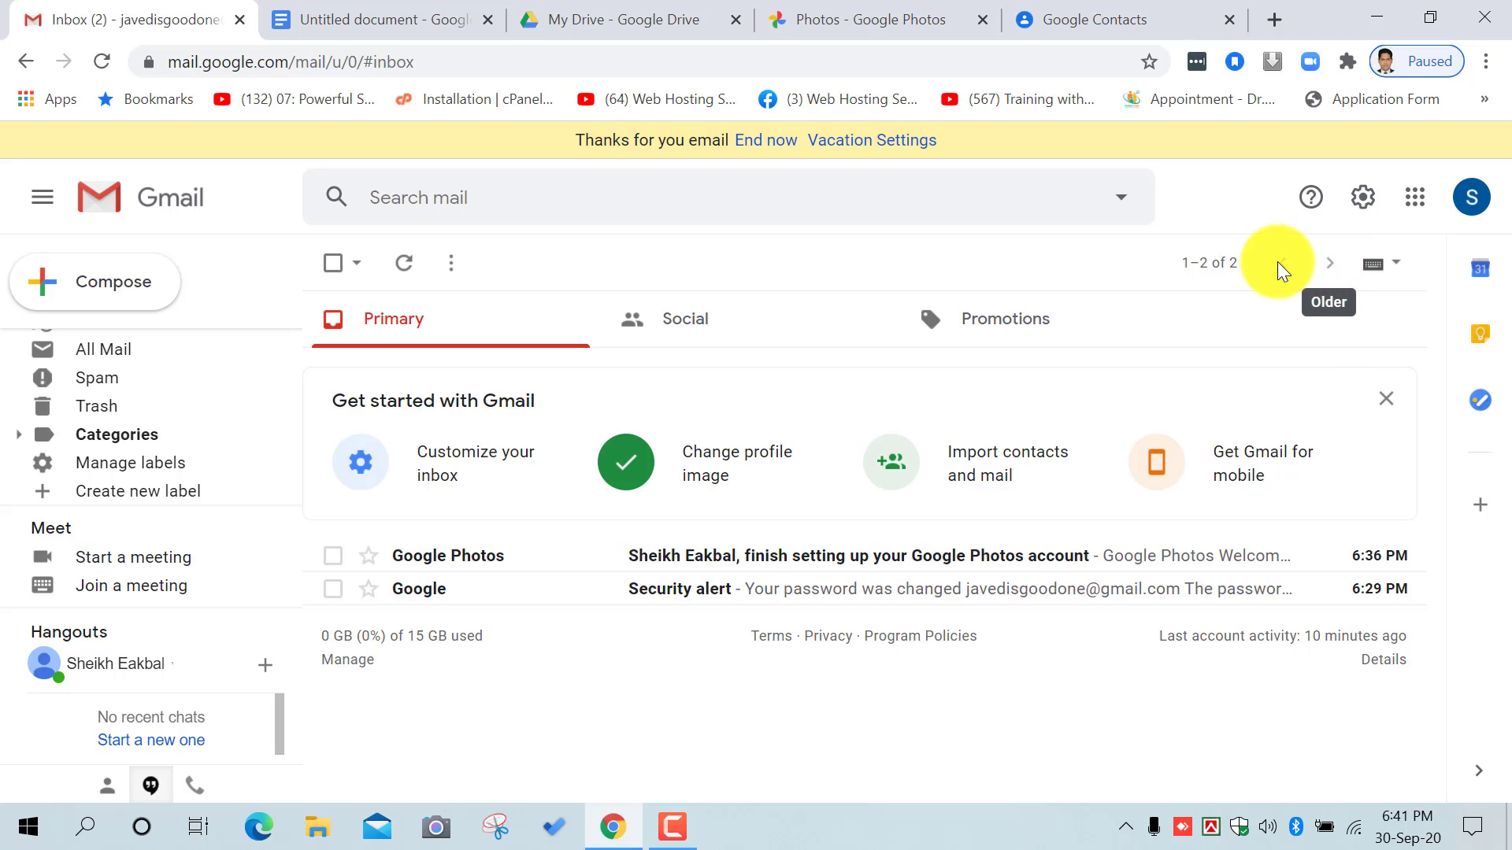
Step: Check the newest/oldest ordering choices and view the Social category
click(1225, 264)
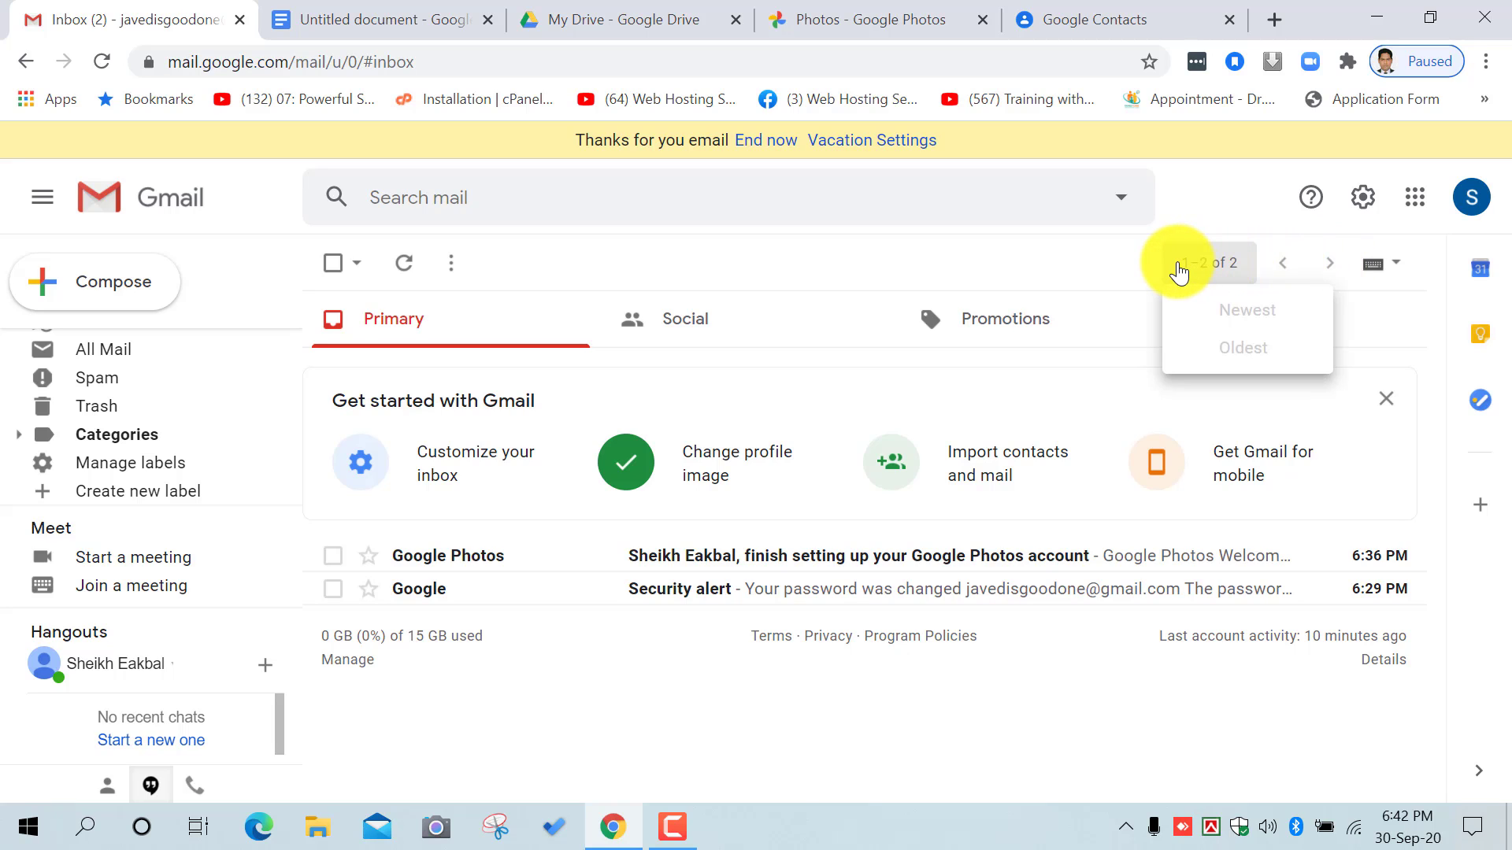
click(1334, 256)
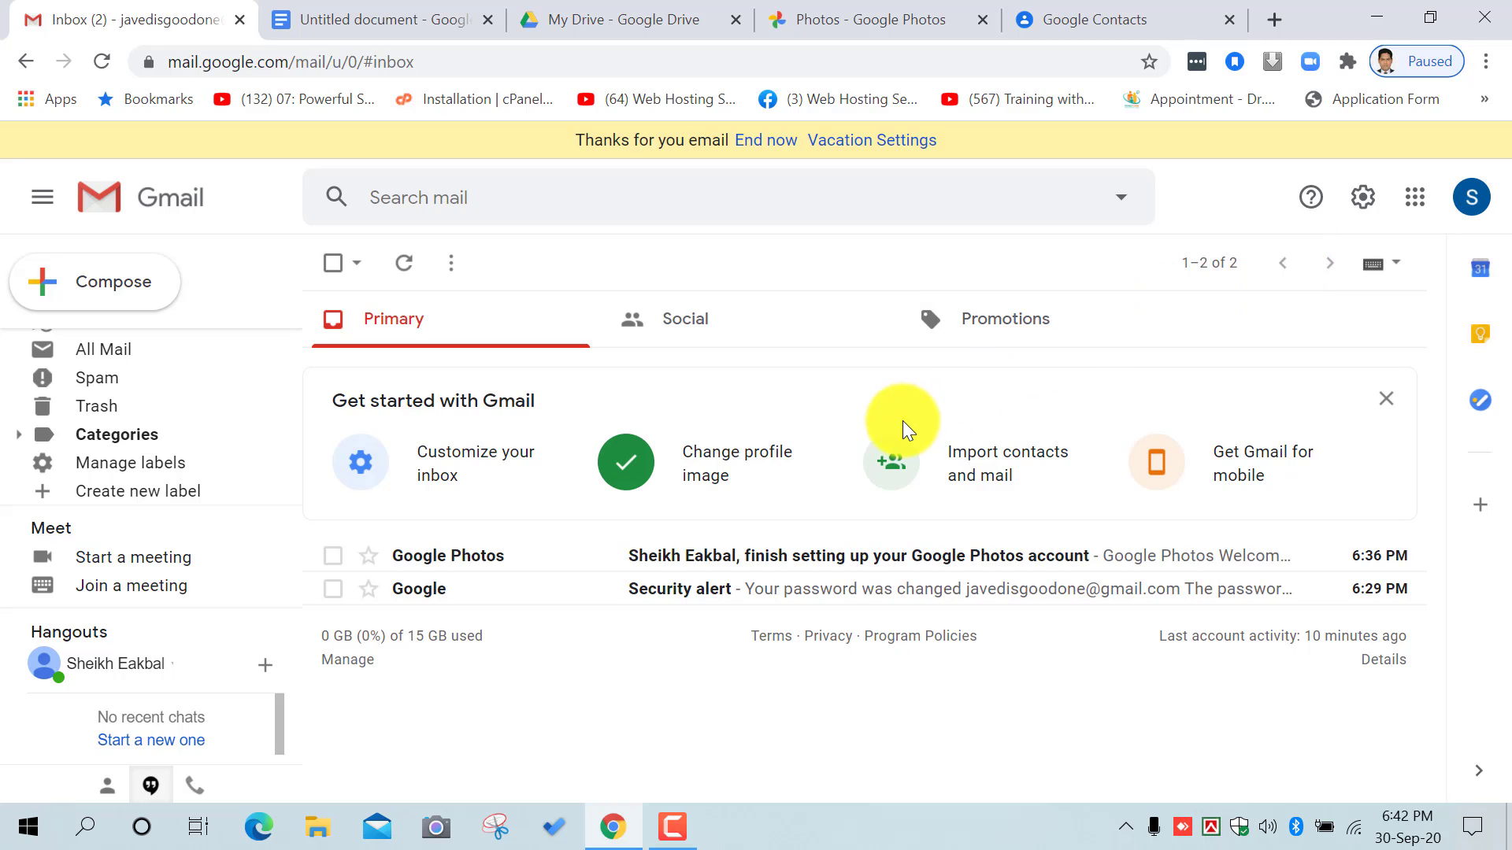
click(730, 318)
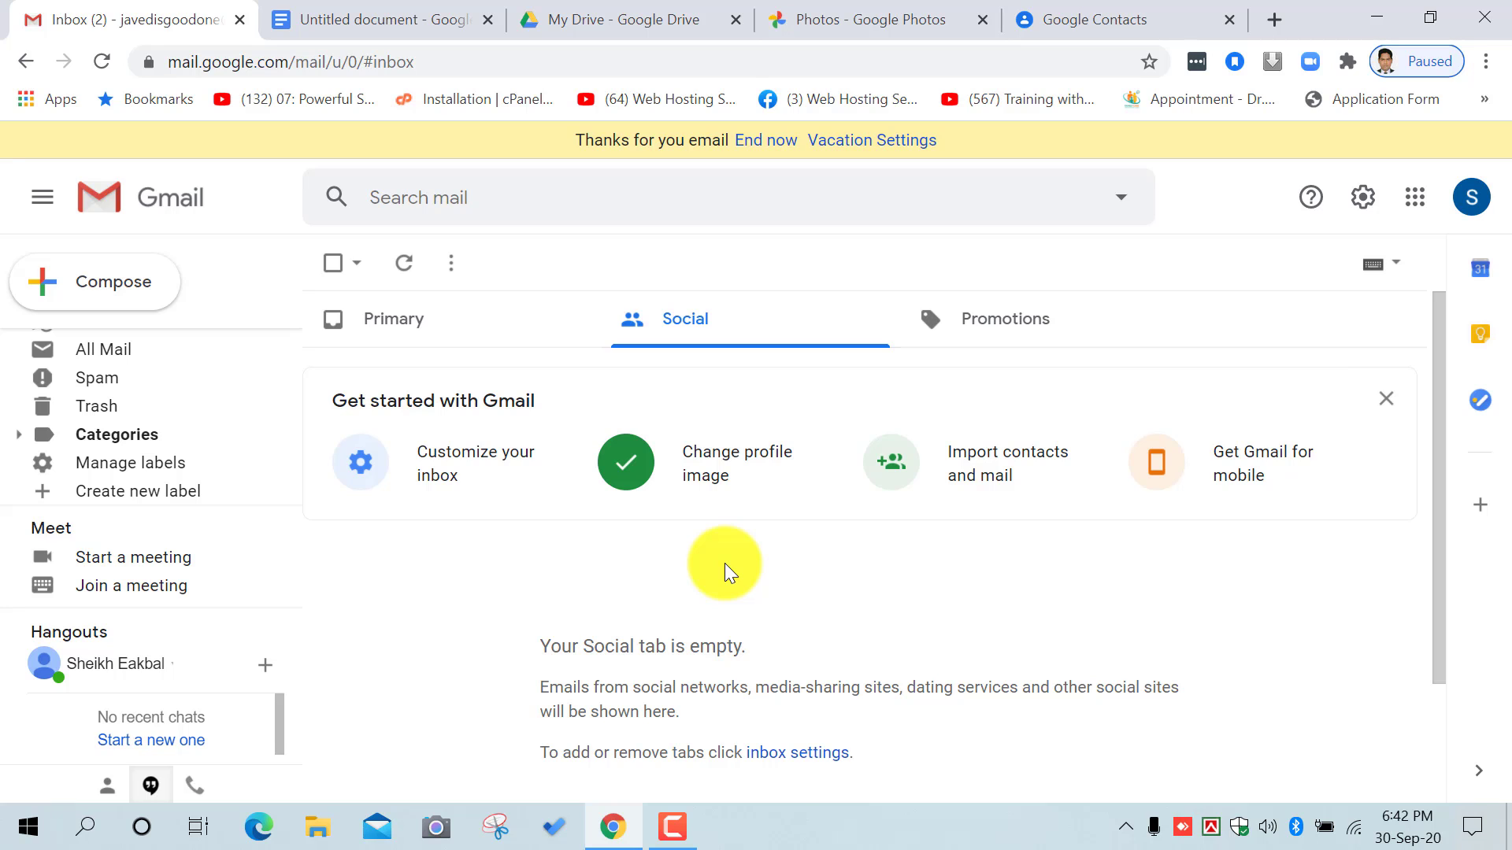
Step: View the LED Bulb Light ad in Promotions, then return to the Primary category
click(1013, 323)
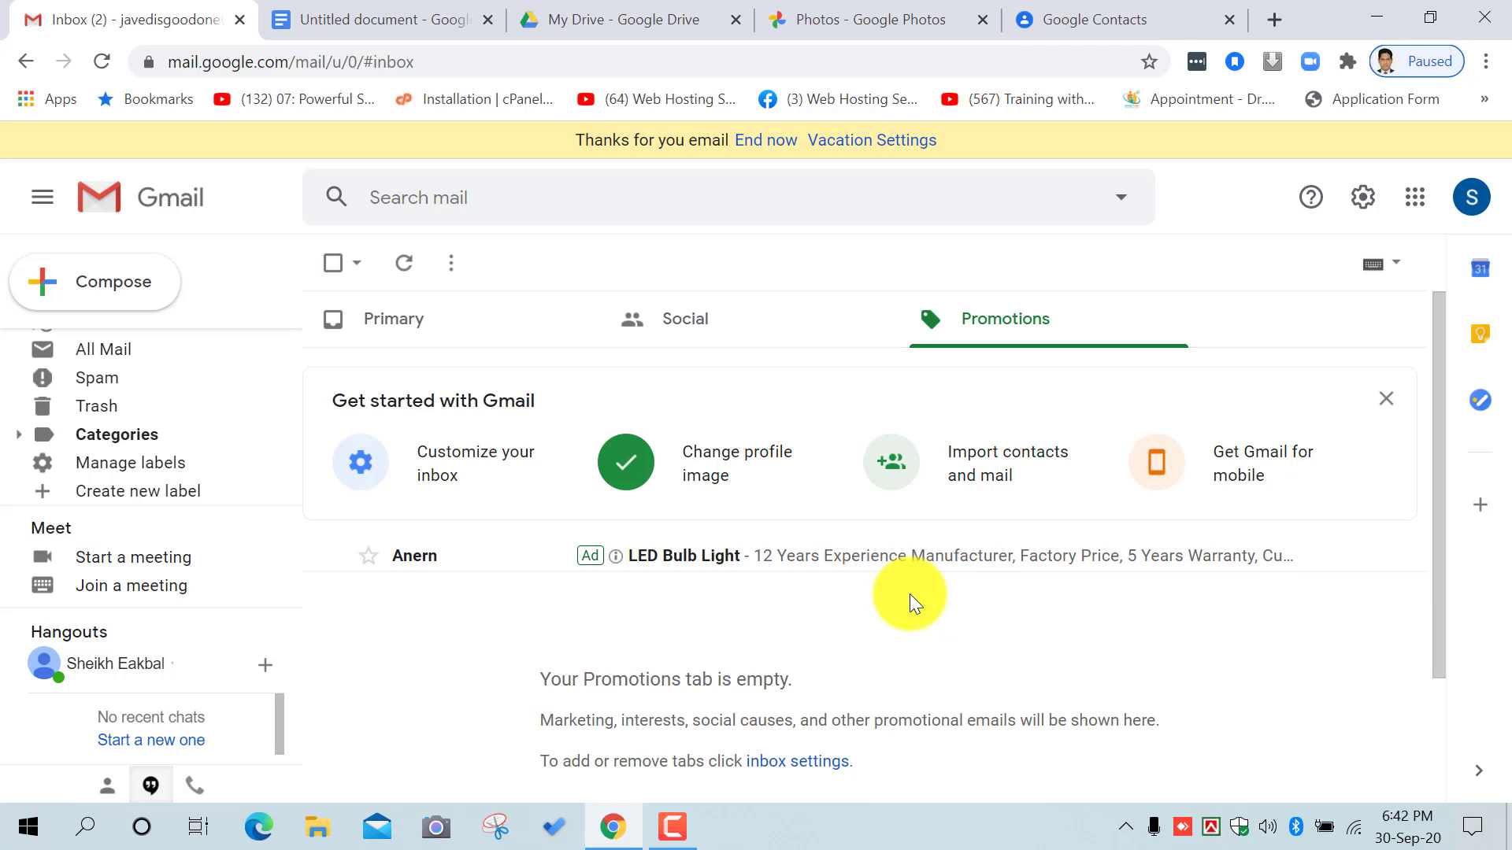
click(938, 568)
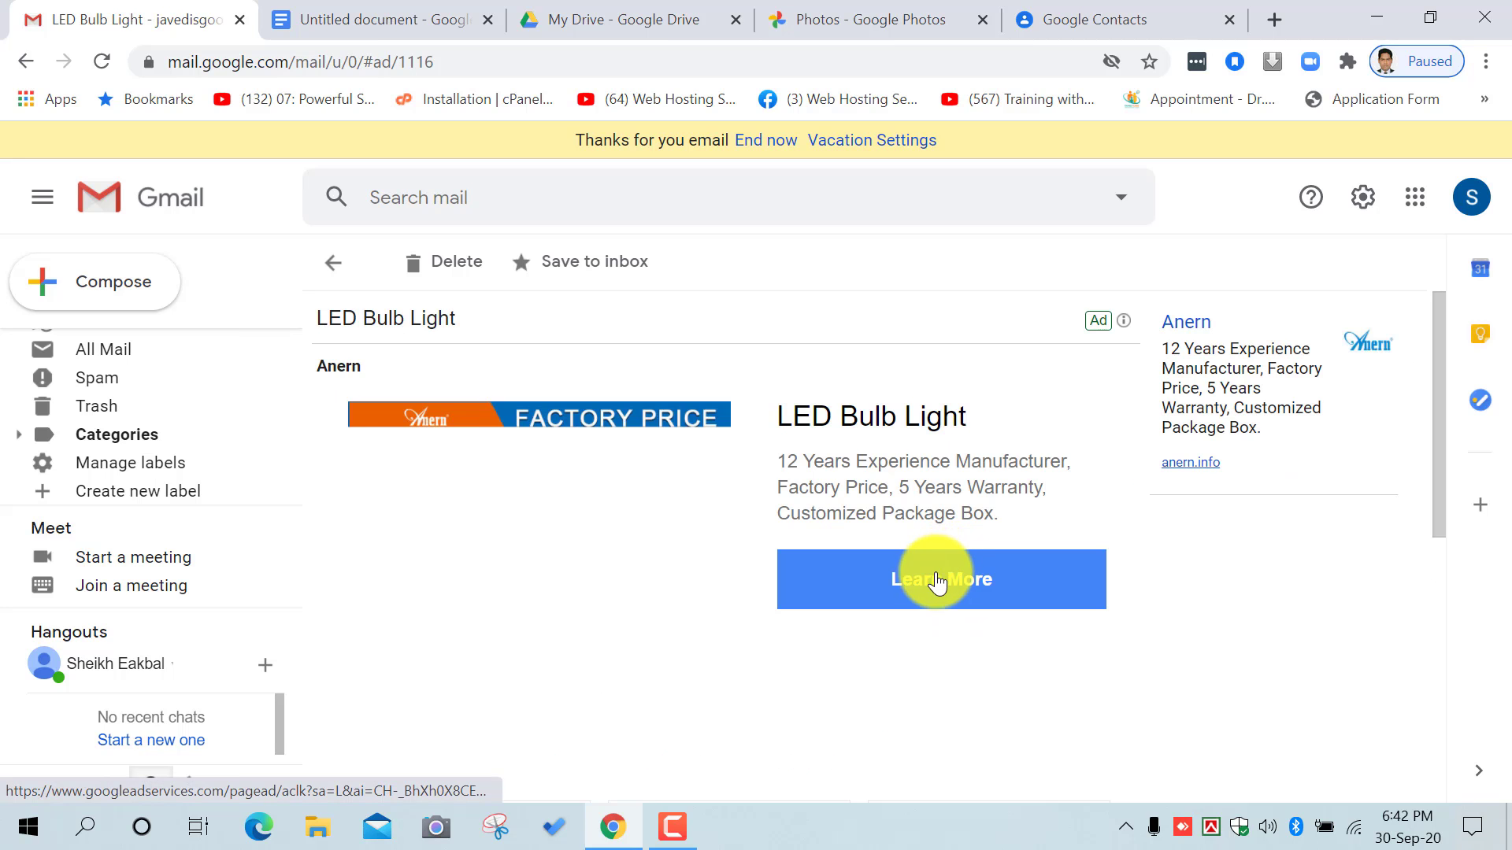
scroll(937, 584, down, 5)
scroll(971, 595, up, 5)
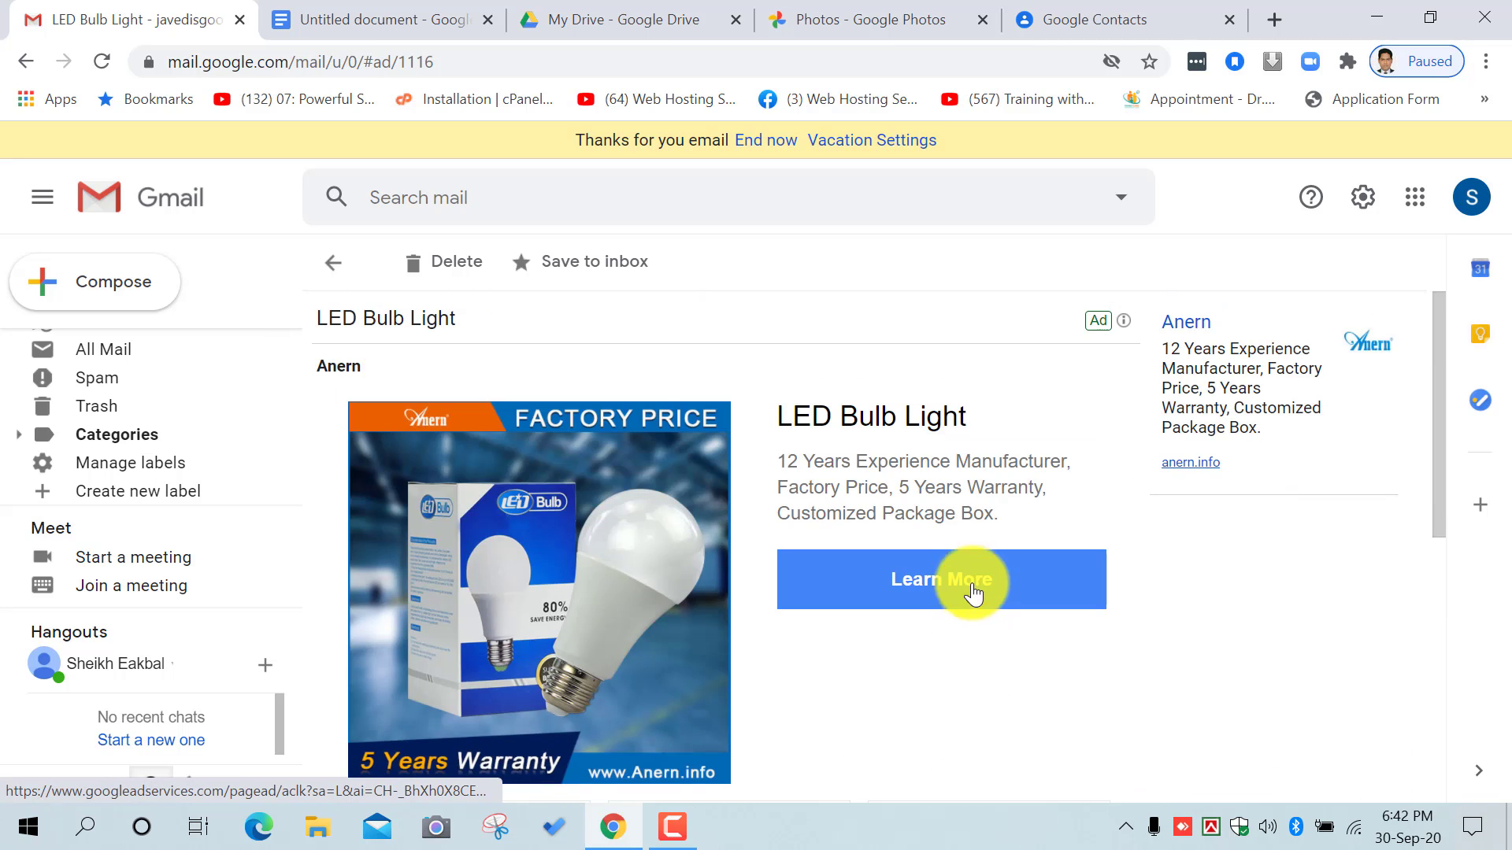
click(441, 264)
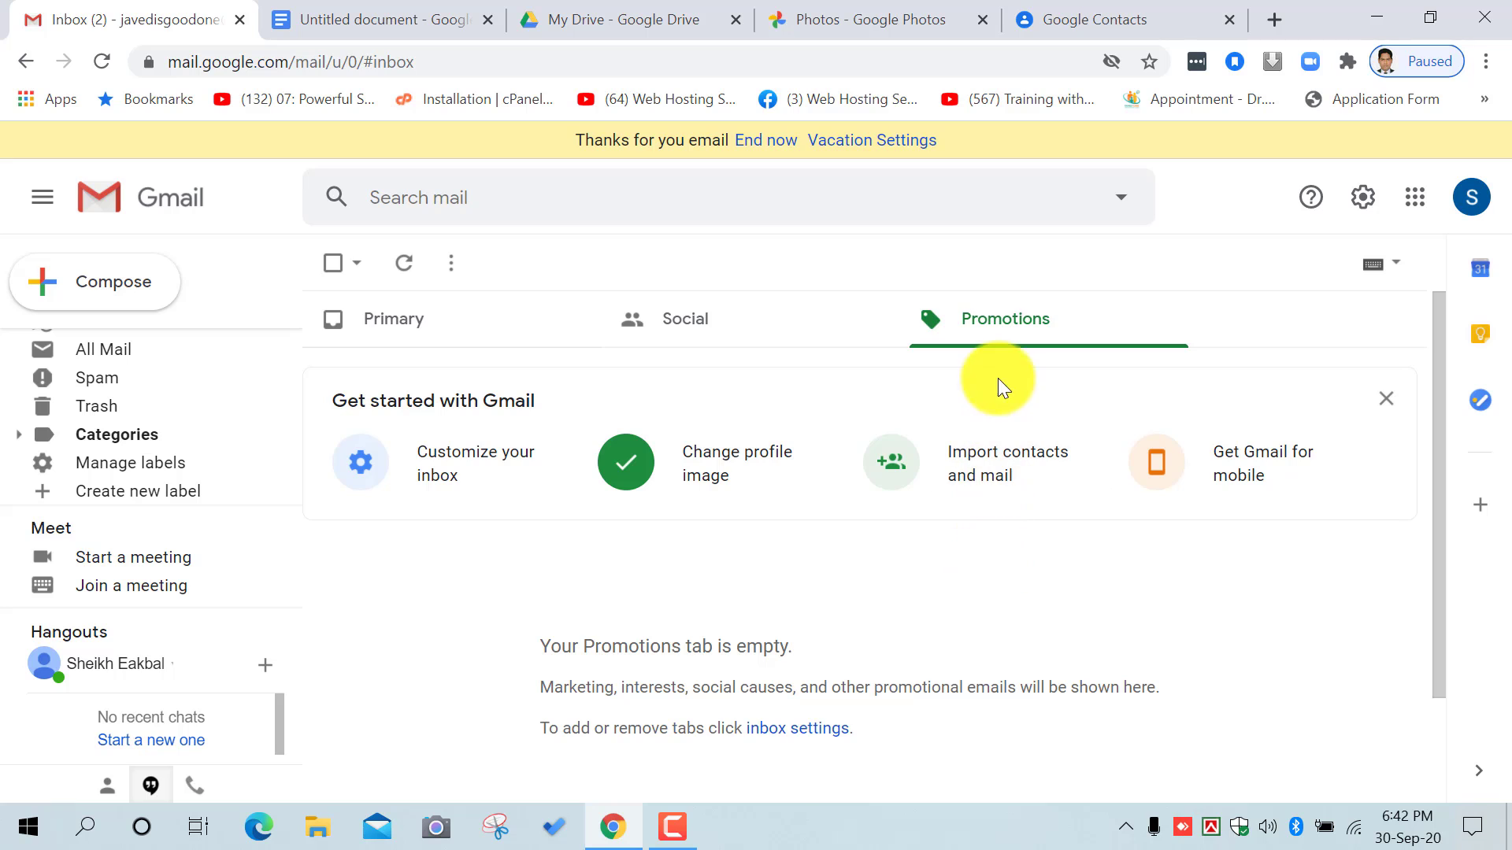
click(418, 336)
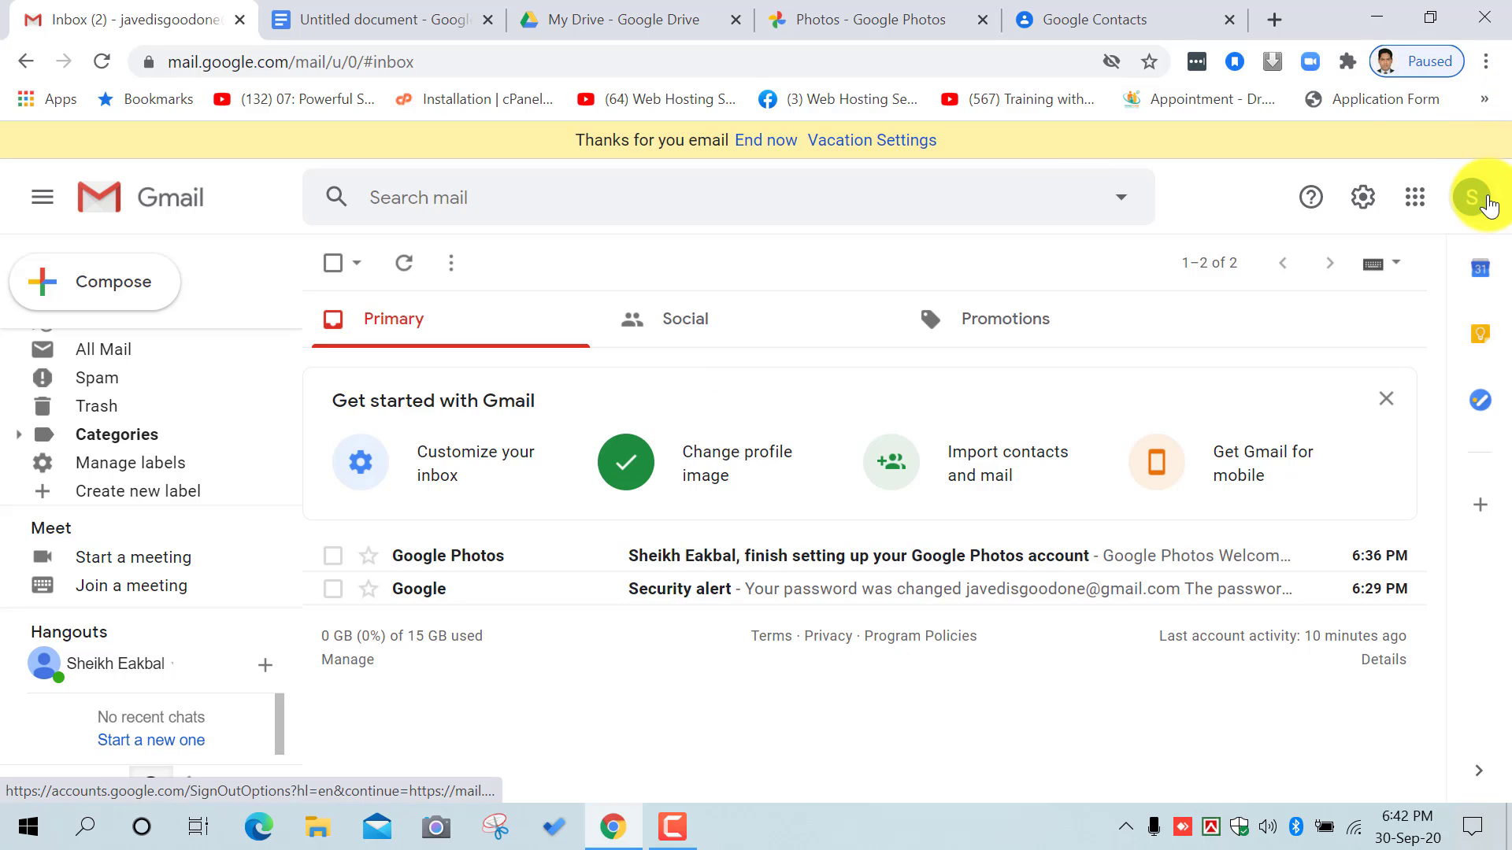
Step: Open the profile photo chooser from the account panel, then close both
click(1483, 202)
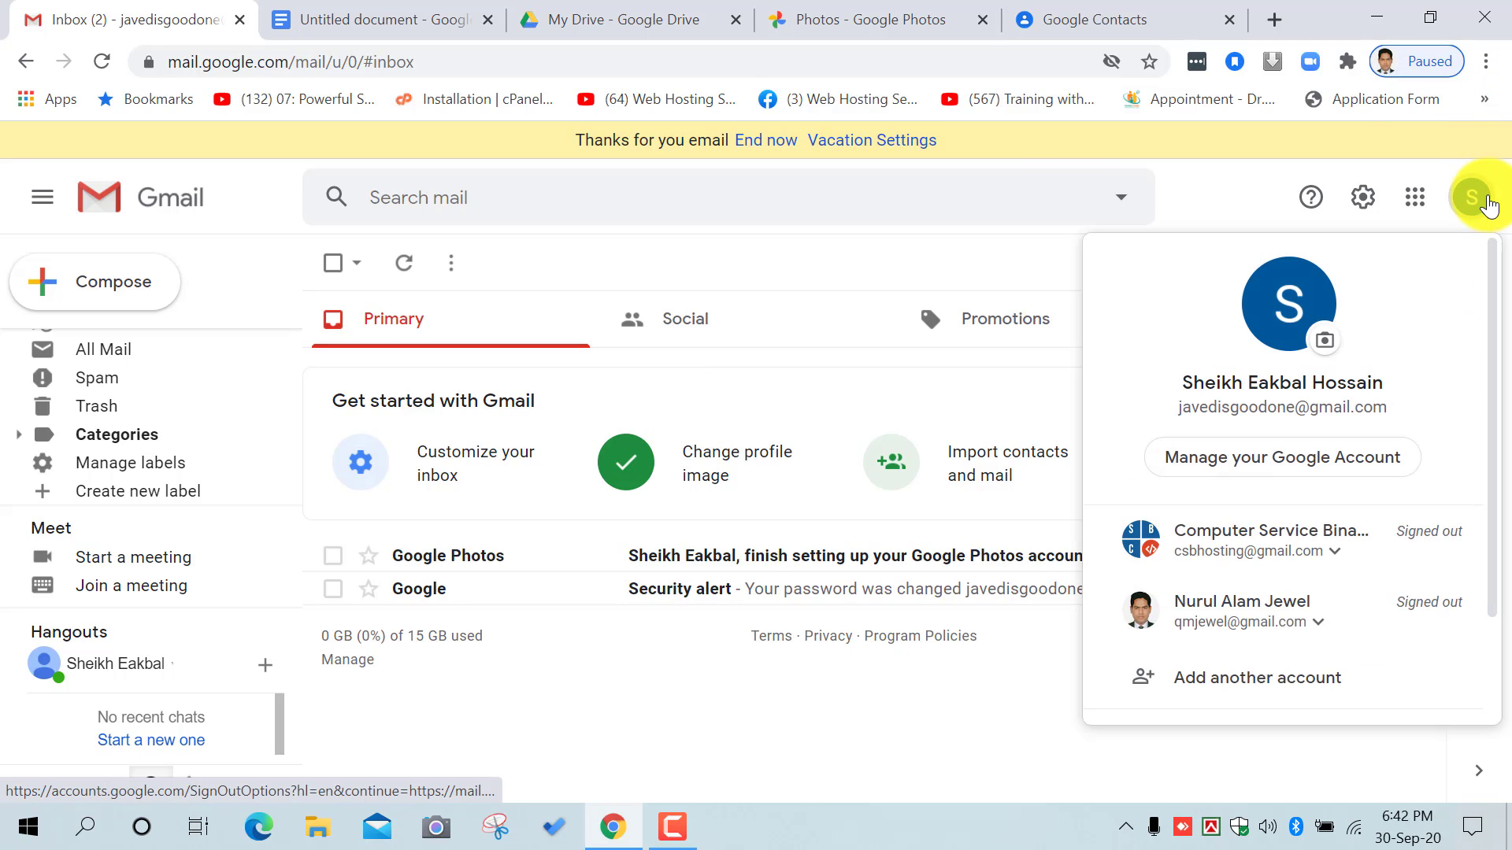
click(1325, 341)
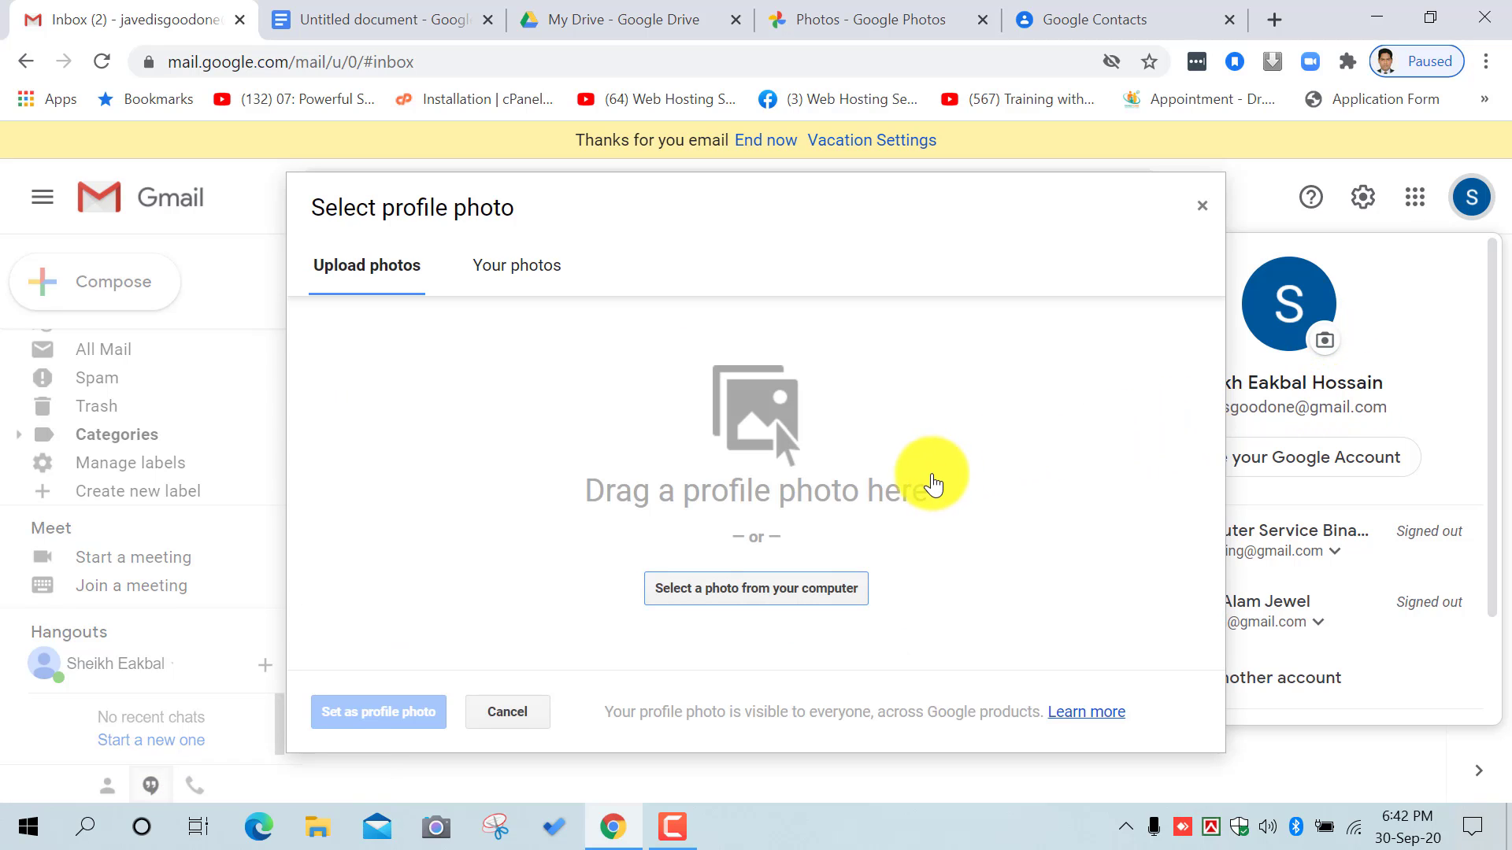
click(1202, 207)
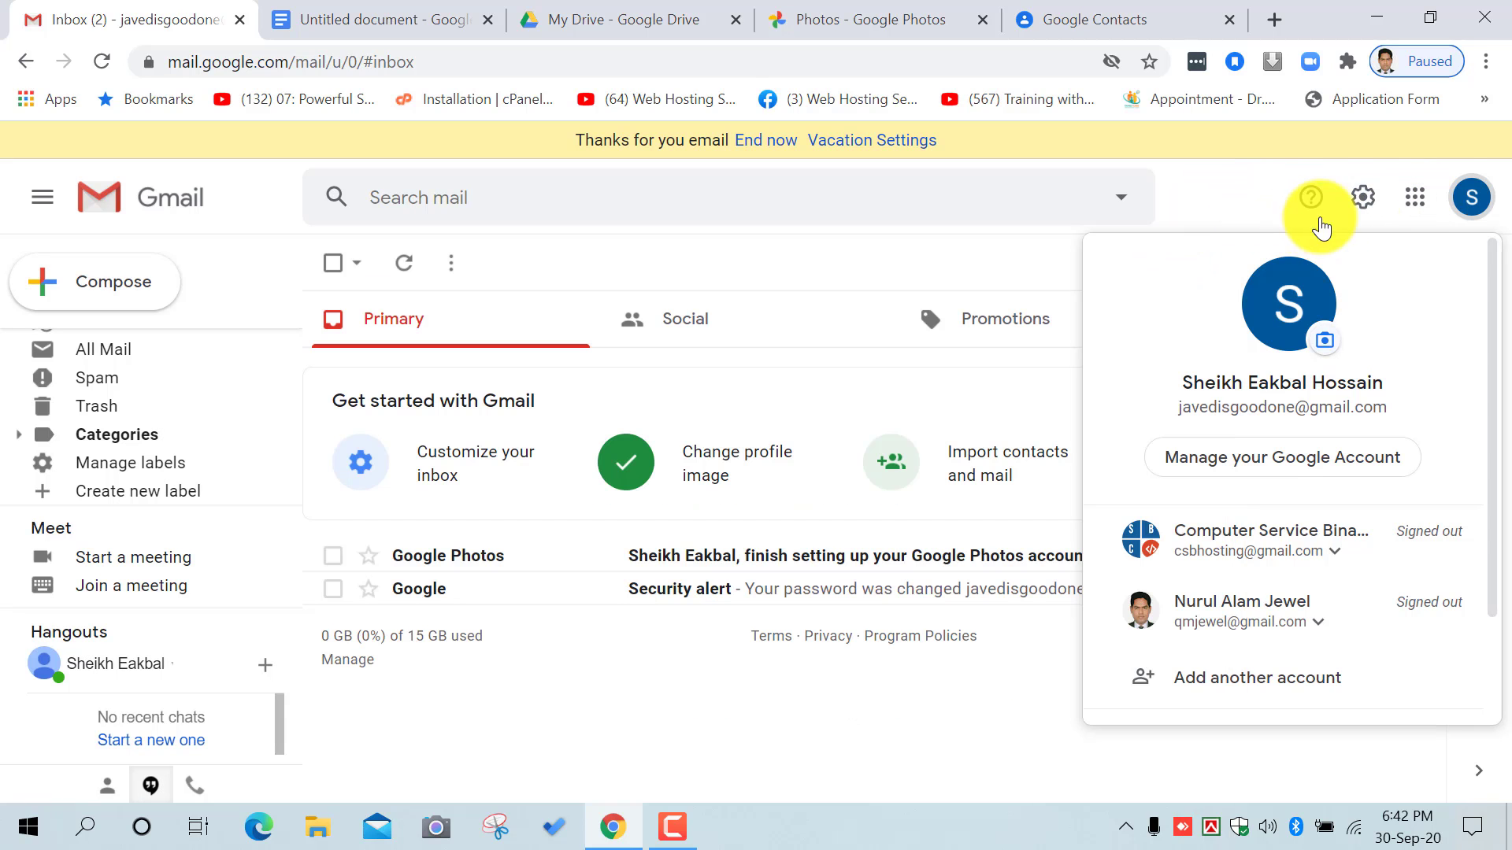
click(1470, 197)
click(672, 827)
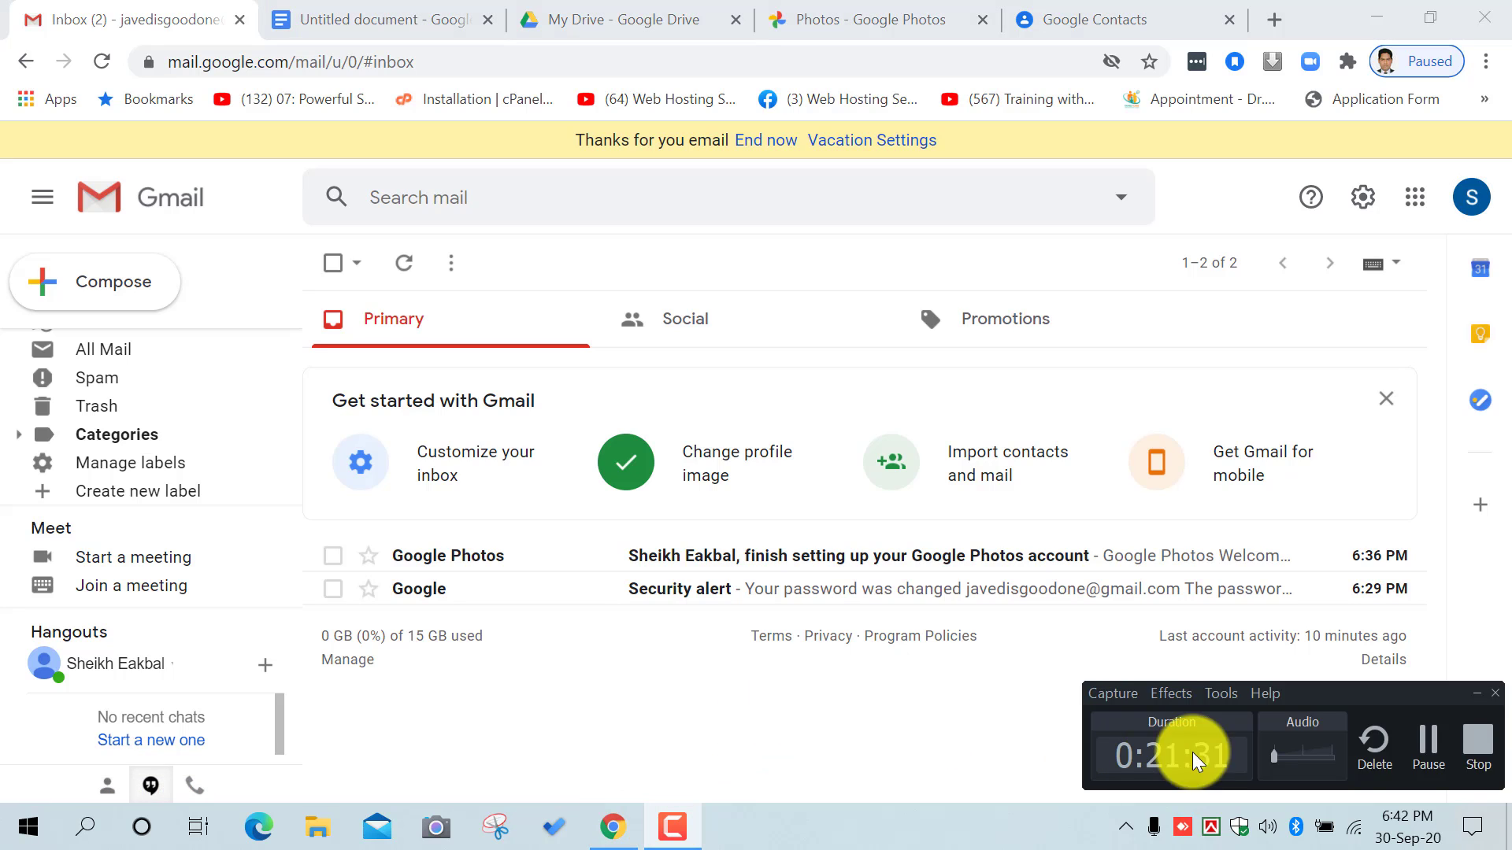
click(1405, 742)
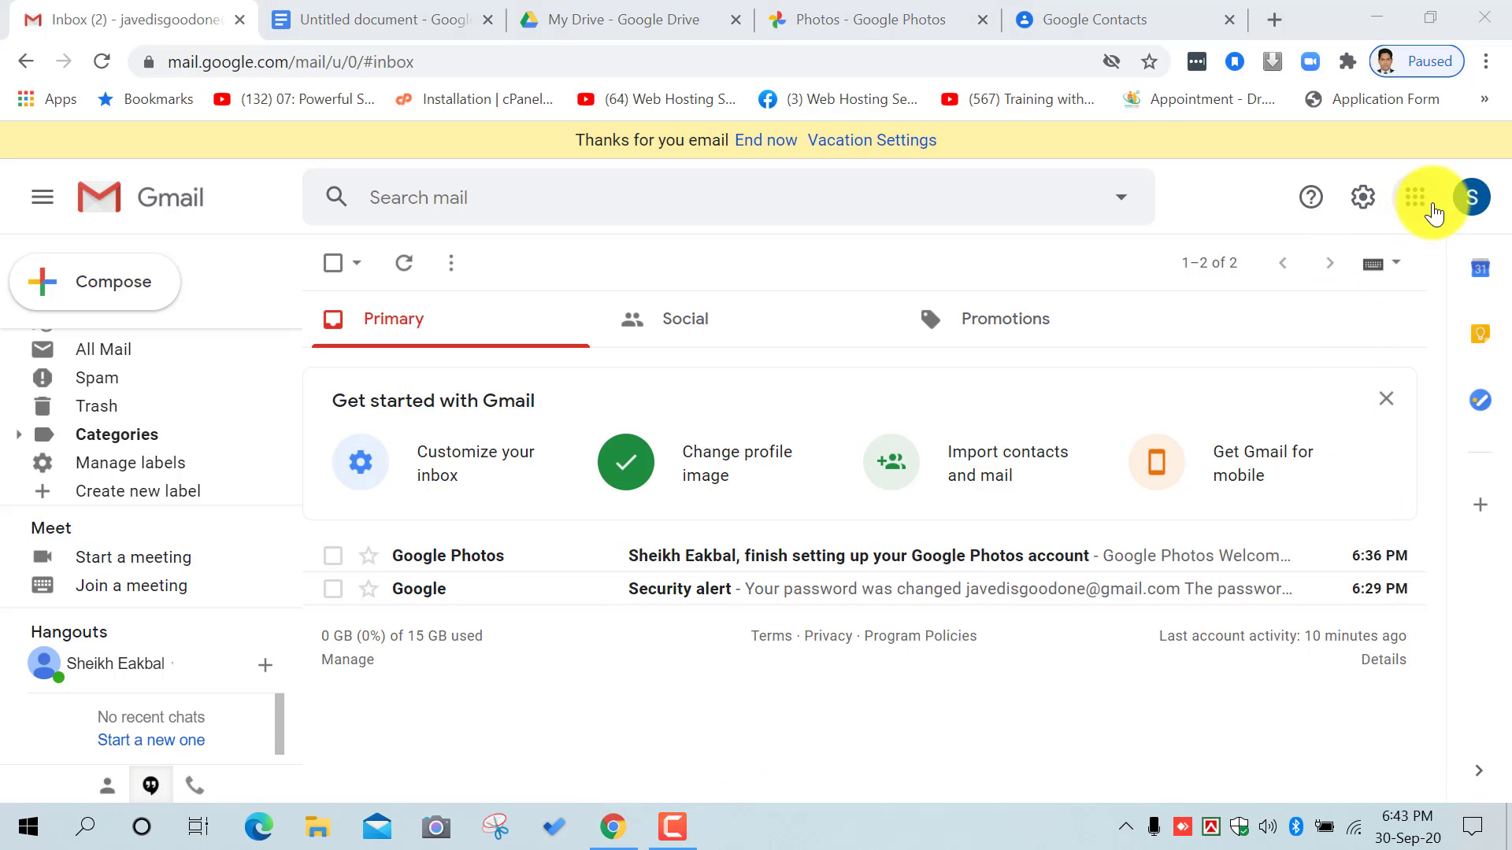
Step: Browse for a profile photo from the computer, cancel without choosing a file, and close the chooser
click(1472, 198)
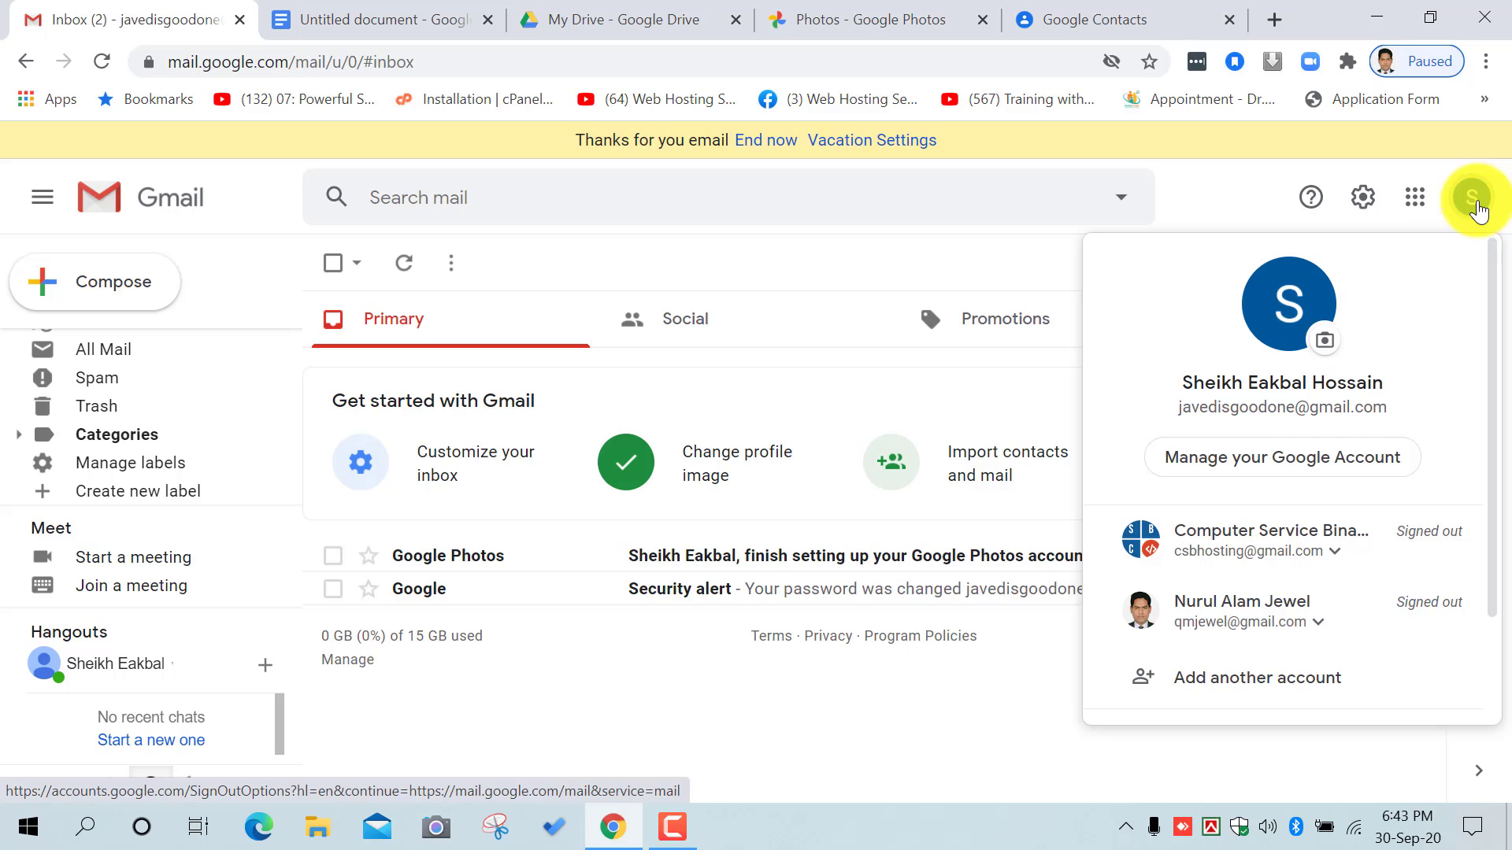
click(1323, 346)
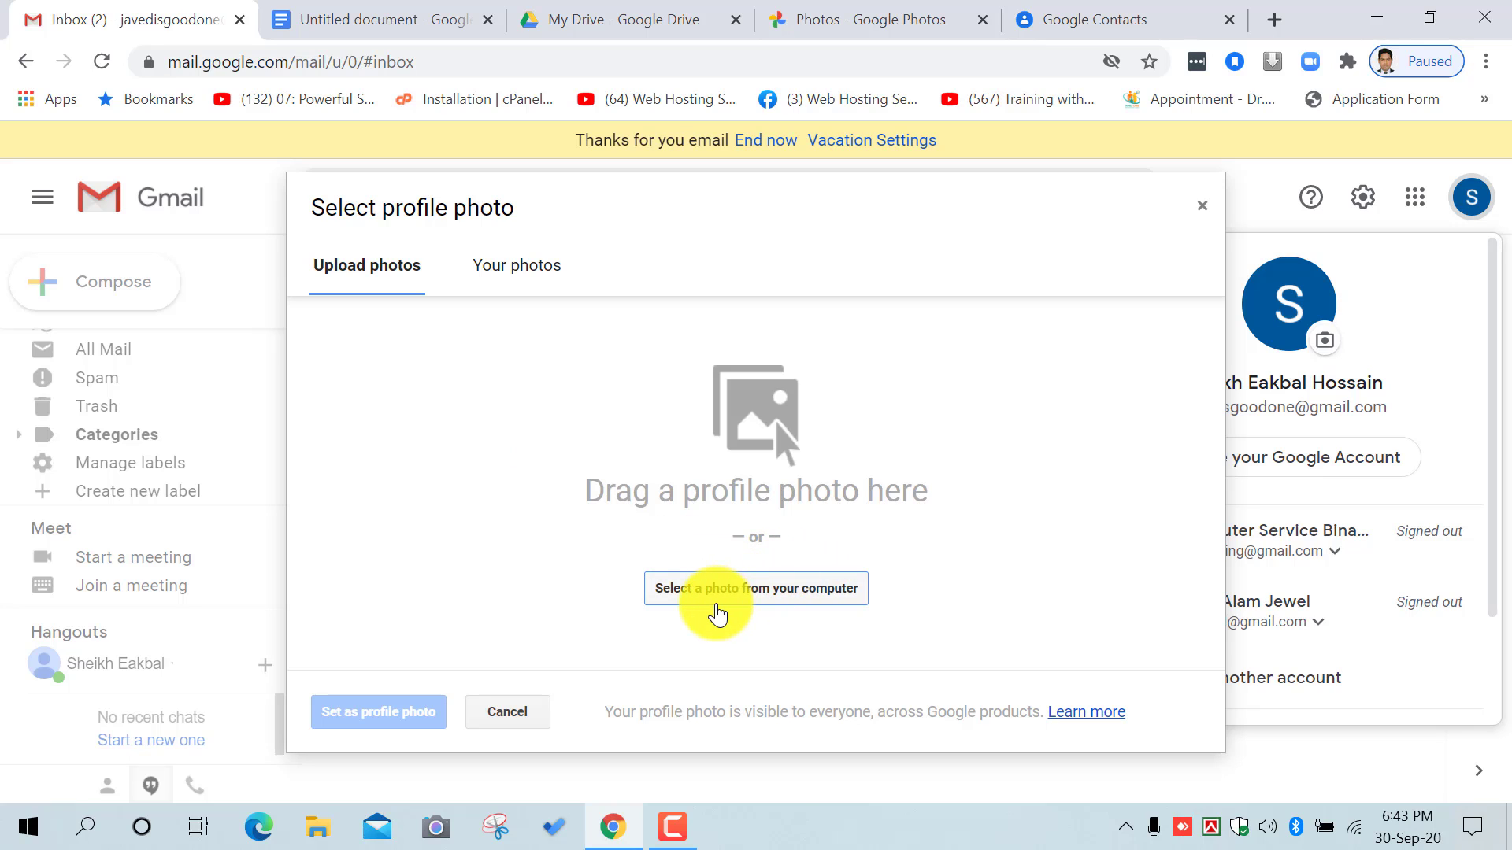
click(716, 613)
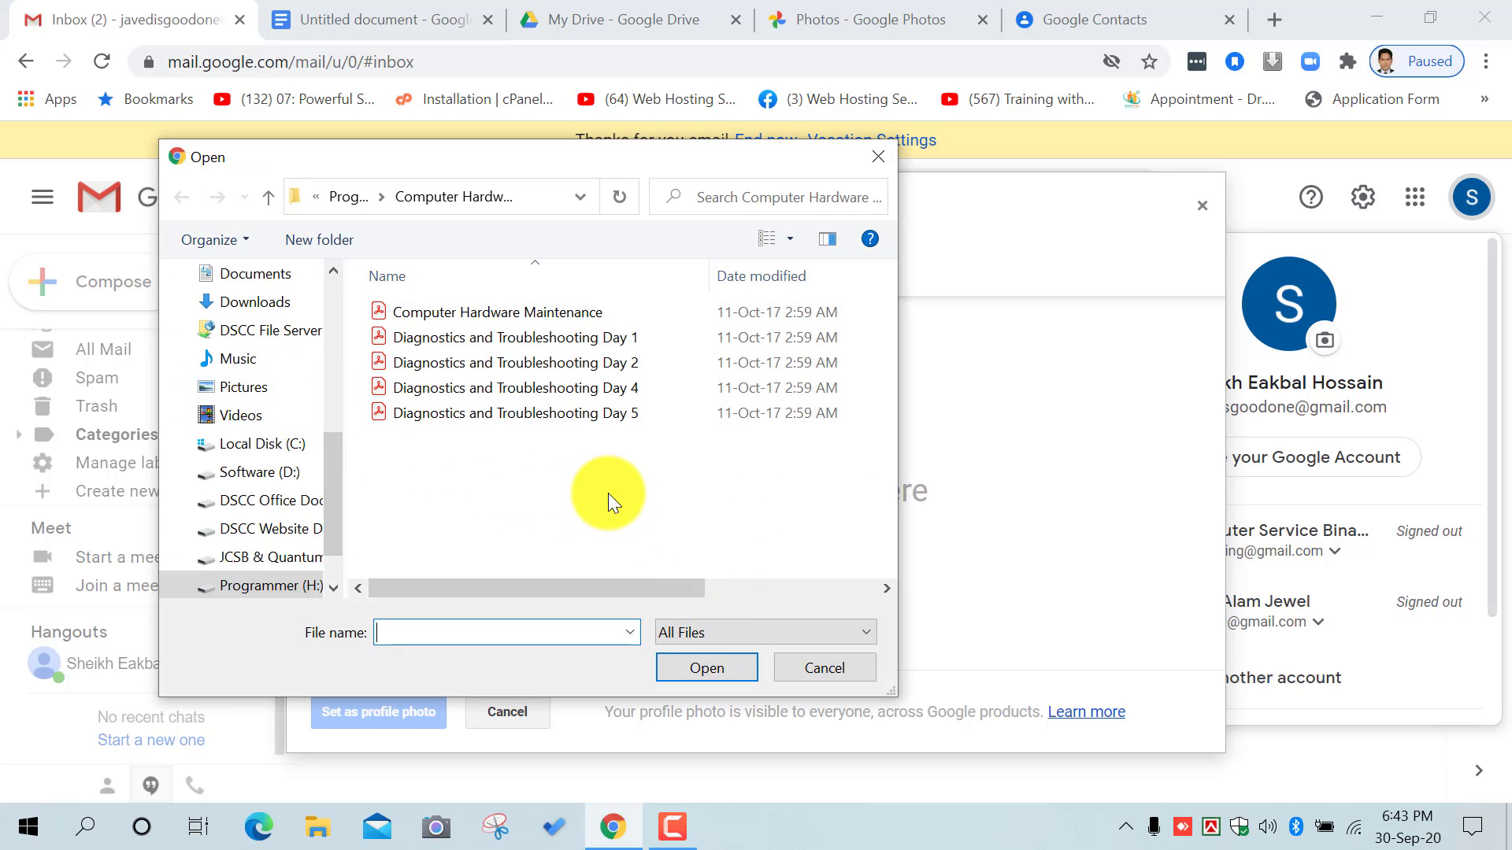
click(791, 663)
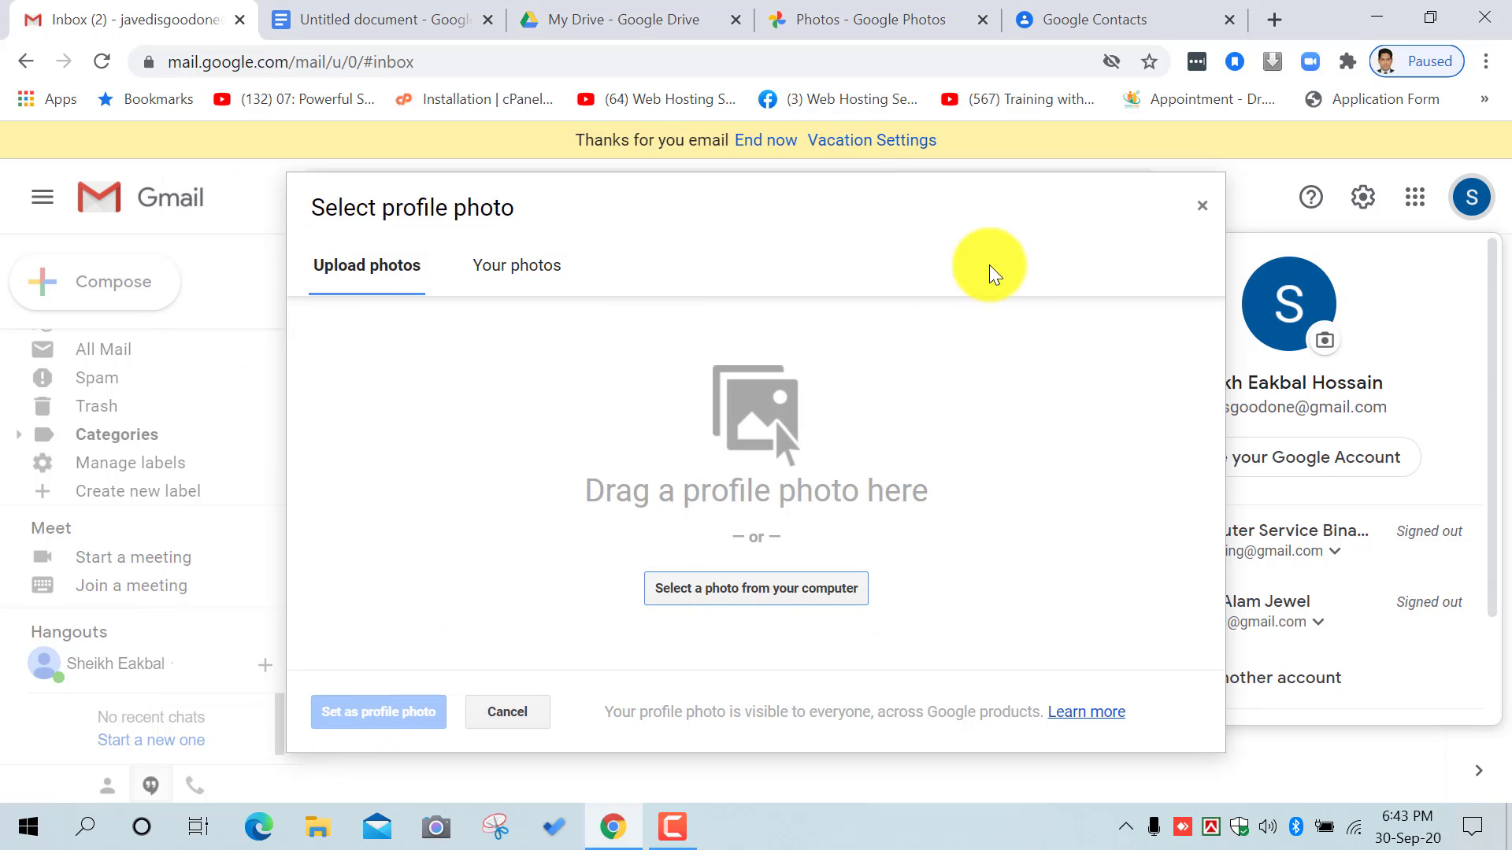
click(1201, 209)
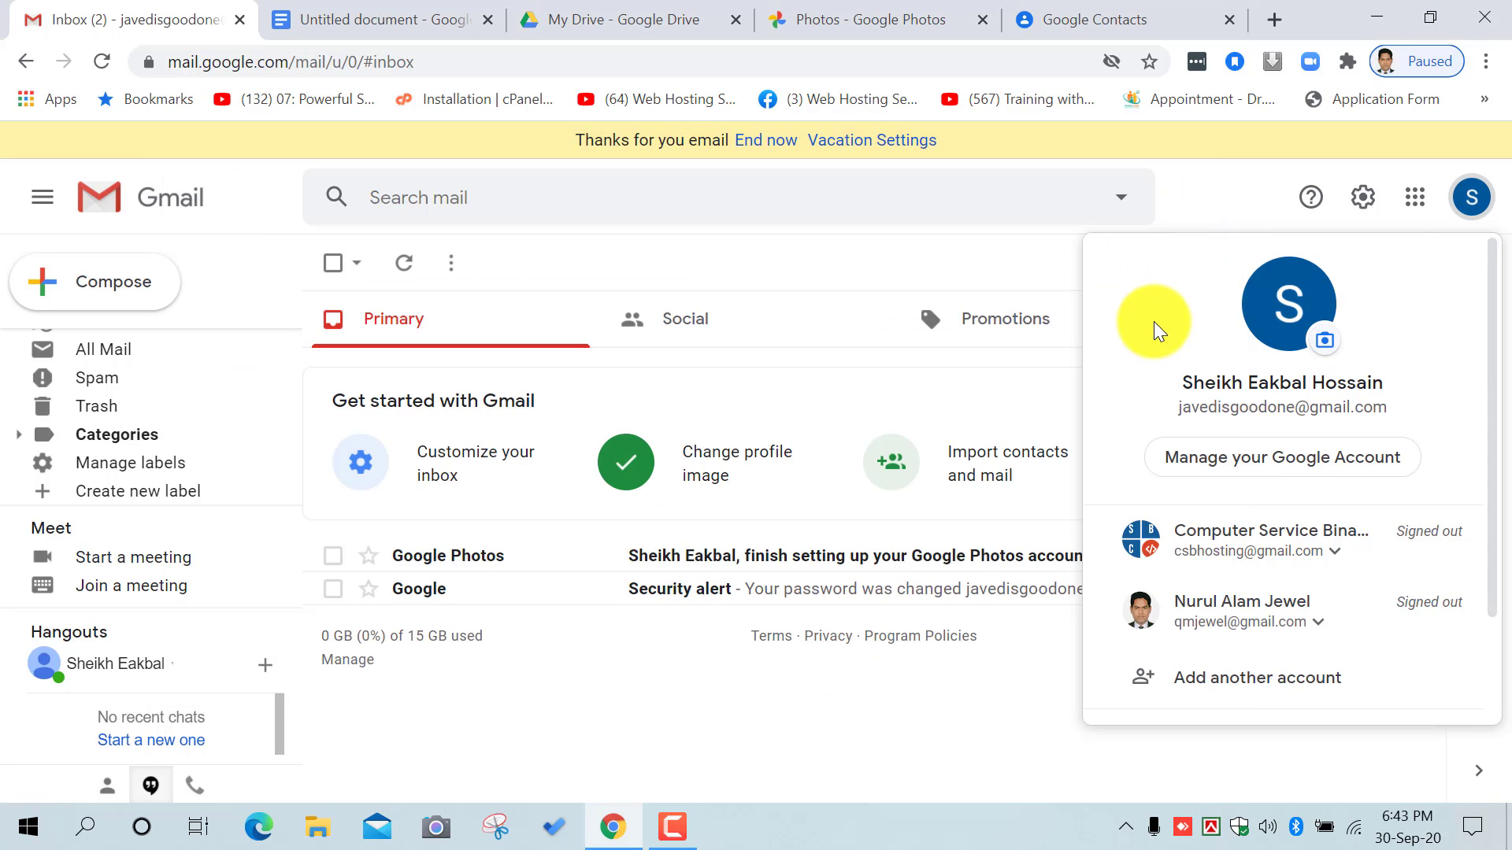
click(1470, 193)
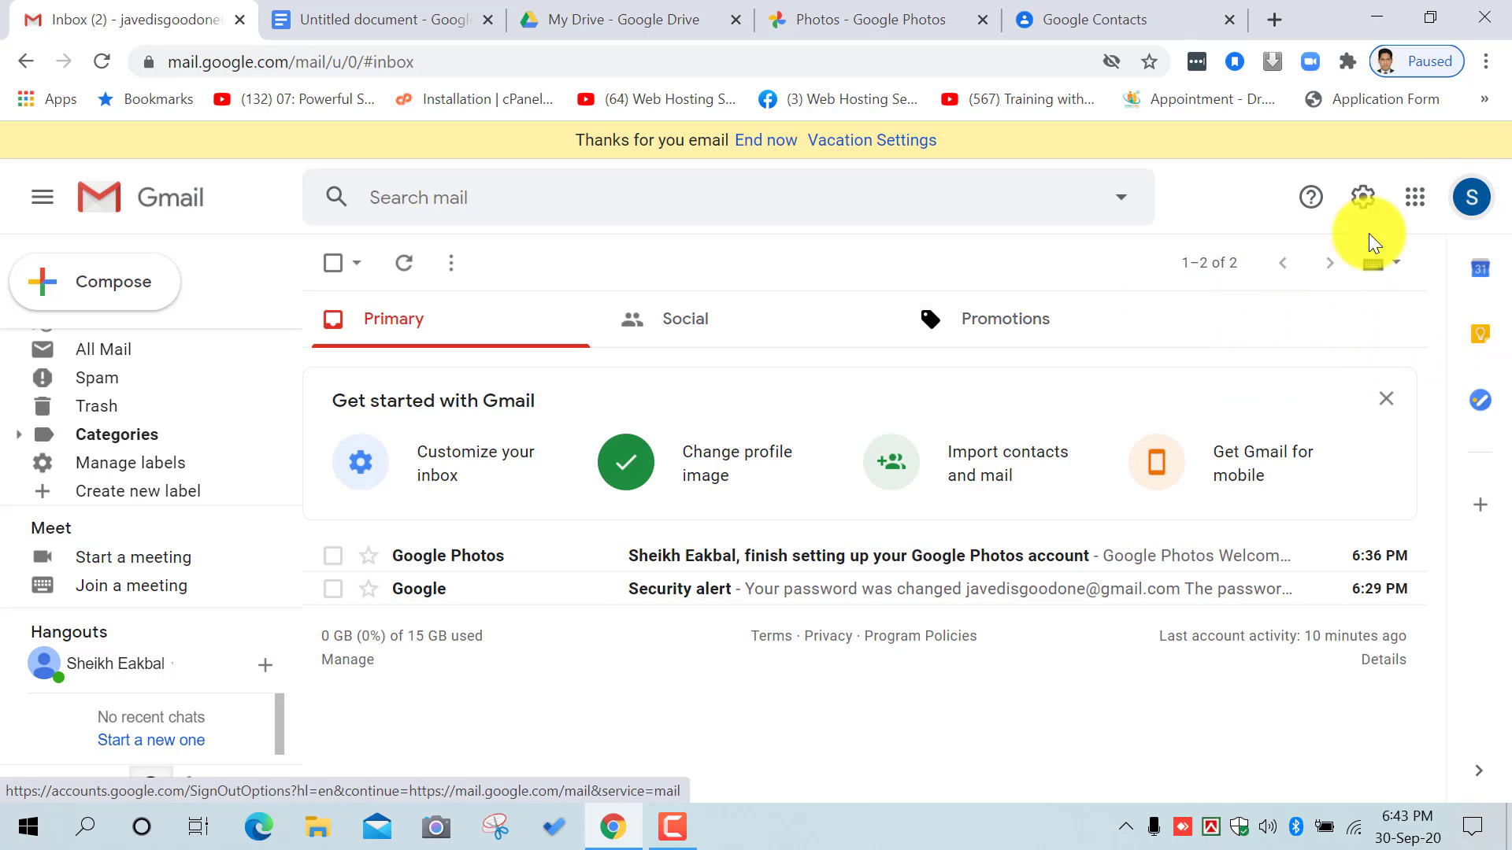
Step: Reopen the account panel and scroll through the listed accounts
click(1469, 195)
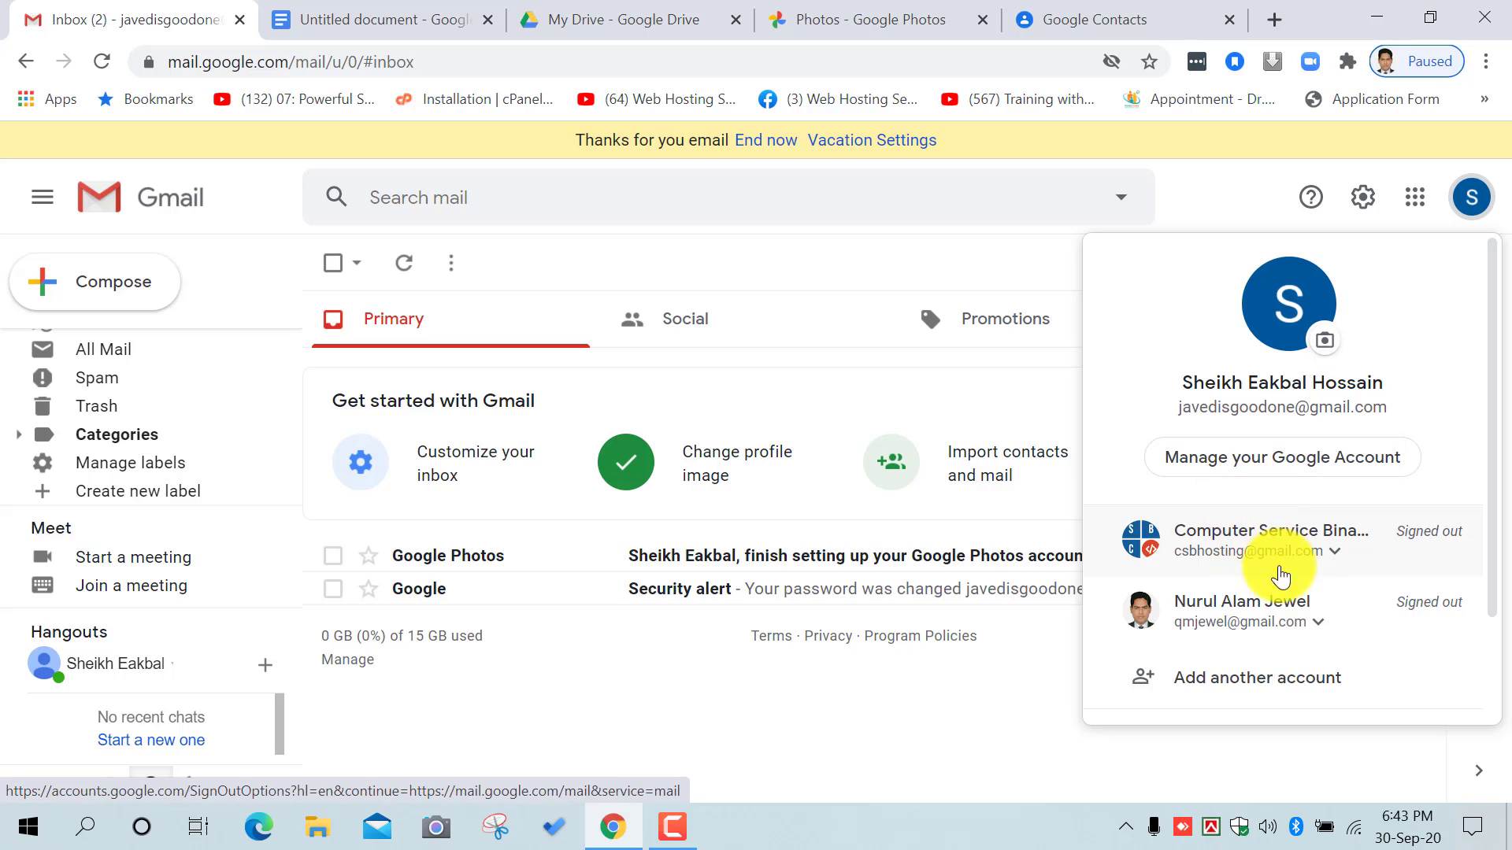
scroll(1283, 582, down, 3)
scroll(1330, 544, up, 3)
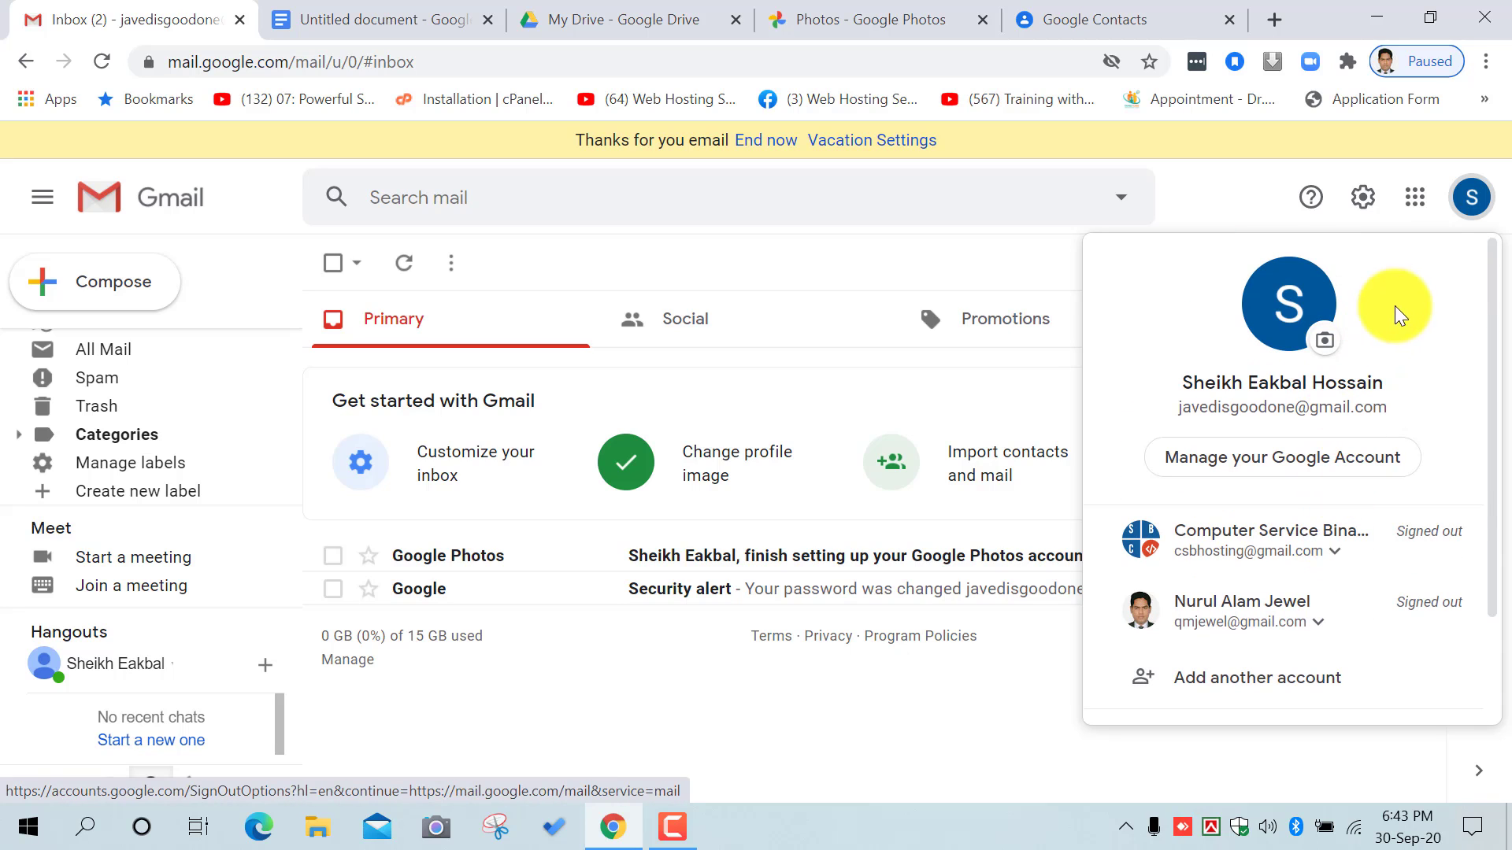
scroll(1359, 496, down, 2)
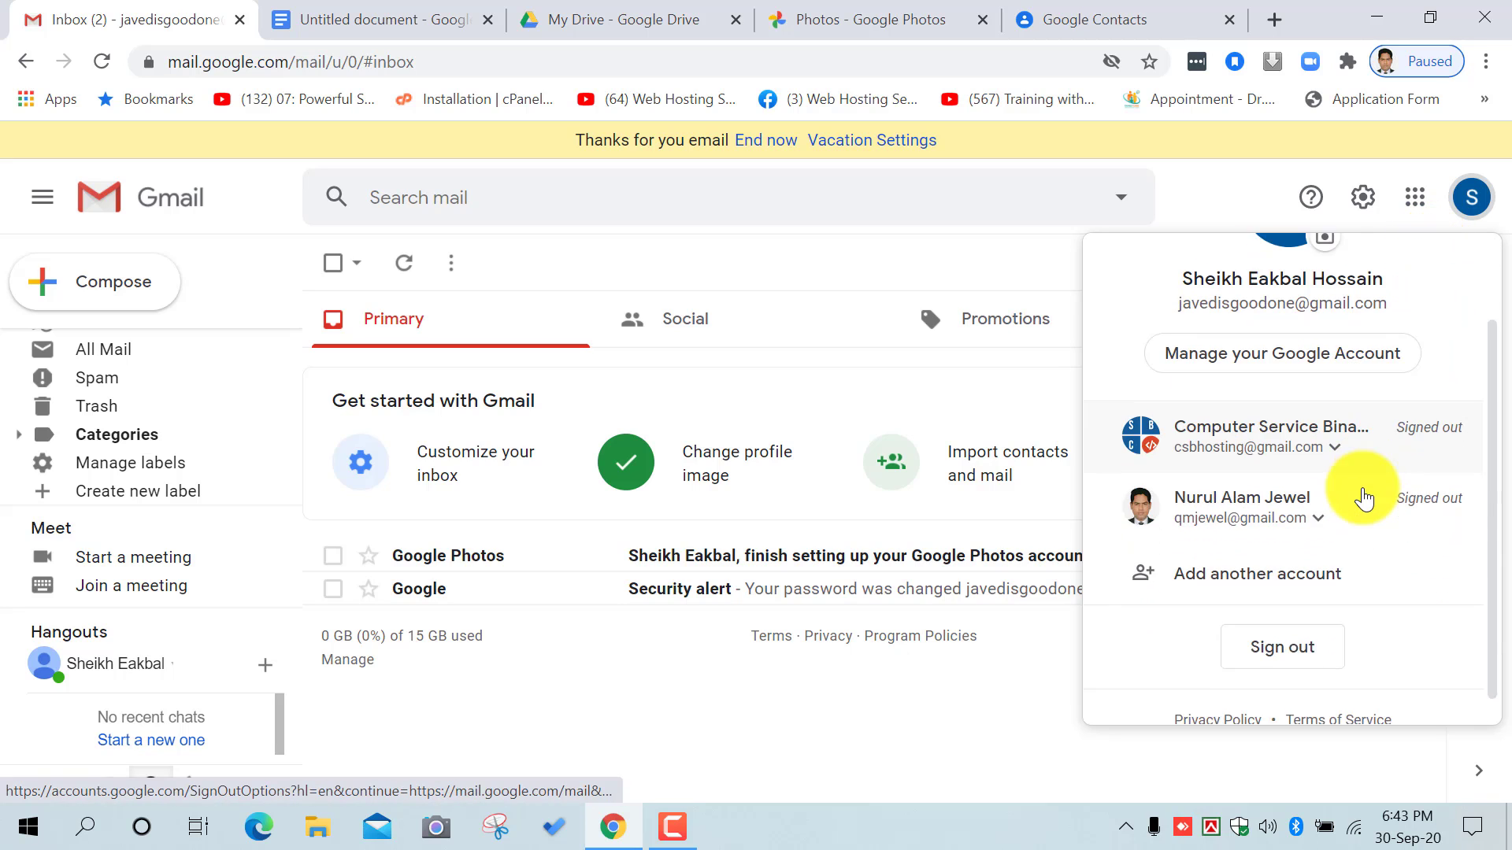
Step: Add another account via 'Use another account' to the sign-in page, then close that tab
click(1257, 549)
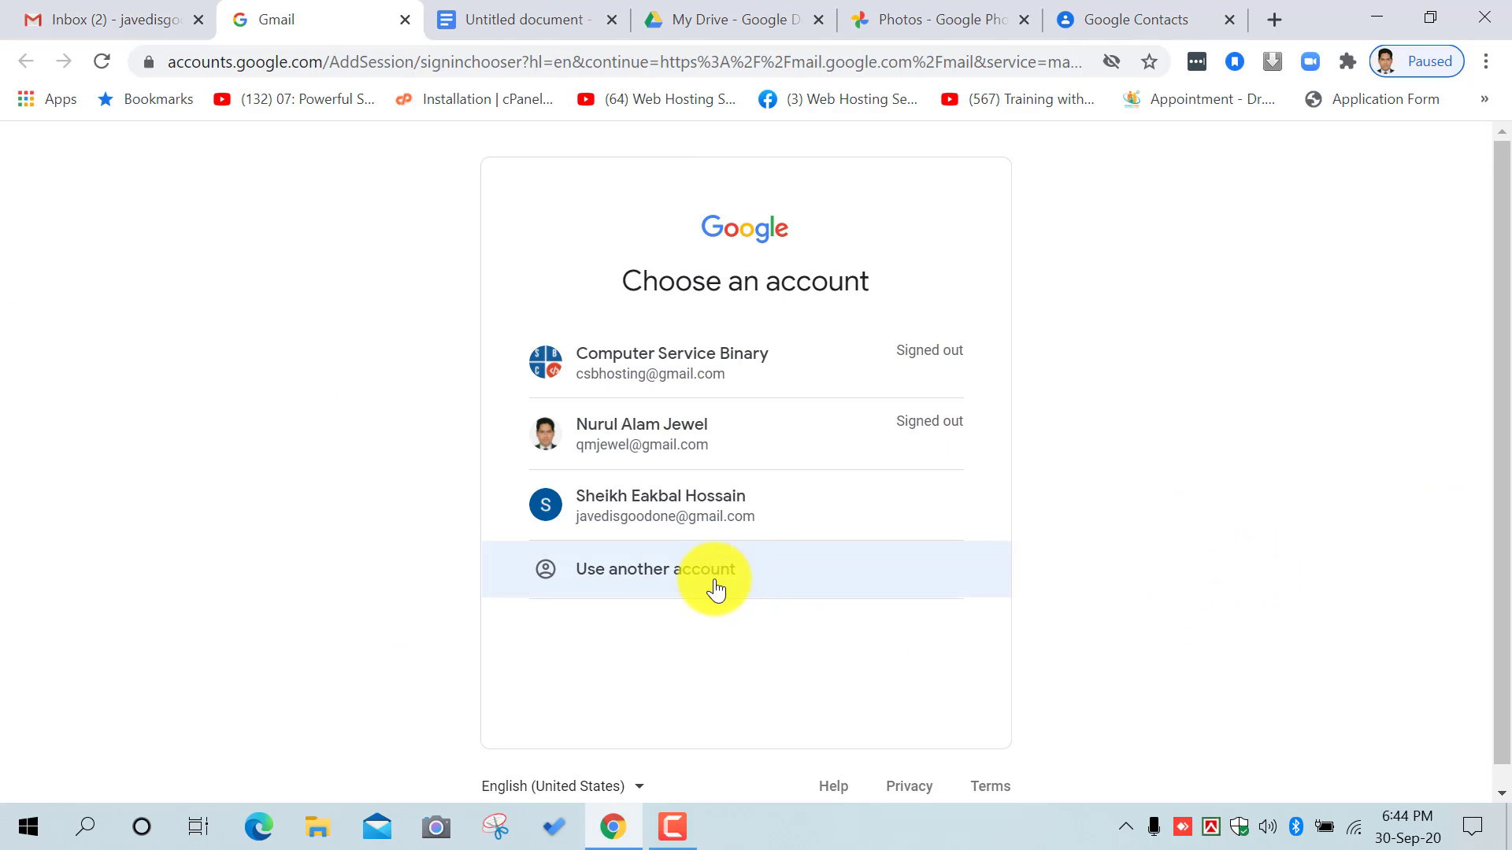
click(715, 581)
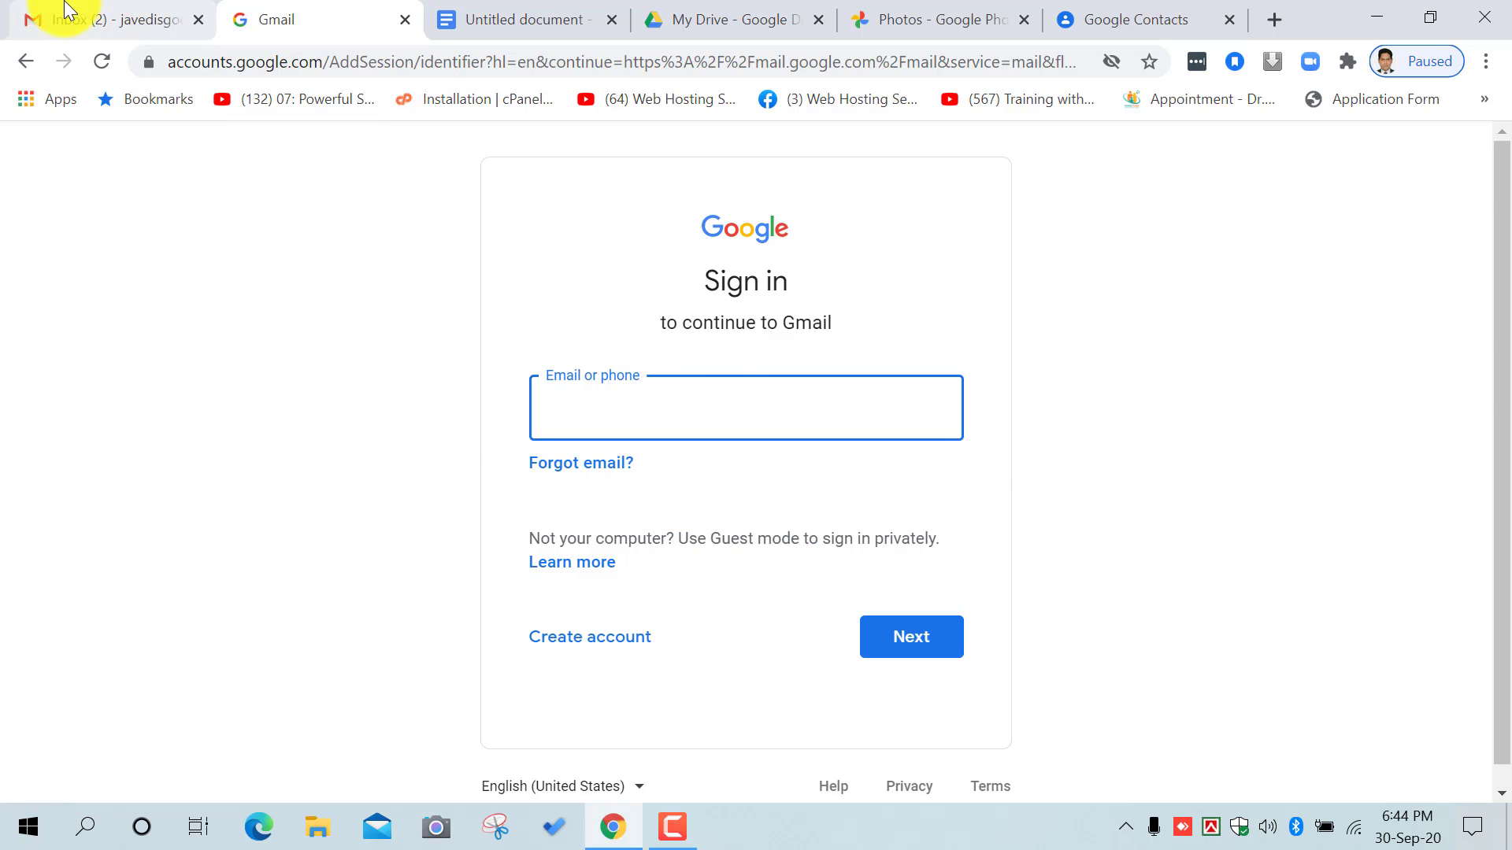
click(109, 14)
click(314, 17)
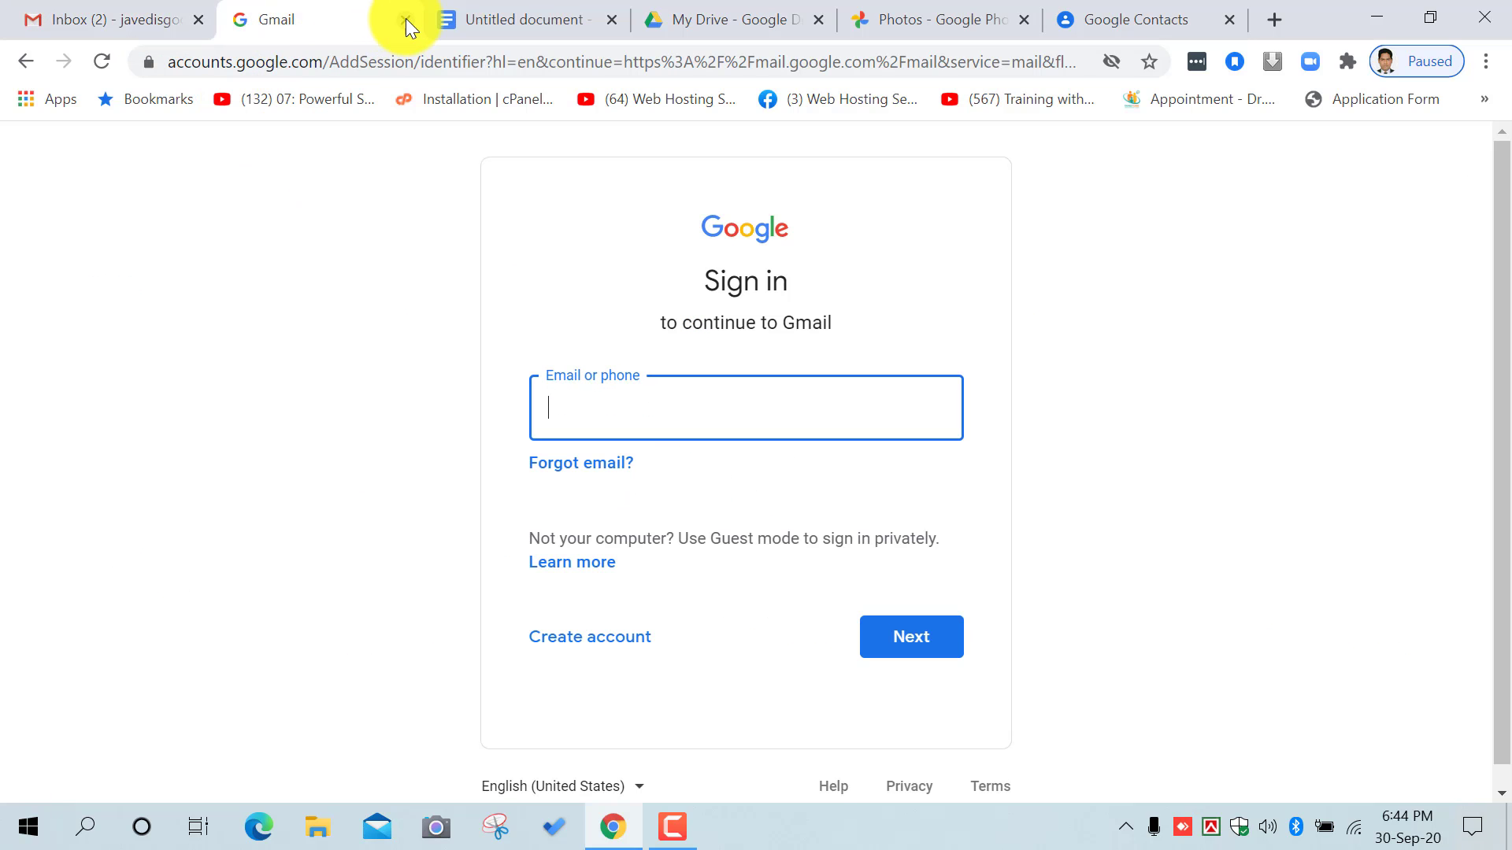
click(405, 19)
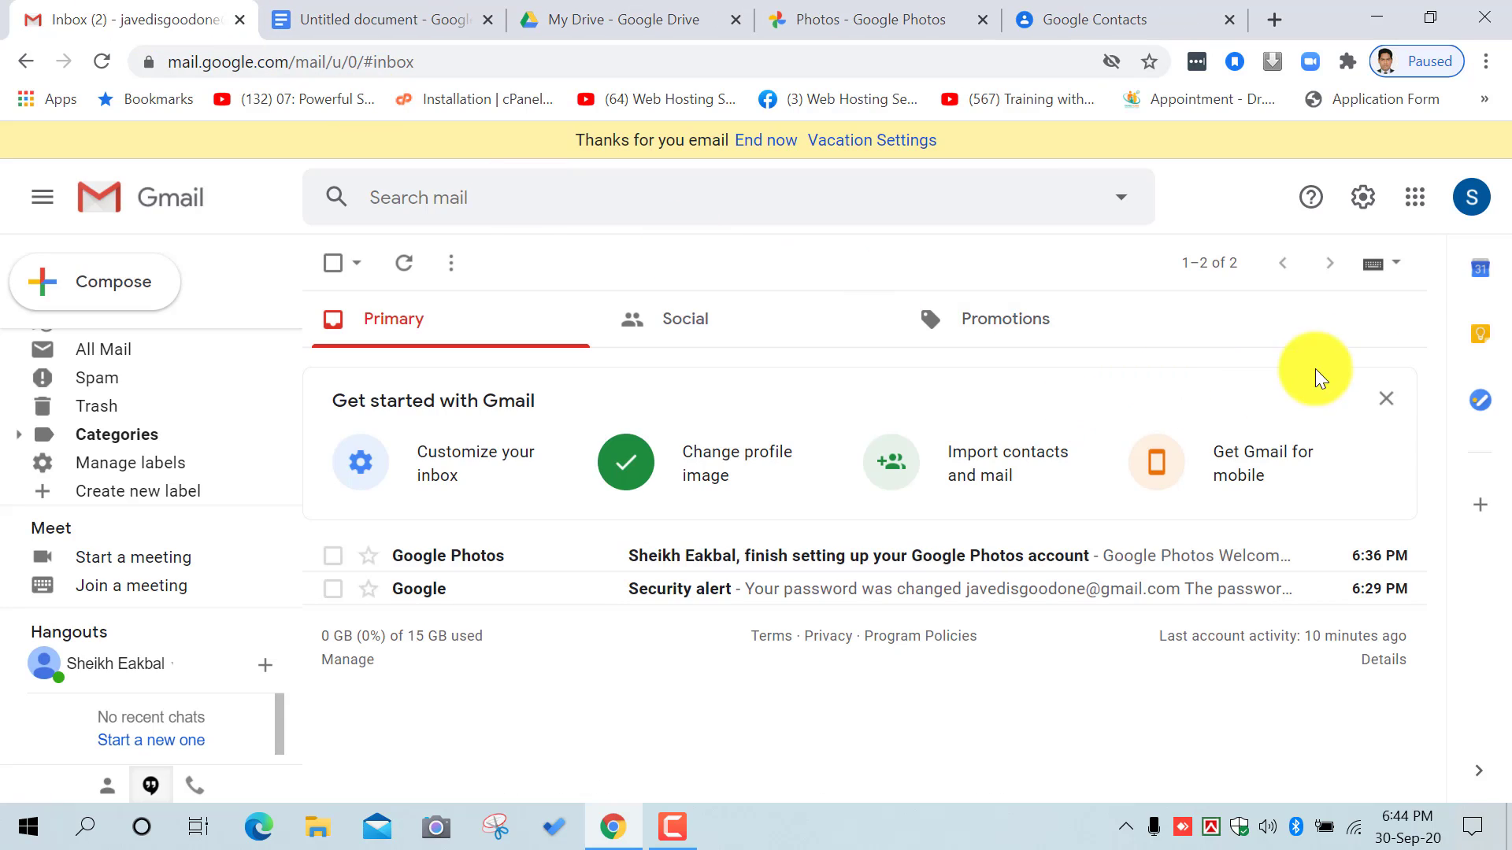